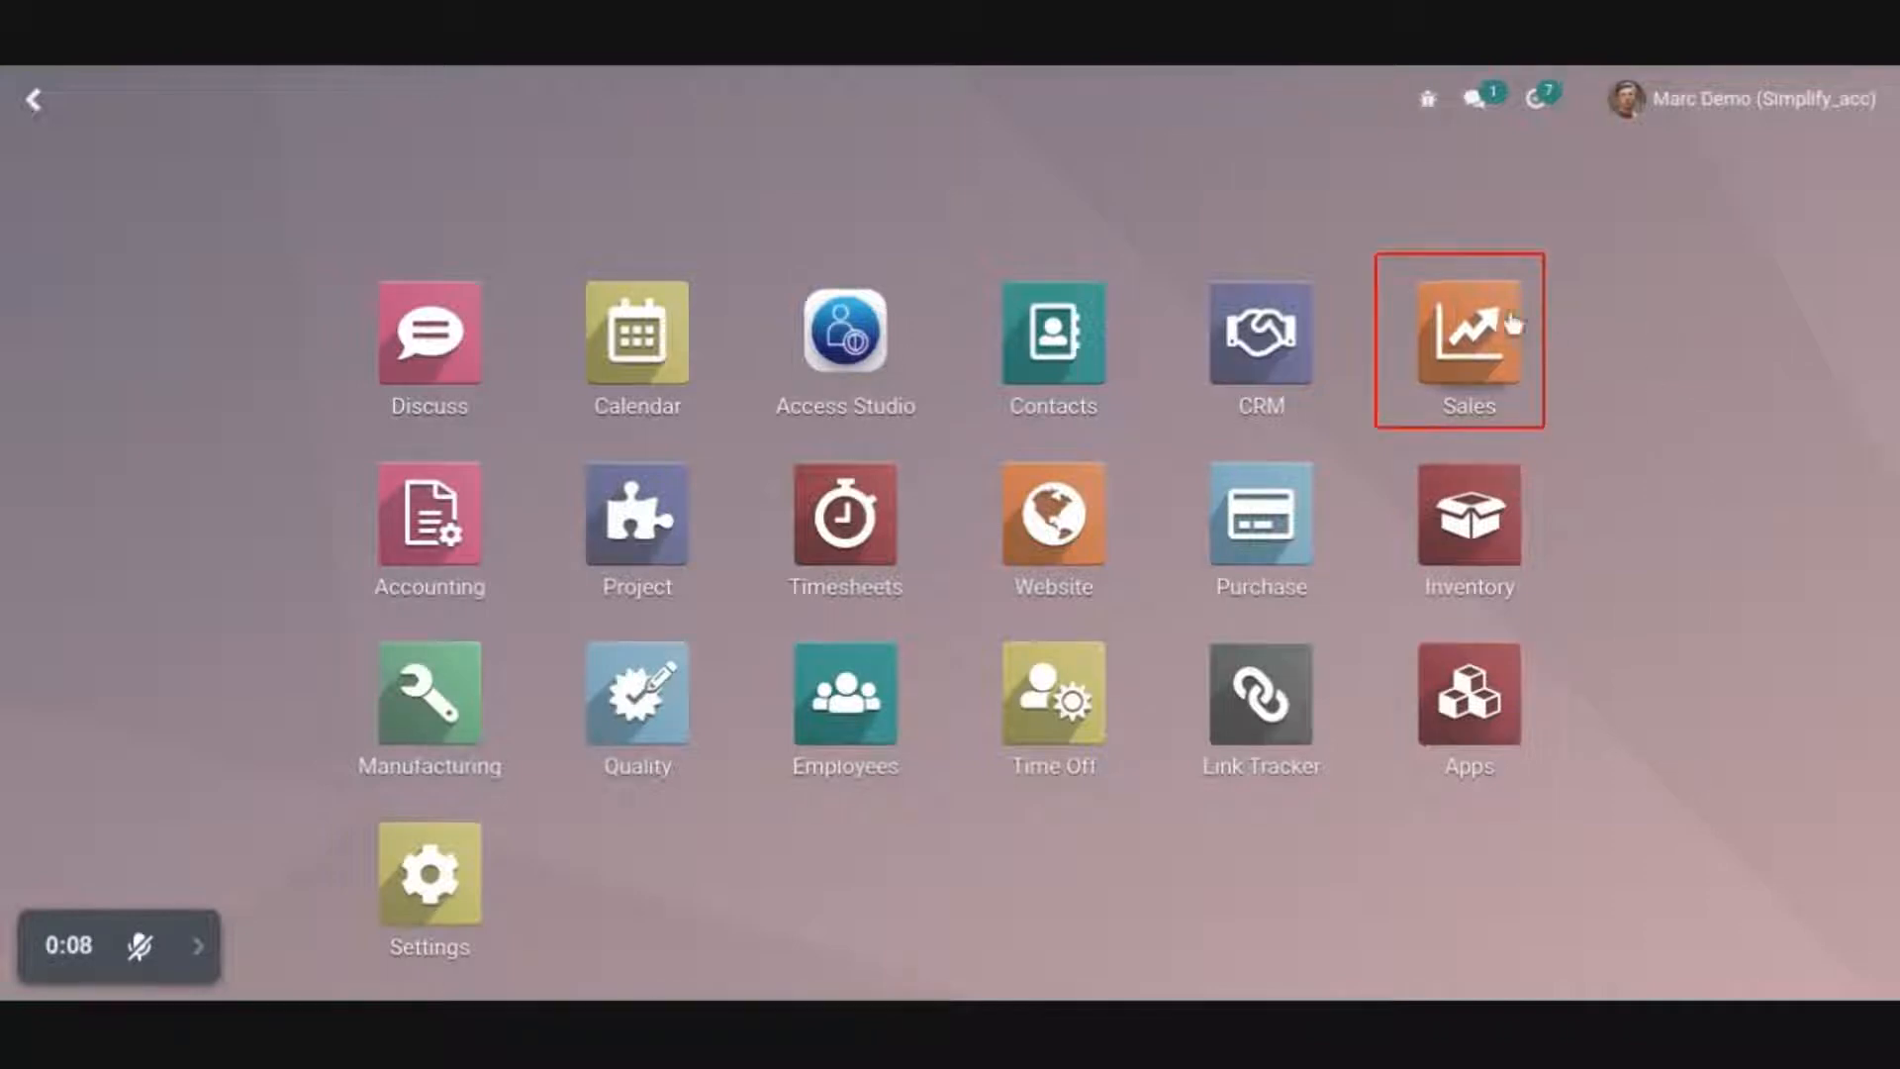
Create a new Sales quotation for the customer Gemini Furniture and view the customer's record through its external link
{"action": "left_click", "coordinate": [1481, 323]}
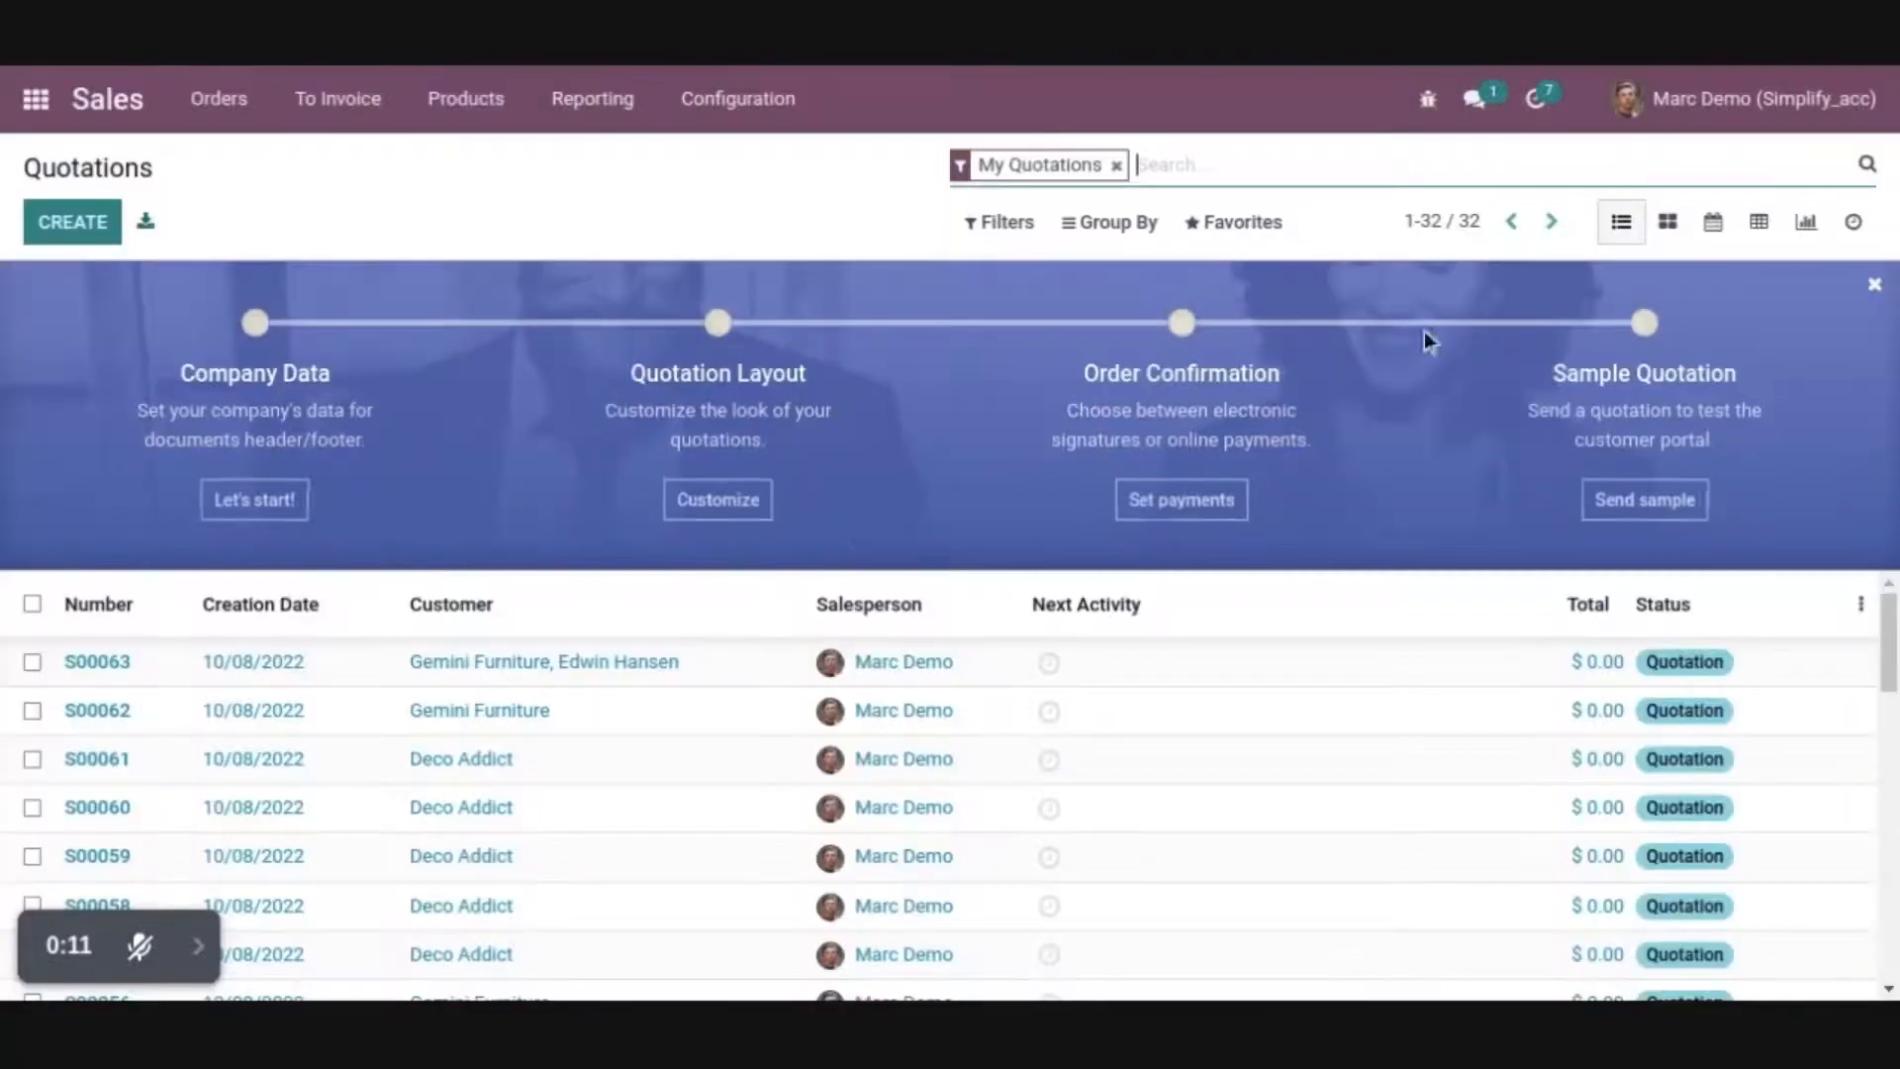
{"action": "left_click", "coordinate": [69, 223]}
{"action": "left_click", "coordinate": [490, 555]}
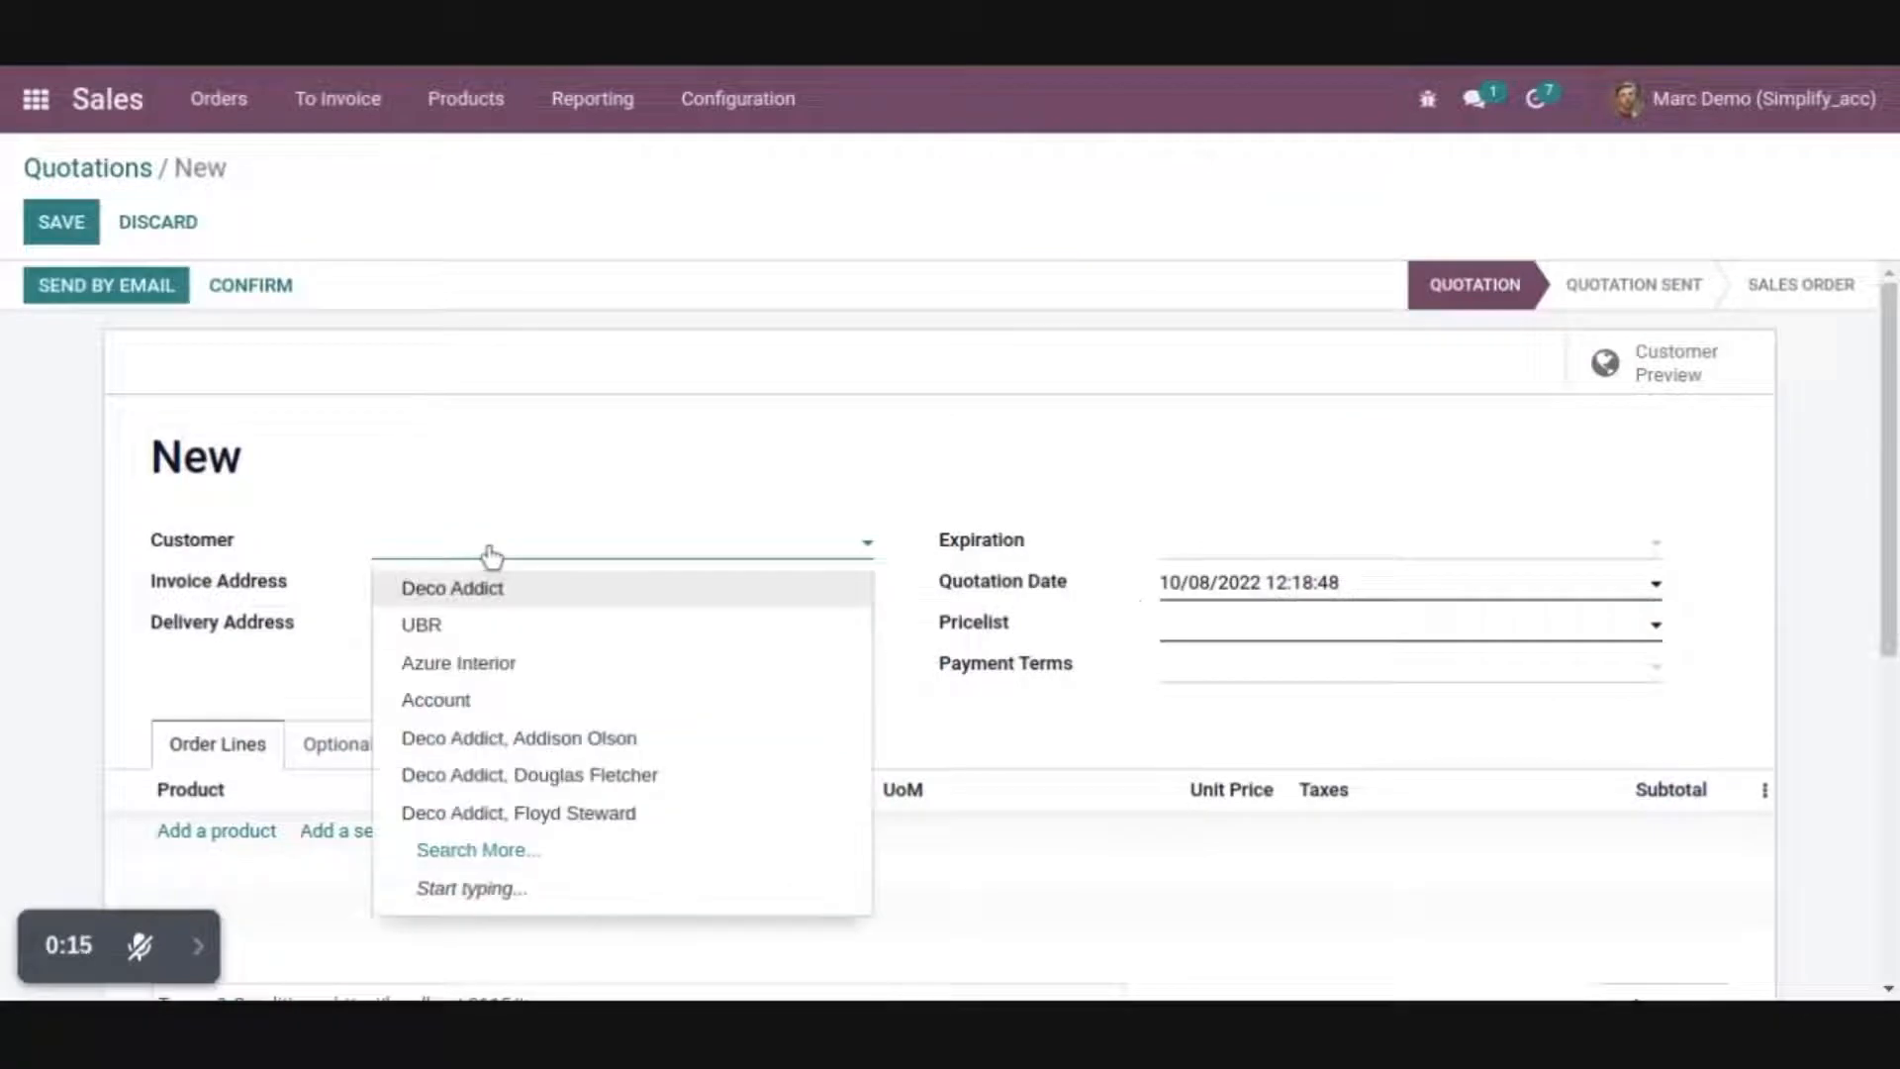
{"action": "type", "text": "NI"}
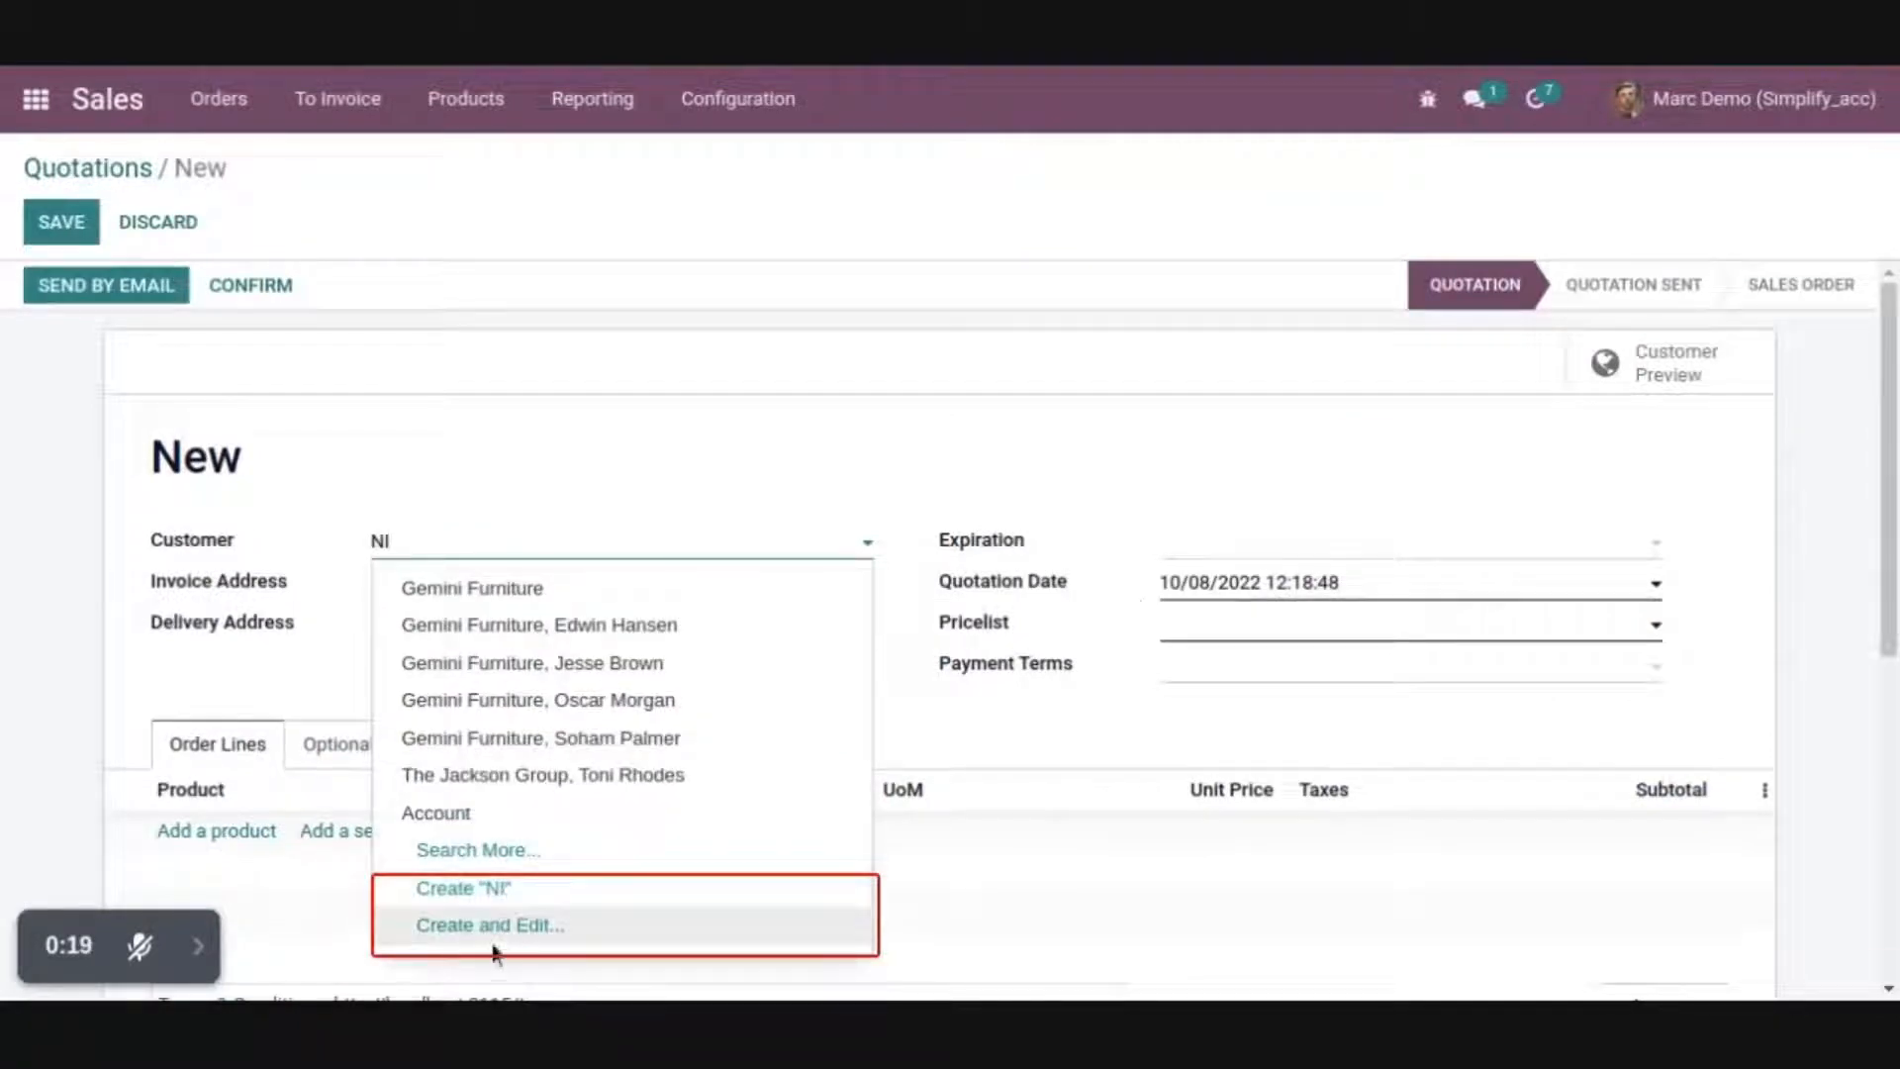
{"action": "left_click", "coordinate": [595, 594]}
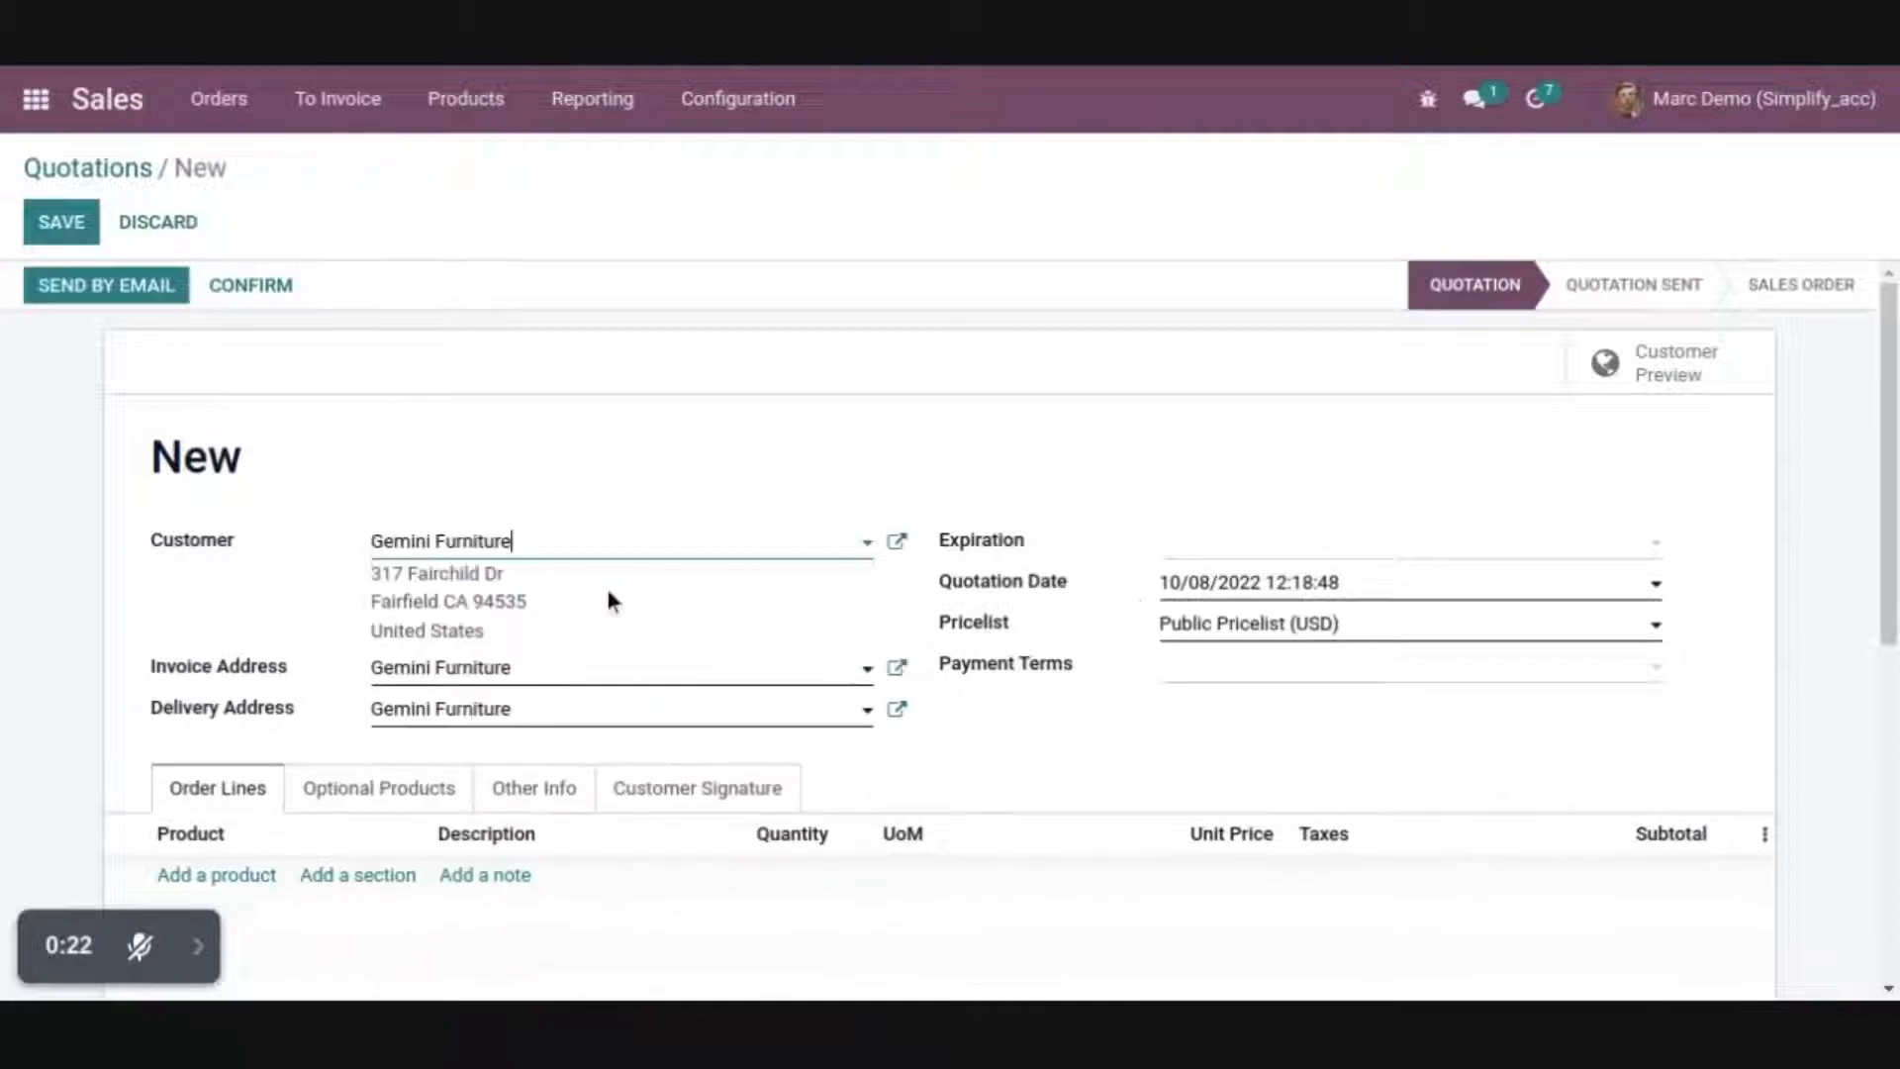
{"action": "left_click", "coordinate": [897, 544]}
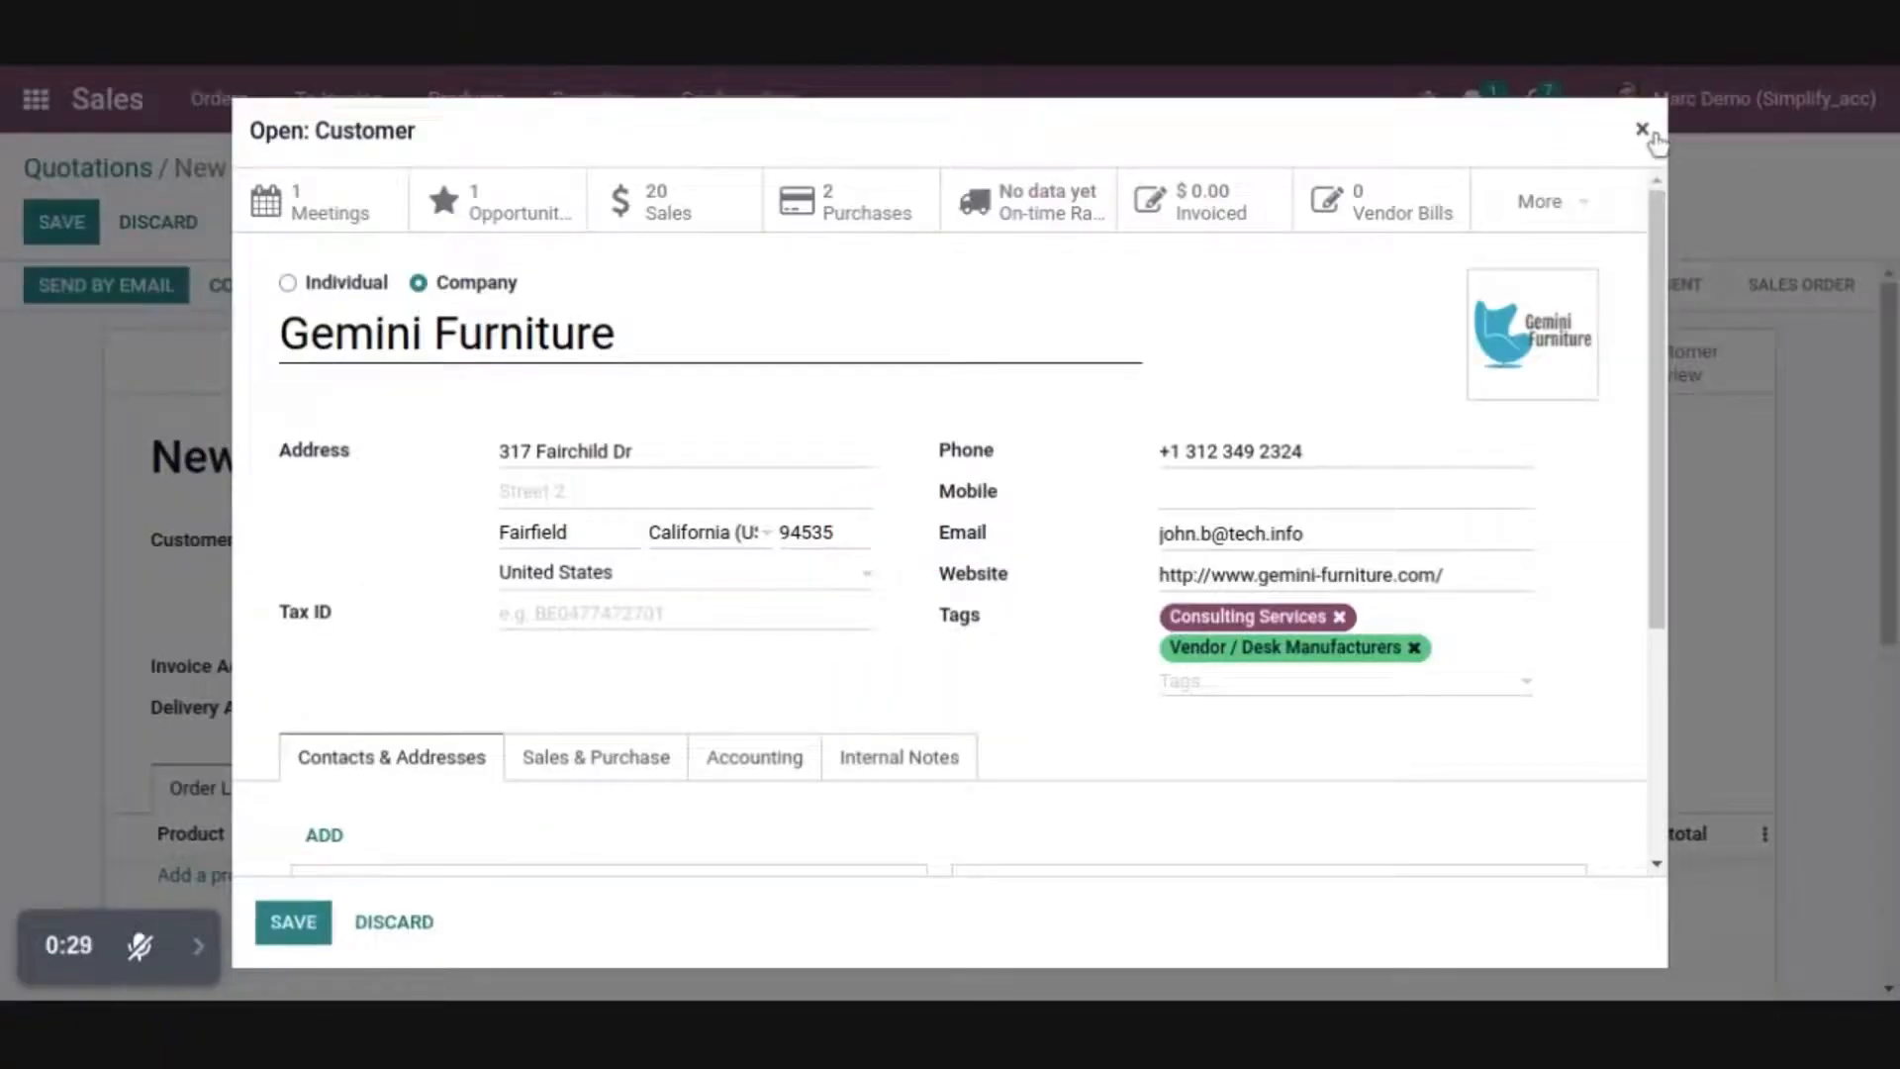
{"action": "left_click", "coordinate": [1642, 130]}
In the quotation's Other Info, switch the salesperson to Sales Manager, Marketing Manager and back to the original demo user
{"action": "scroll", "coordinate": [564, 525], "scroll_direction": "down", "scroll_amount": 3}
{"action": "left_click", "coordinate": [531, 476]}
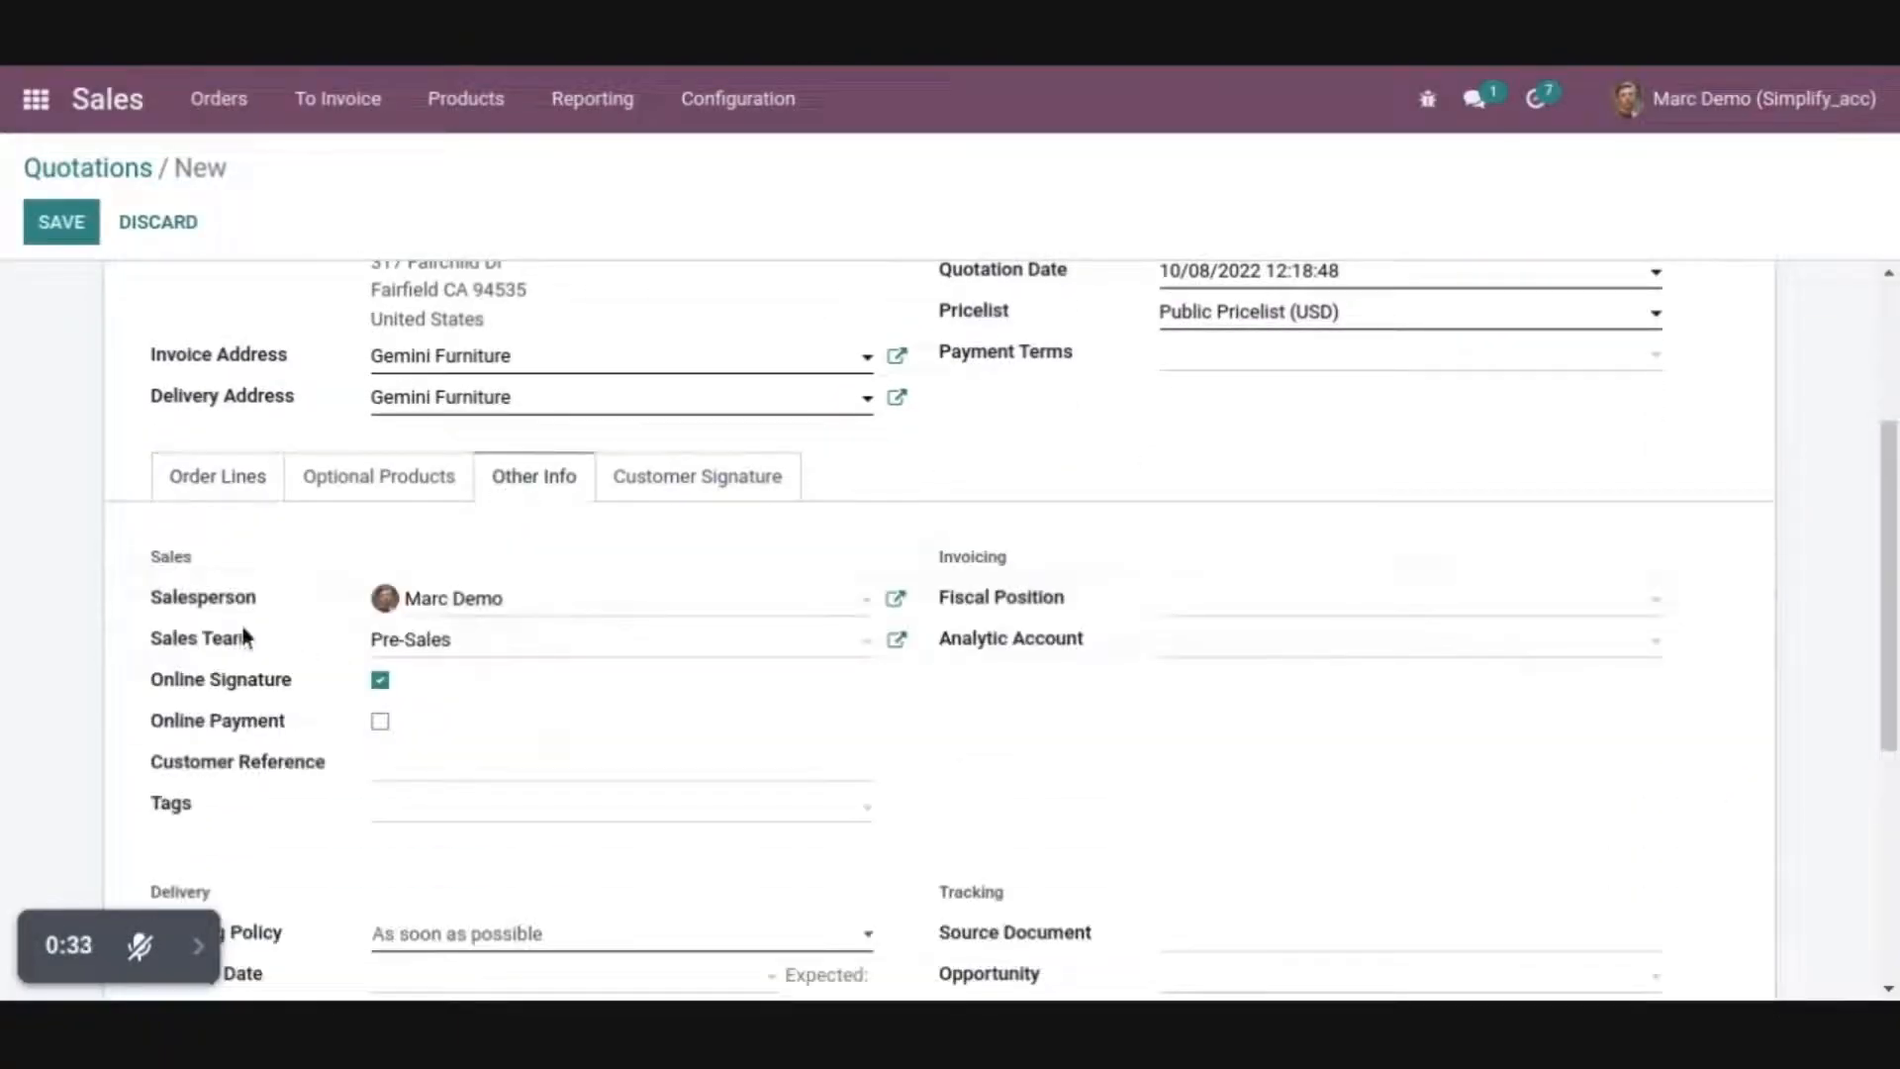
{"action": "mouse_move", "coordinate": [241, 623]}
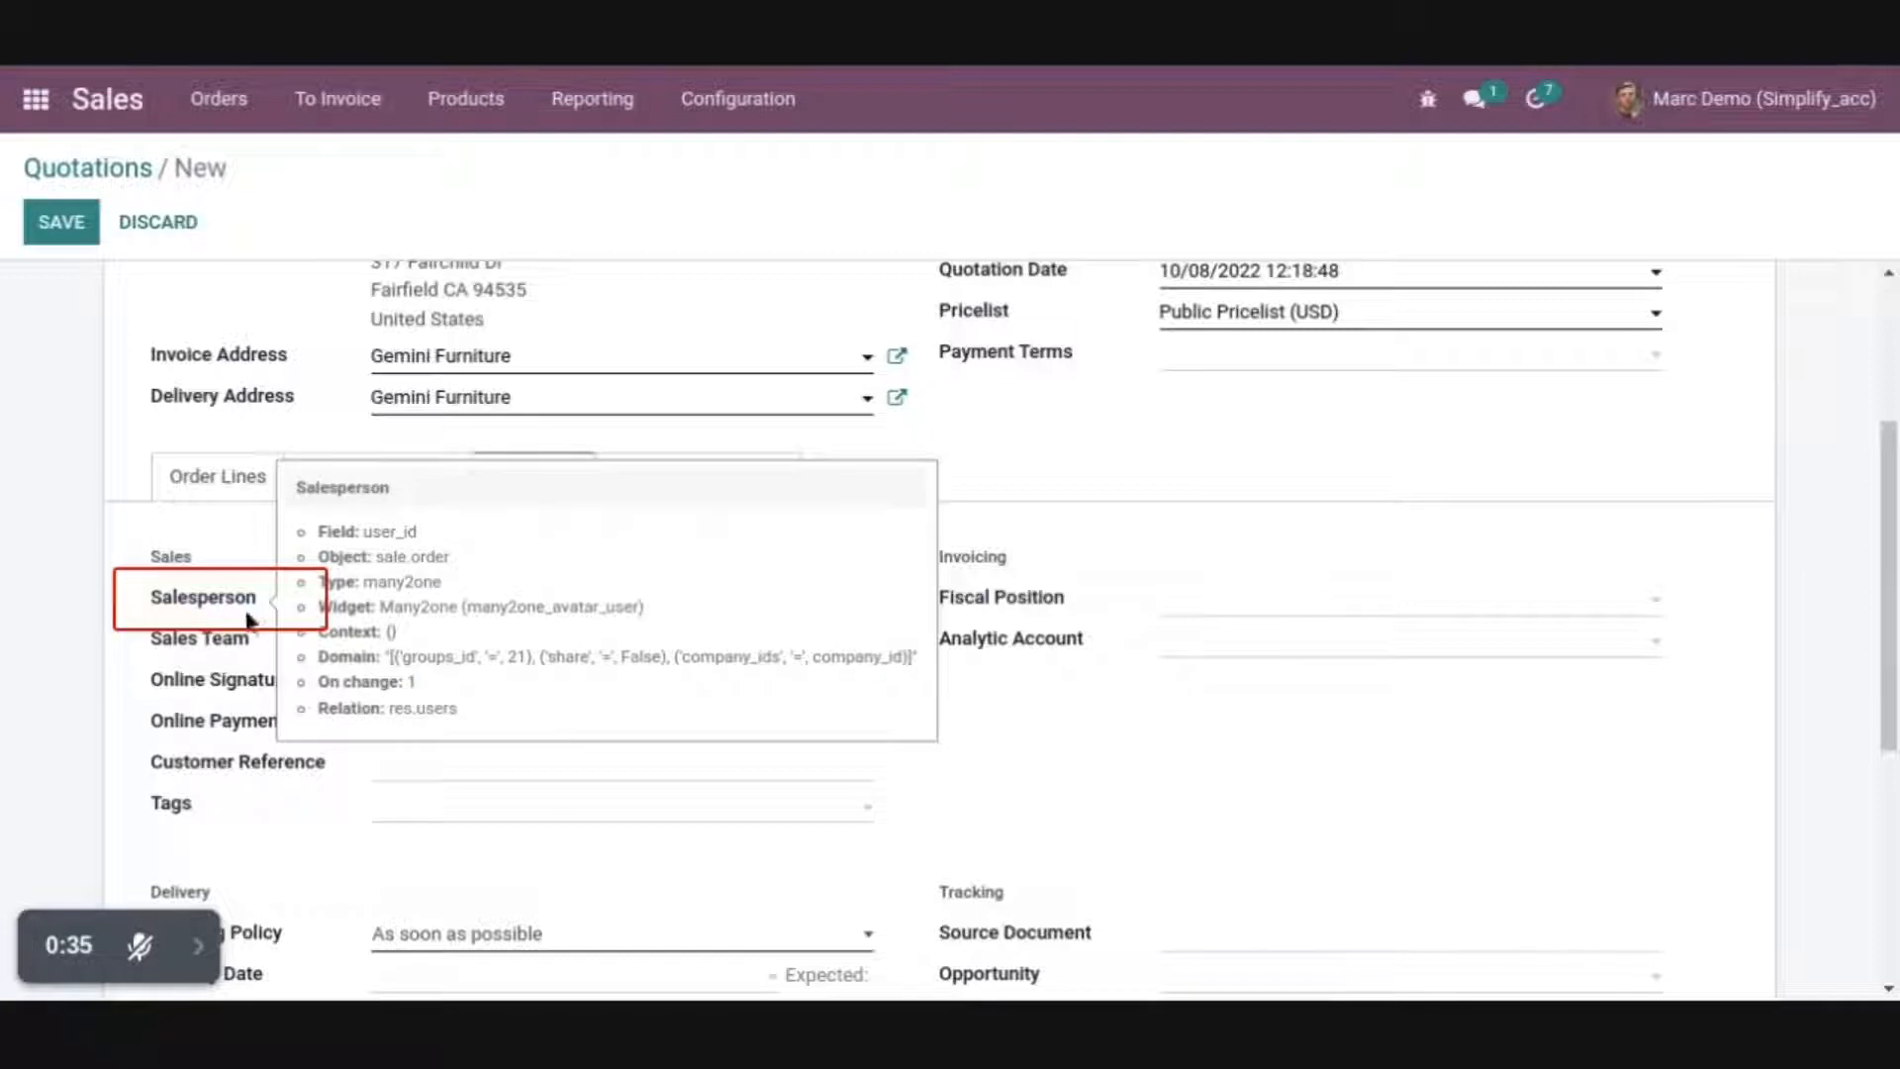
{"action": "left_click", "coordinate": [551, 611]}
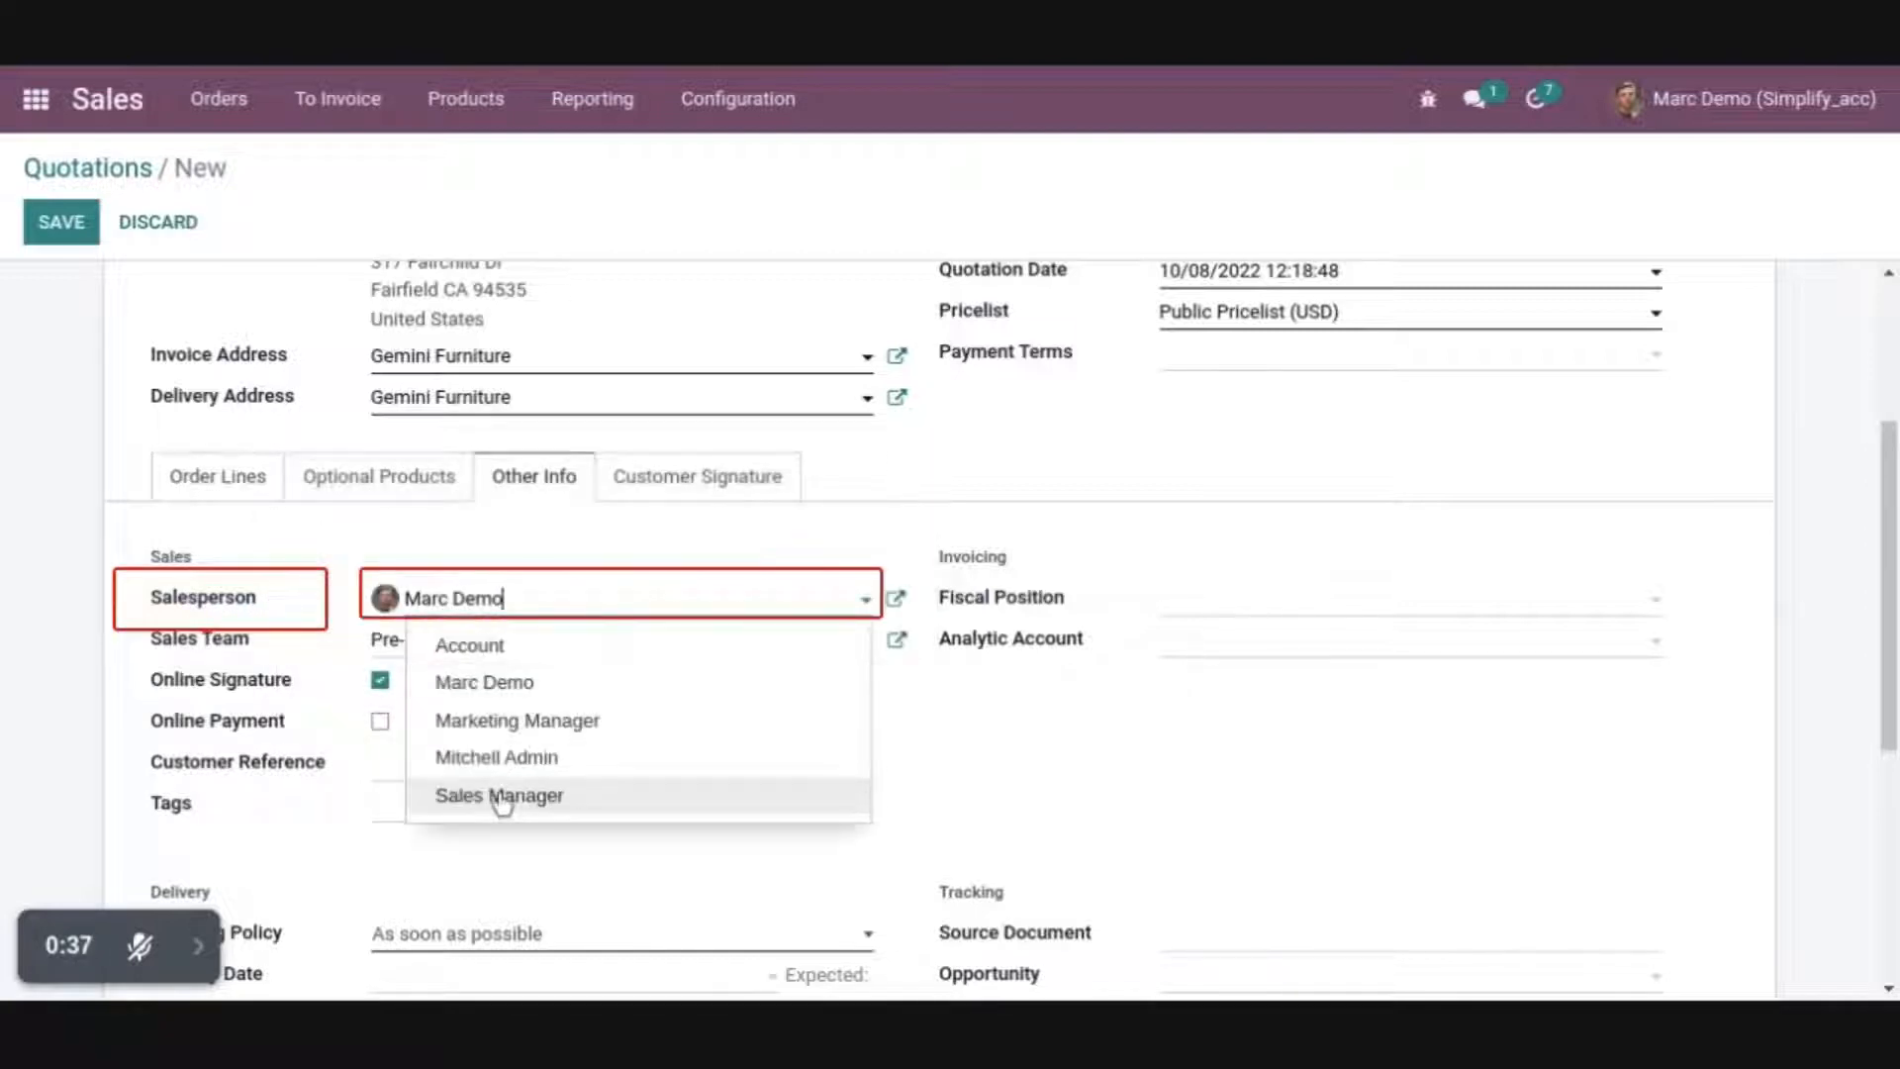
{"action": "left_click", "coordinate": [501, 796]}
{"action": "left_click", "coordinate": [584, 602]}
{"action": "left_click", "coordinate": [534, 720]}
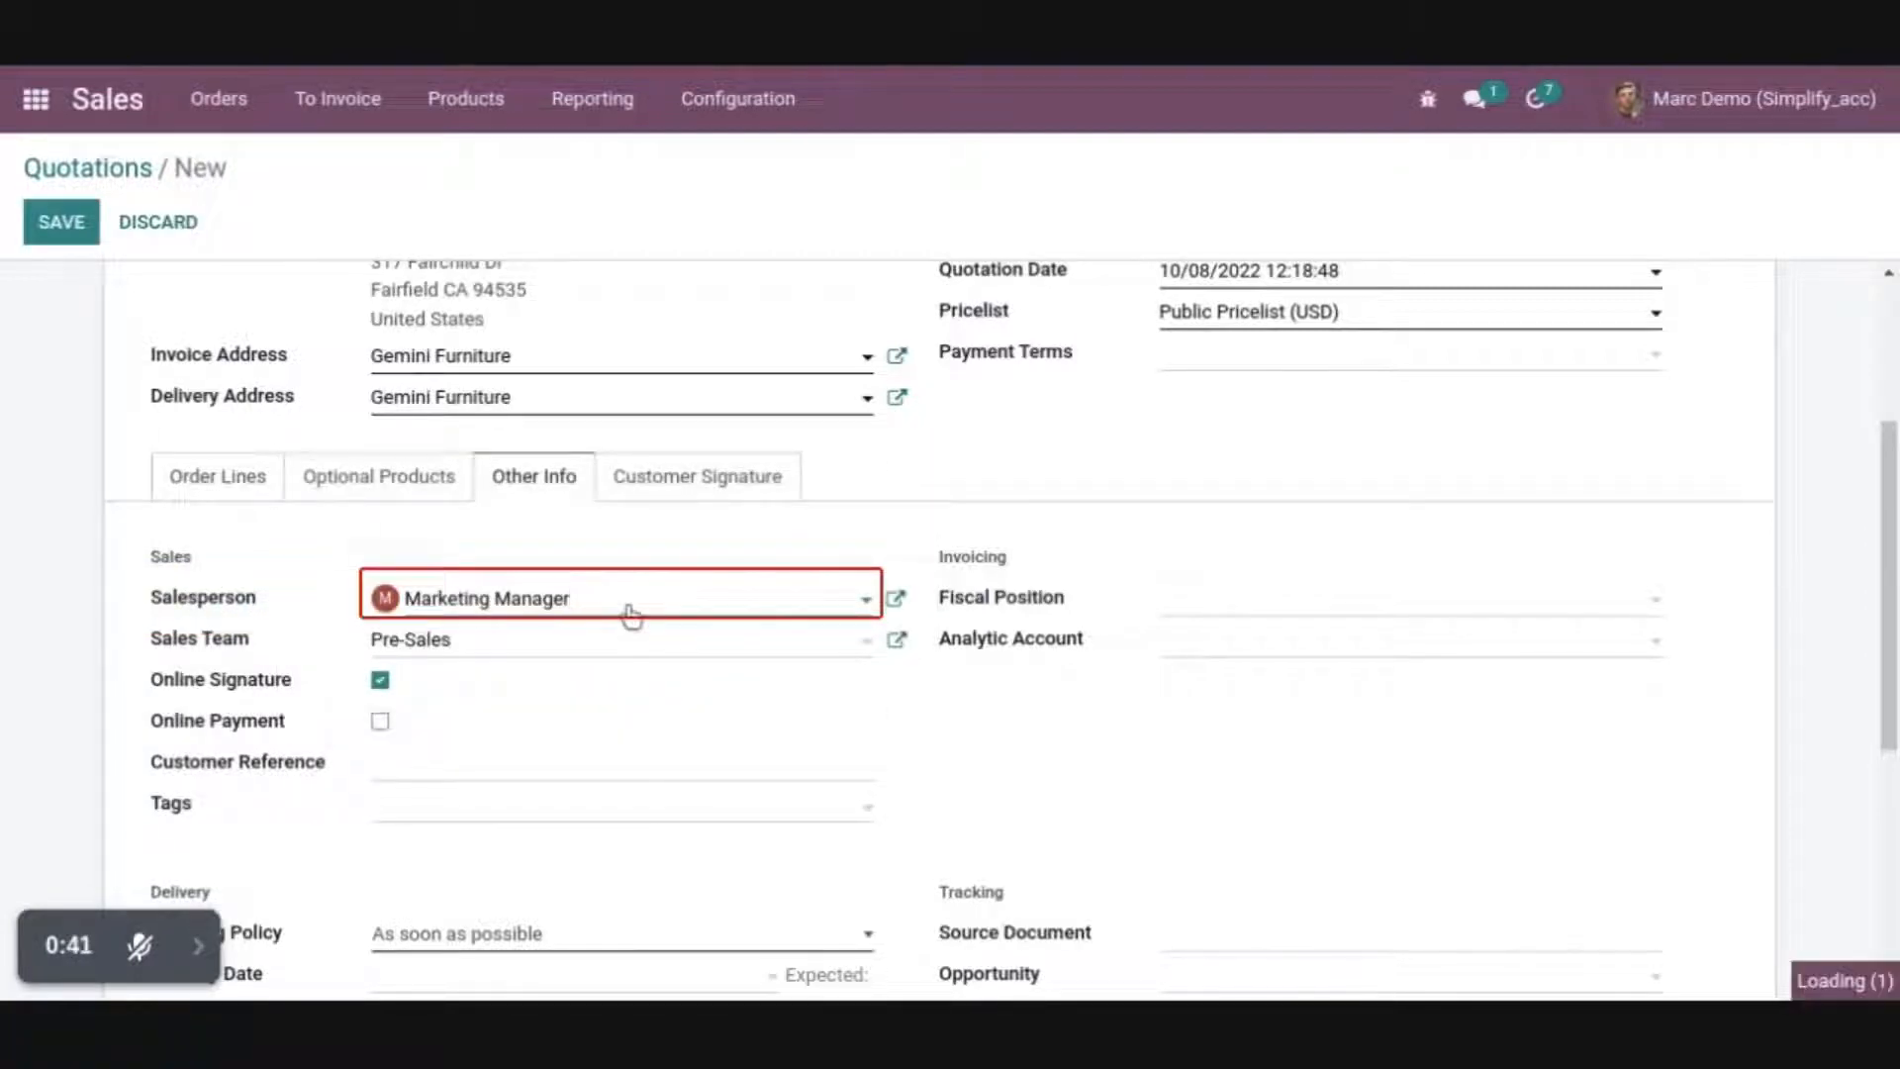
{"action": "left_click", "coordinate": [627, 608]}
{"action": "left_click", "coordinate": [587, 696]}
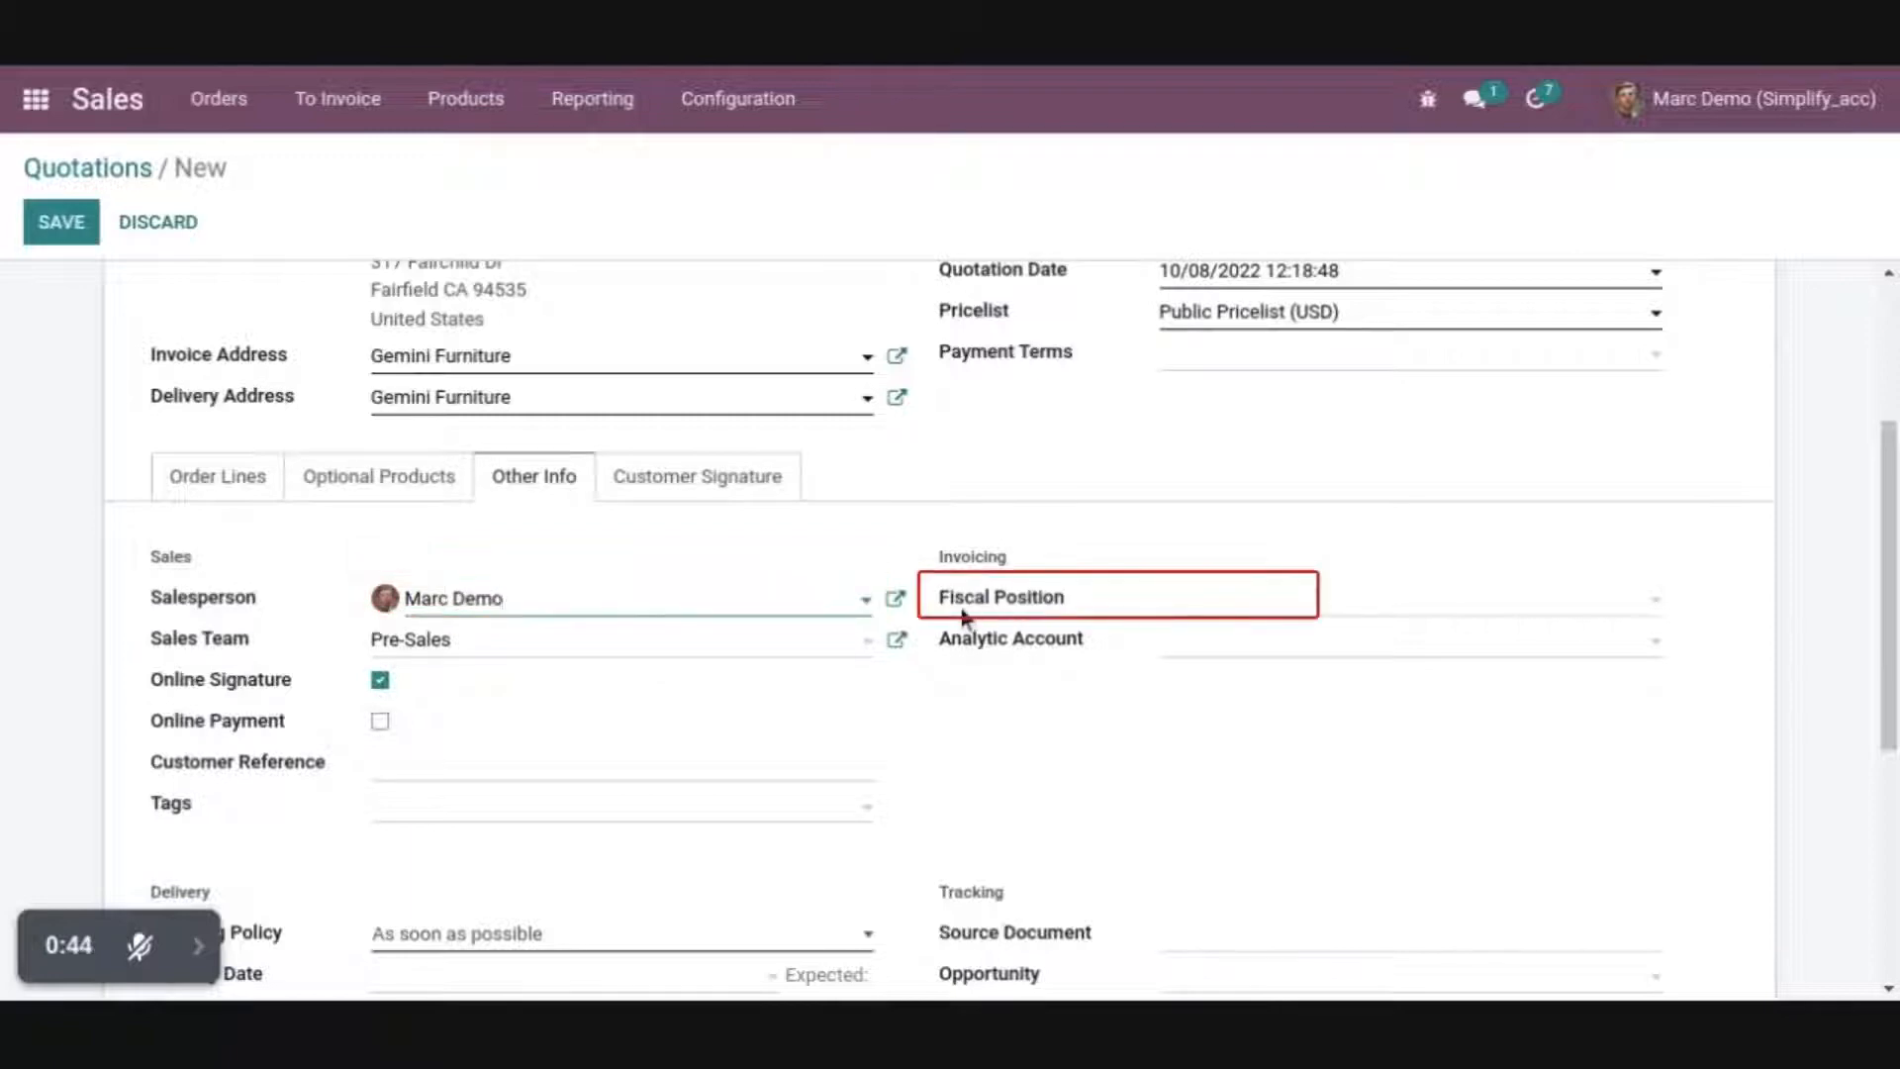
Save the new quotation for Gemini Furniture
{"action": "mouse_move", "coordinate": [983, 616]}
{"action": "scroll", "coordinate": [980, 693], "scroll_direction": "up", "scroll_amount": 3}
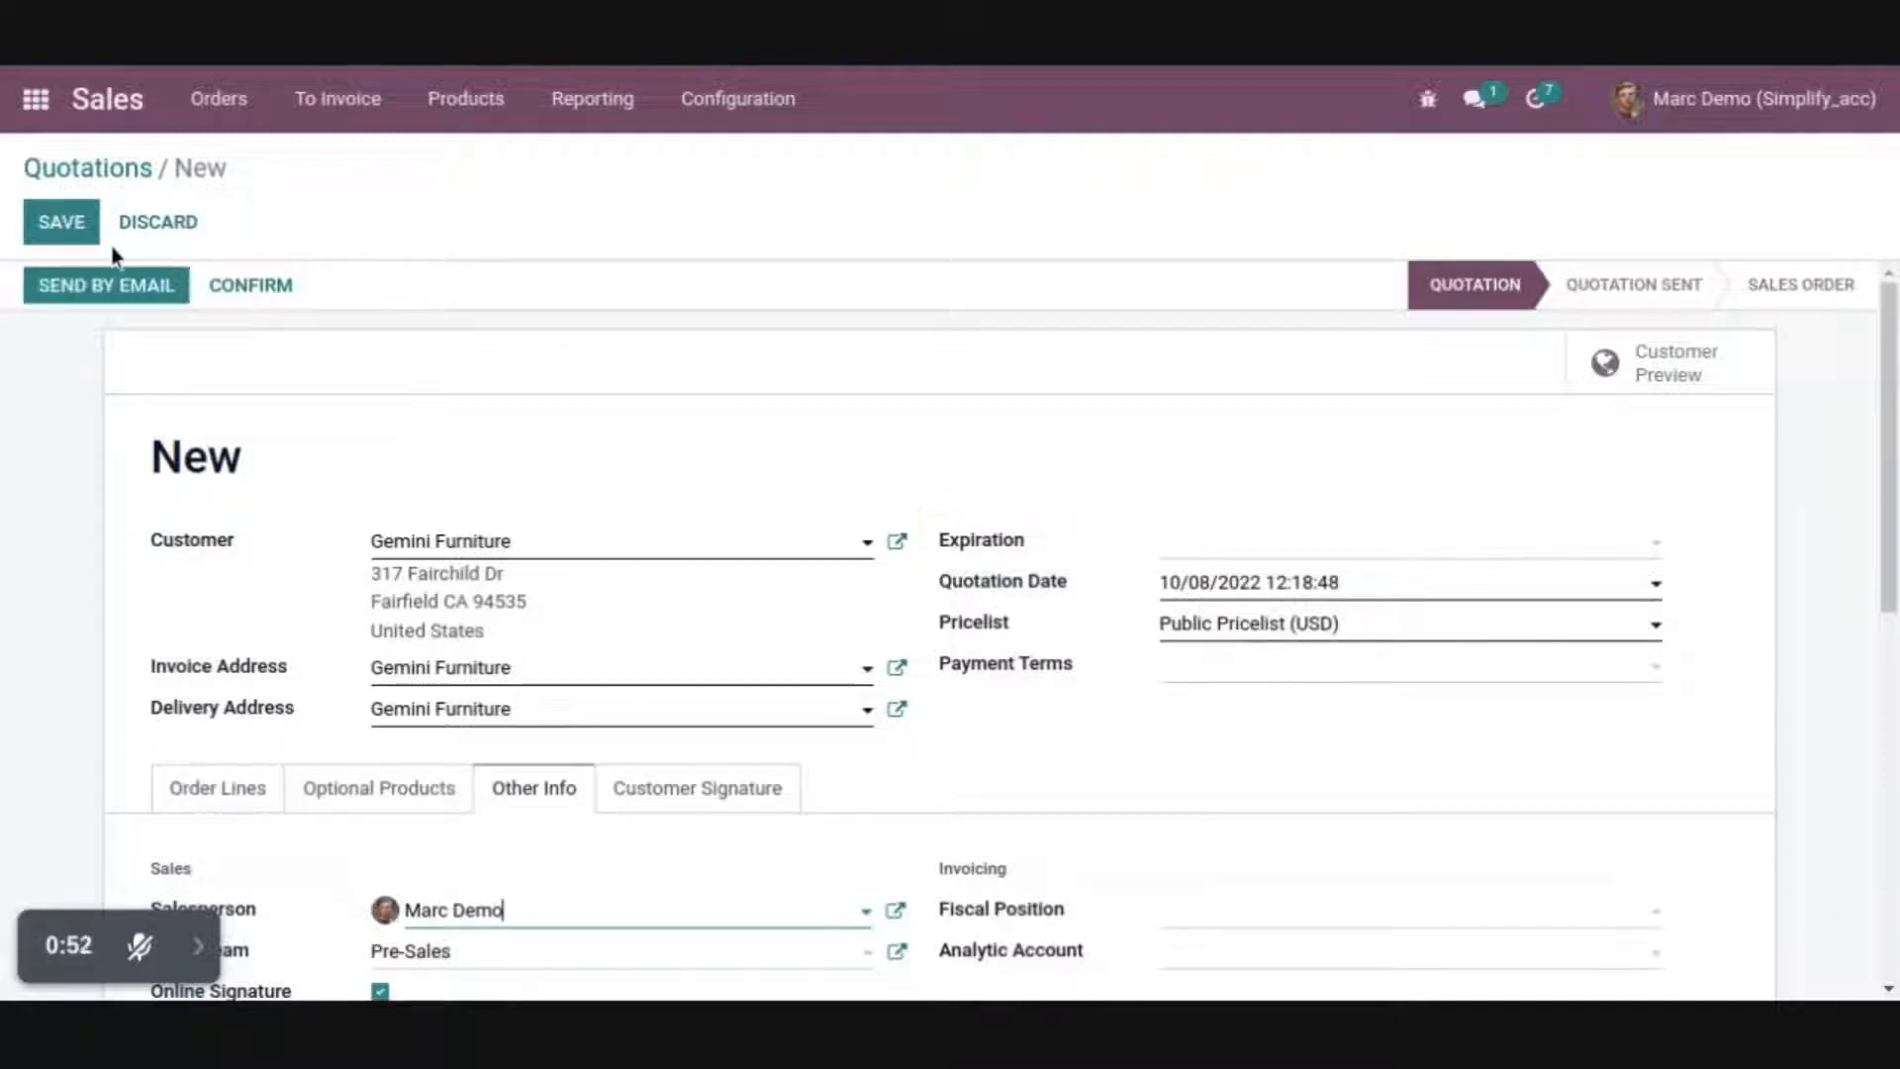
{"action": "left_click", "coordinate": [57, 222]}
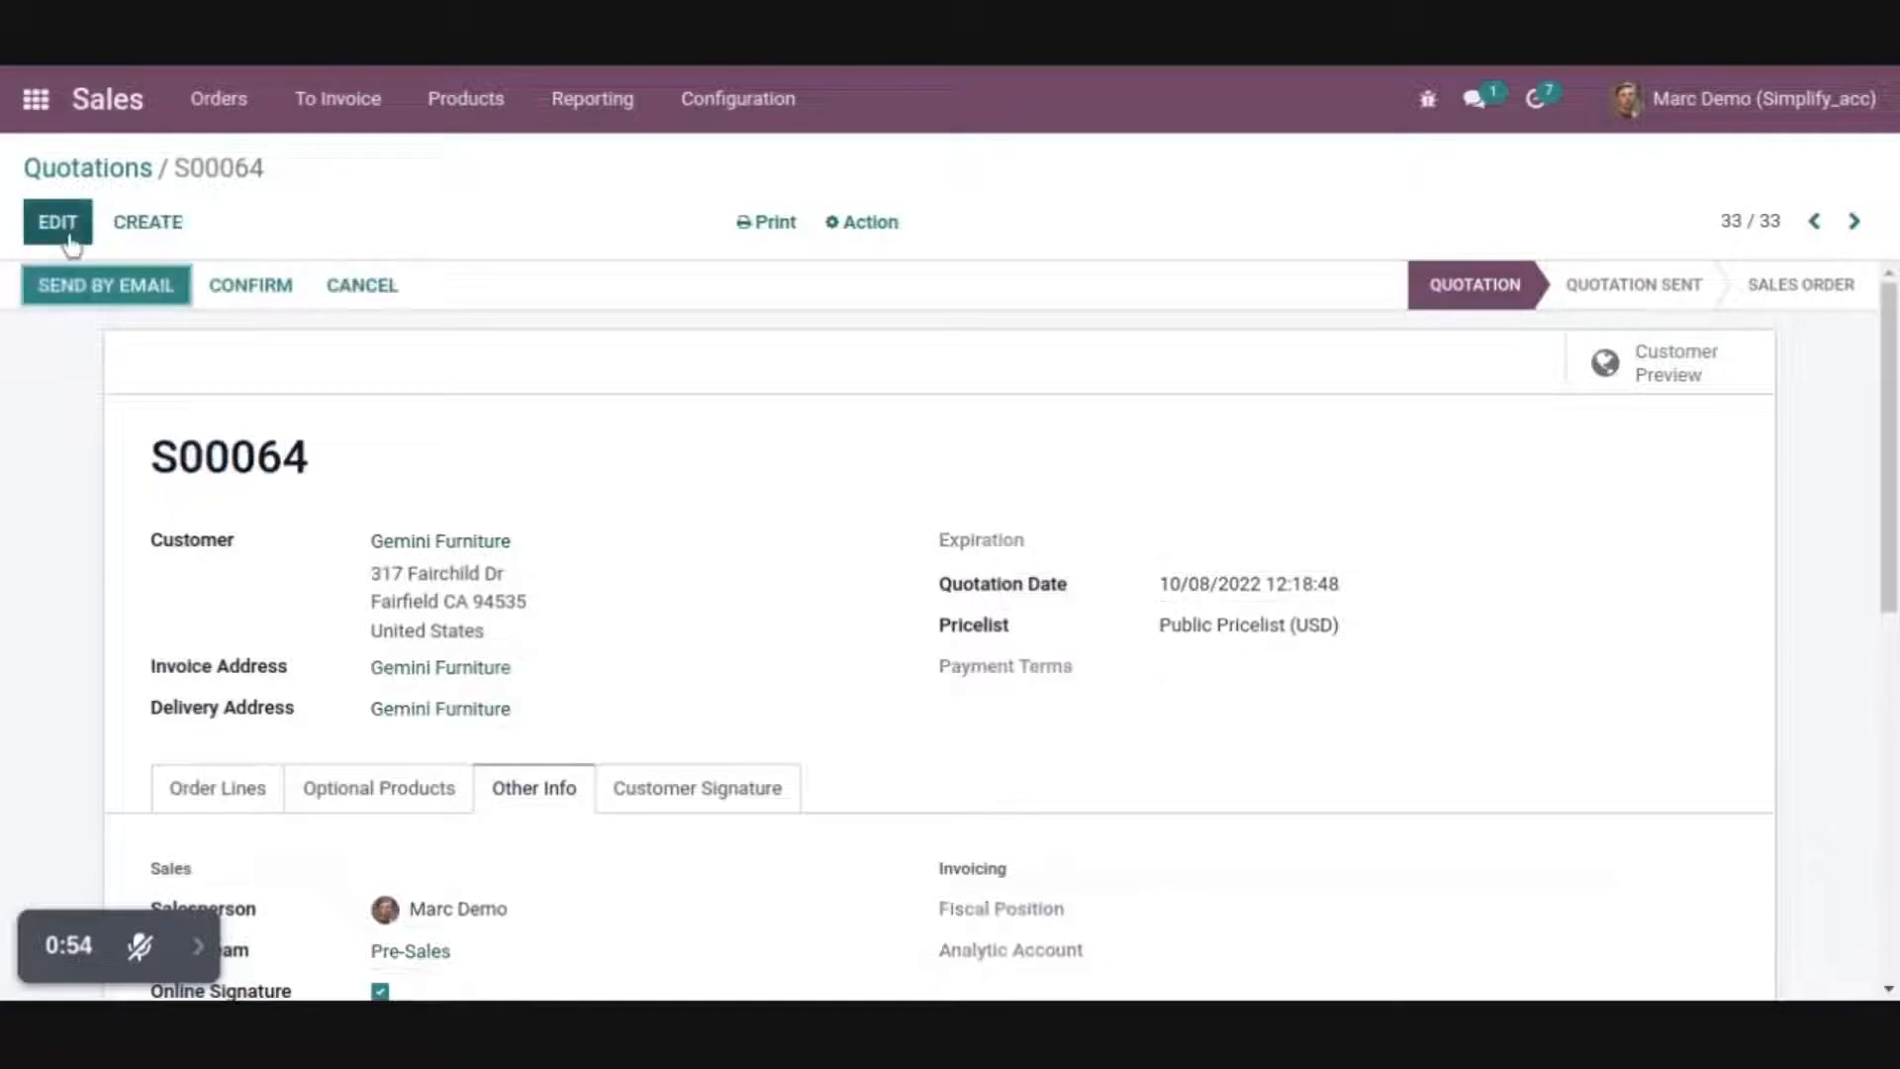
Switch to Access Studio and create an access management record named Field Access Rights for the logged-in demo user
{"action": "left_click", "coordinate": [35, 99]}
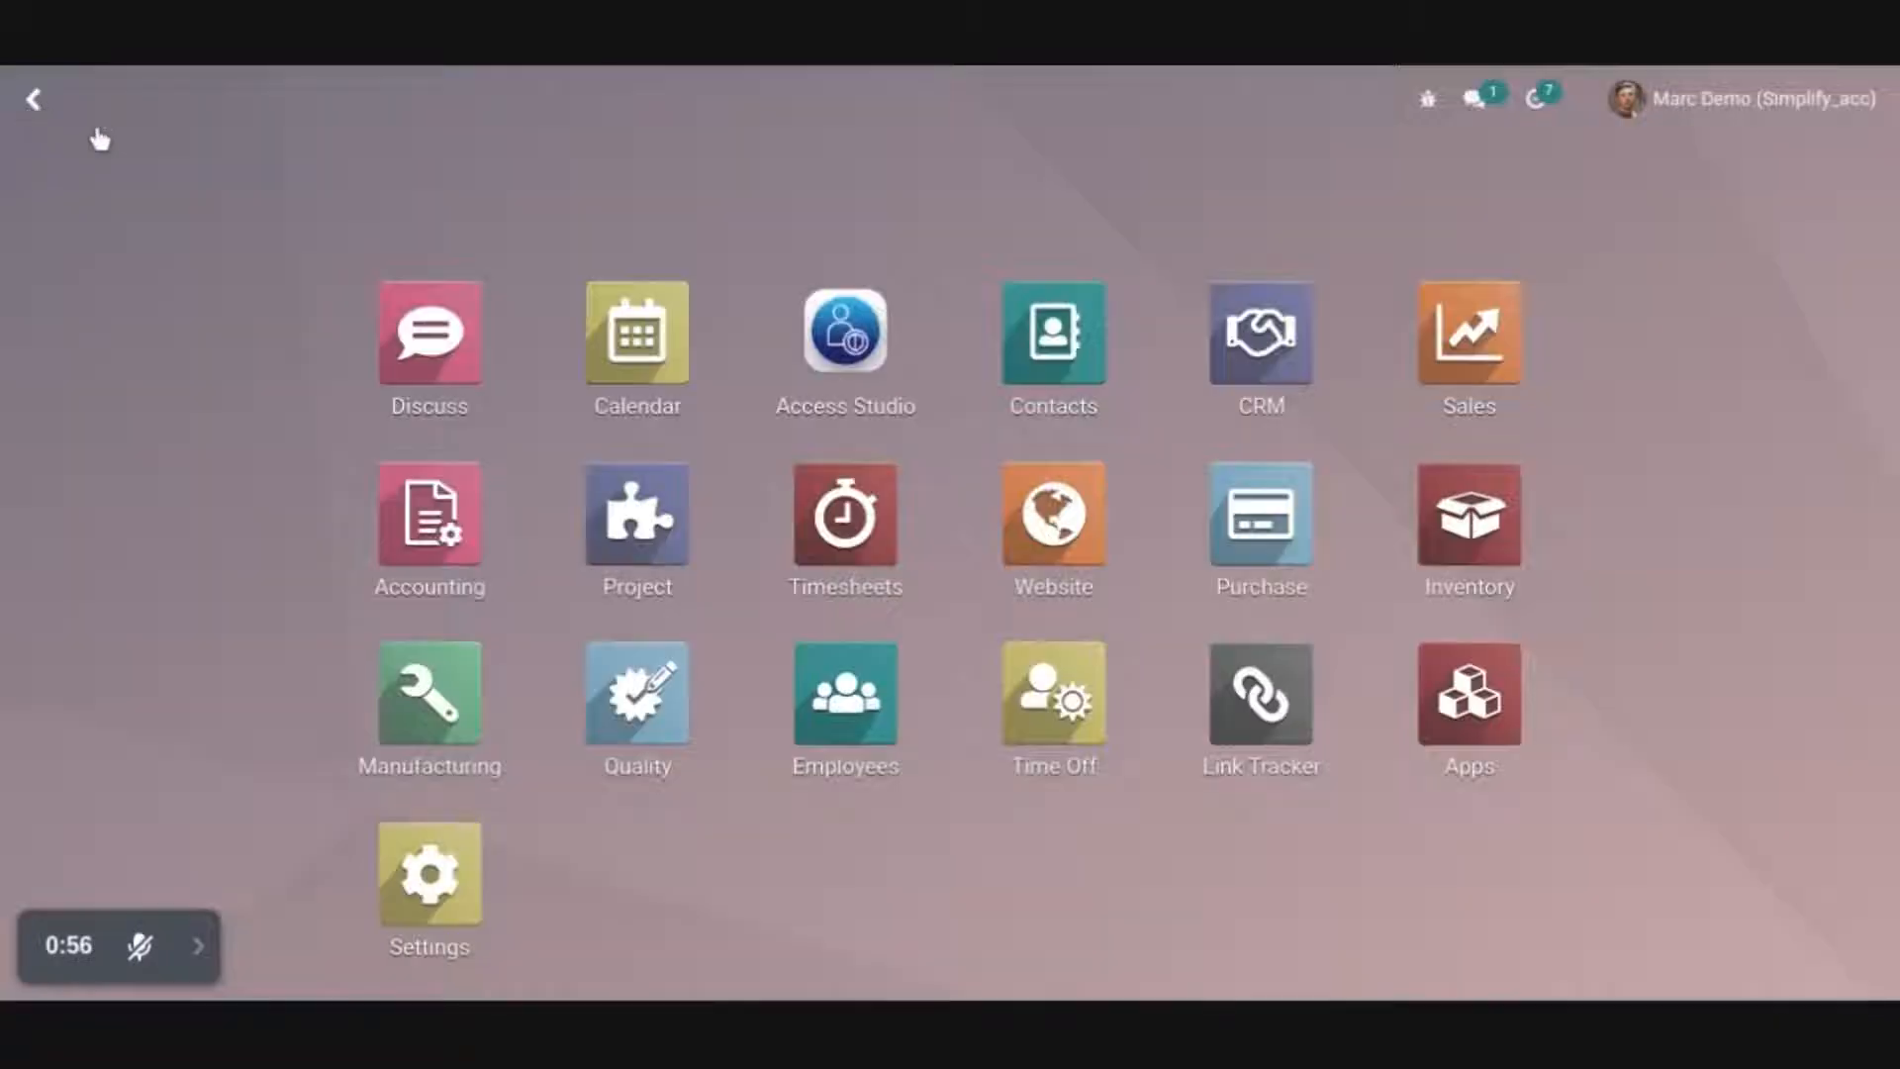
{"action": "left_click", "coordinate": [840, 342]}
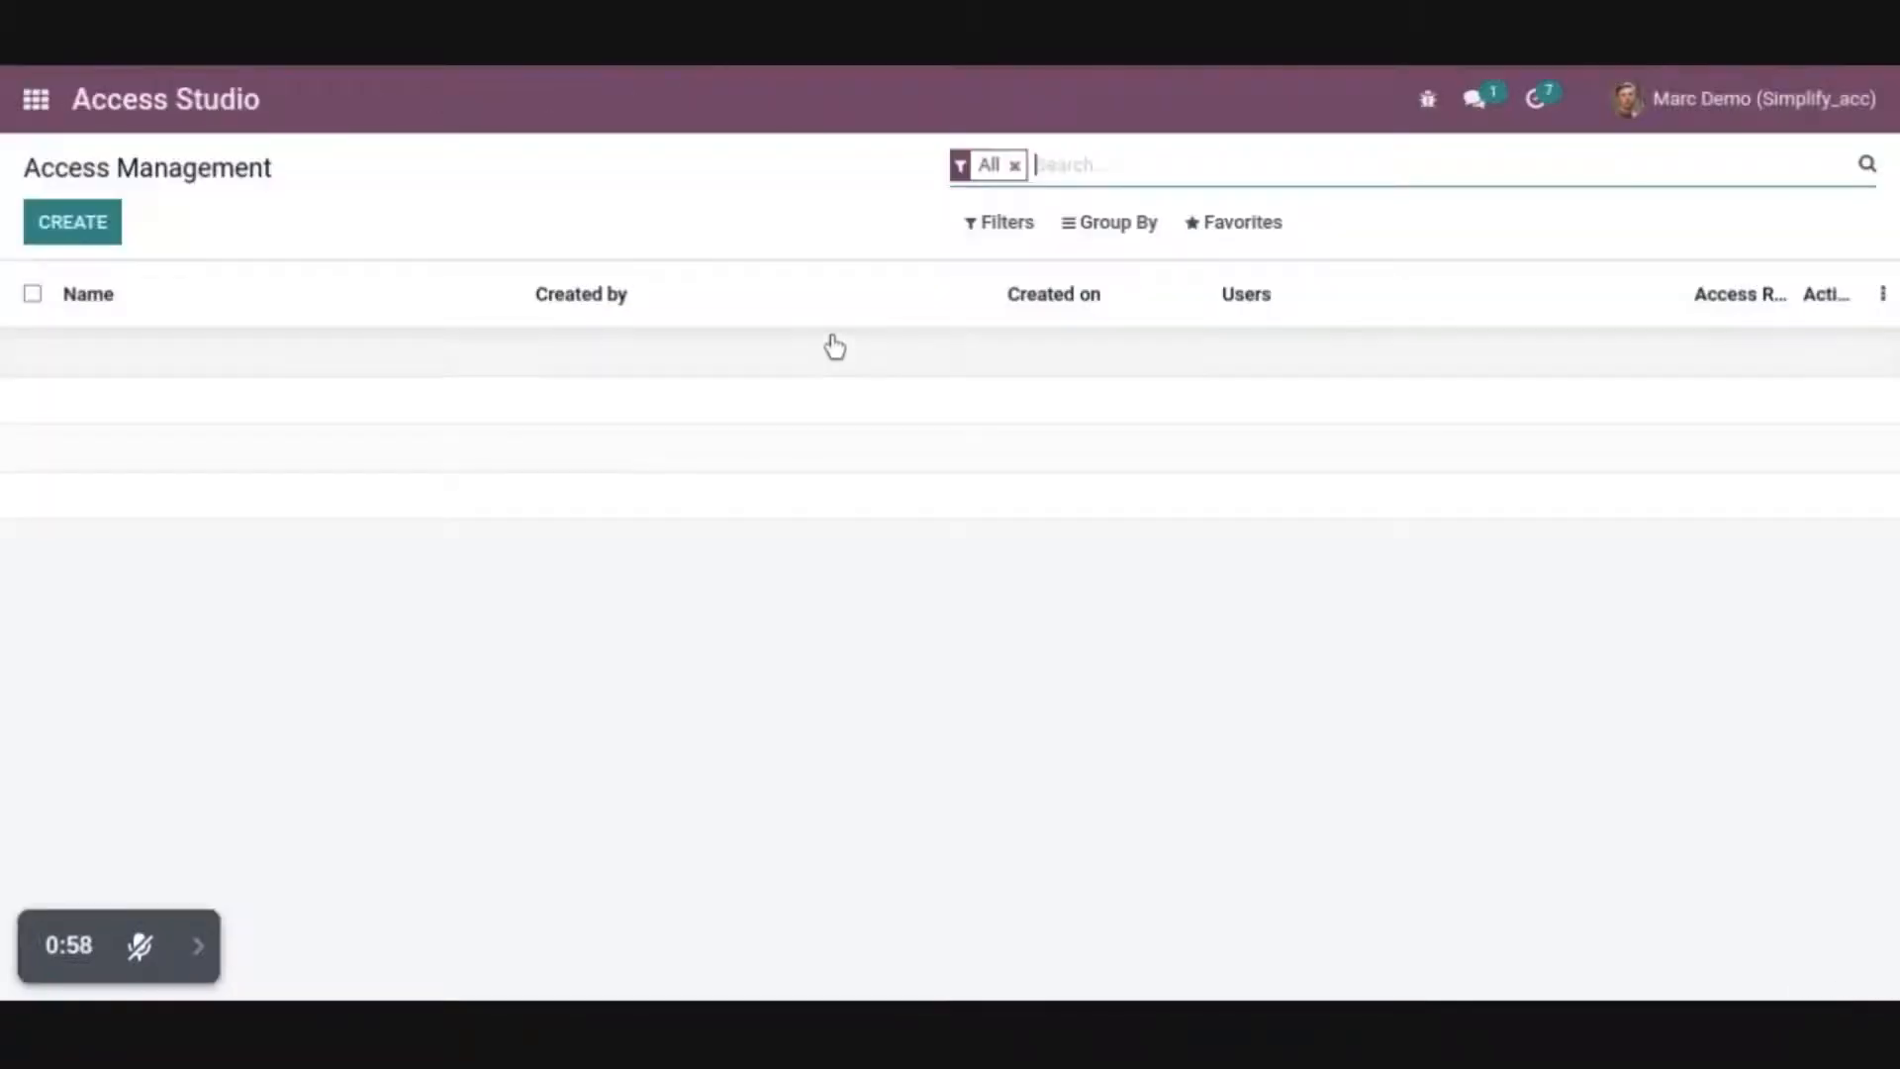
{"action": "left_click", "coordinate": [102, 236]}
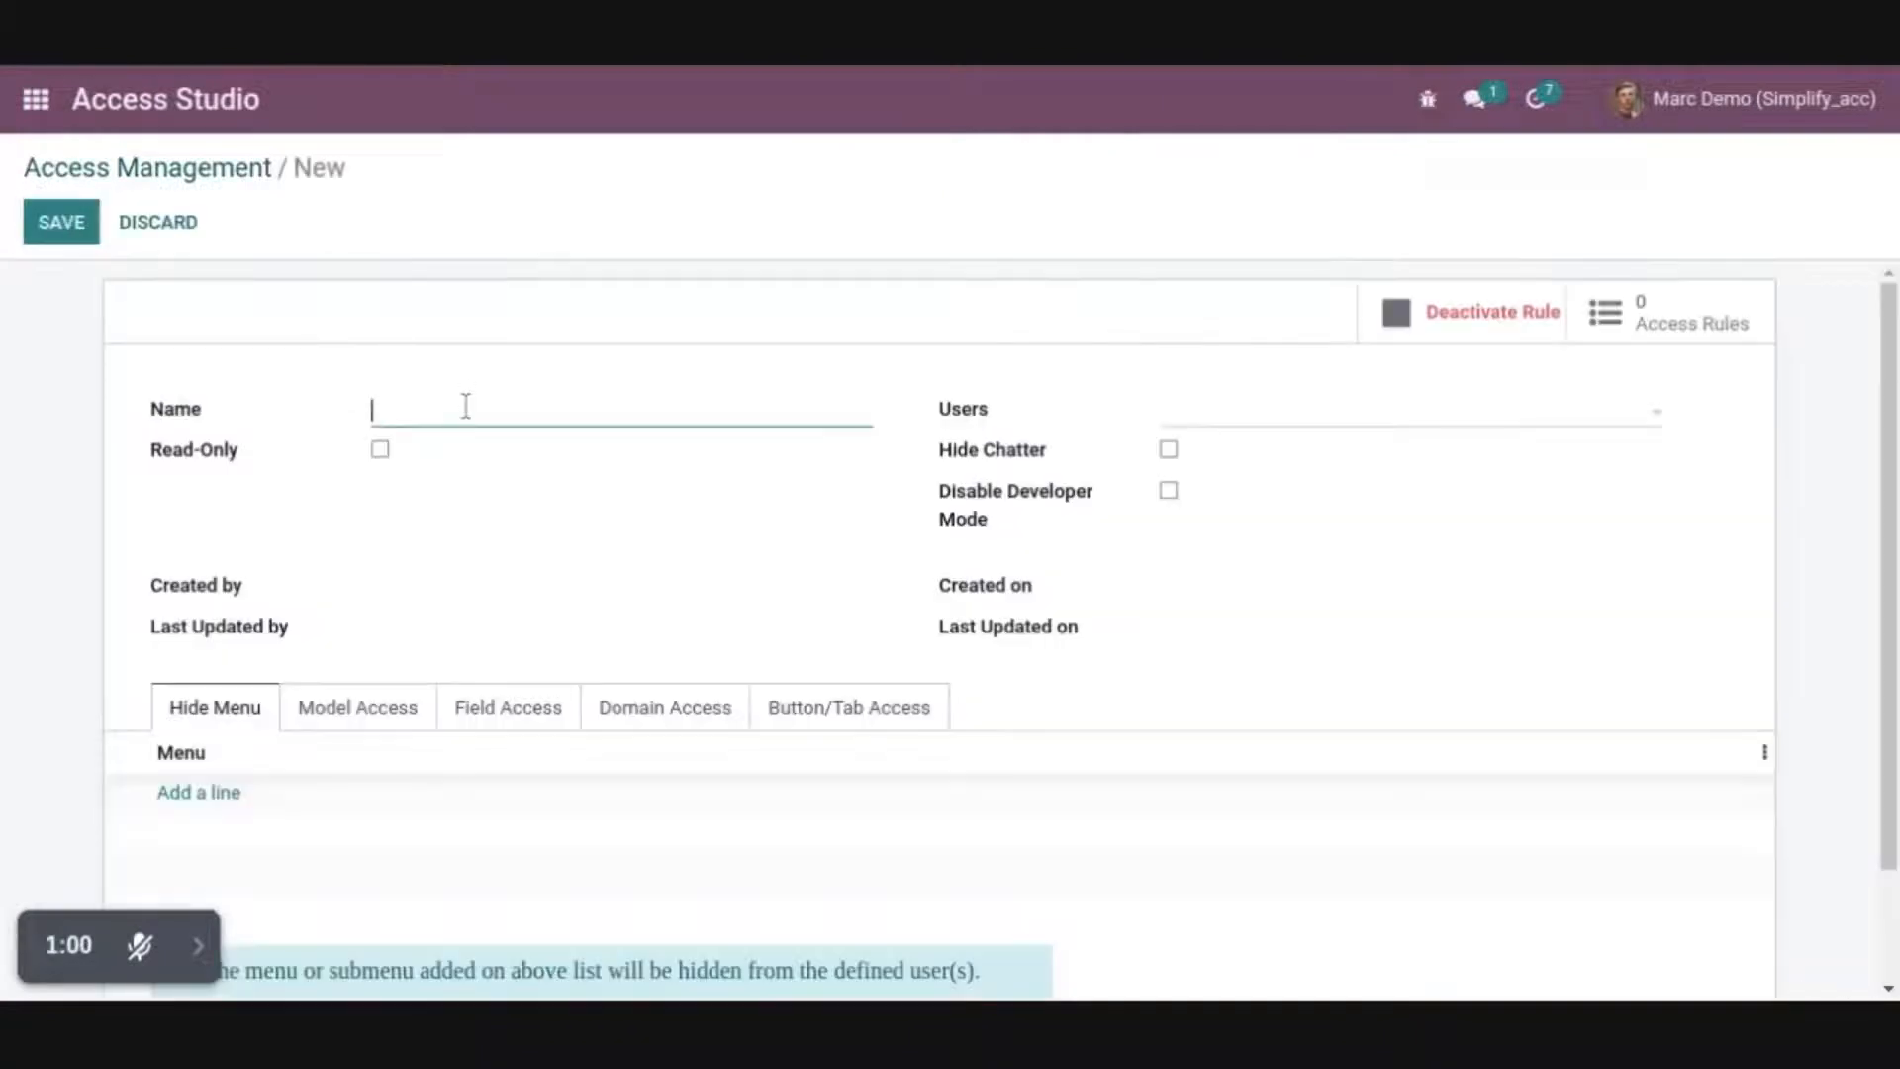
{"action": "type", "text": "Field Access Rights"}
{"action": "left_click", "coordinate": [1230, 424]}
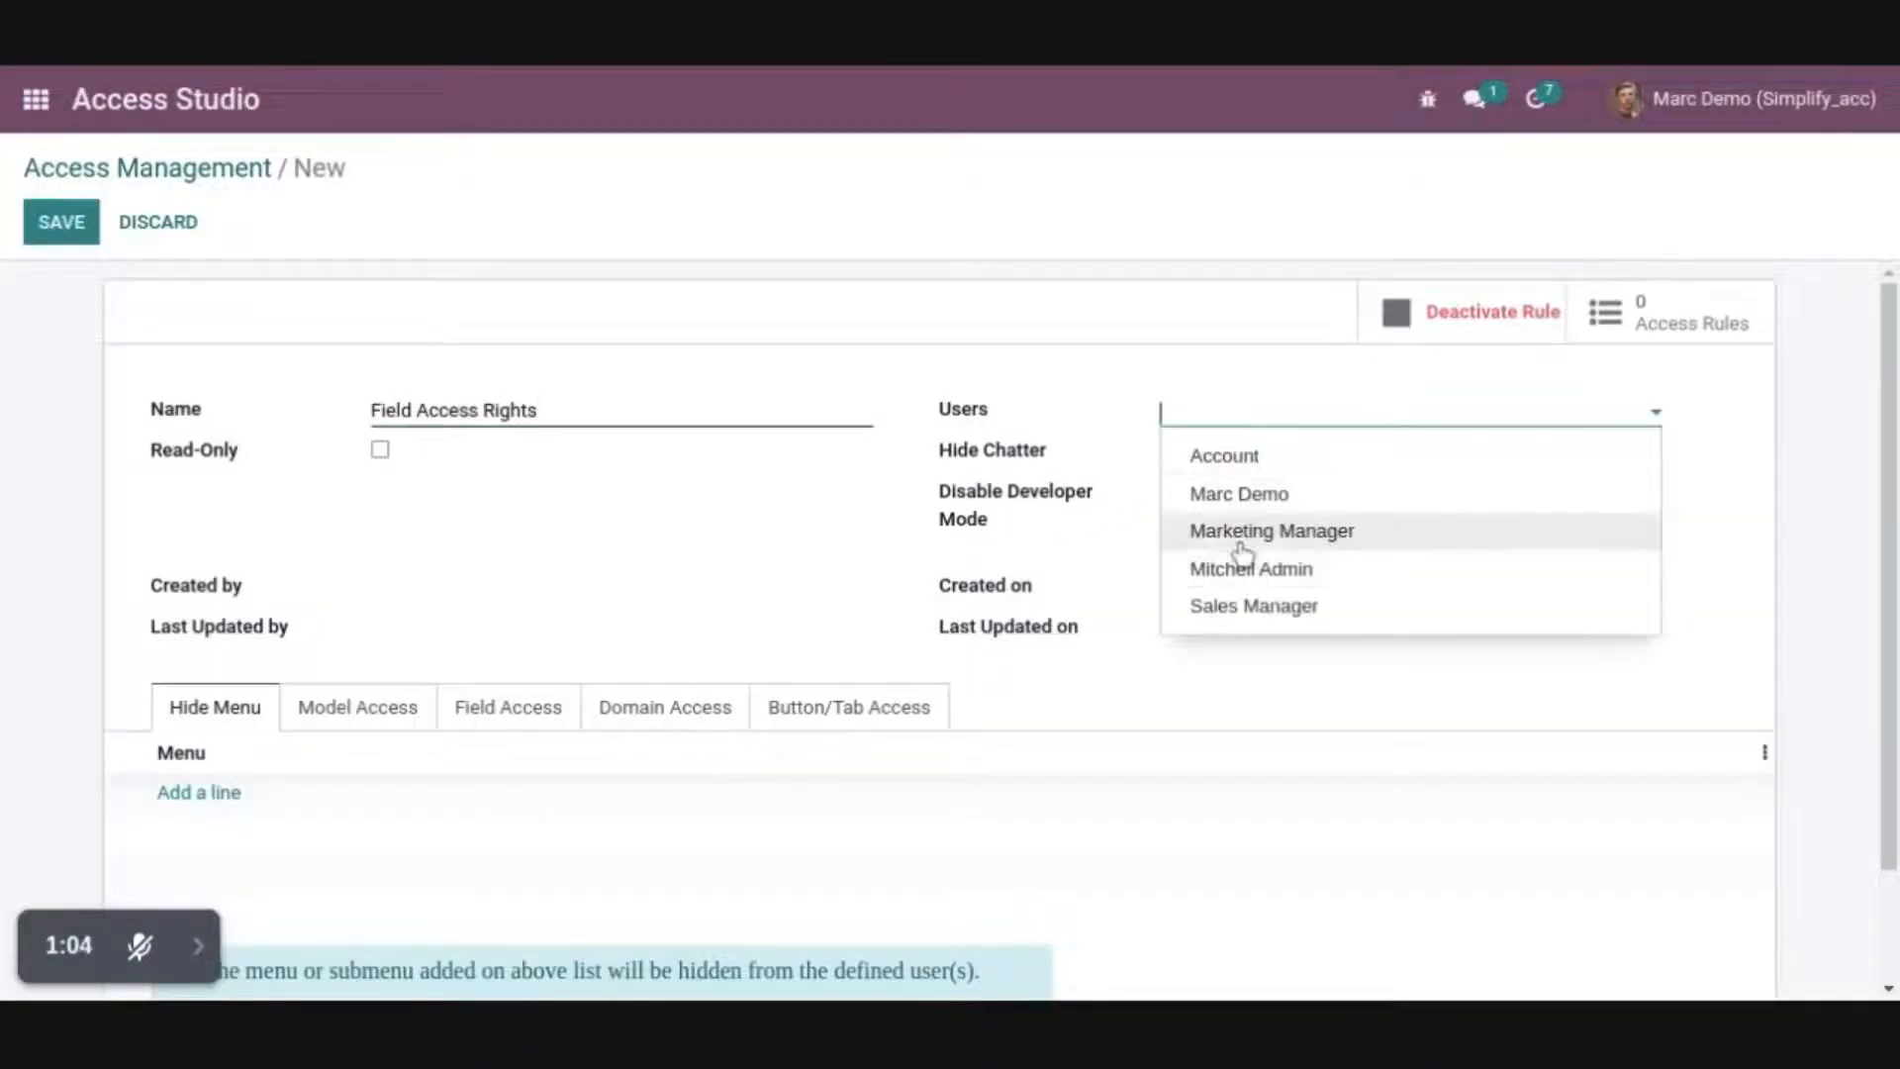
{"action": "left_click", "coordinate": [1241, 500]}
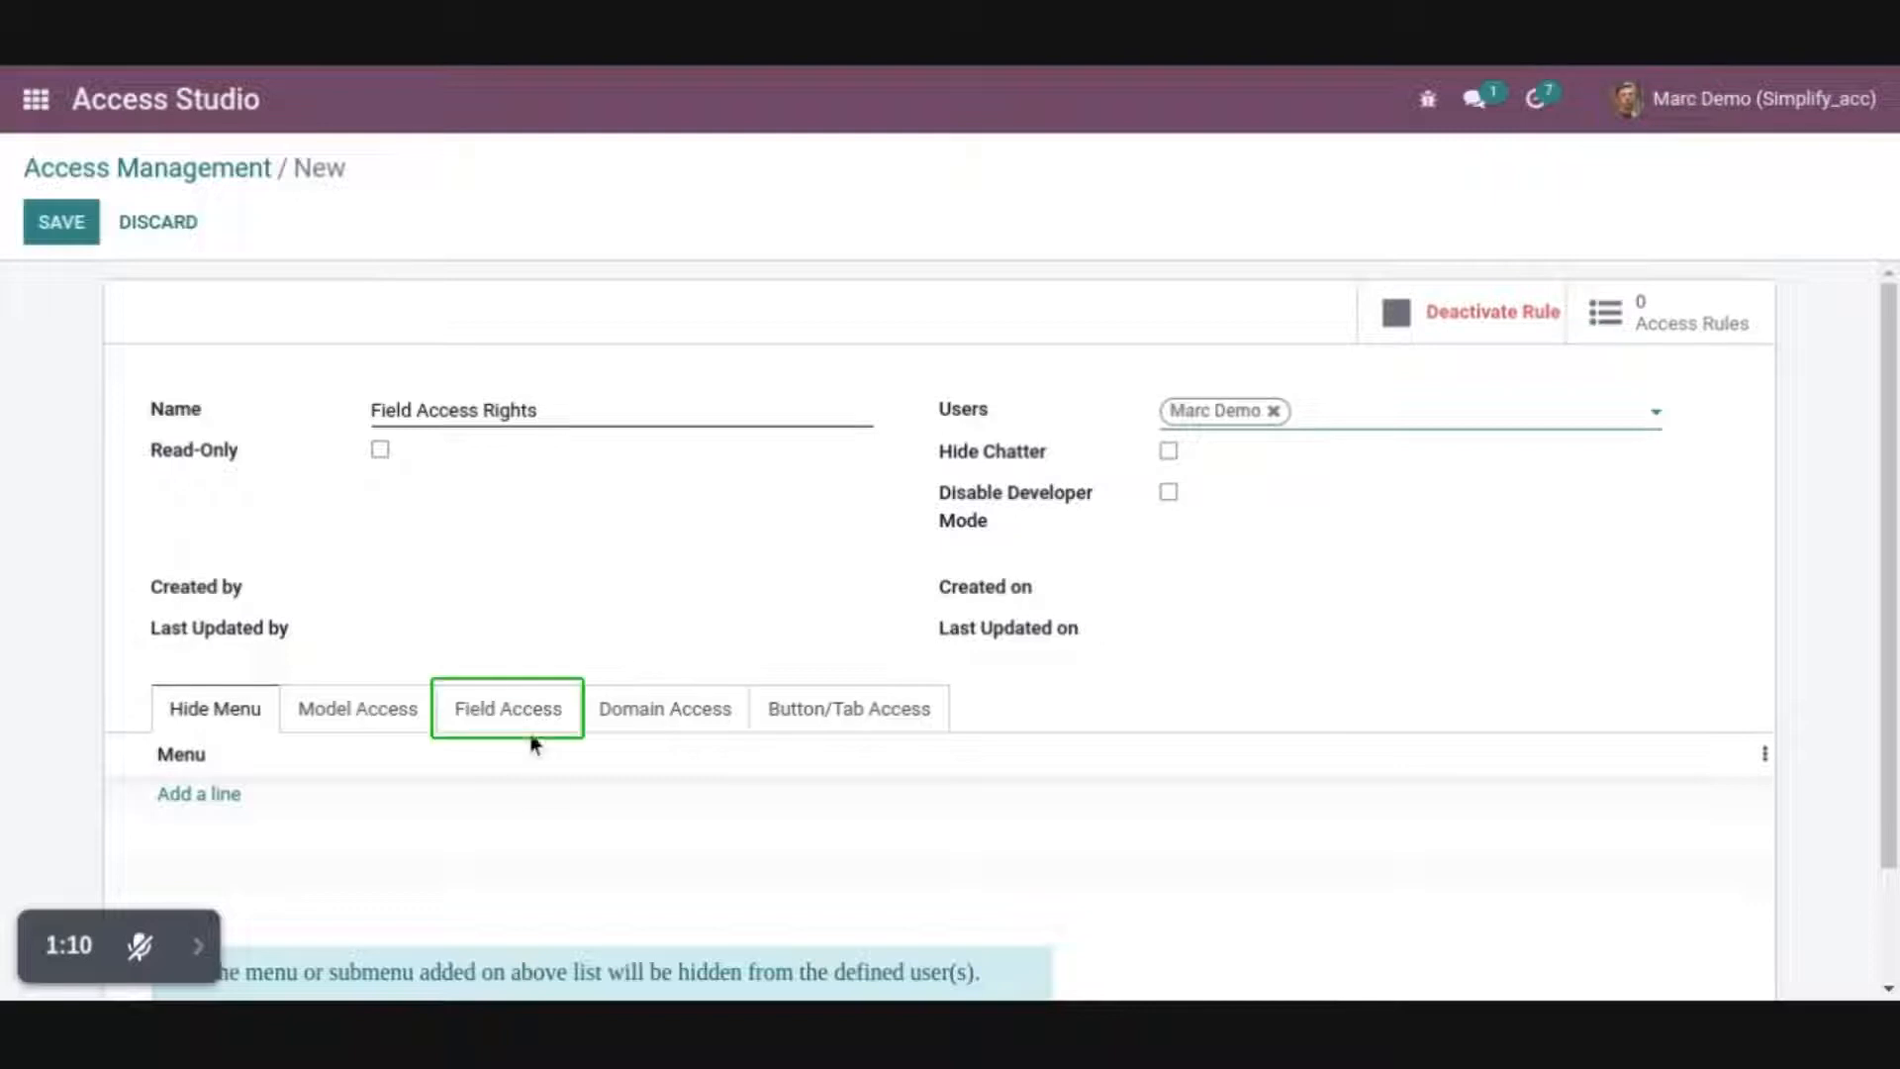
Add a field access line for the Sales Order model's Customer field with Remove External Link enabled
{"action": "left_click", "coordinate": [516, 709]}
{"action": "left_click", "coordinate": [193, 794]}
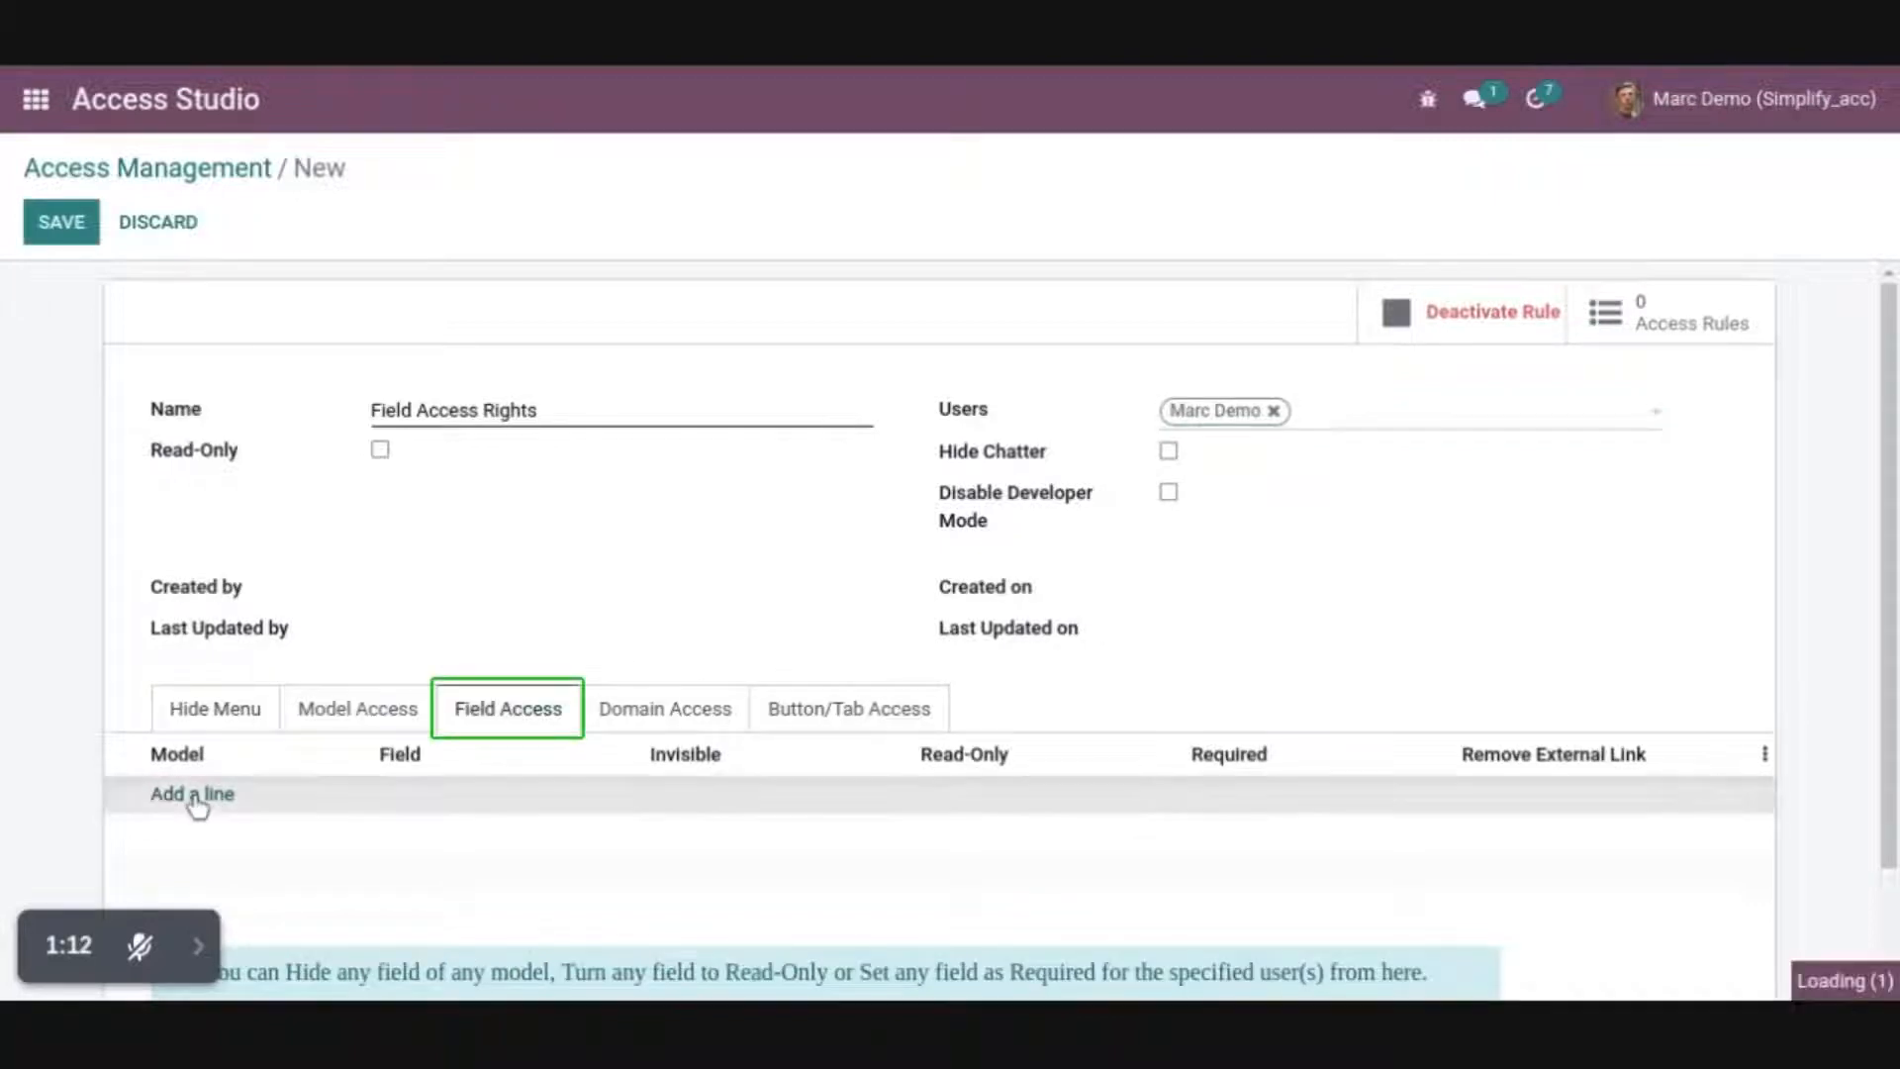
{"action": "left_click", "coordinate": [199, 802]}
{"action": "type", "text": "S"}
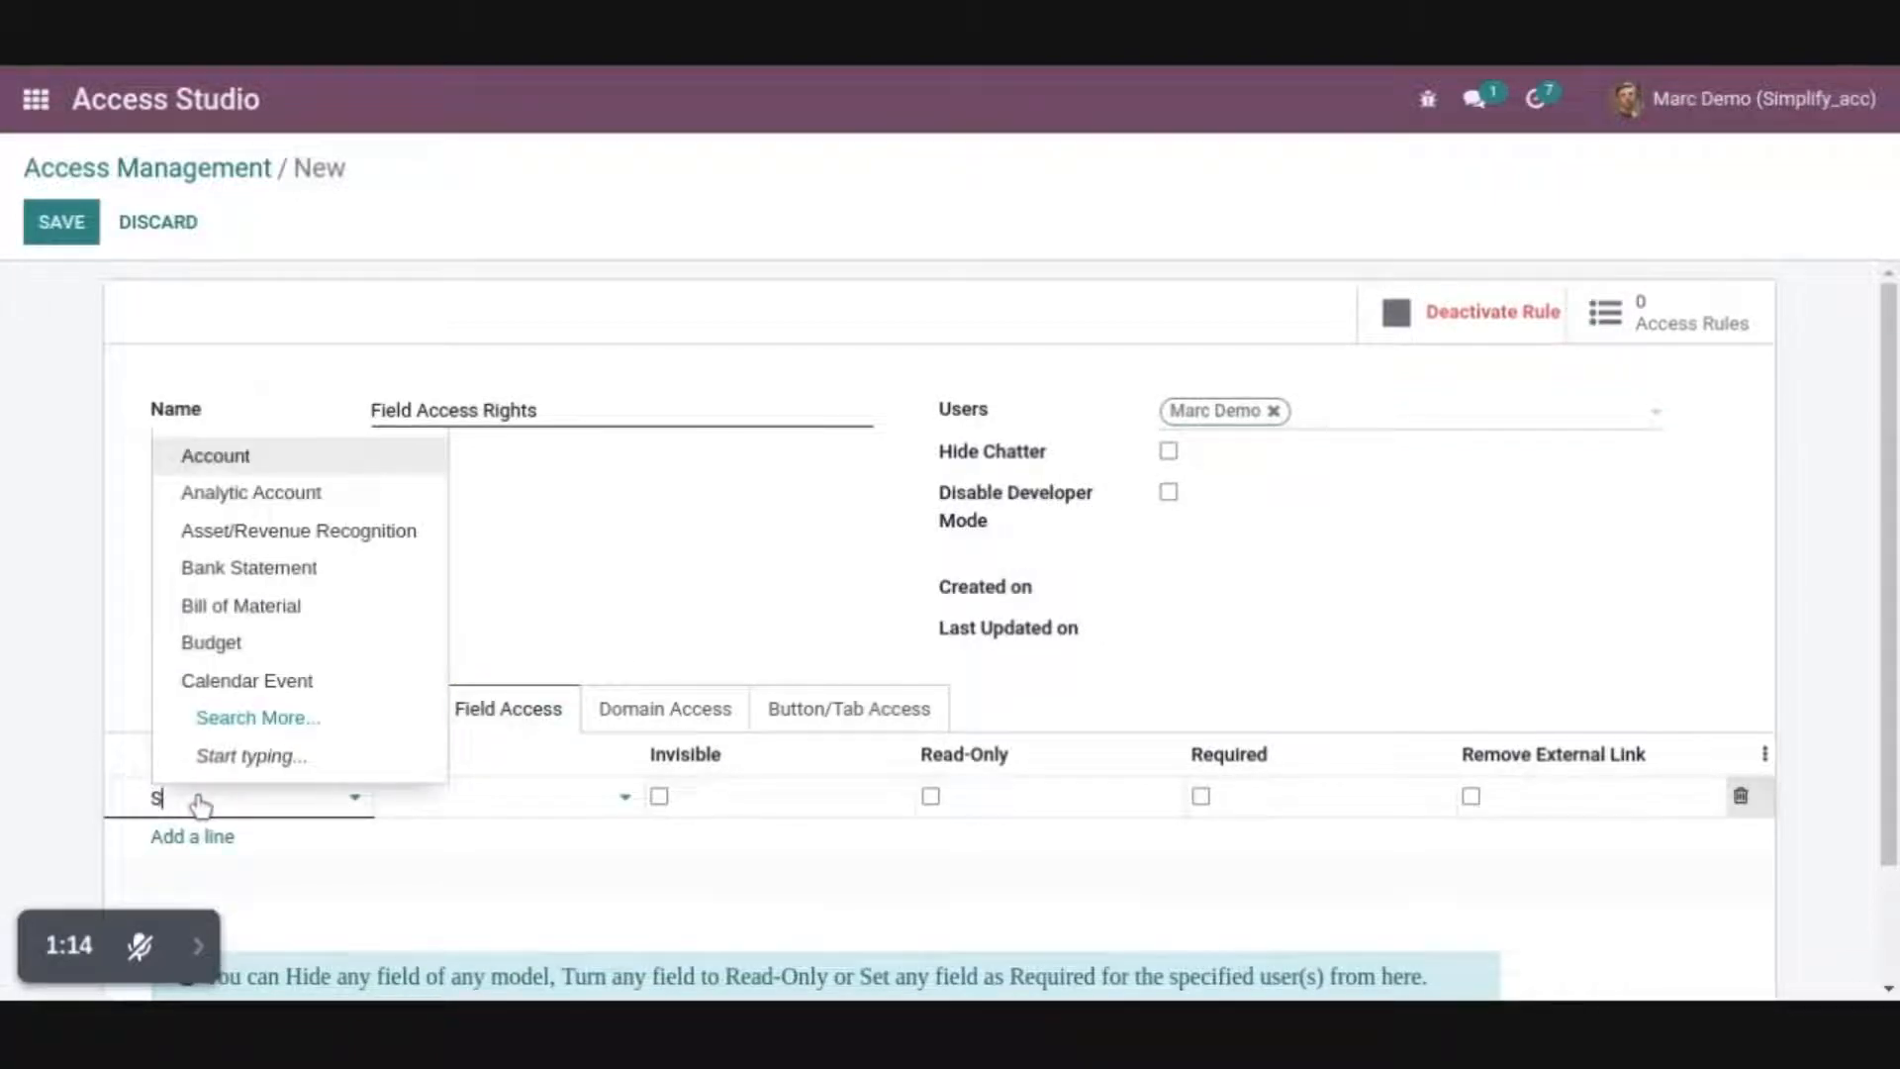
{"action": "type", "text": "al"}
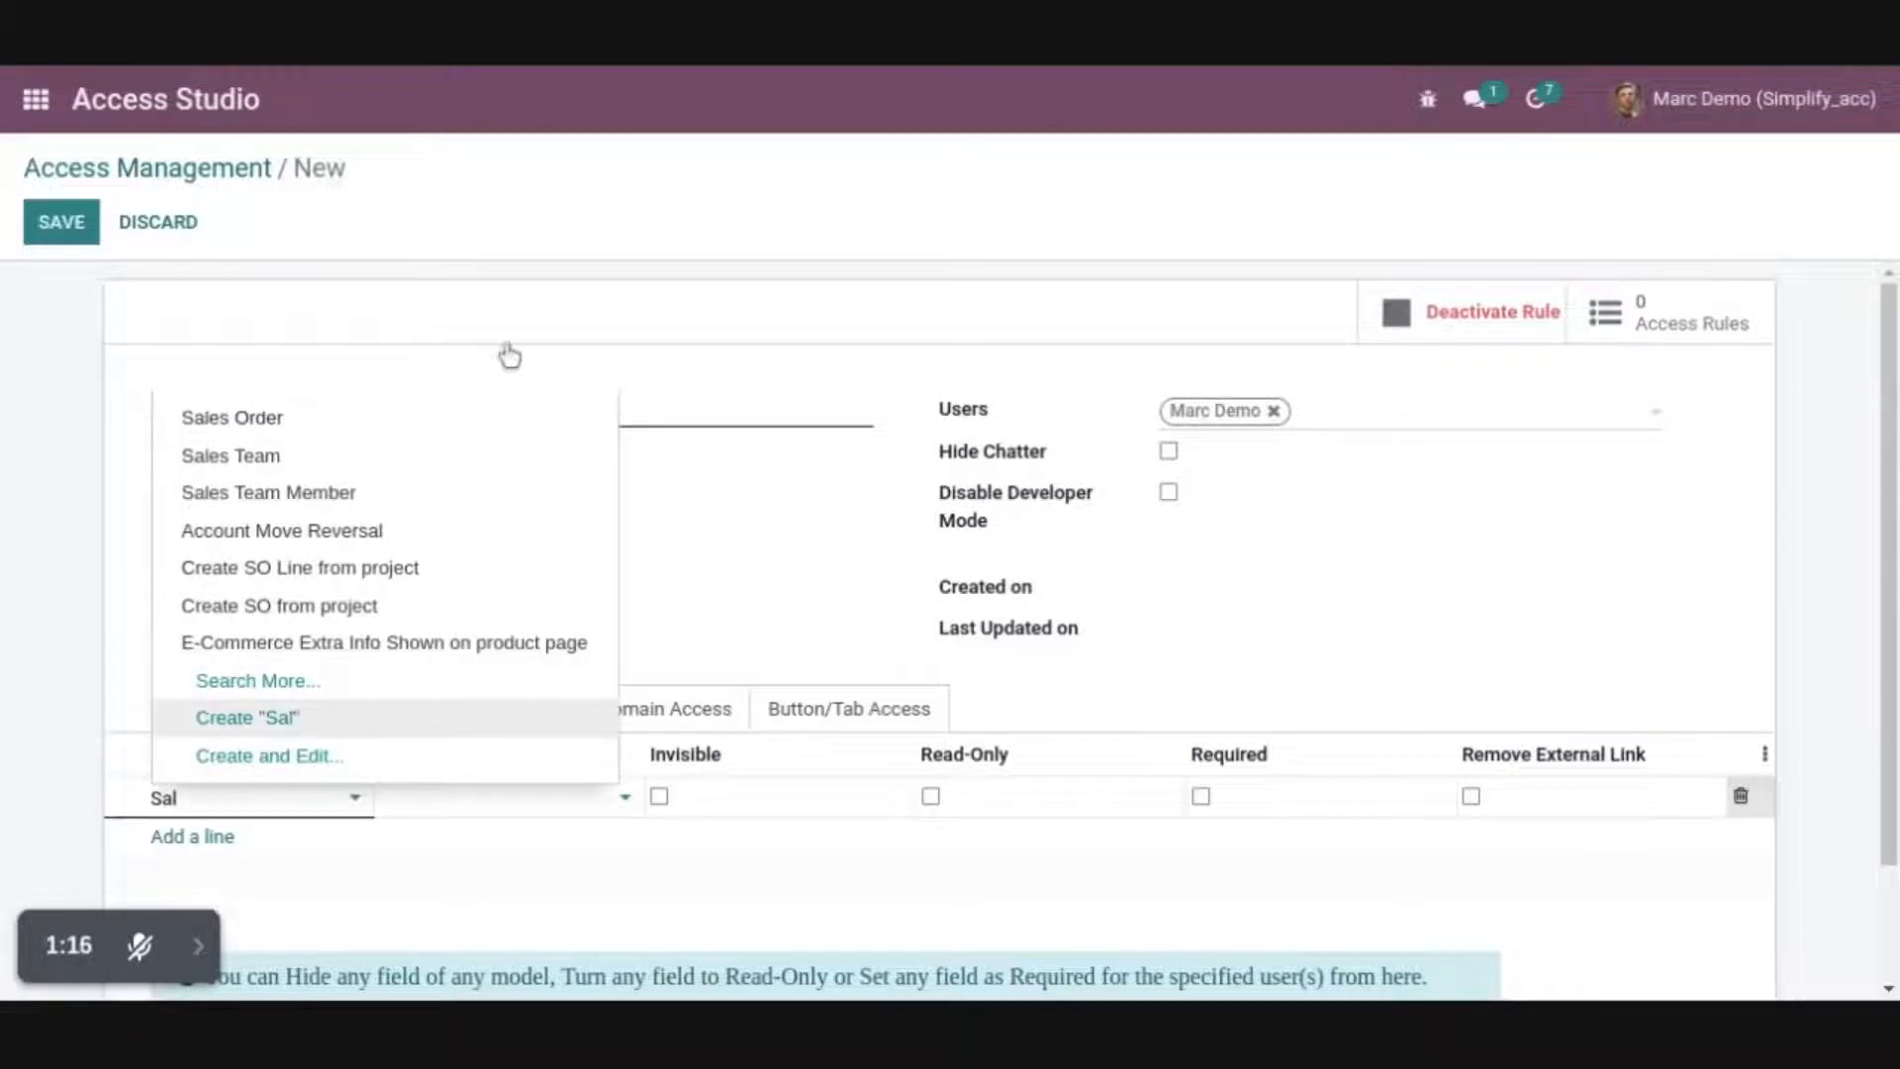
{"action": "left_click", "coordinate": [386, 424]}
{"action": "left_click", "coordinate": [452, 812]}
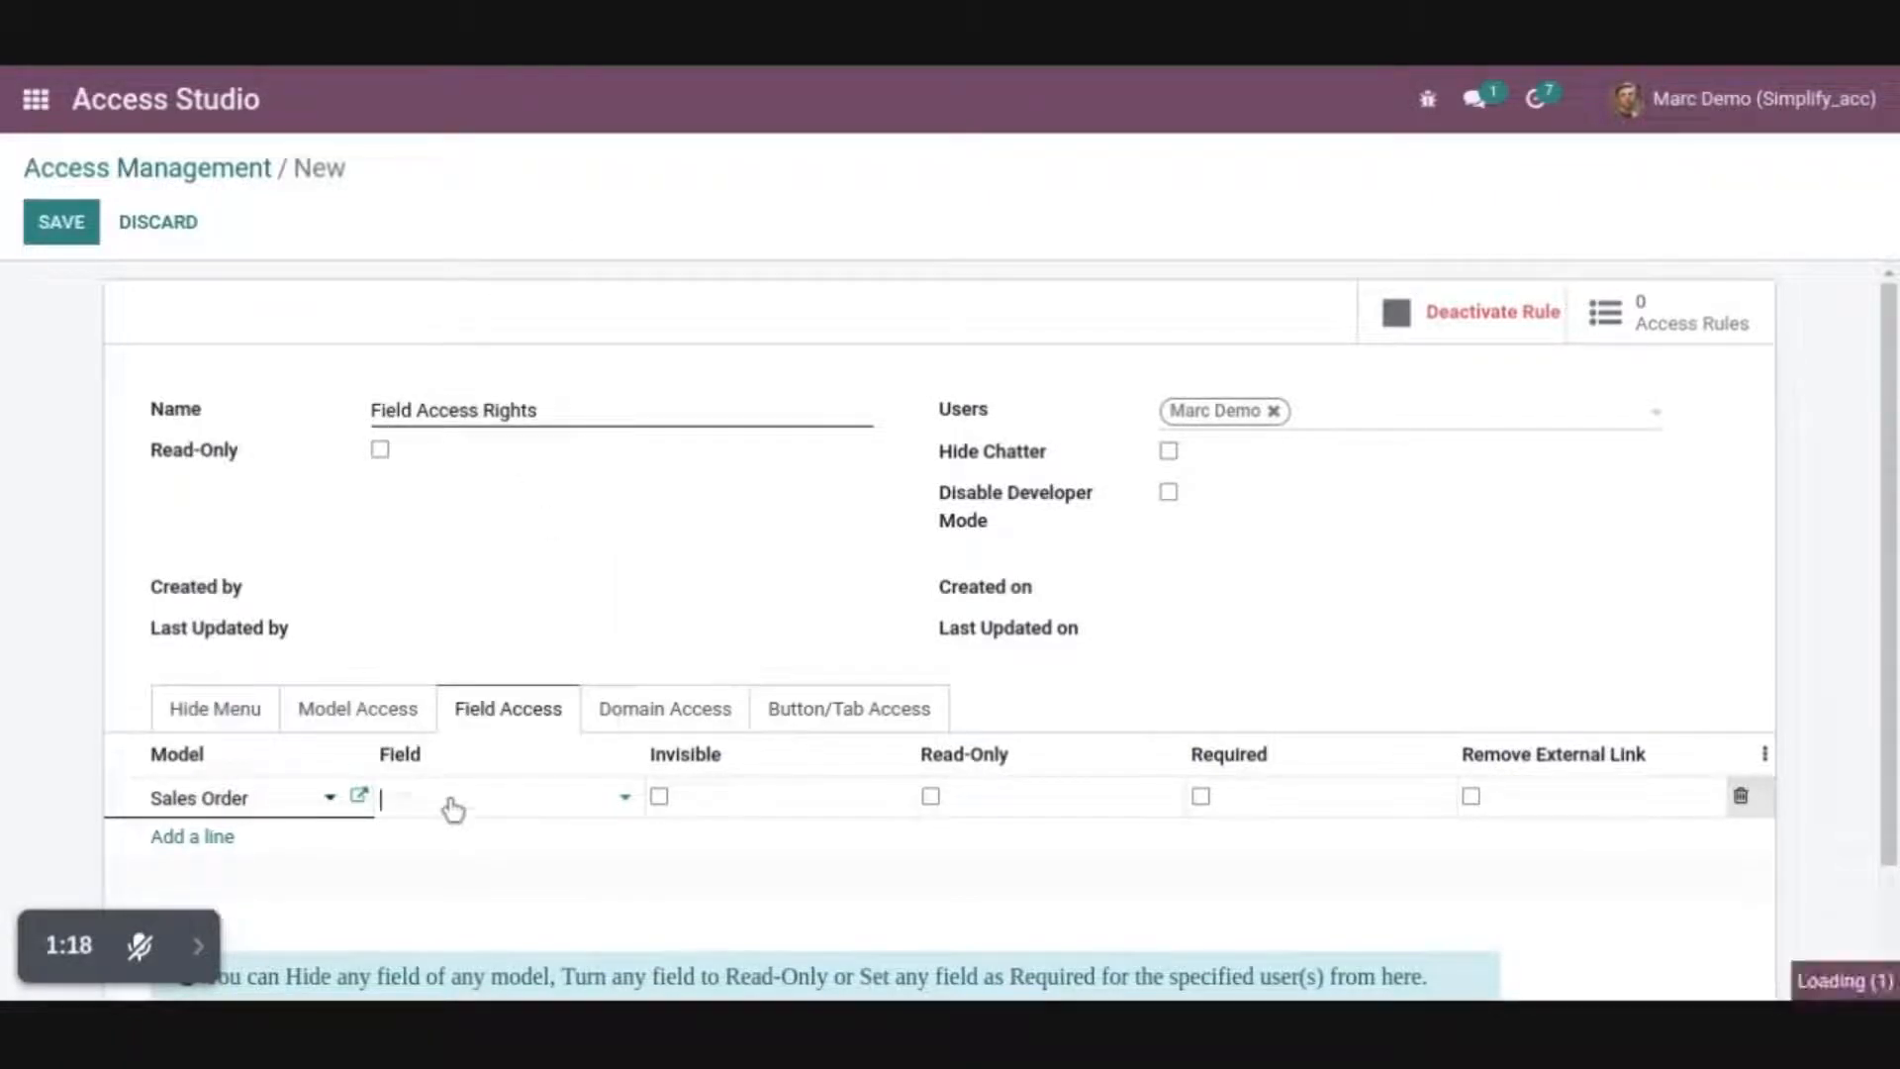
{"action": "type", "text": "C"}
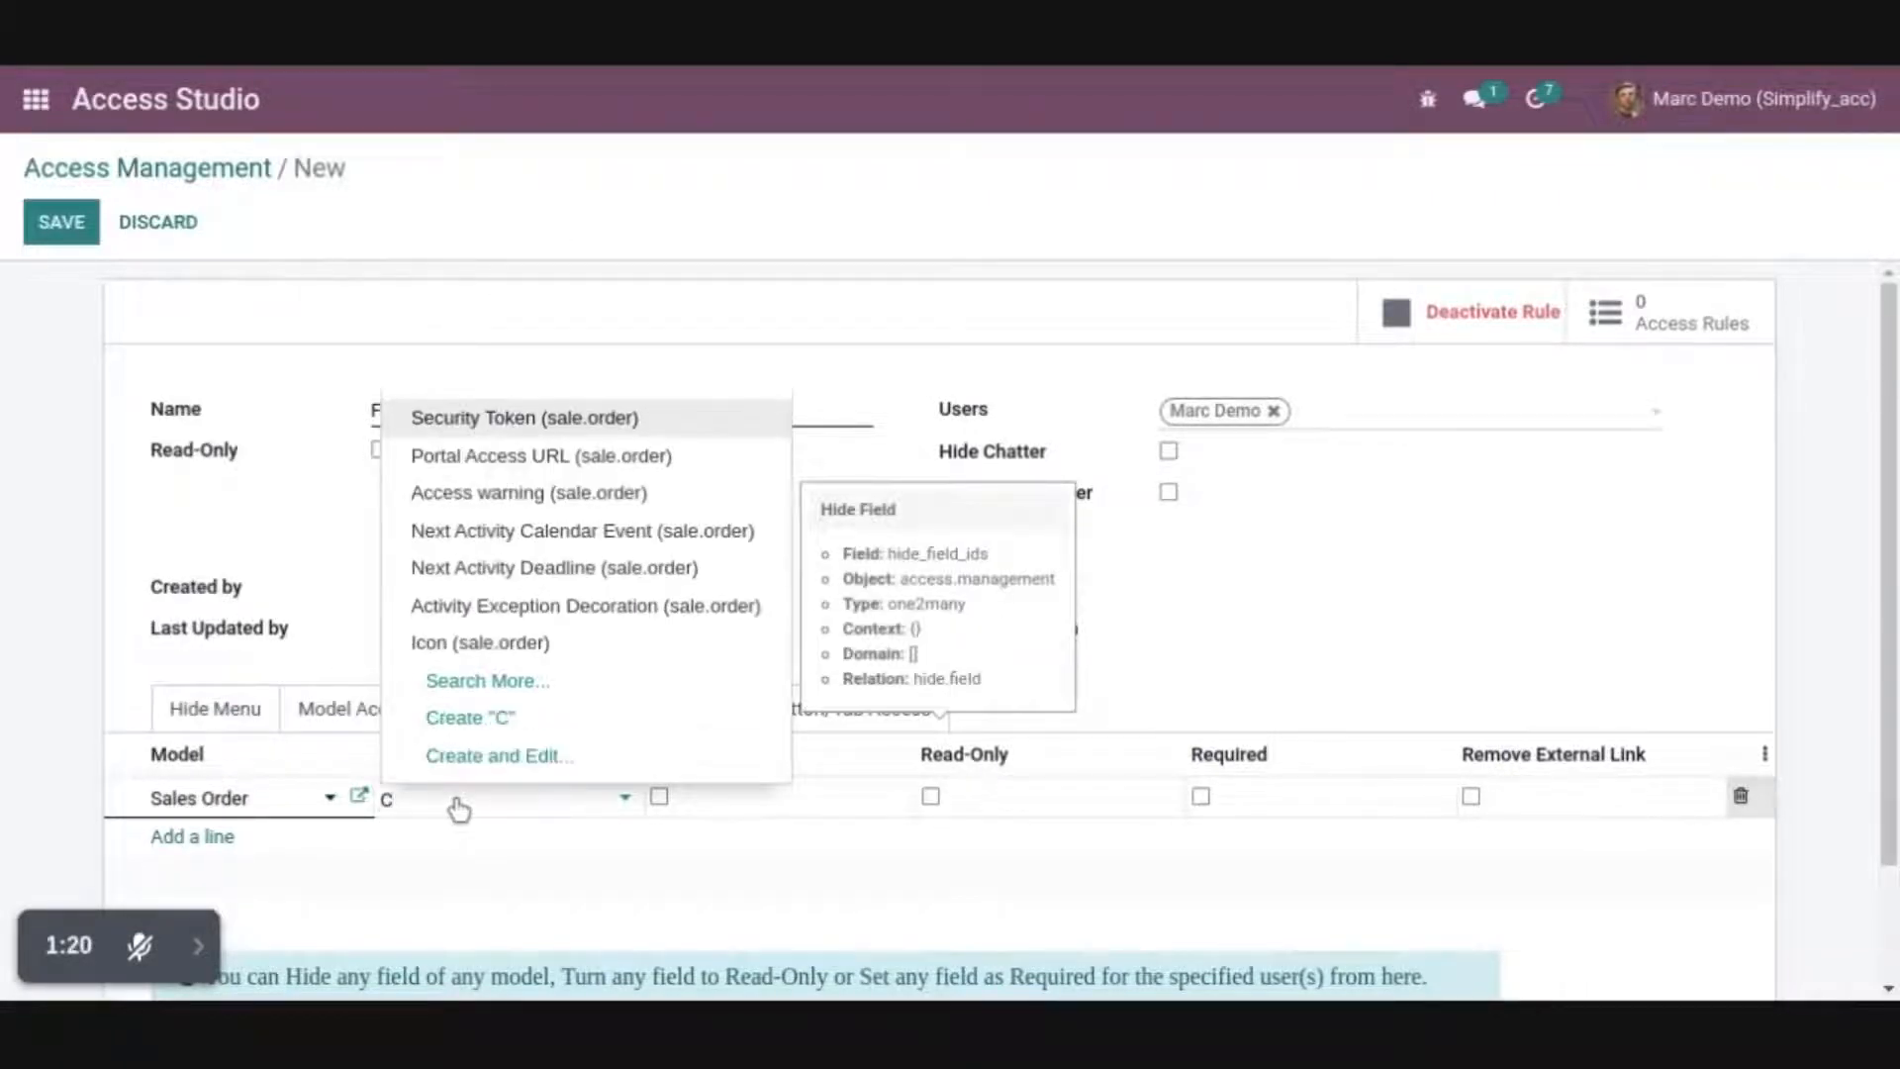
{"action": "type", "text": "ust"}
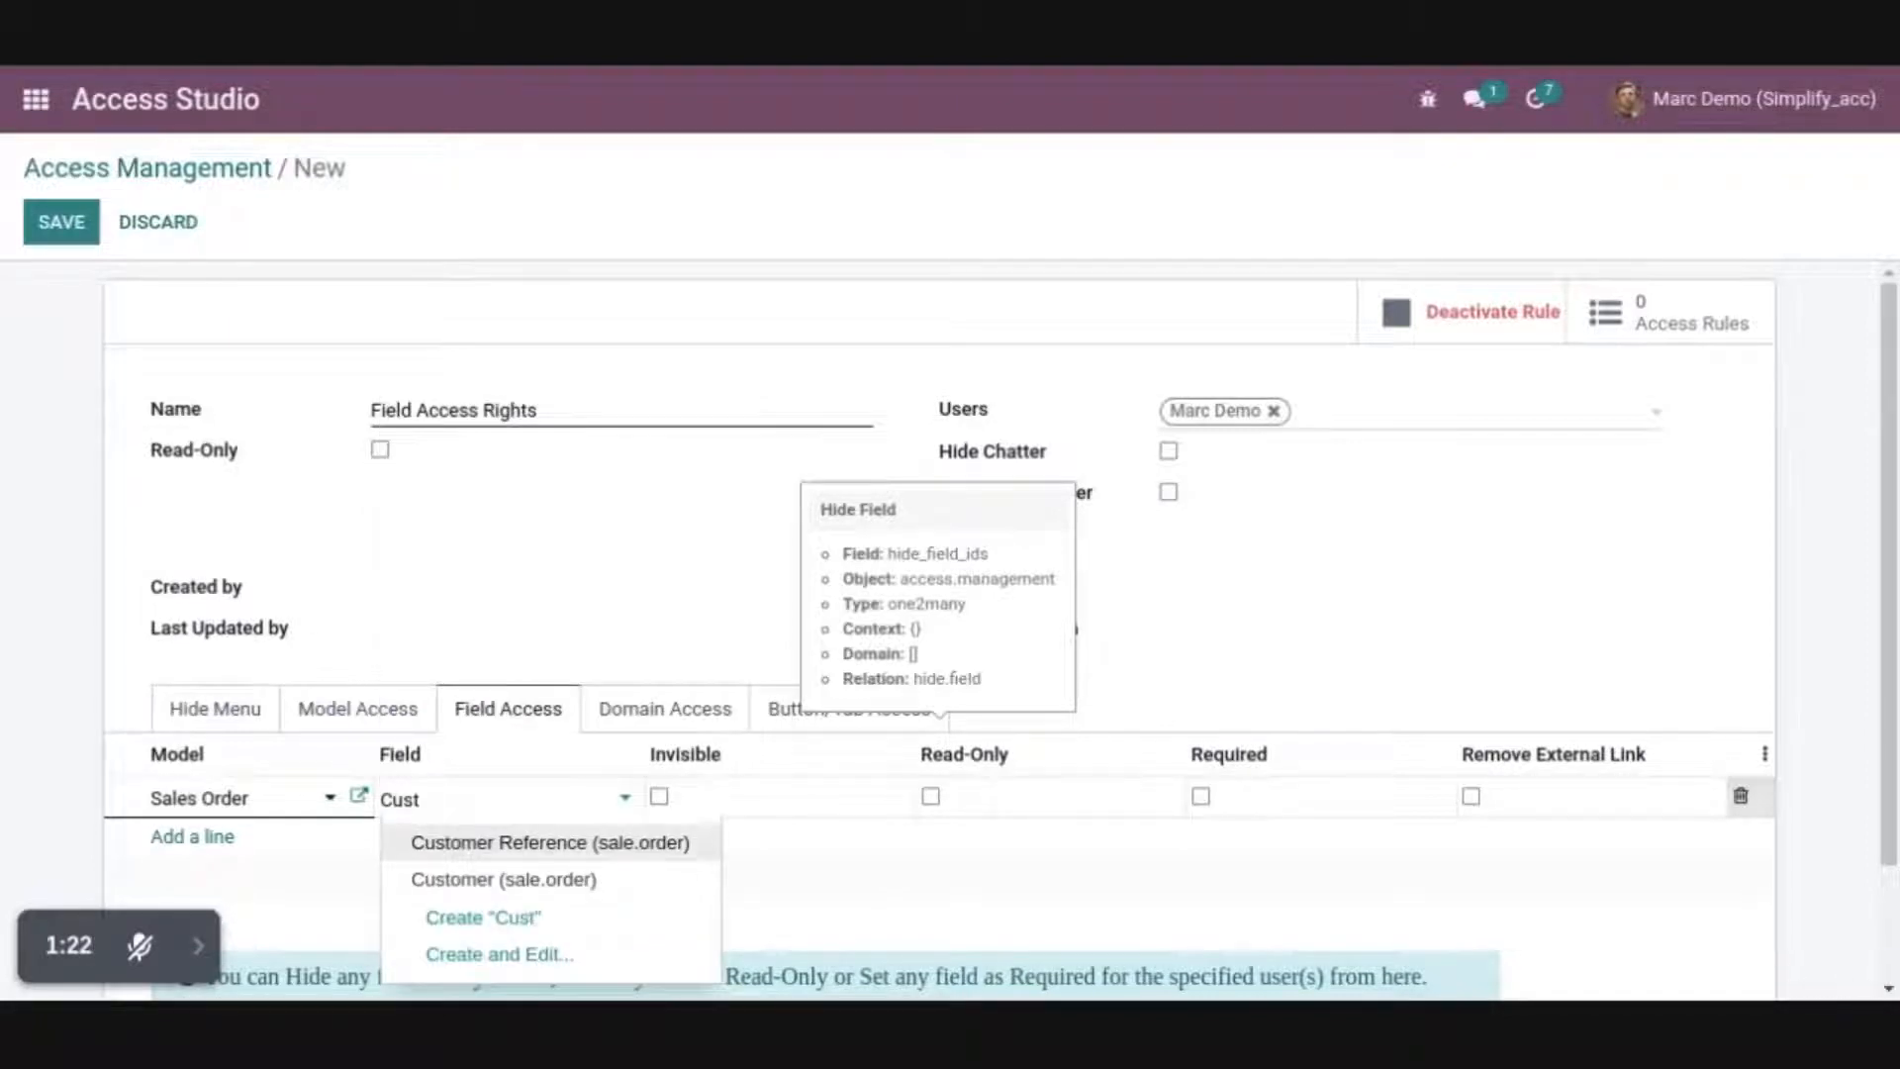
{"action": "left_click", "coordinate": [520, 883]}
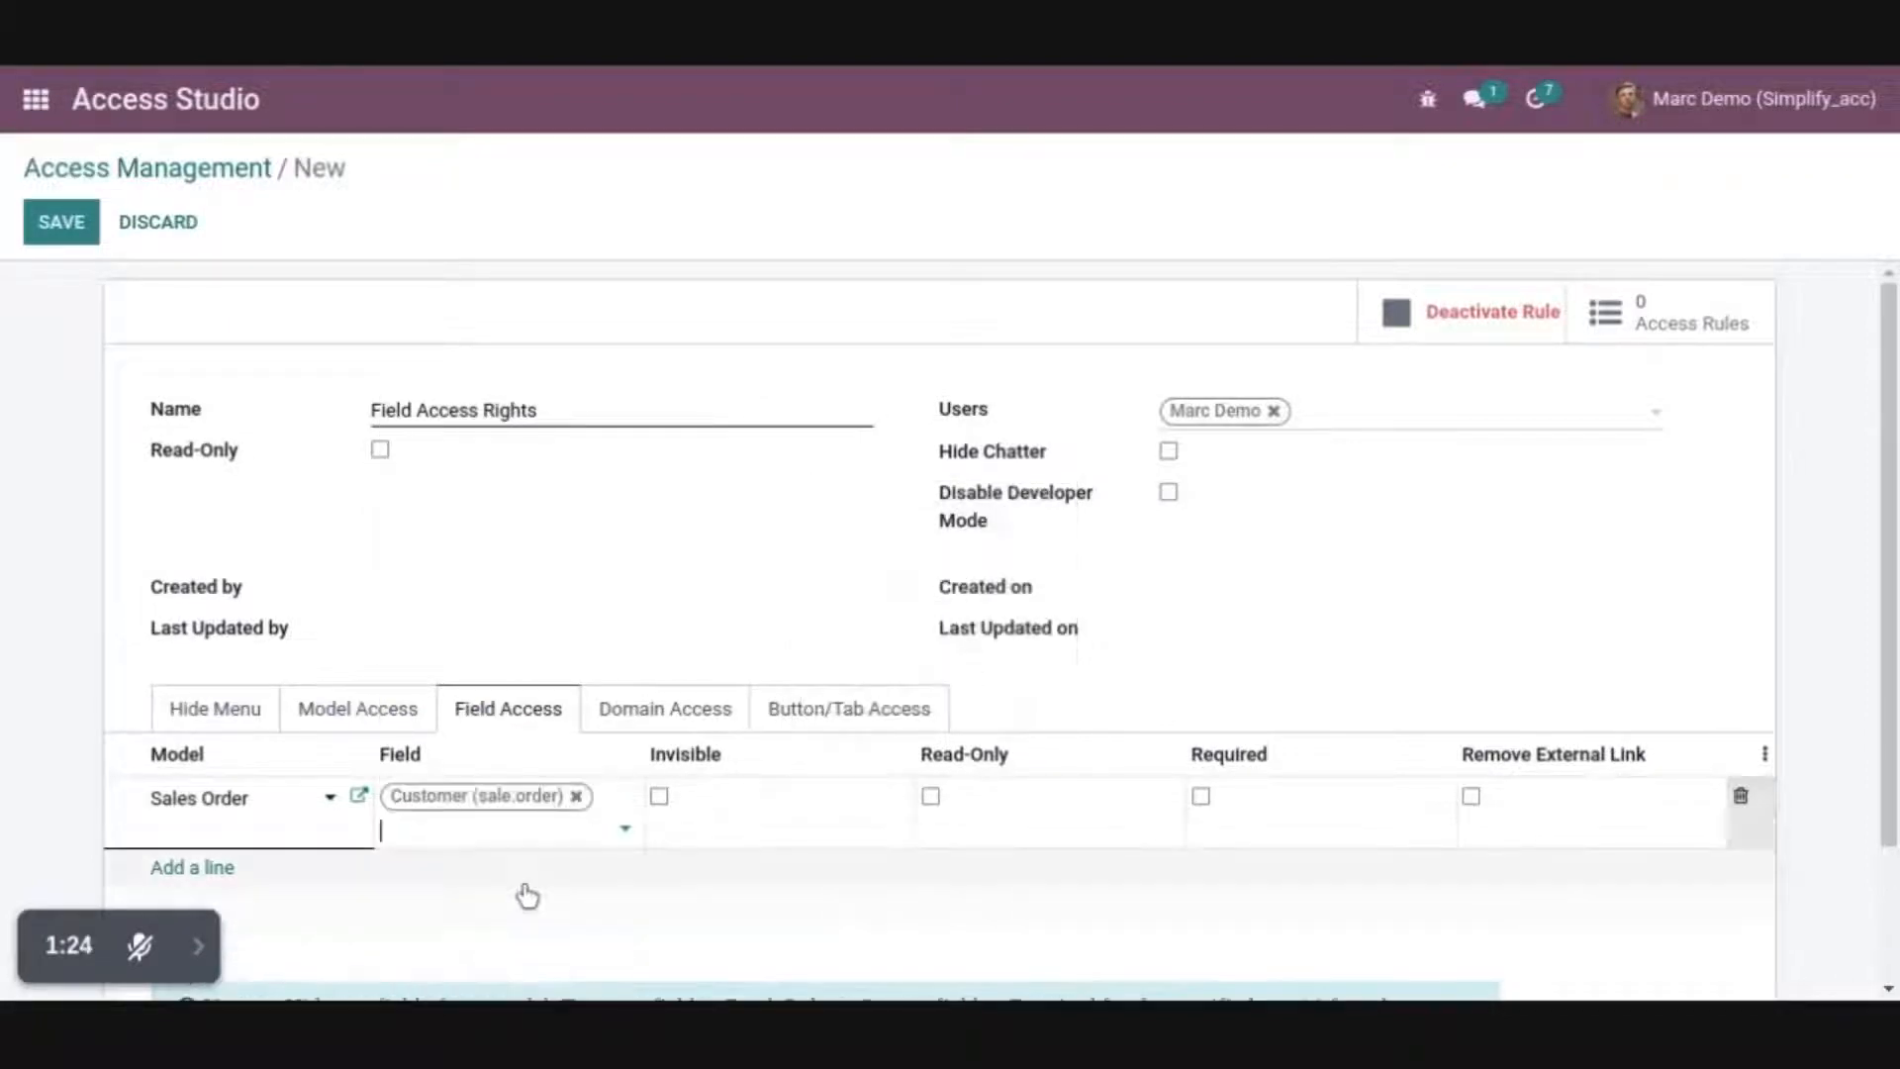
{"action": "left_click", "coordinate": [1471, 796]}
Add a field access line that makes the Sales Order model's Fiscal Position field invisible
{"action": "scroll", "coordinate": [123, 832], "scroll_direction": "down", "scroll_amount": 3}
{"action": "left_click", "coordinate": [234, 697]}
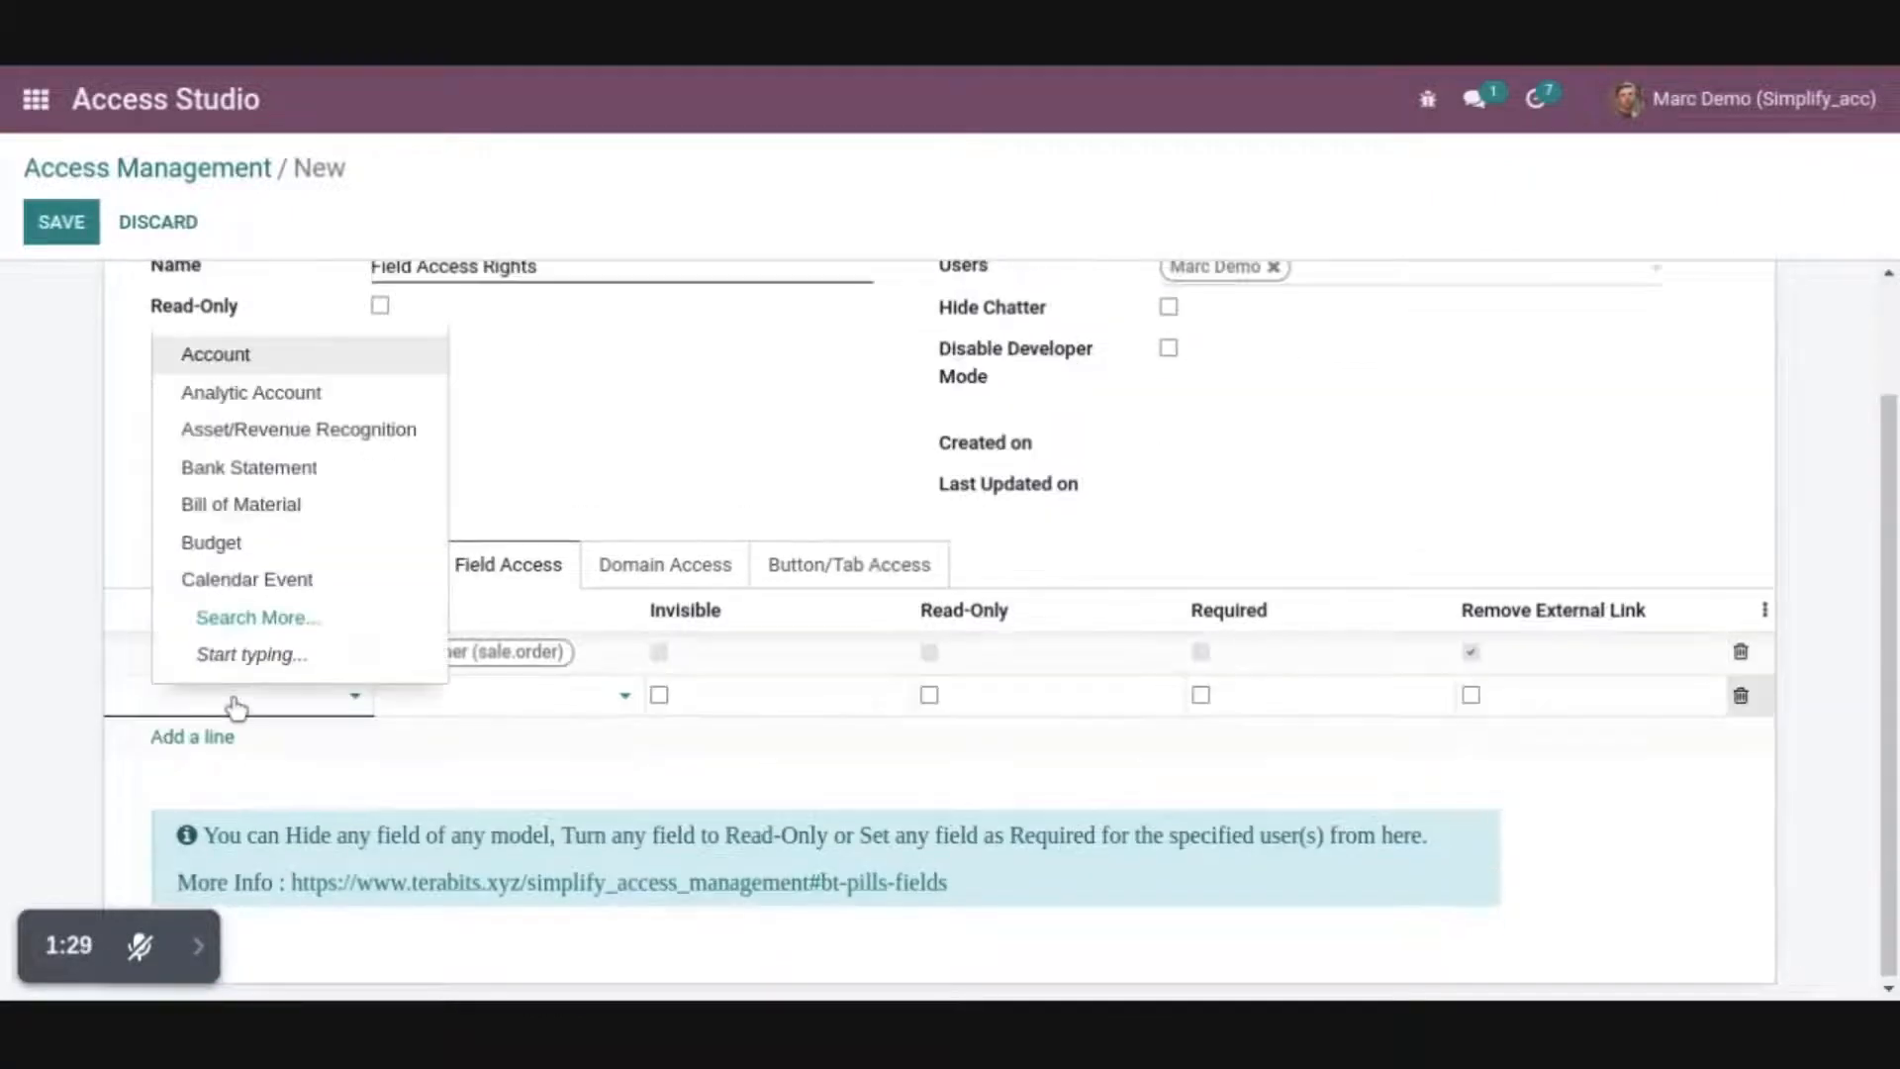
{"action": "type", "text": "Sa"}
{"action": "left_click", "coordinate": [281, 309]}
{"action": "left_click", "coordinate": [454, 714]}
{"action": "type", "text": "Fi"}
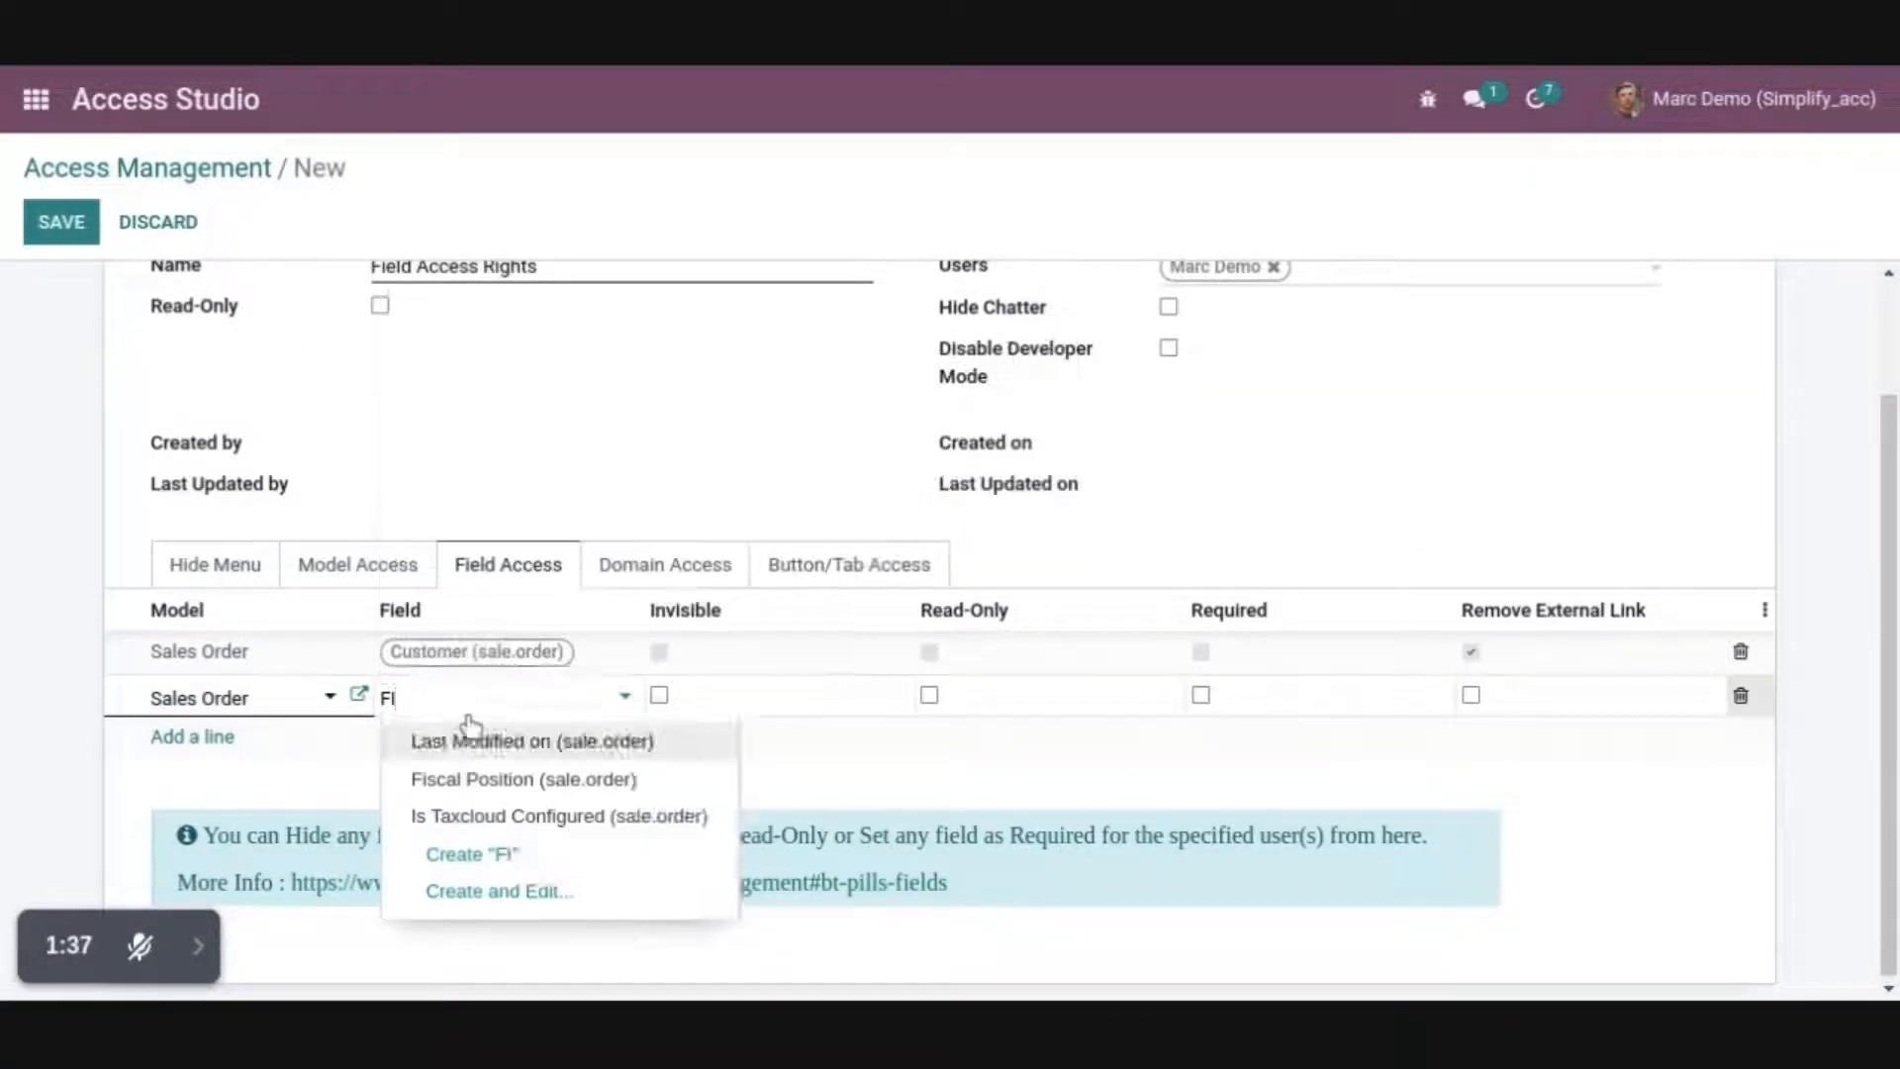
{"action": "left_click", "coordinate": [544, 772]}
{"action": "left_click", "coordinate": [659, 694]}
Add a field access line that makes the Sales Order model's Salesperson field read-only
{"action": "left_click", "coordinate": [210, 768]}
{"action": "type", "text": "Sale"}
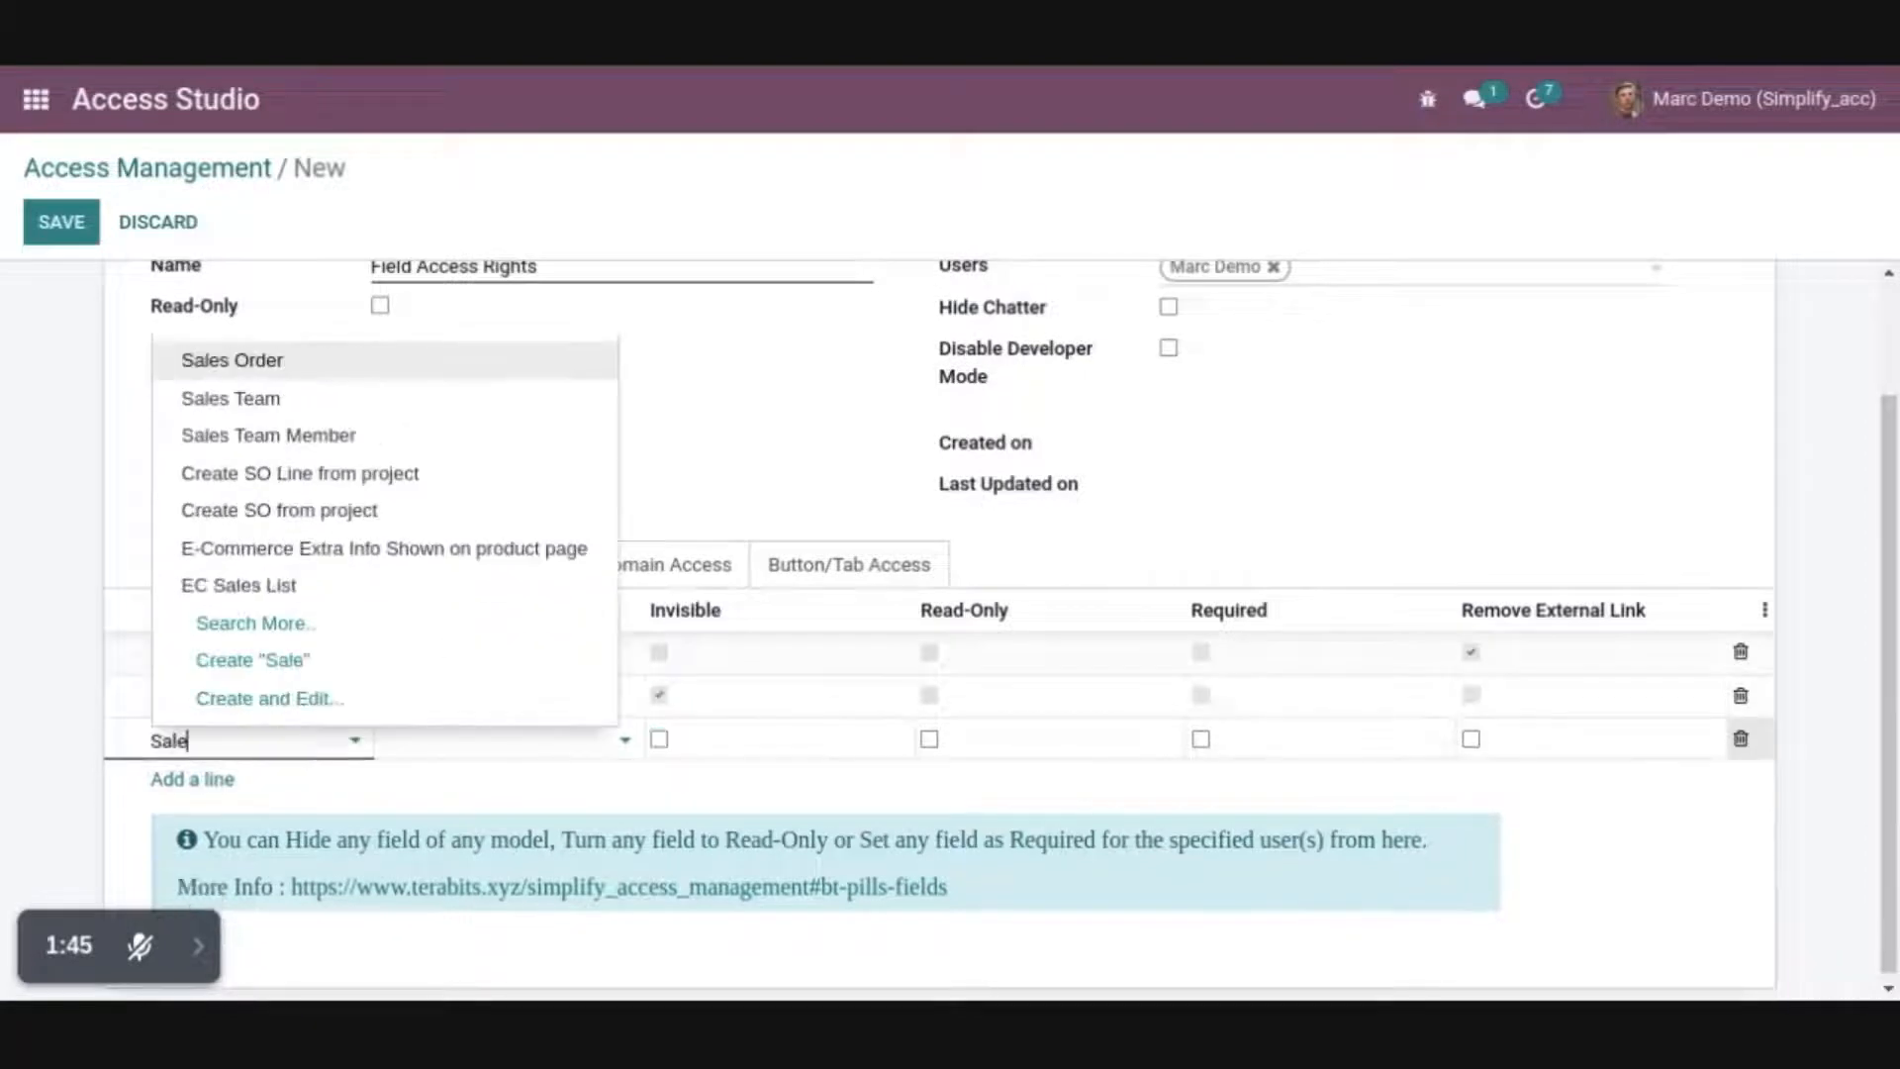
{"action": "left_click", "coordinate": [394, 362]}
{"action": "left_click", "coordinate": [453, 741]}
{"action": "type", "text": "Sale"}
{"action": "left_click", "coordinate": [476, 623]}
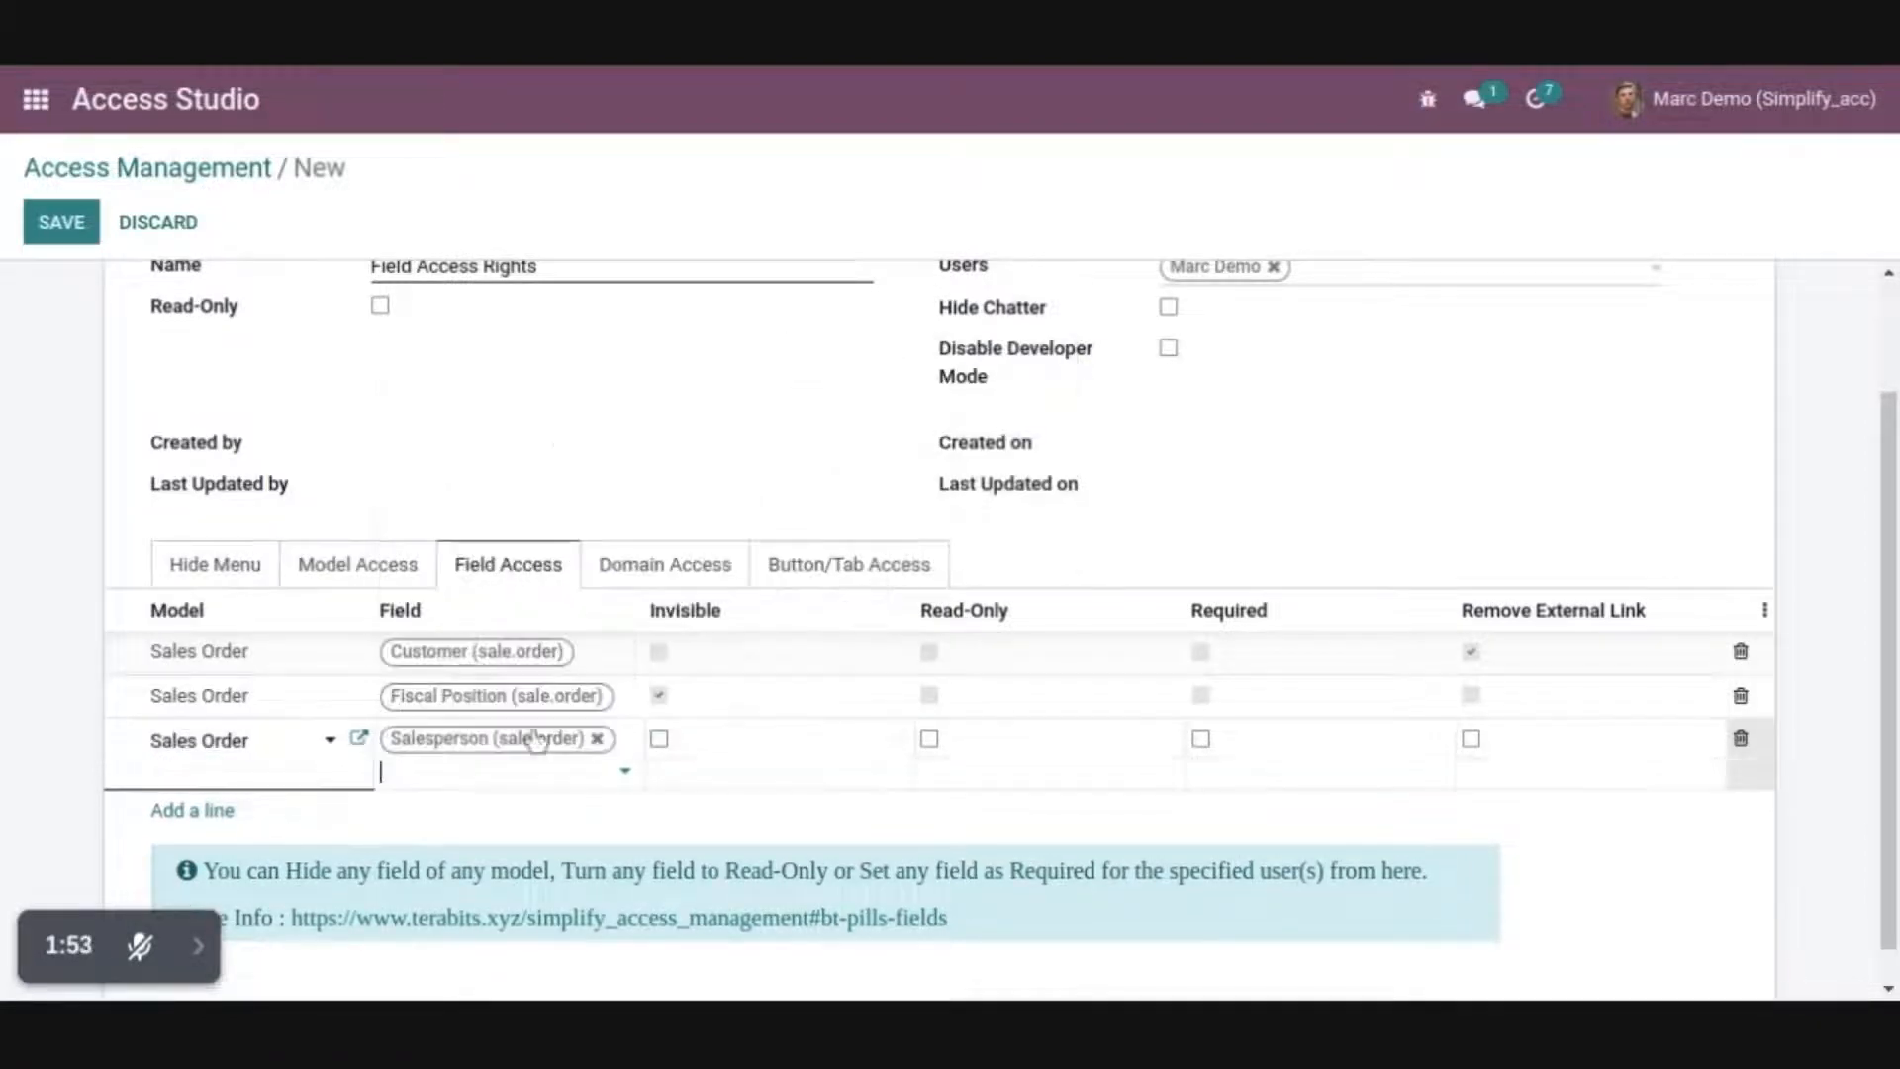
{"action": "left_click", "coordinate": [928, 738]}
Add a field access line that makes the Sales Order model's Expiration field required, and save the access record
{"action": "left_click", "coordinate": [248, 819]}
{"action": "type", "text": "Sa"}
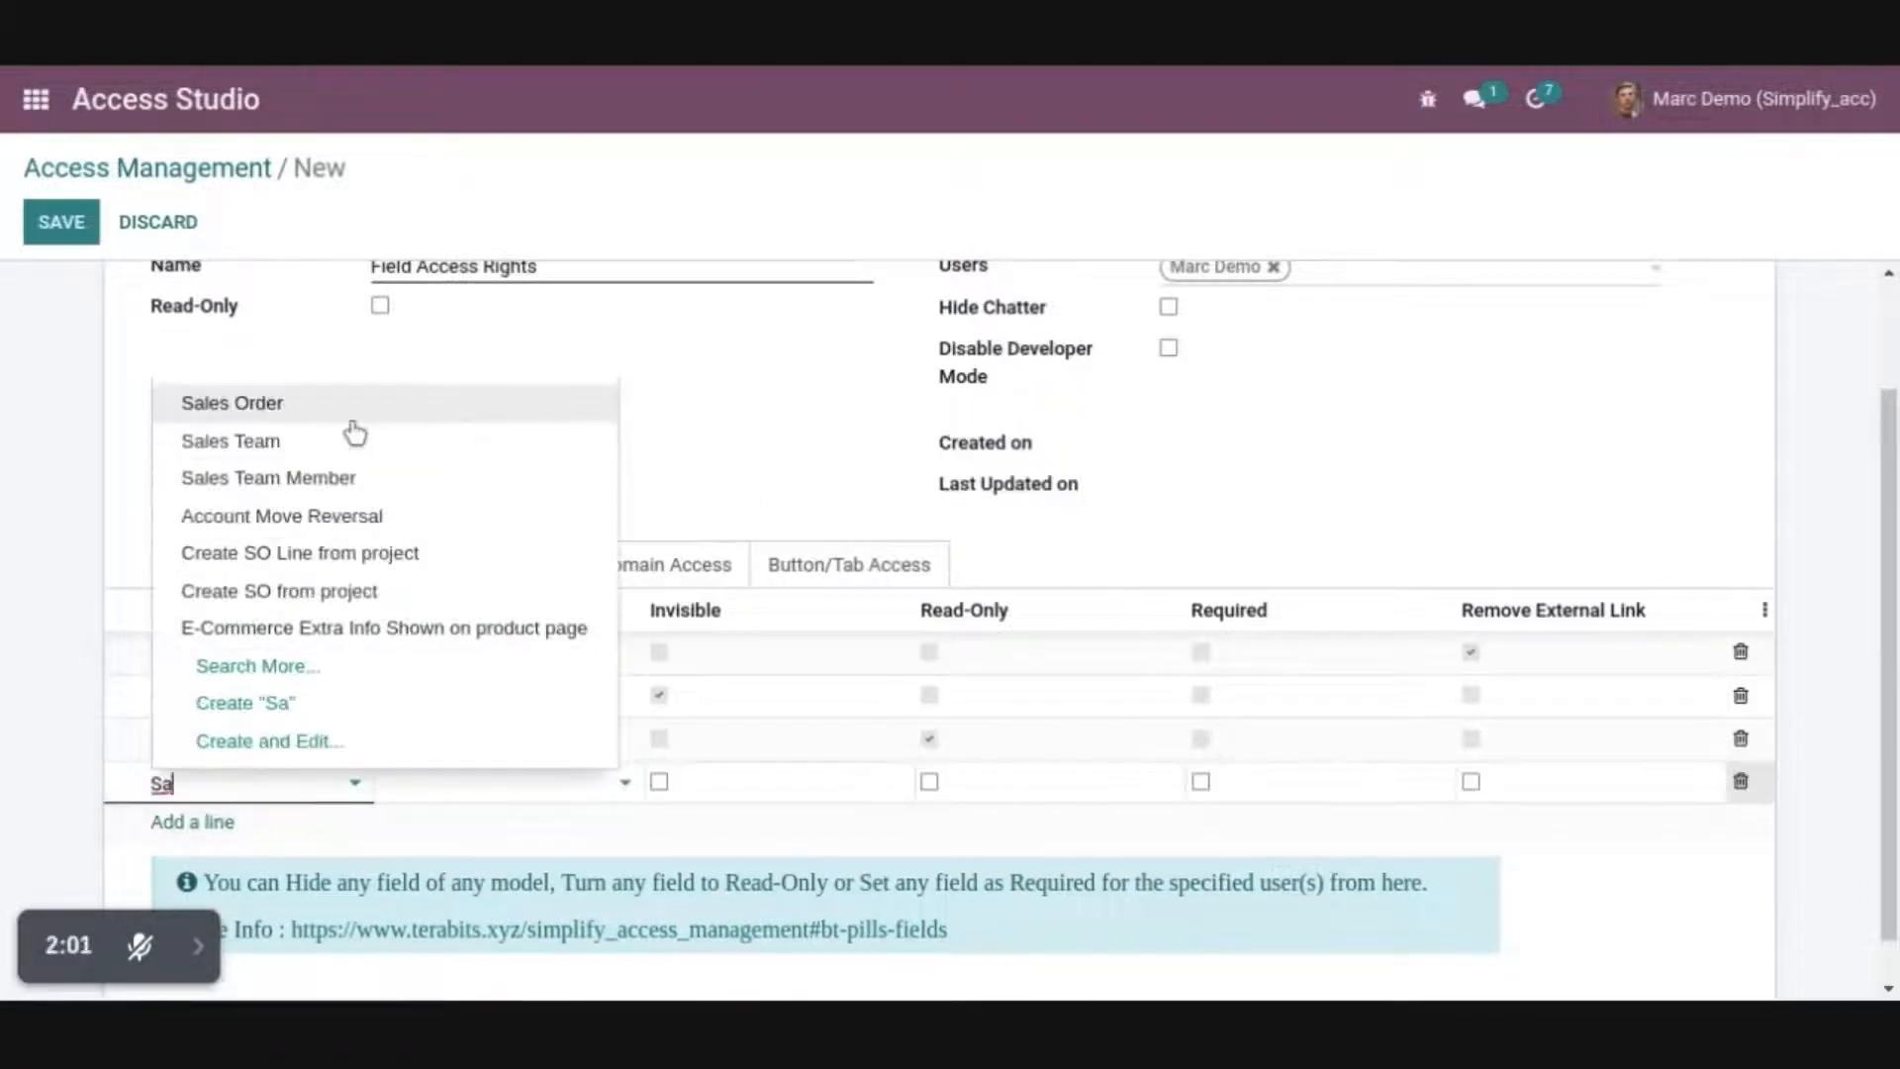
{"action": "left_click", "coordinate": [353, 406]}
{"action": "left_click", "coordinate": [488, 785]}
{"action": "type", "text": "Exp"}
{"action": "left_click", "coordinate": [522, 667]}
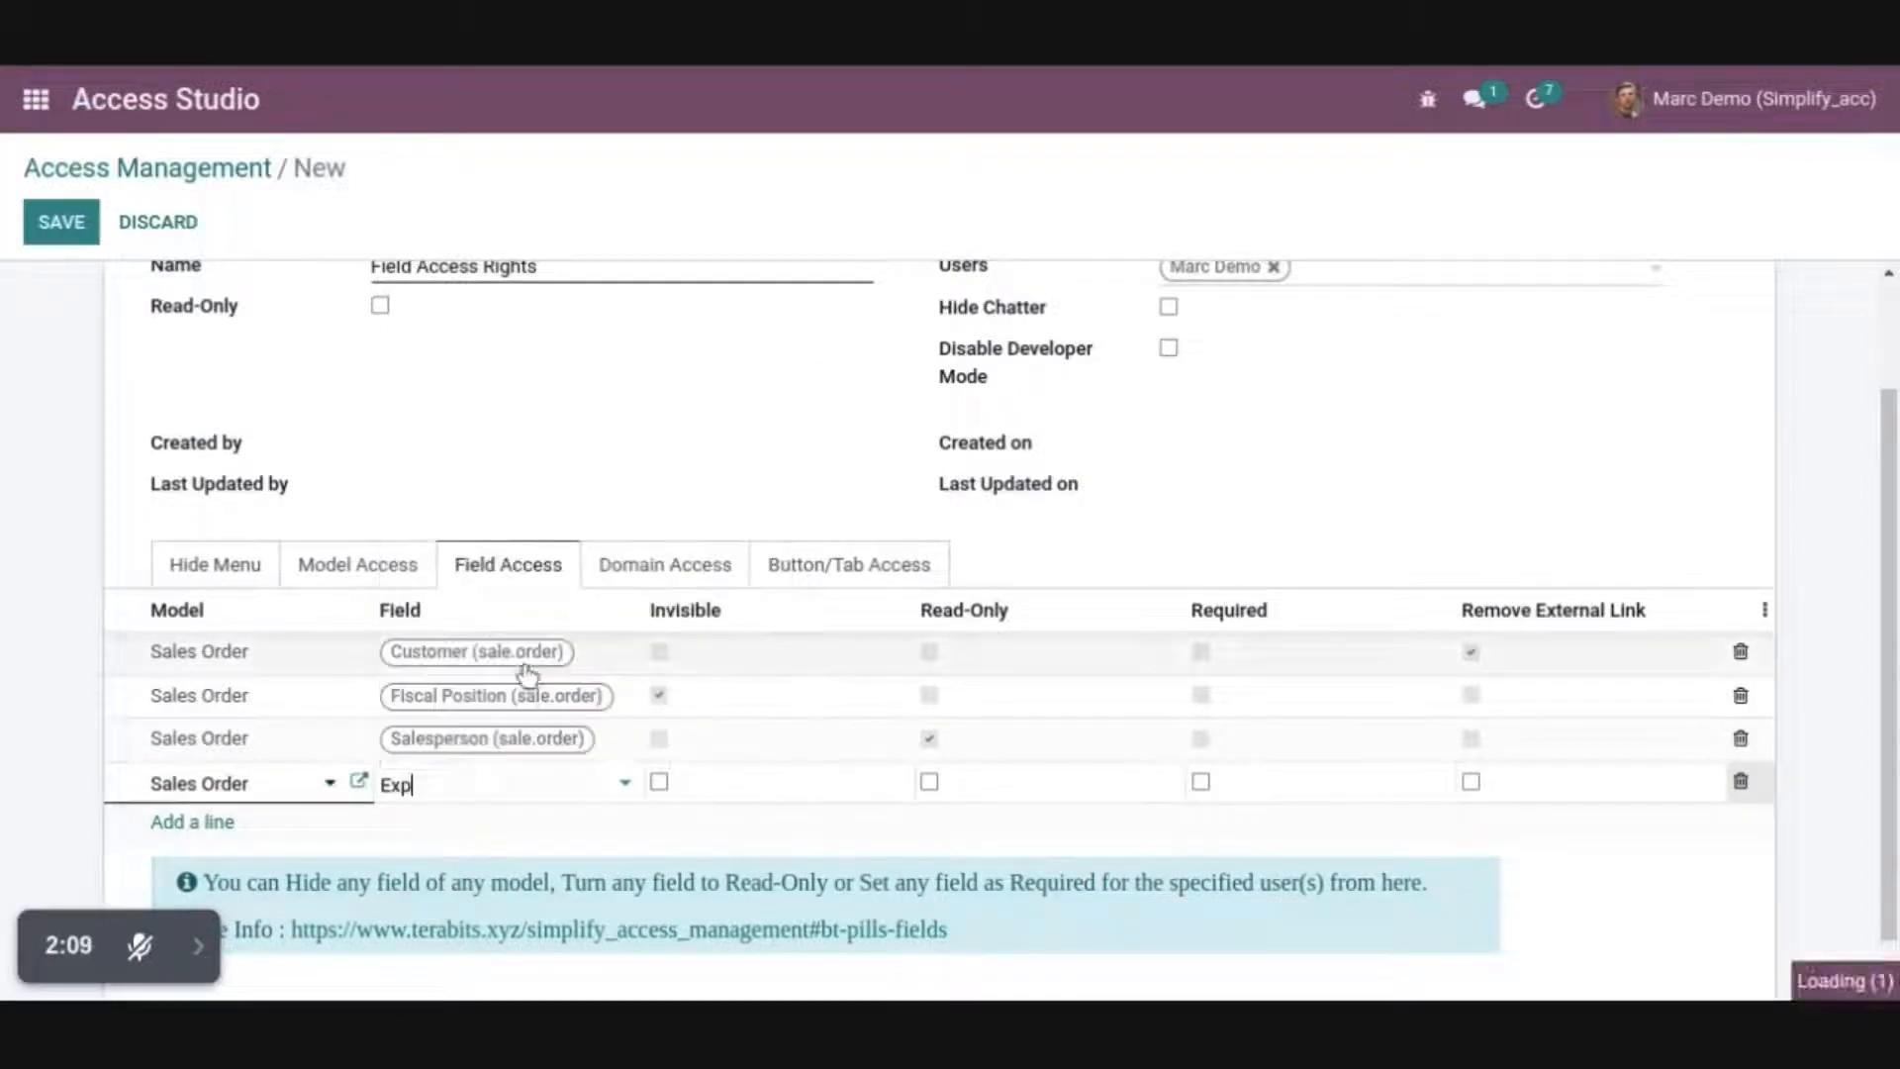
{"action": "left_click", "coordinate": [1200, 782]}
{"action": "left_click", "coordinate": [59, 221]}
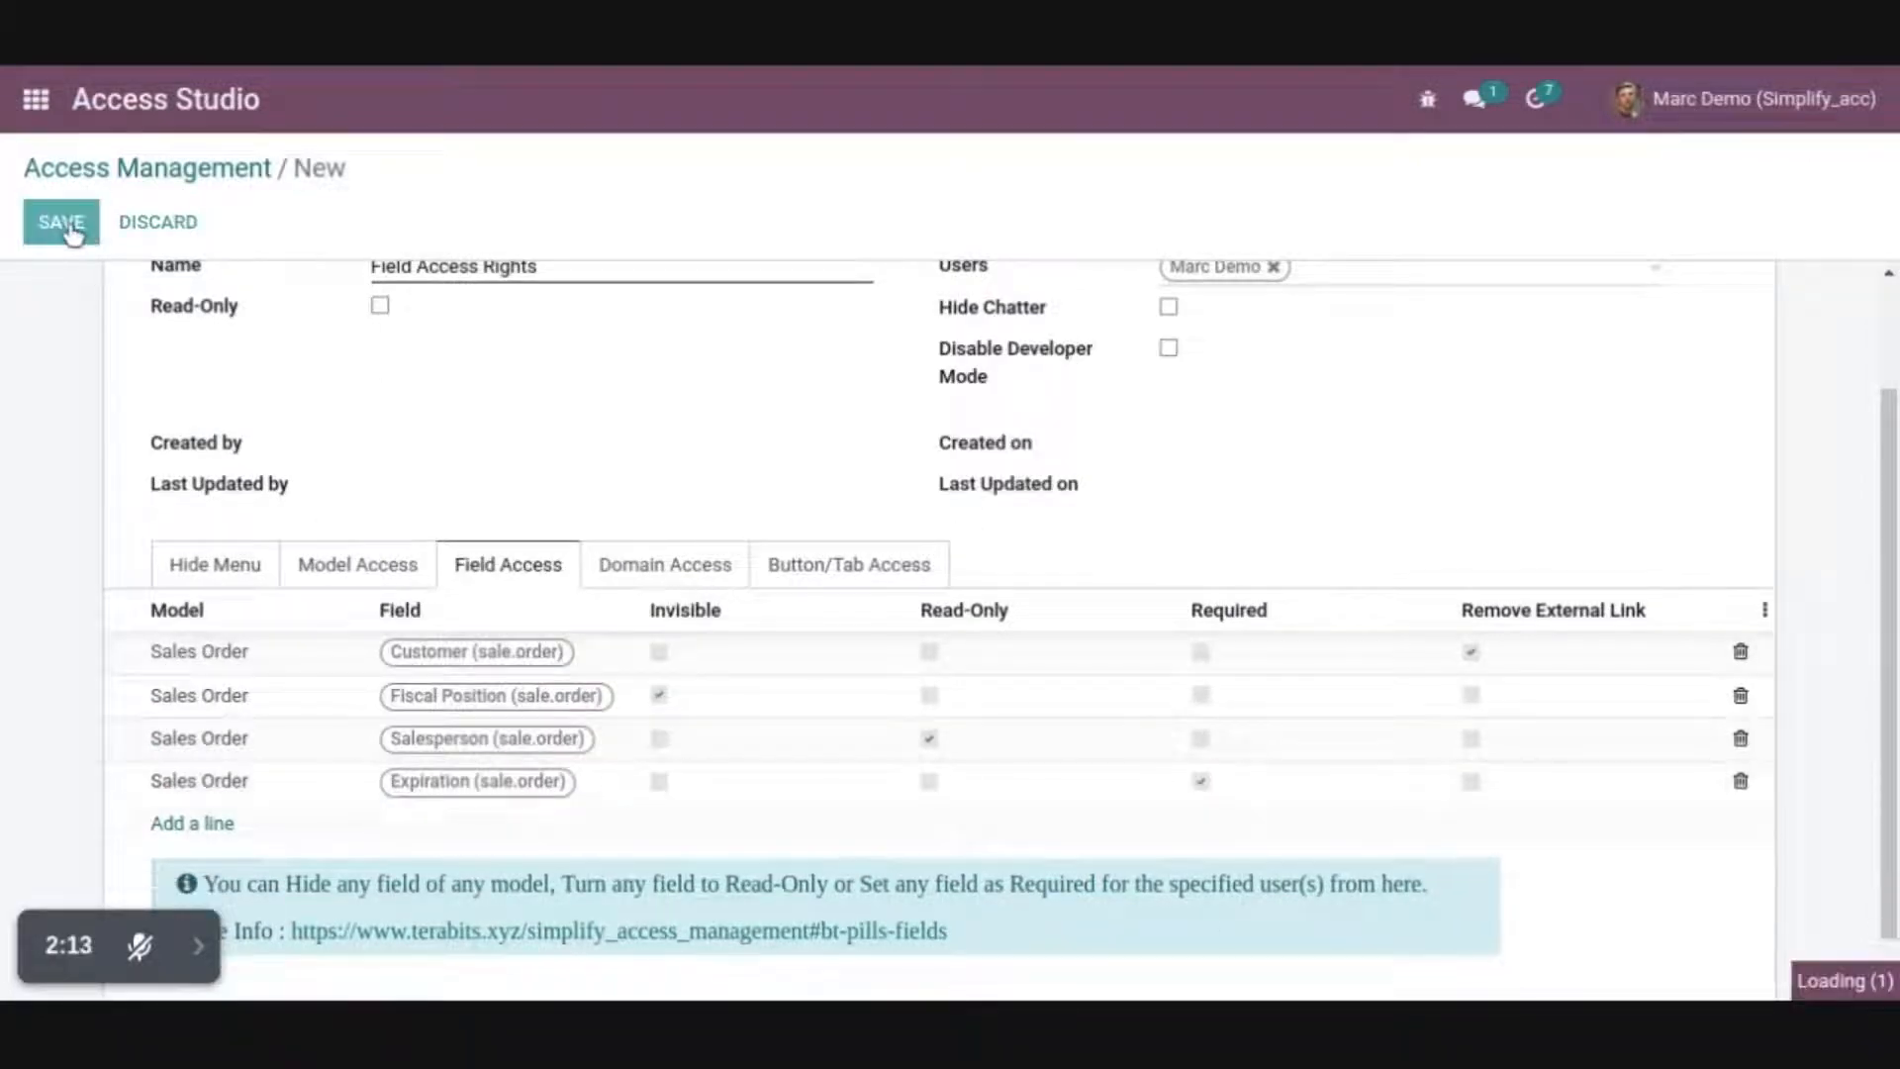
Start a new quotation in the Sales app with Gemini Furniture as the customer
{"action": "left_click", "coordinate": [35, 99]}
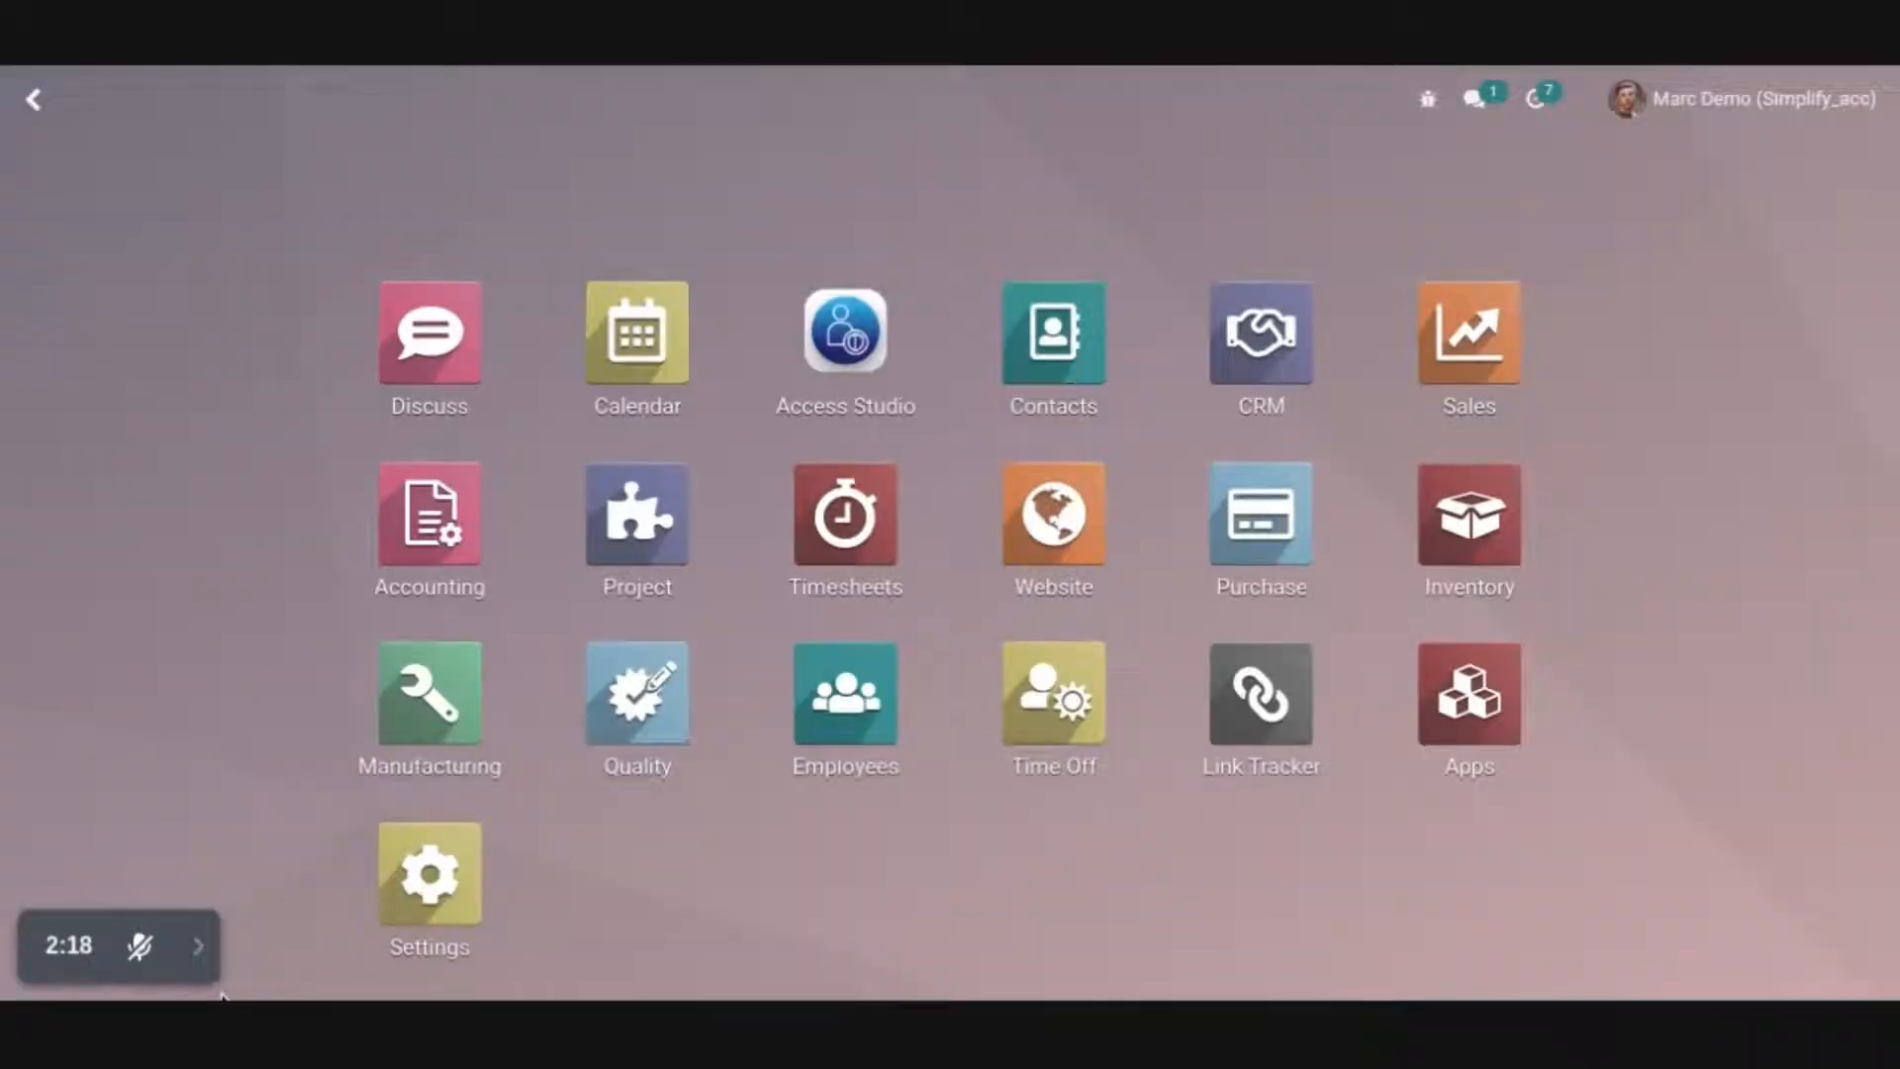
{"action": "left_click", "coordinate": [1479, 347]}
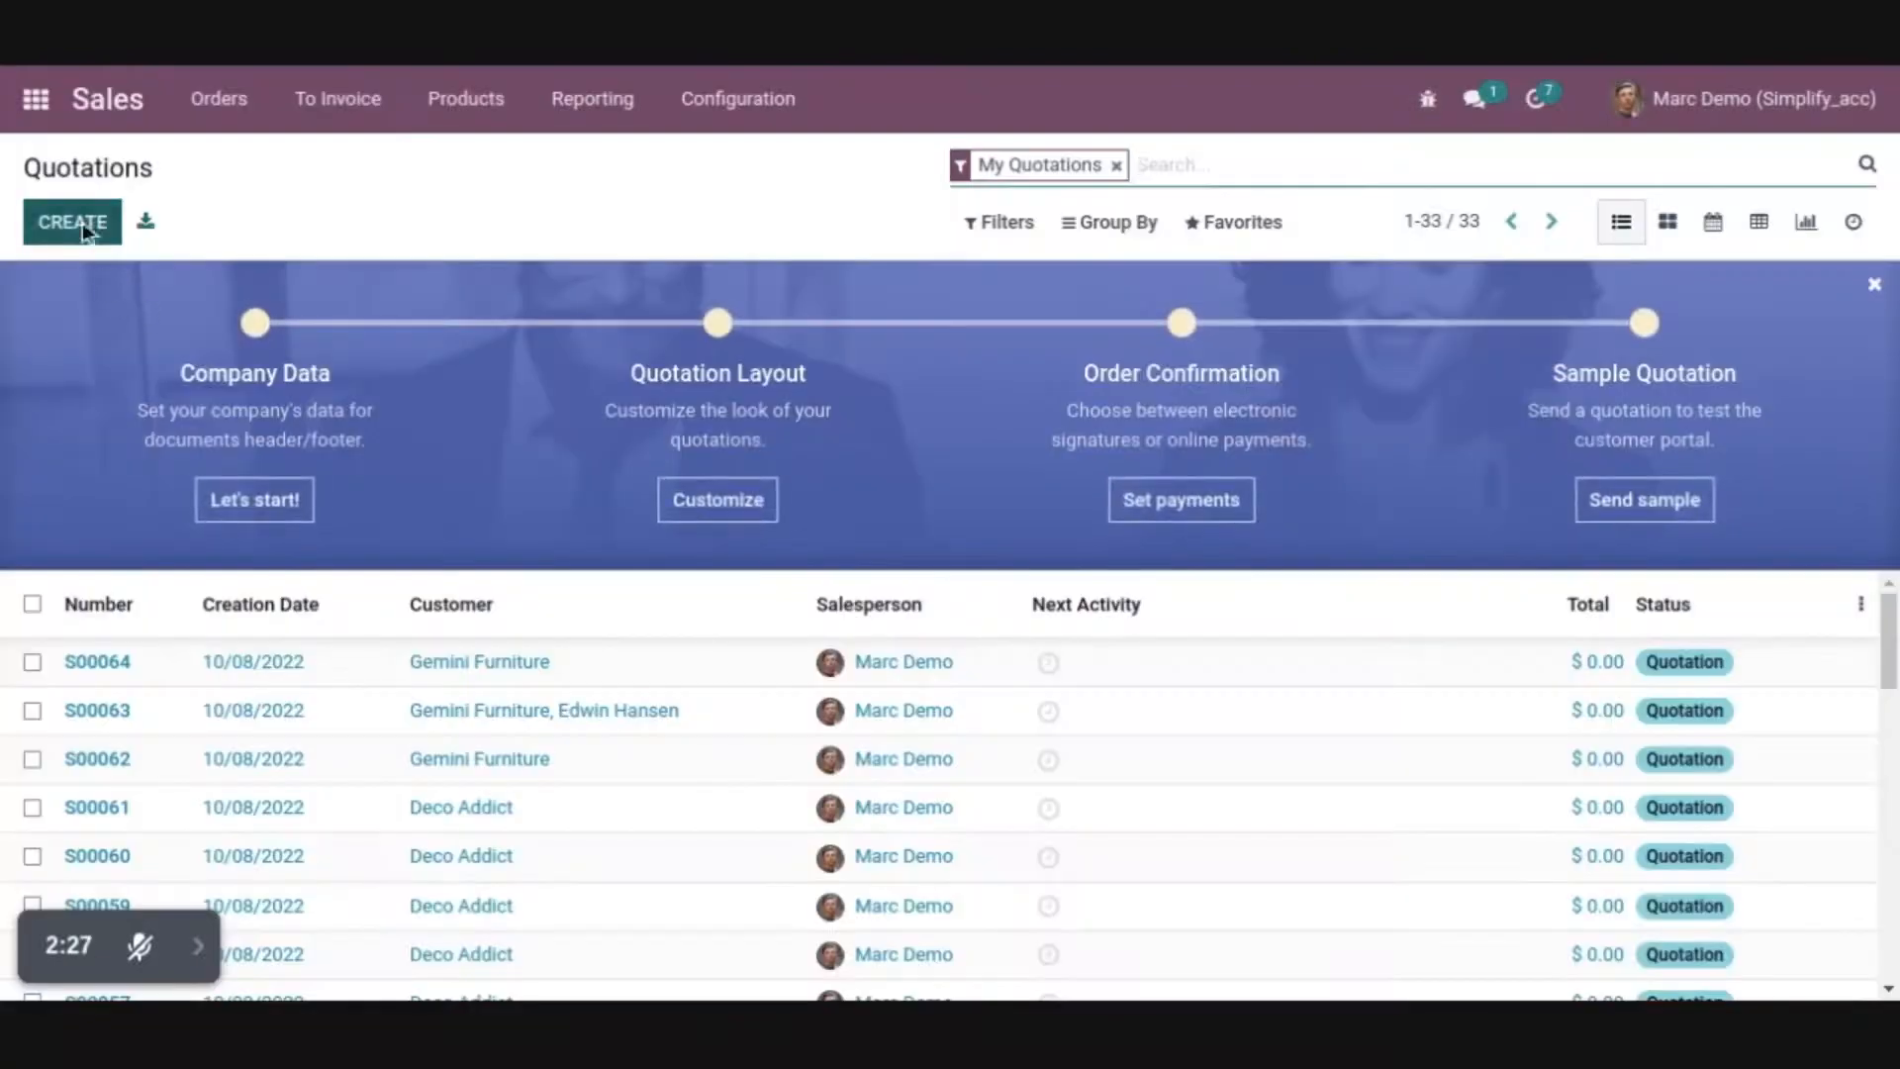
{"action": "left_click", "coordinate": [81, 222]}
{"action": "left_click", "coordinate": [460, 543]}
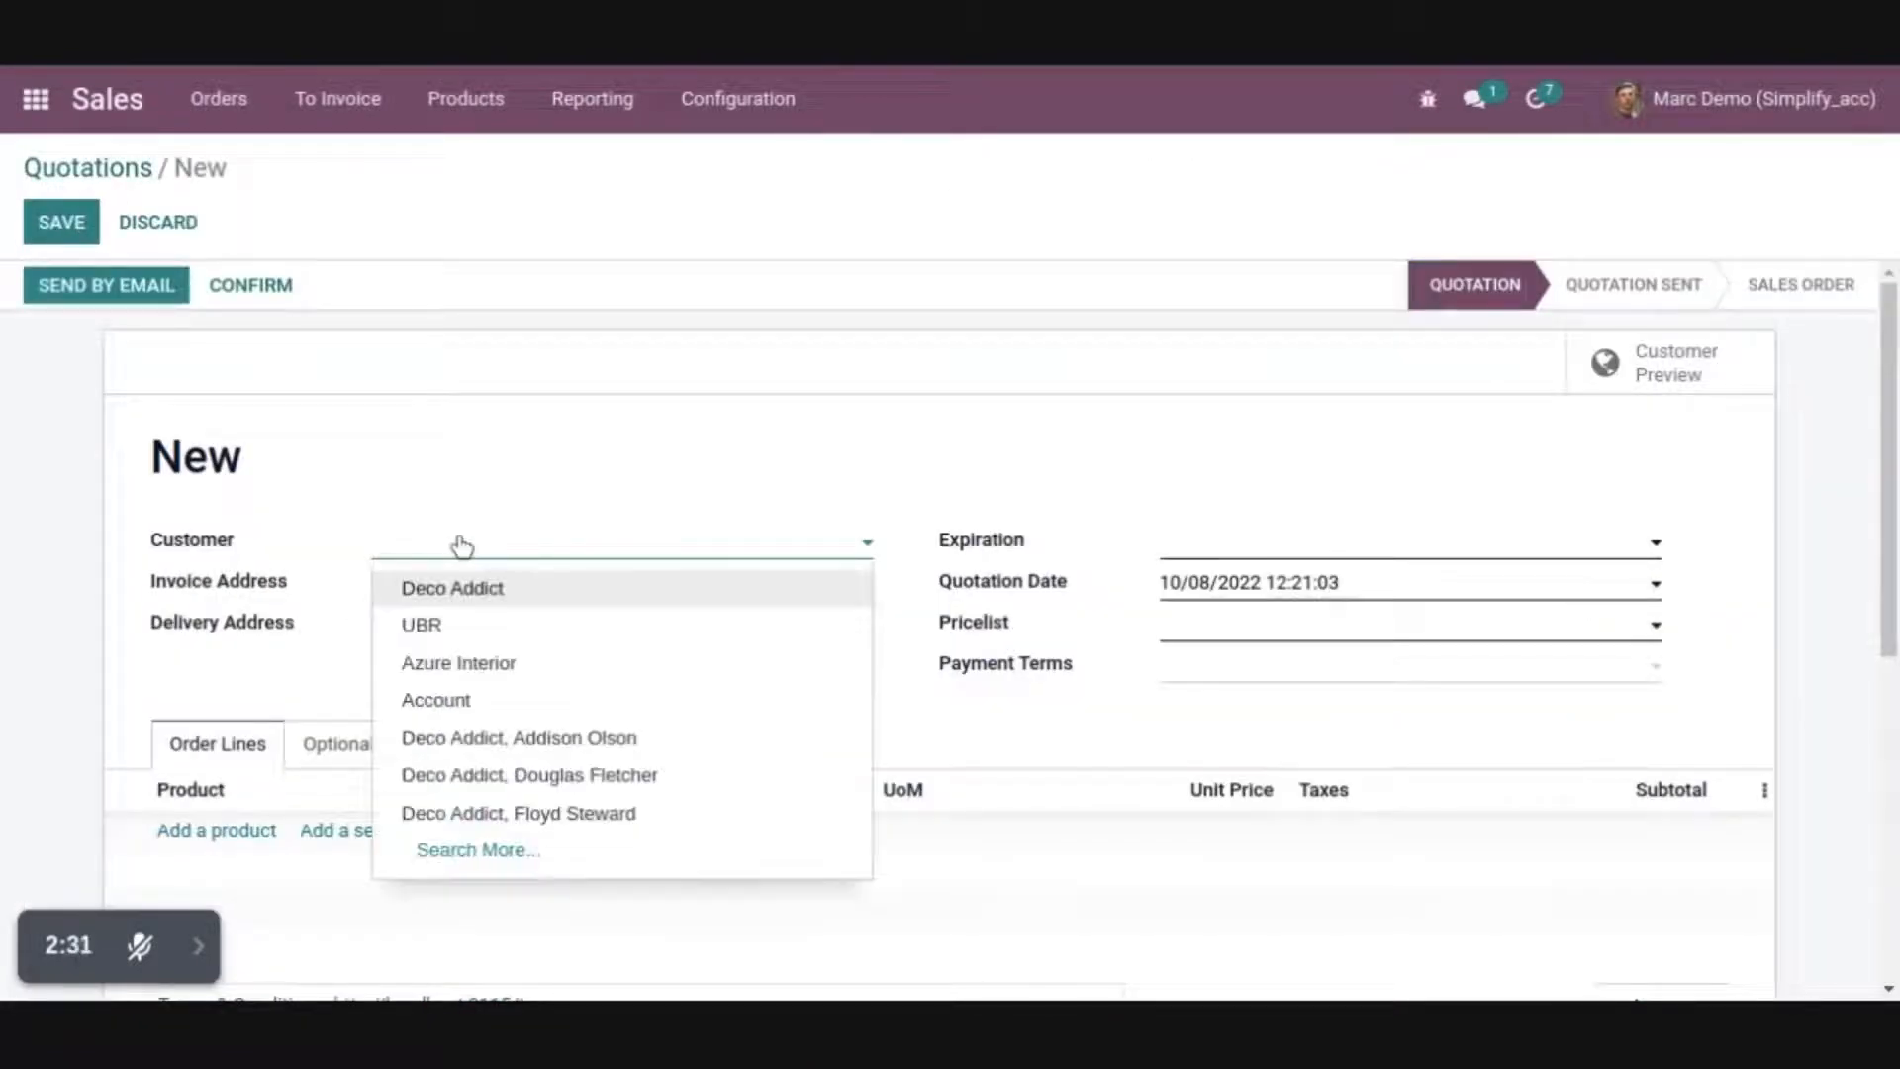
{"action": "type", "text": "Ni"}
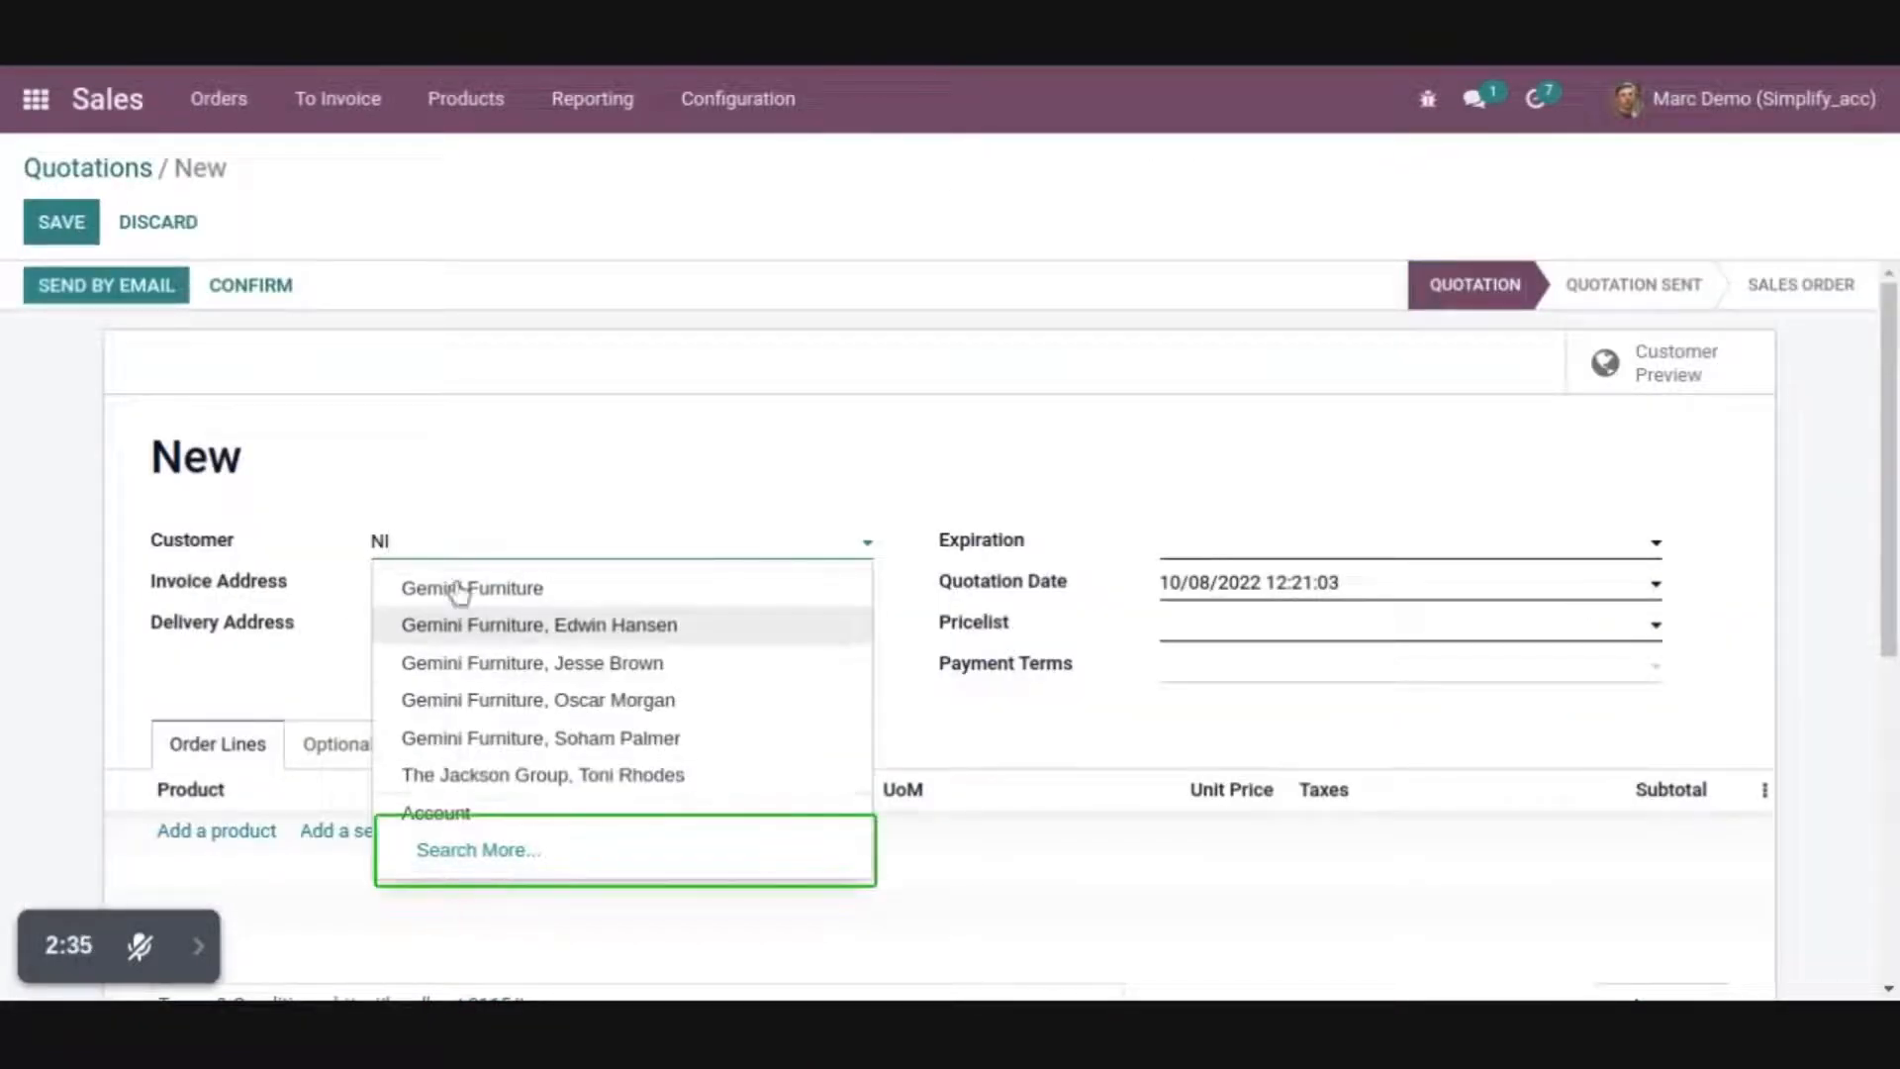
{"action": "left_click", "coordinate": [458, 590]}
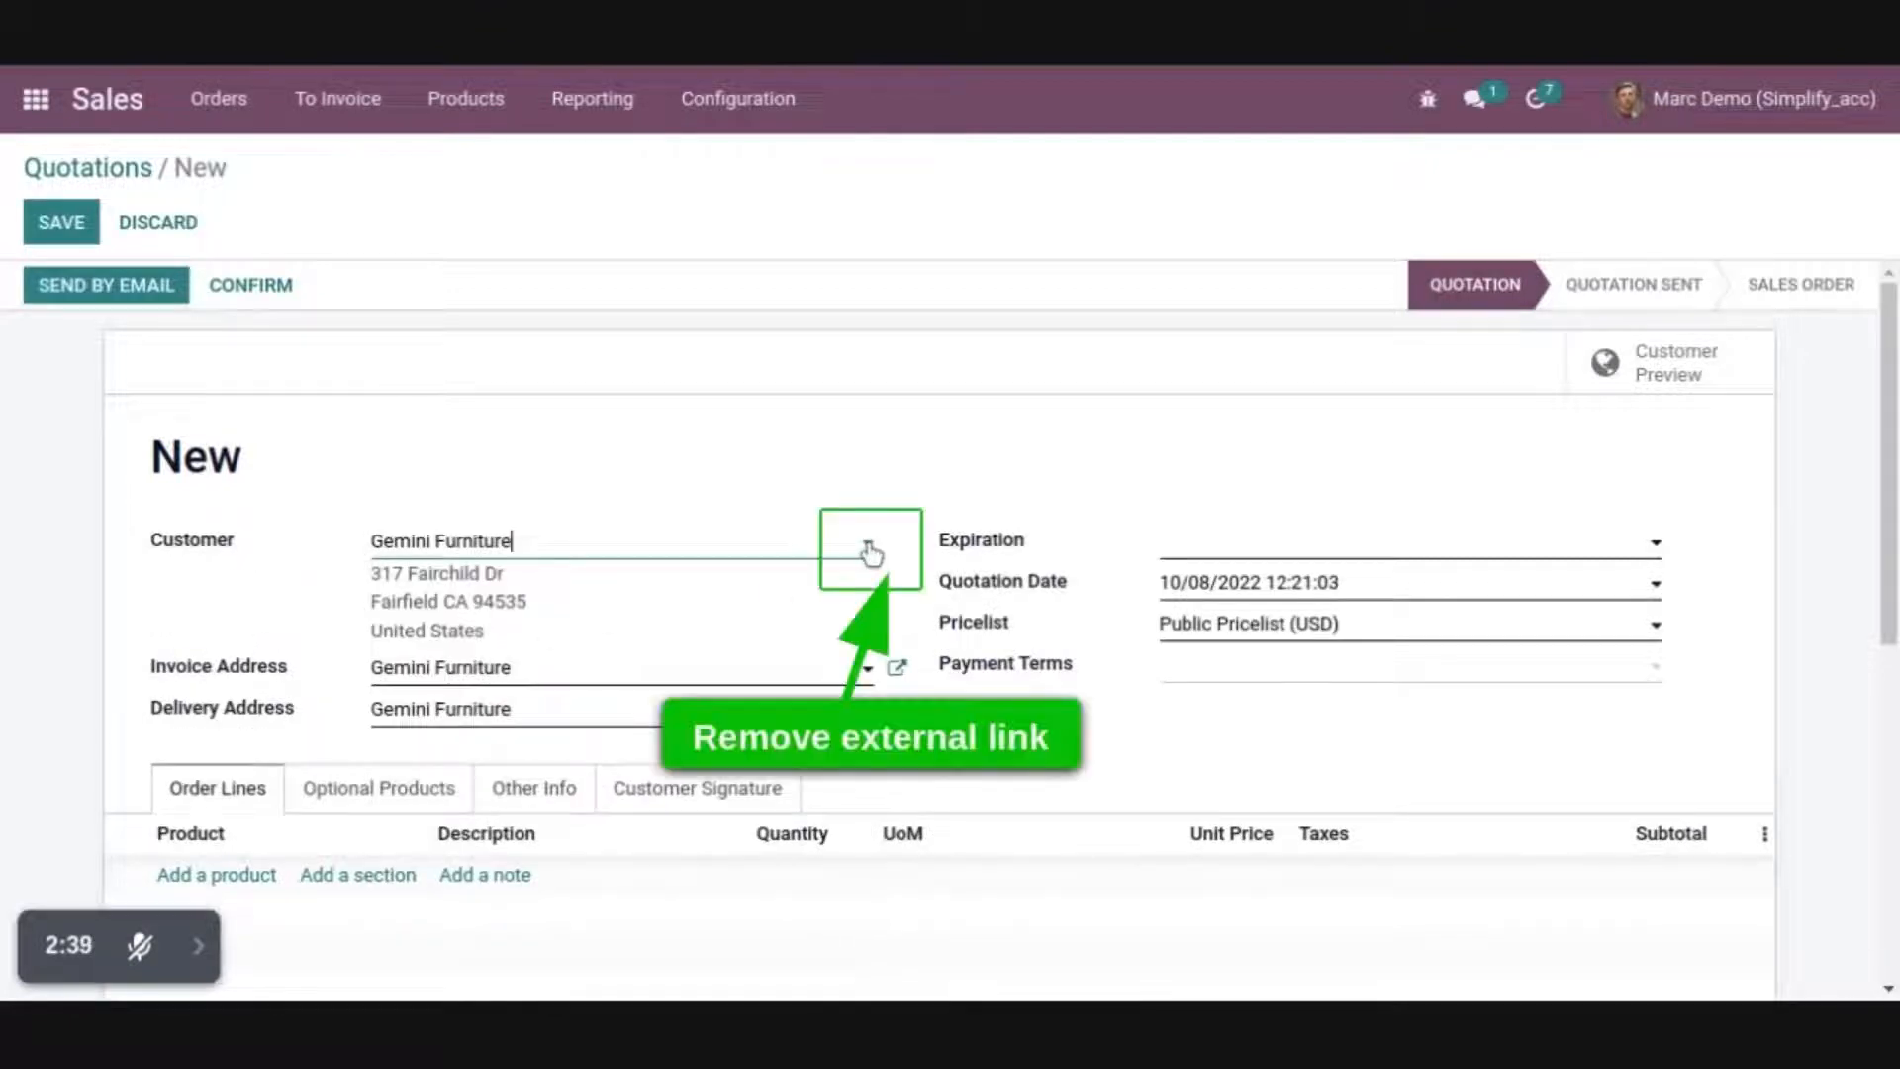
Examine the Salesperson field in the quotation's other information, and try to save the quotation with Expiration left empty
{"action": "scroll", "coordinate": [869, 544], "scroll_direction": "down", "scroll_amount": 1}
{"action": "left_click", "coordinate": [544, 718]}
{"action": "scroll", "coordinate": [544, 730], "scroll_direction": "down", "scroll_amount": 3}
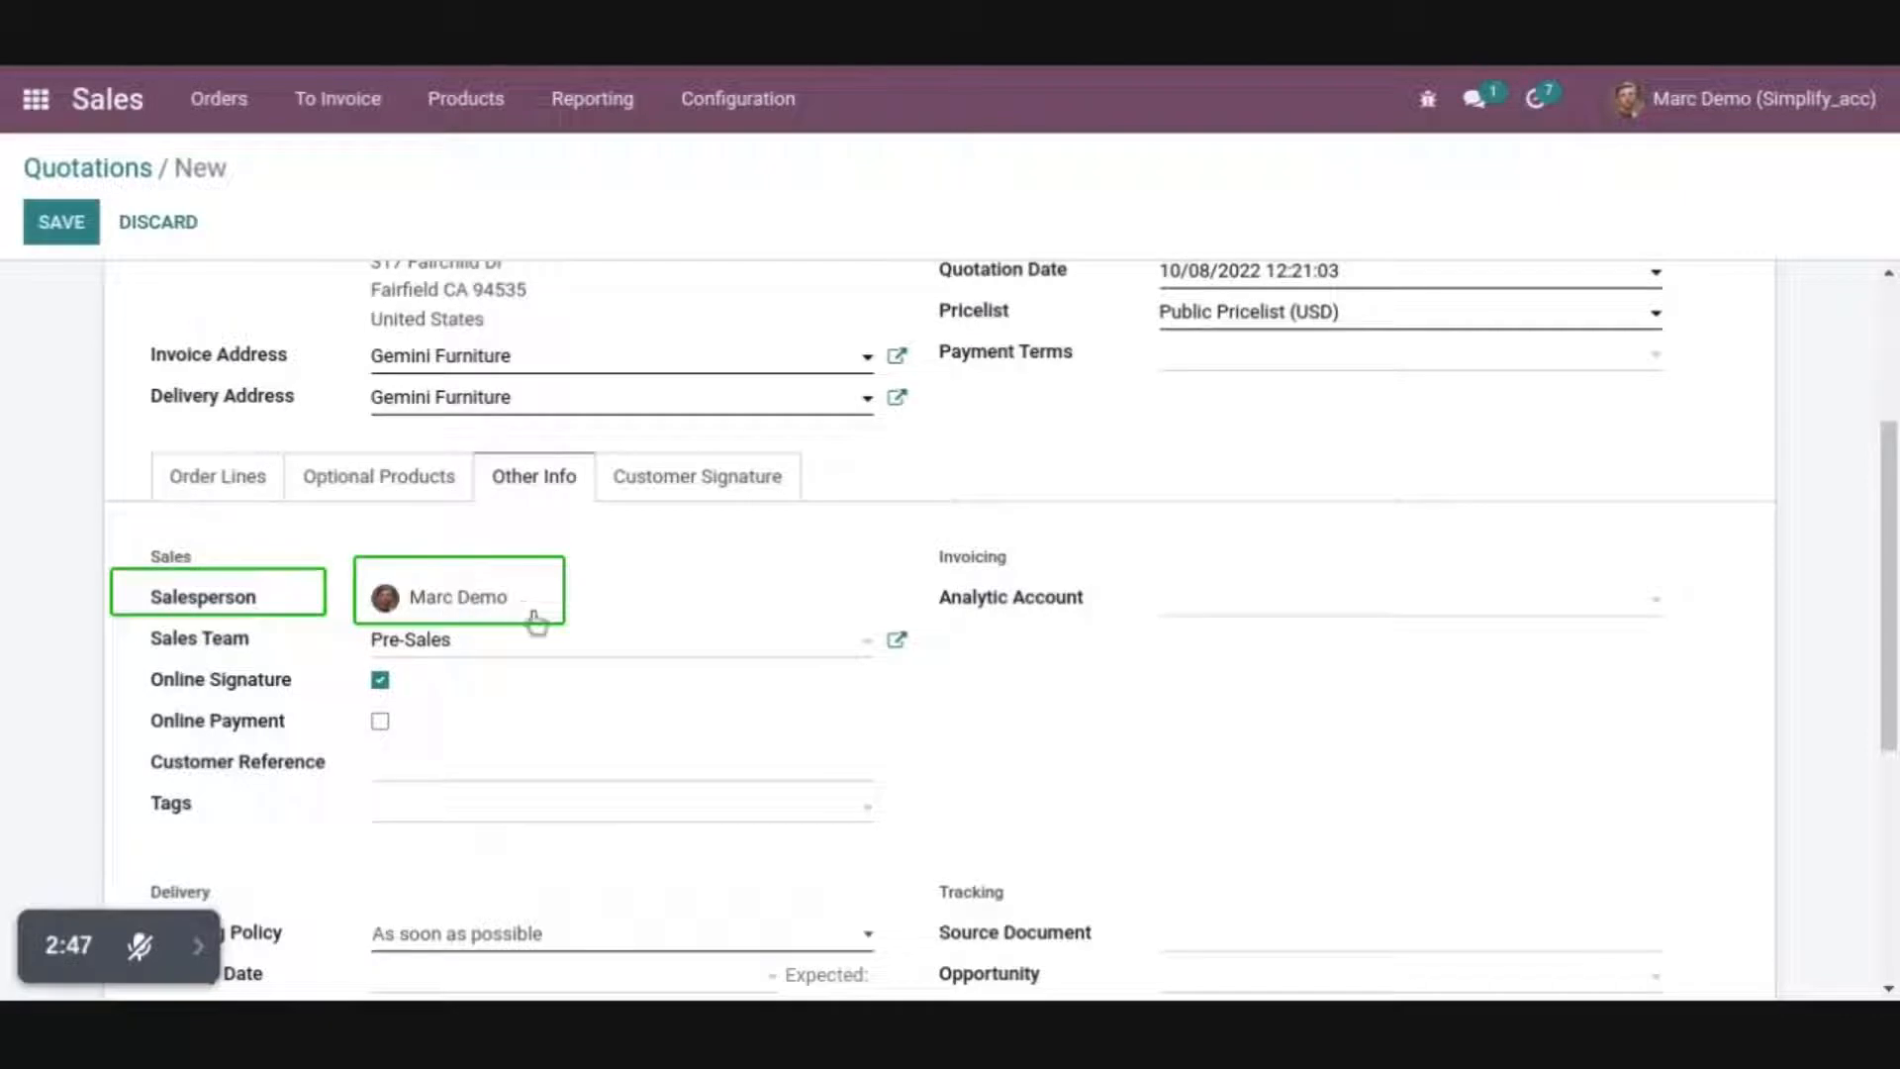
{"action": "scroll", "coordinate": [994, 643], "scroll_direction": "up", "scroll_amount": 4}
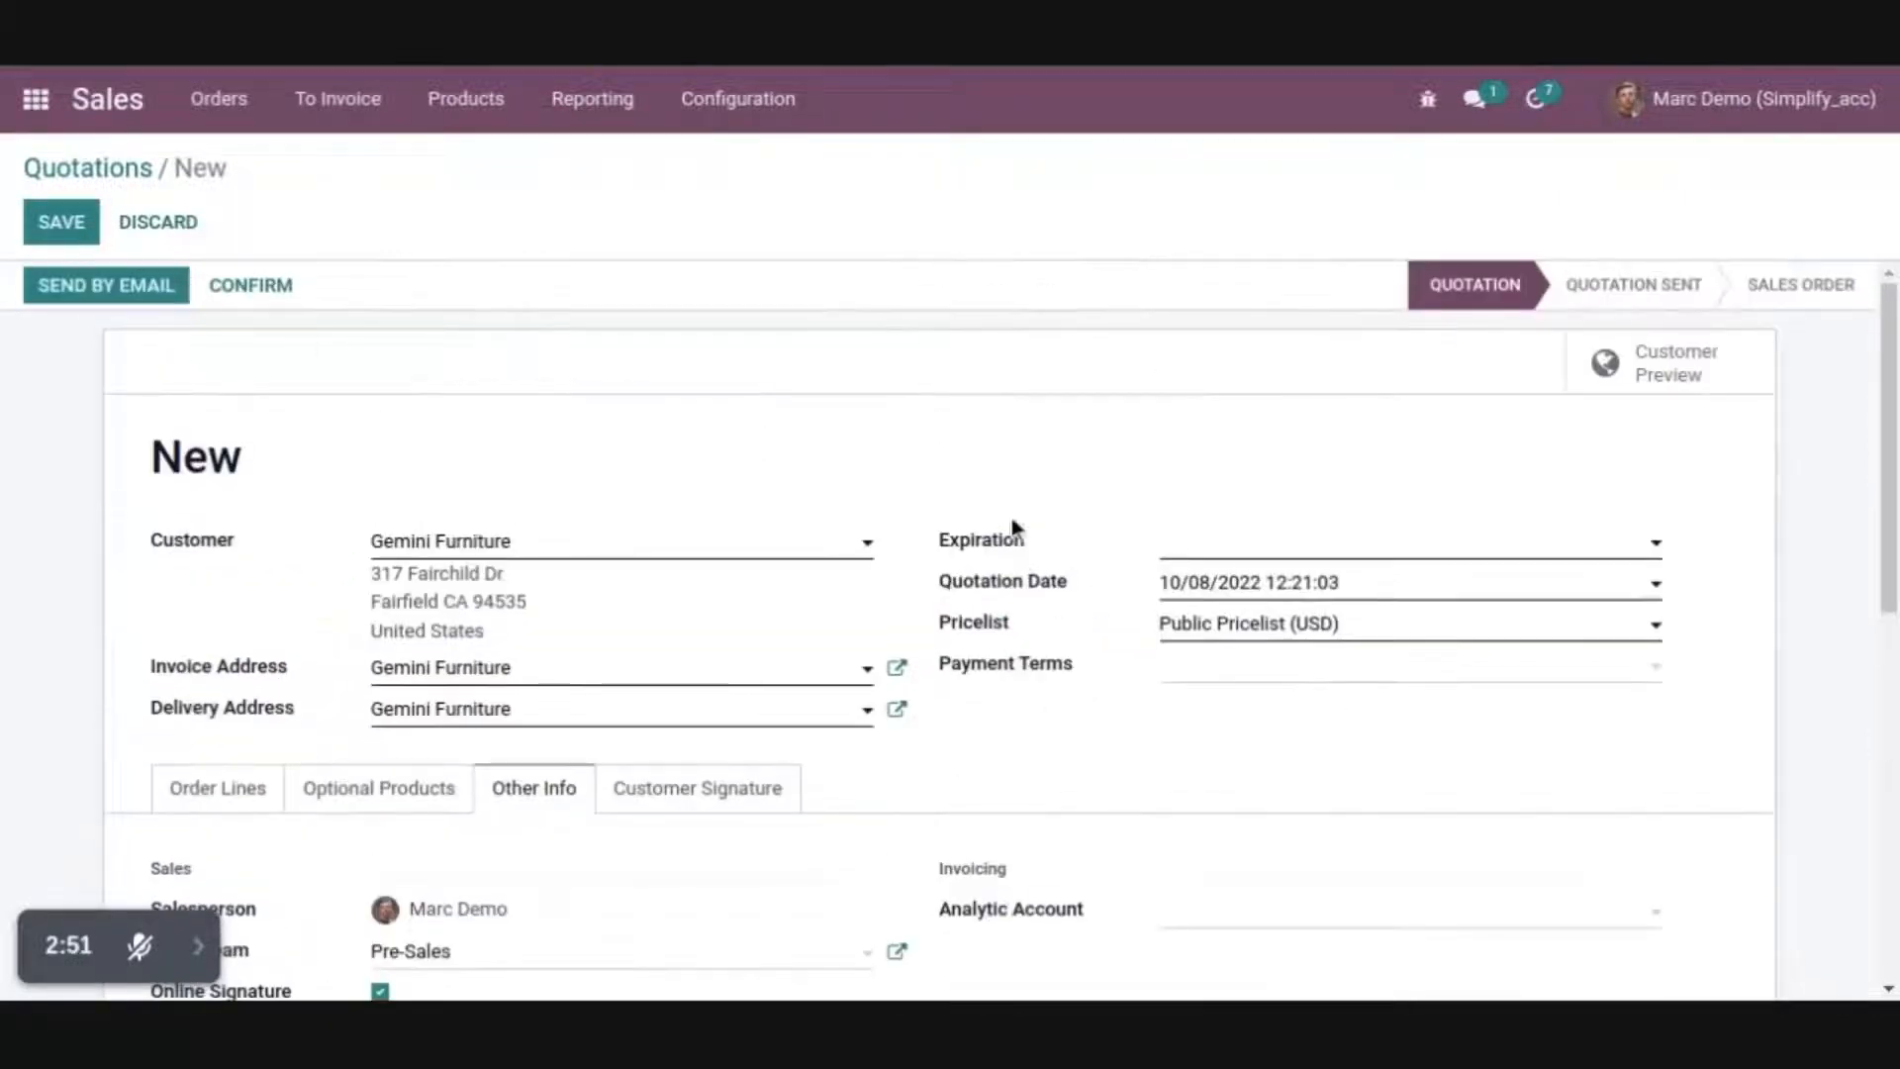
{"action": "key", "text": "alt+s"}
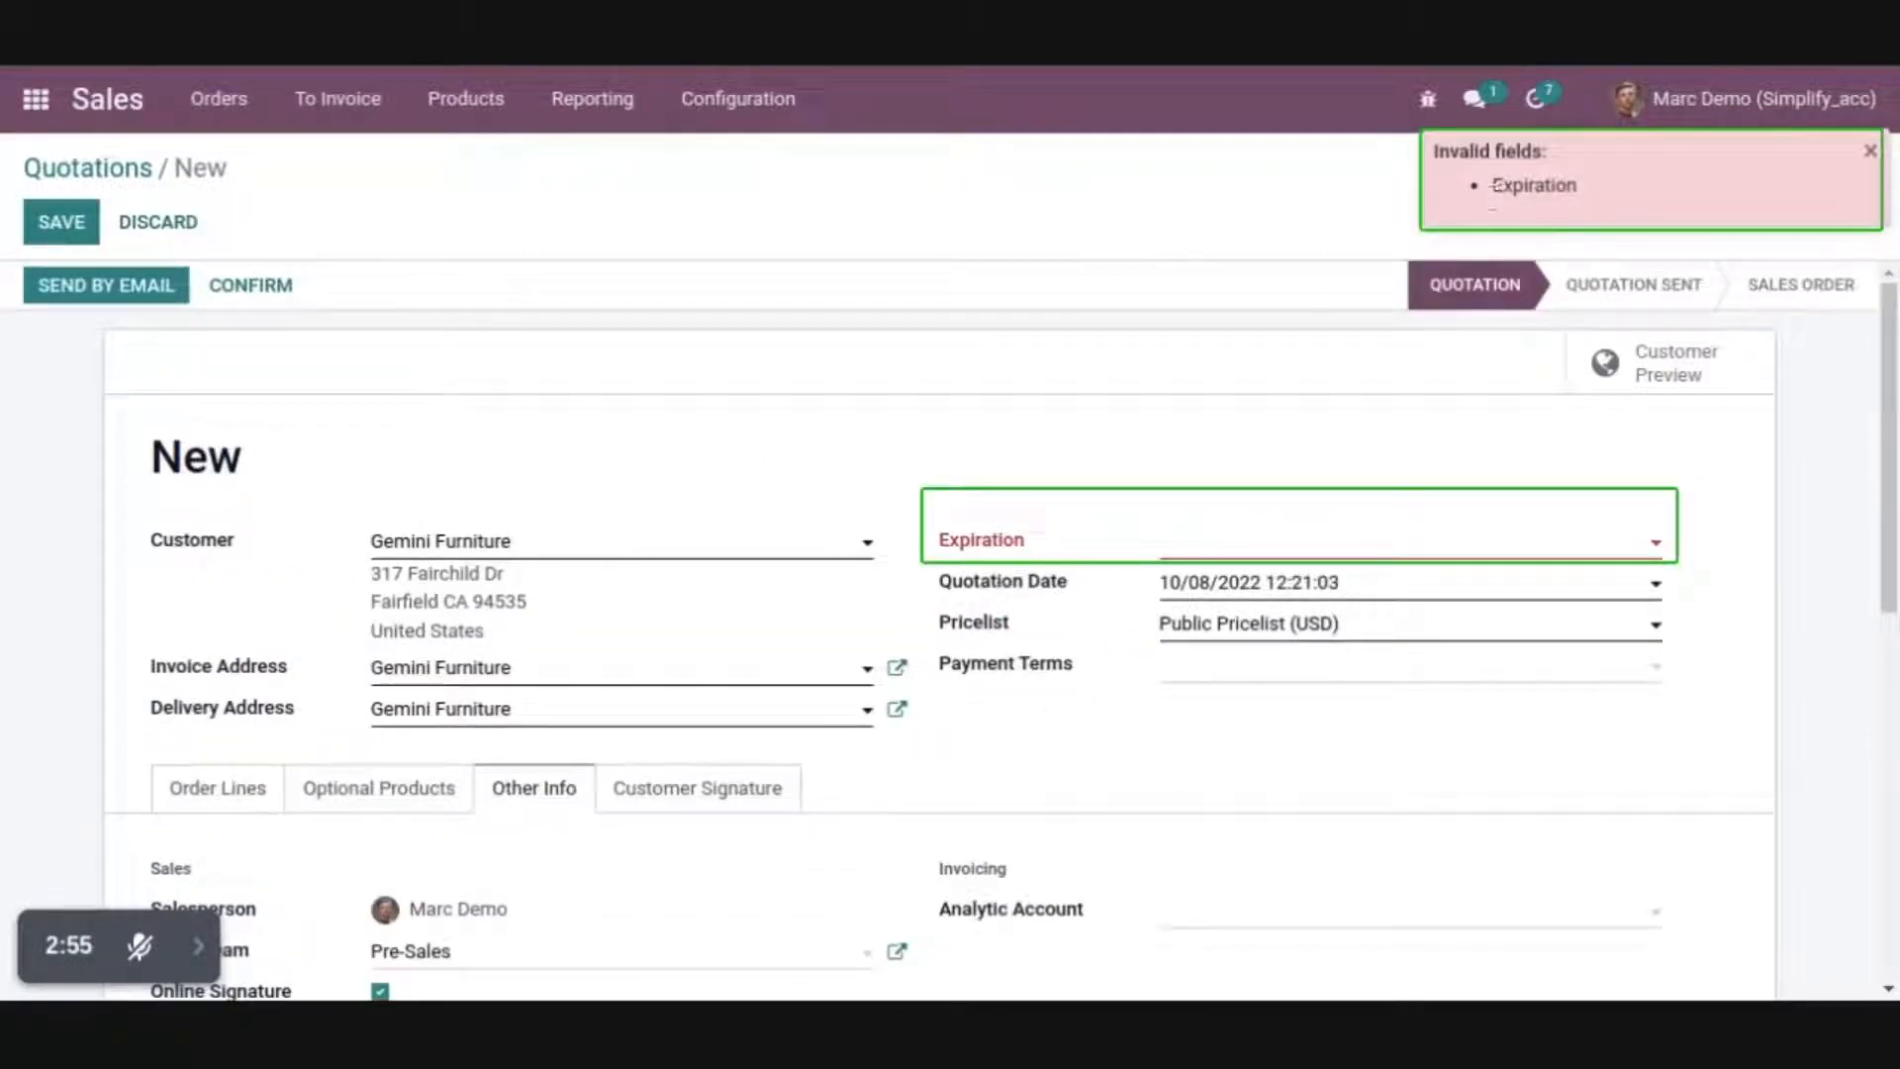
Select the second quotation in the Sales quotations list and review the print and action options available for it
{"action": "left_click", "coordinate": [36, 99]}
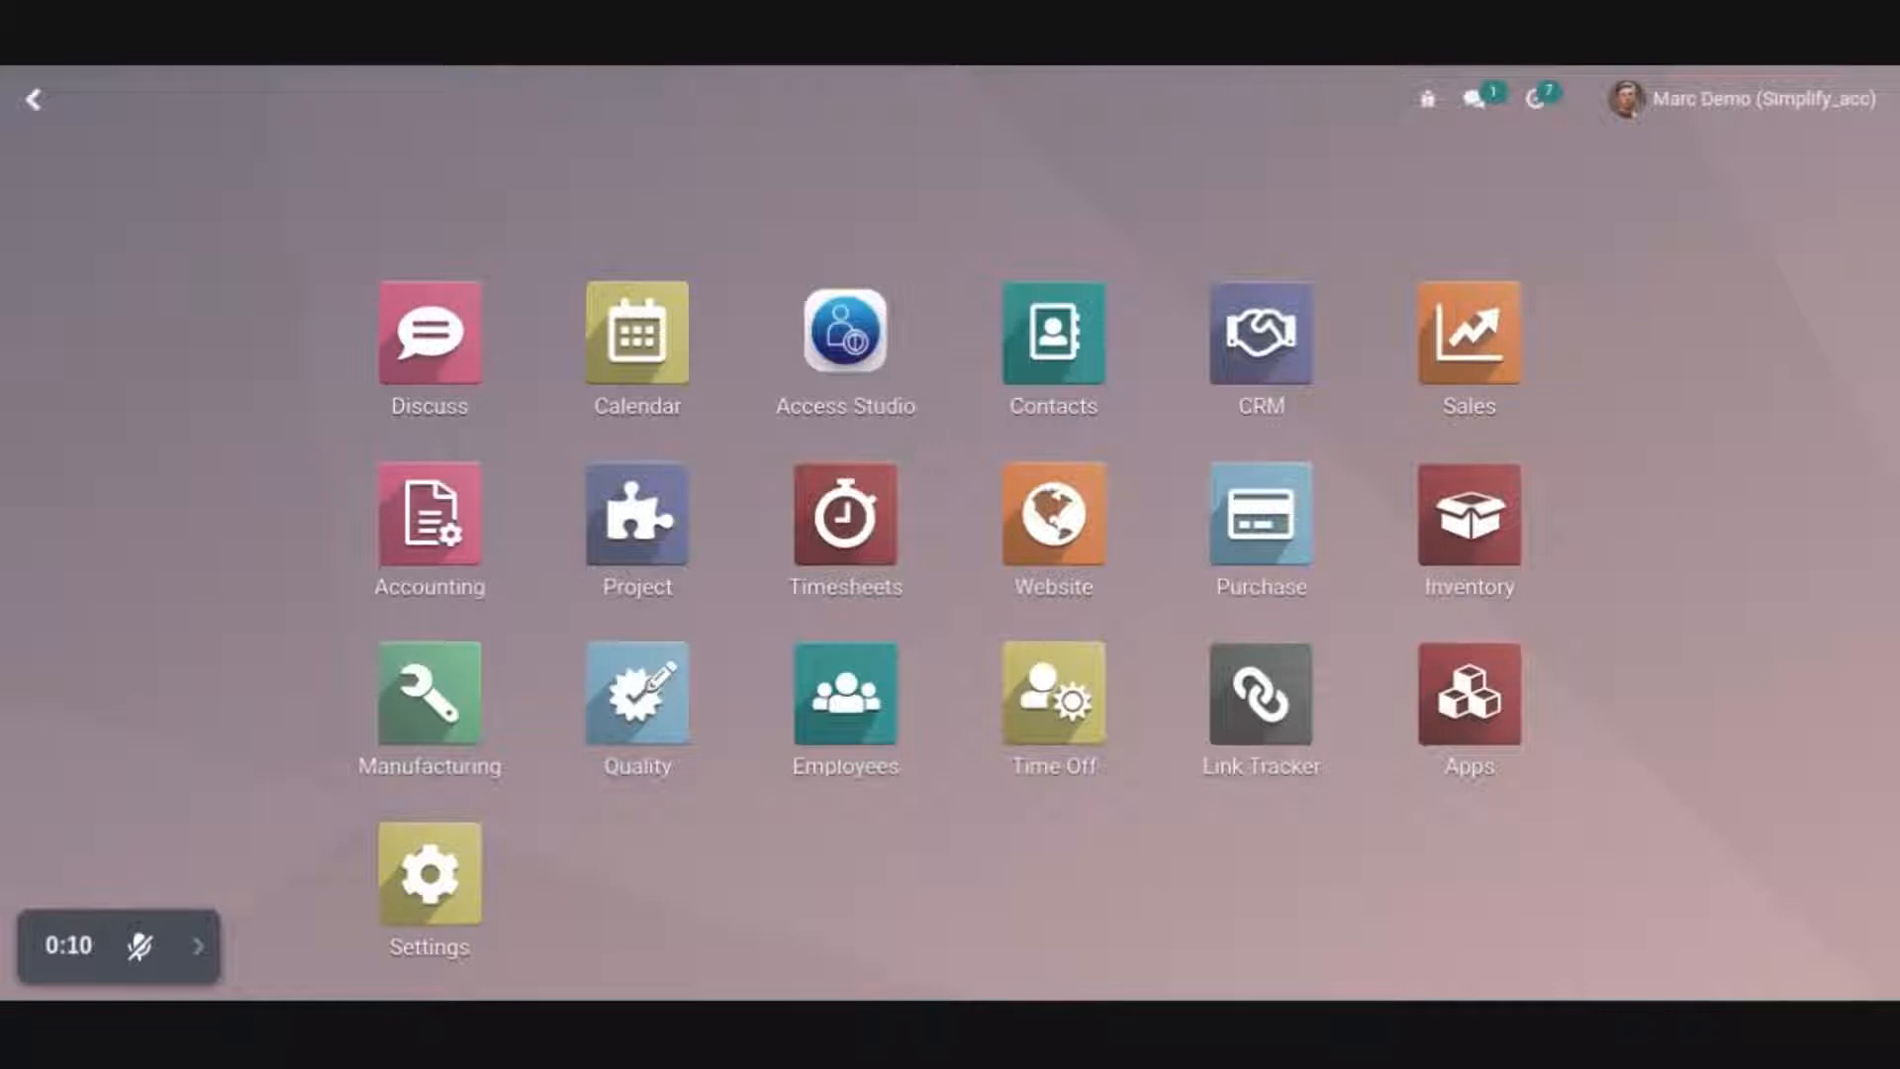
{"action": "left_click", "coordinate": [1475, 364]}
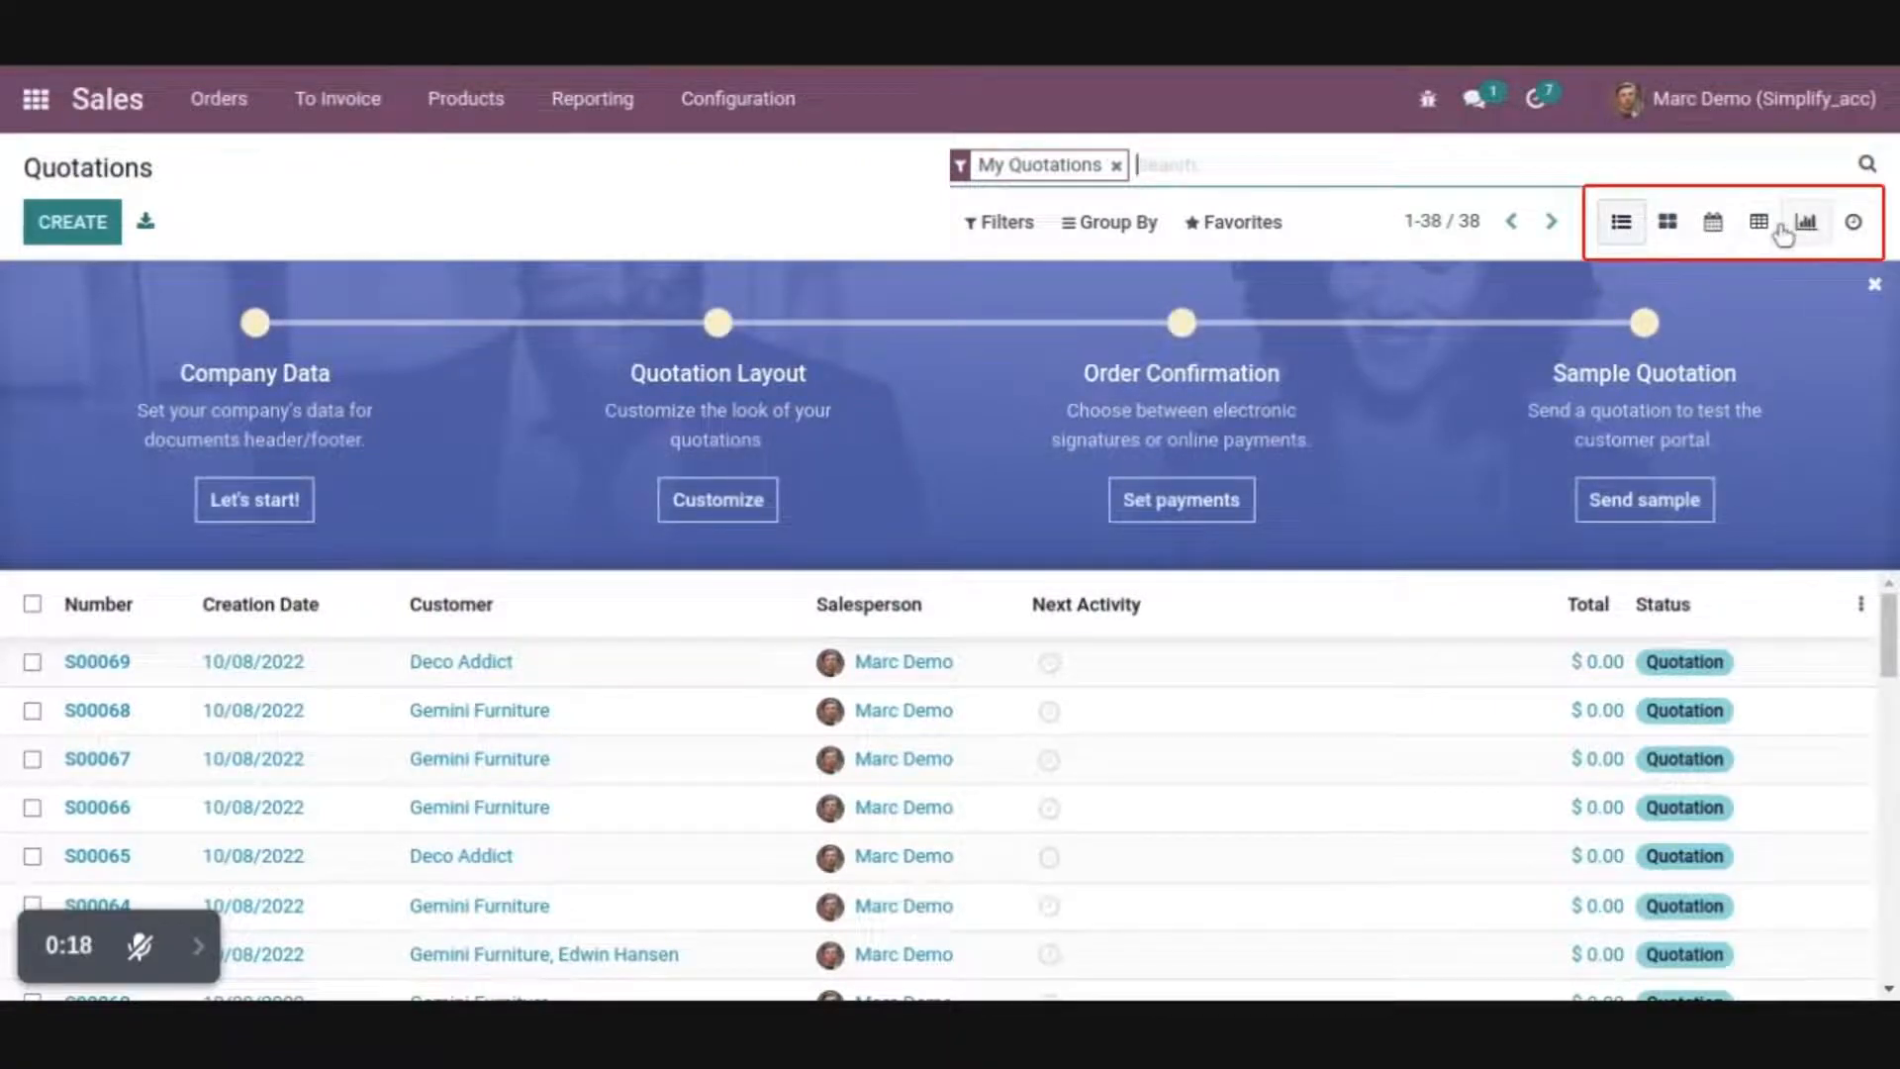
{"action": "left_click", "coordinate": [33, 711]}
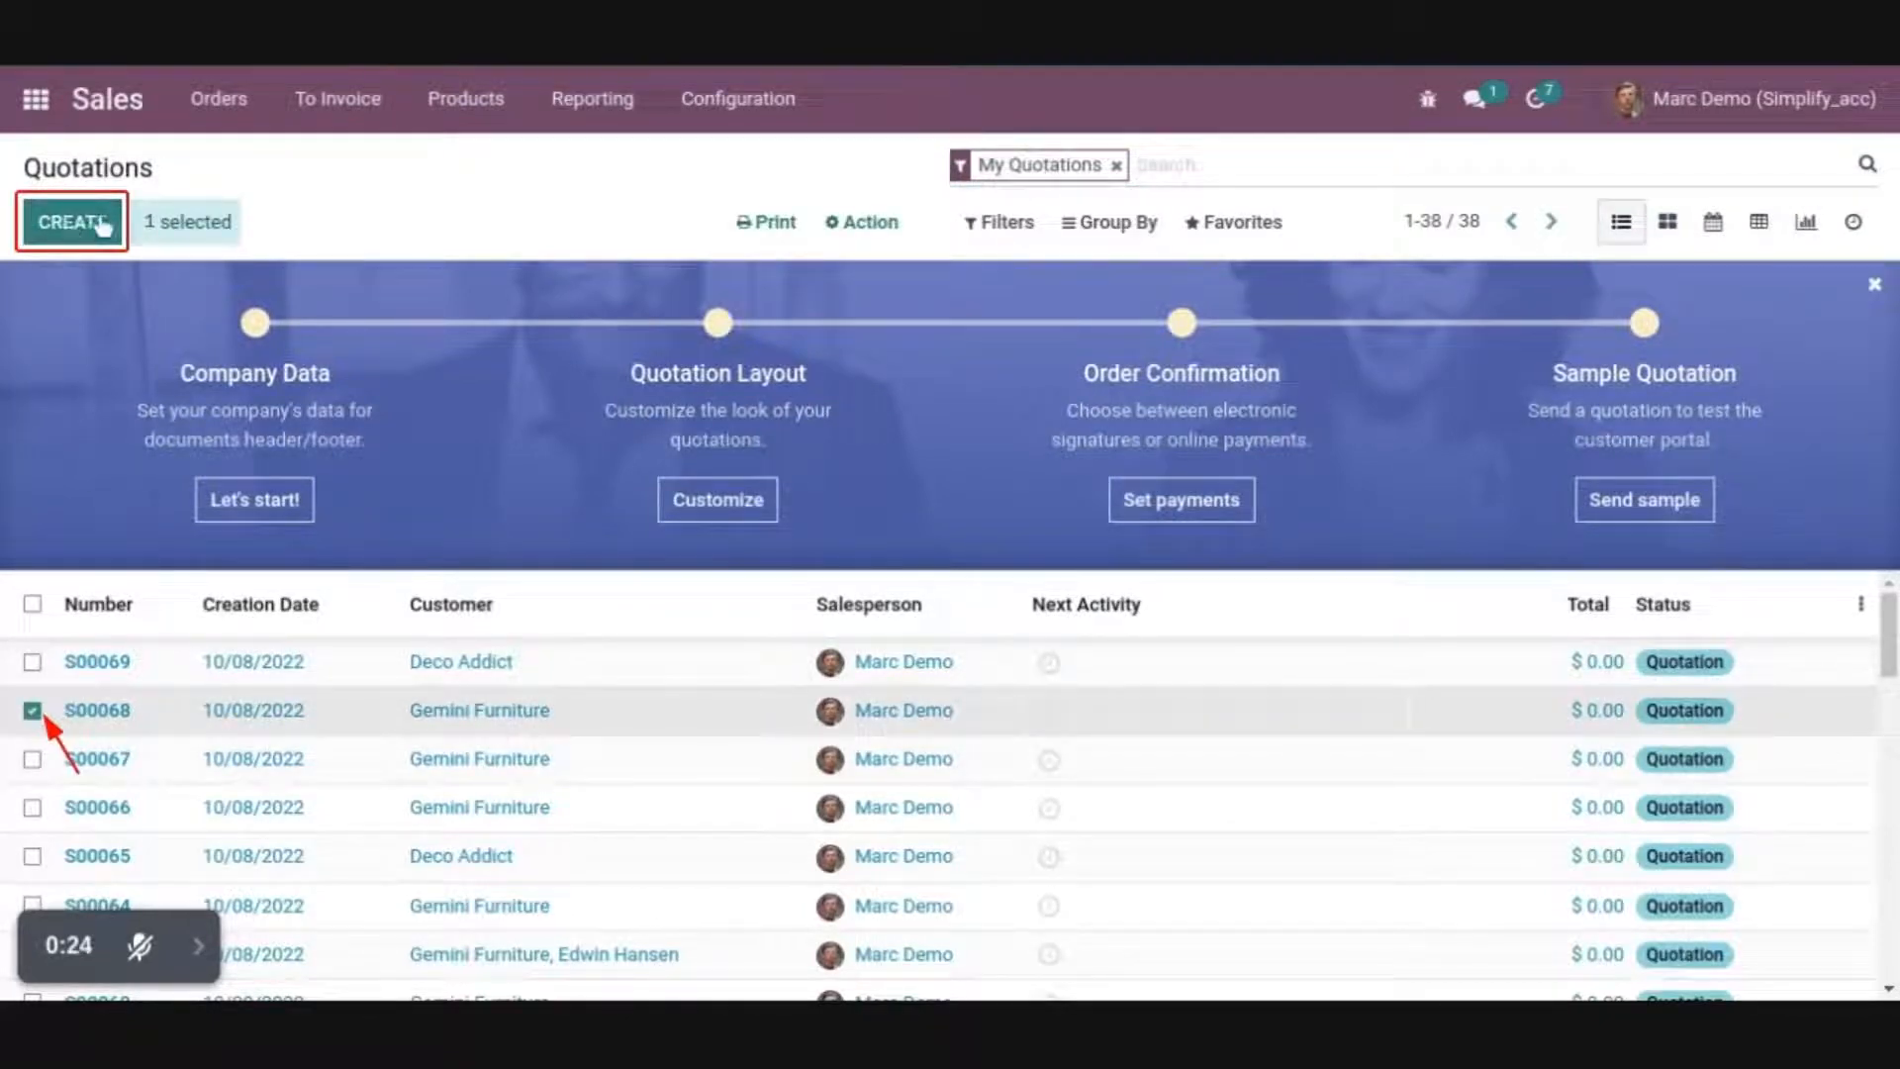
{"action": "left_click", "coordinate": [768, 221]}
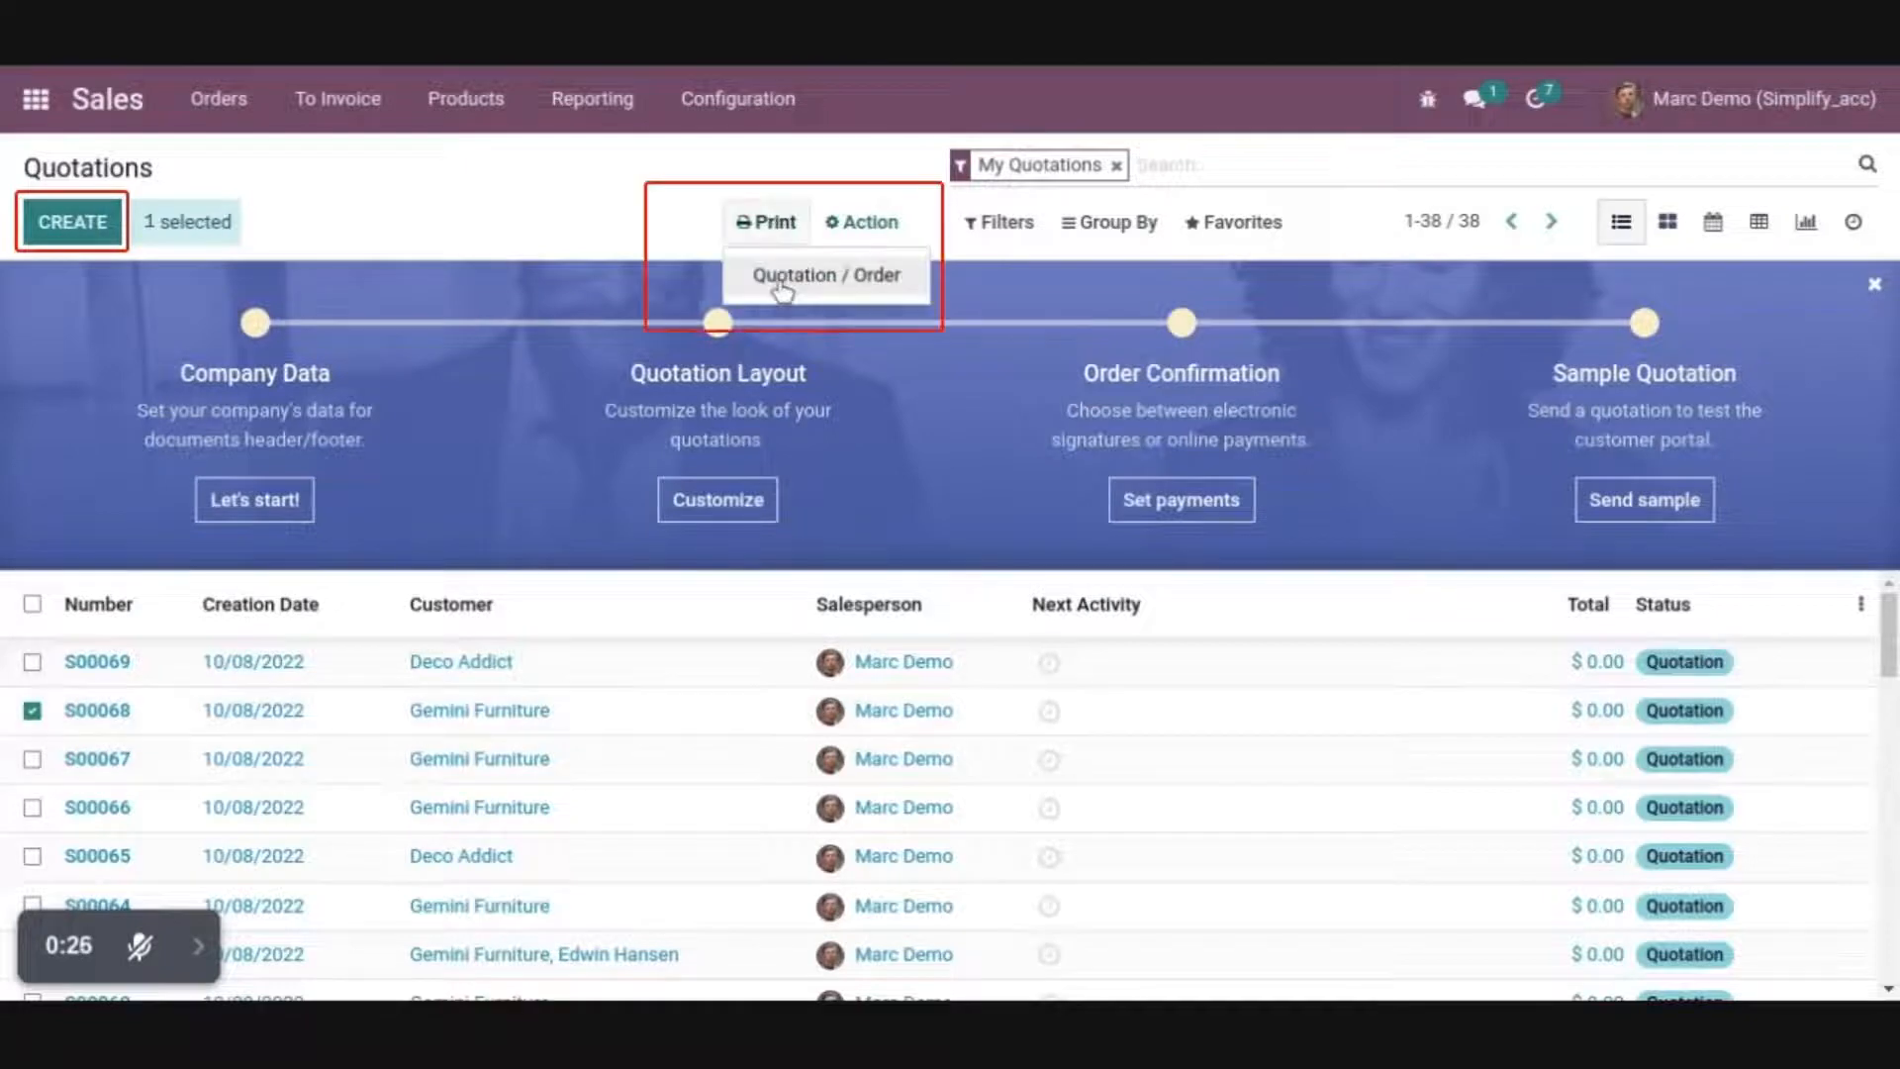
{"action": "left_click", "coordinate": [504, 210]}
{"action": "left_click", "coordinate": [869, 223]}
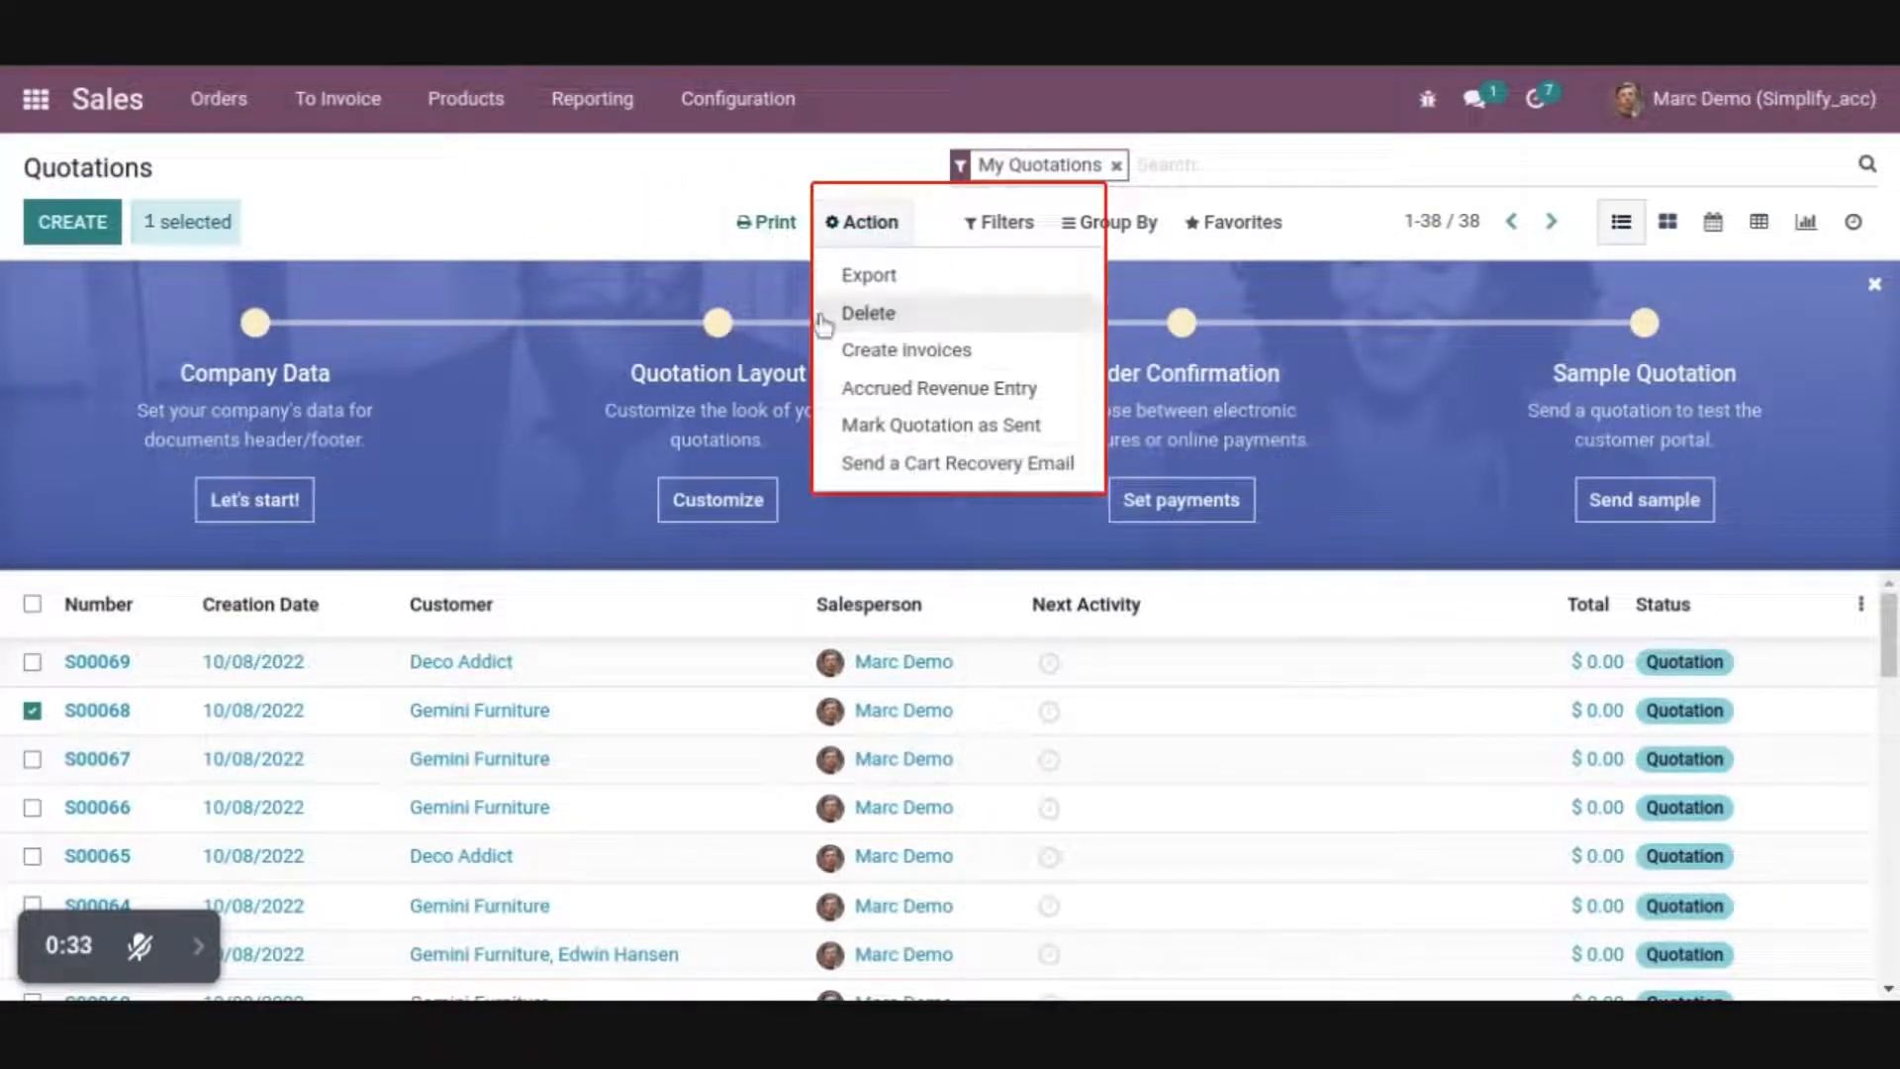
{"action": "left_click", "coordinate": [373, 585]}
Open the second quotation in the list and review the print and action options on its form
{"action": "left_click", "coordinate": [347, 730]}
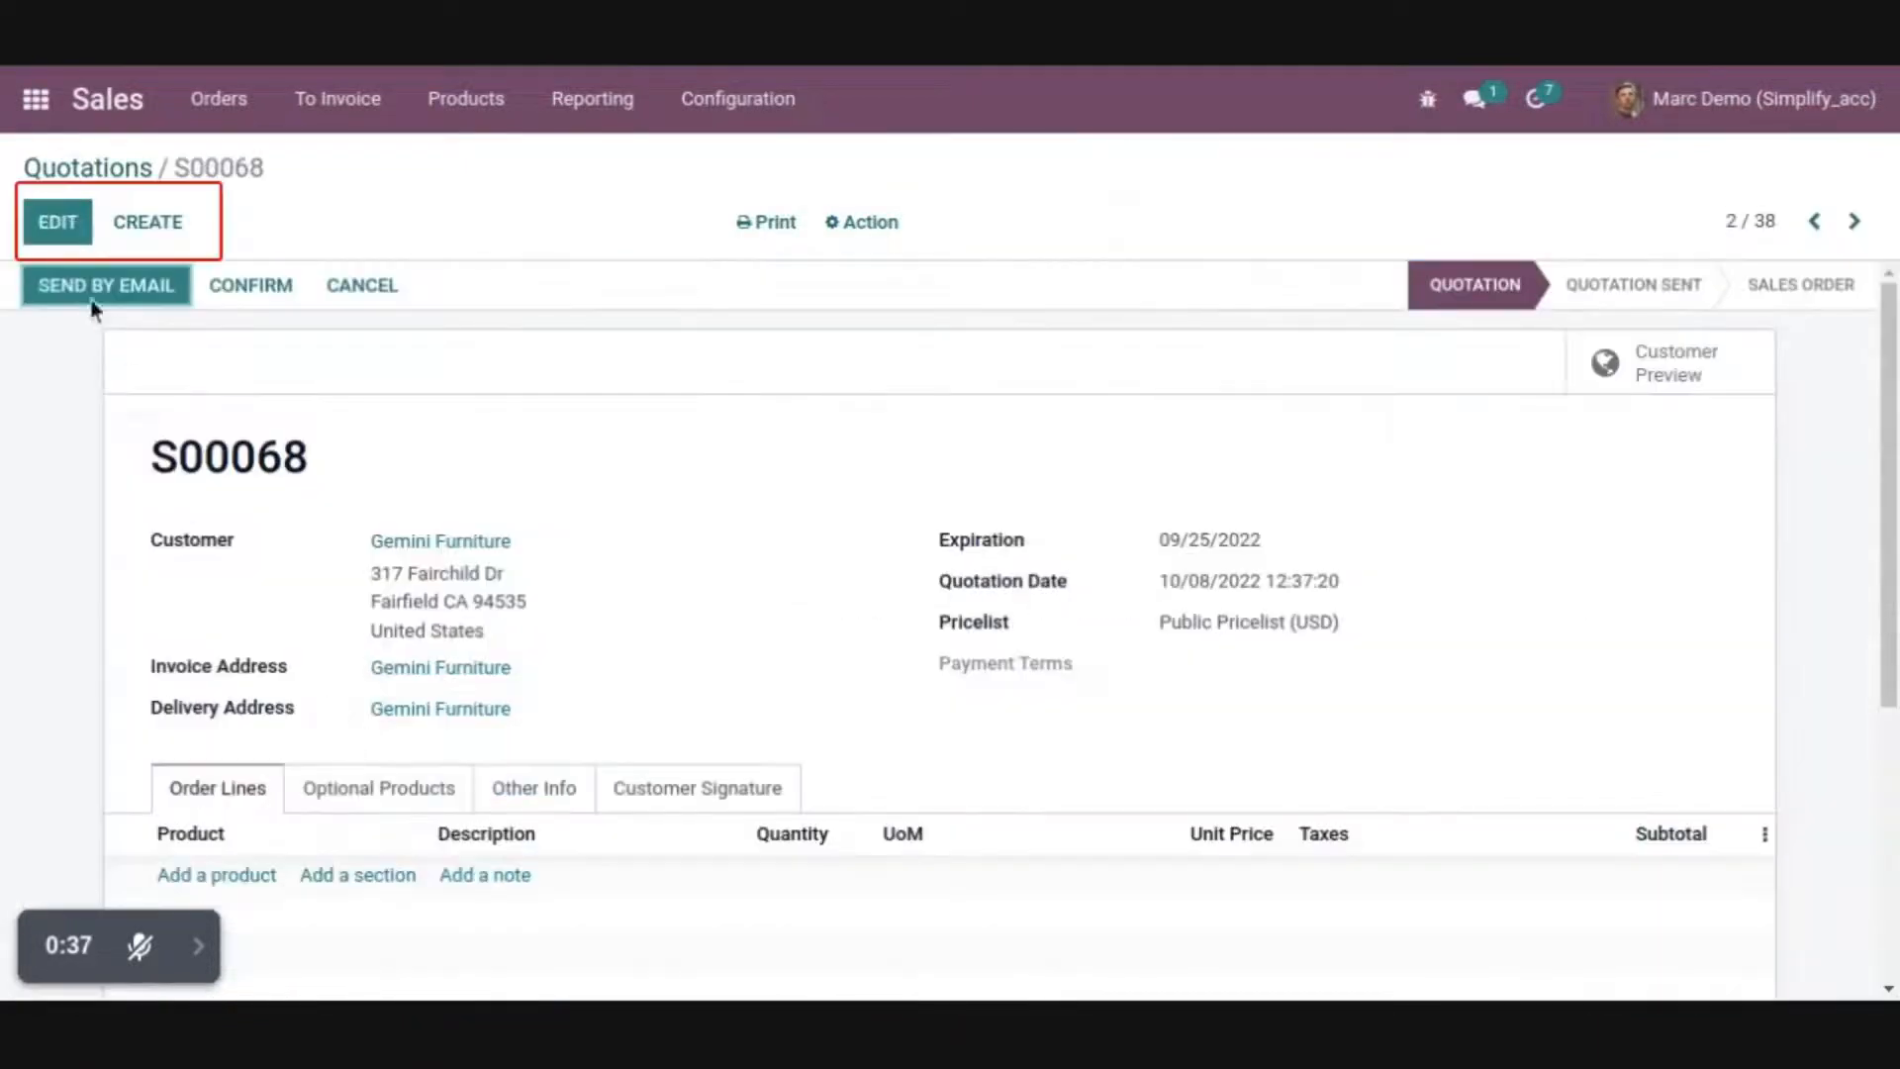
{"action": "left_click", "coordinate": [770, 223]}
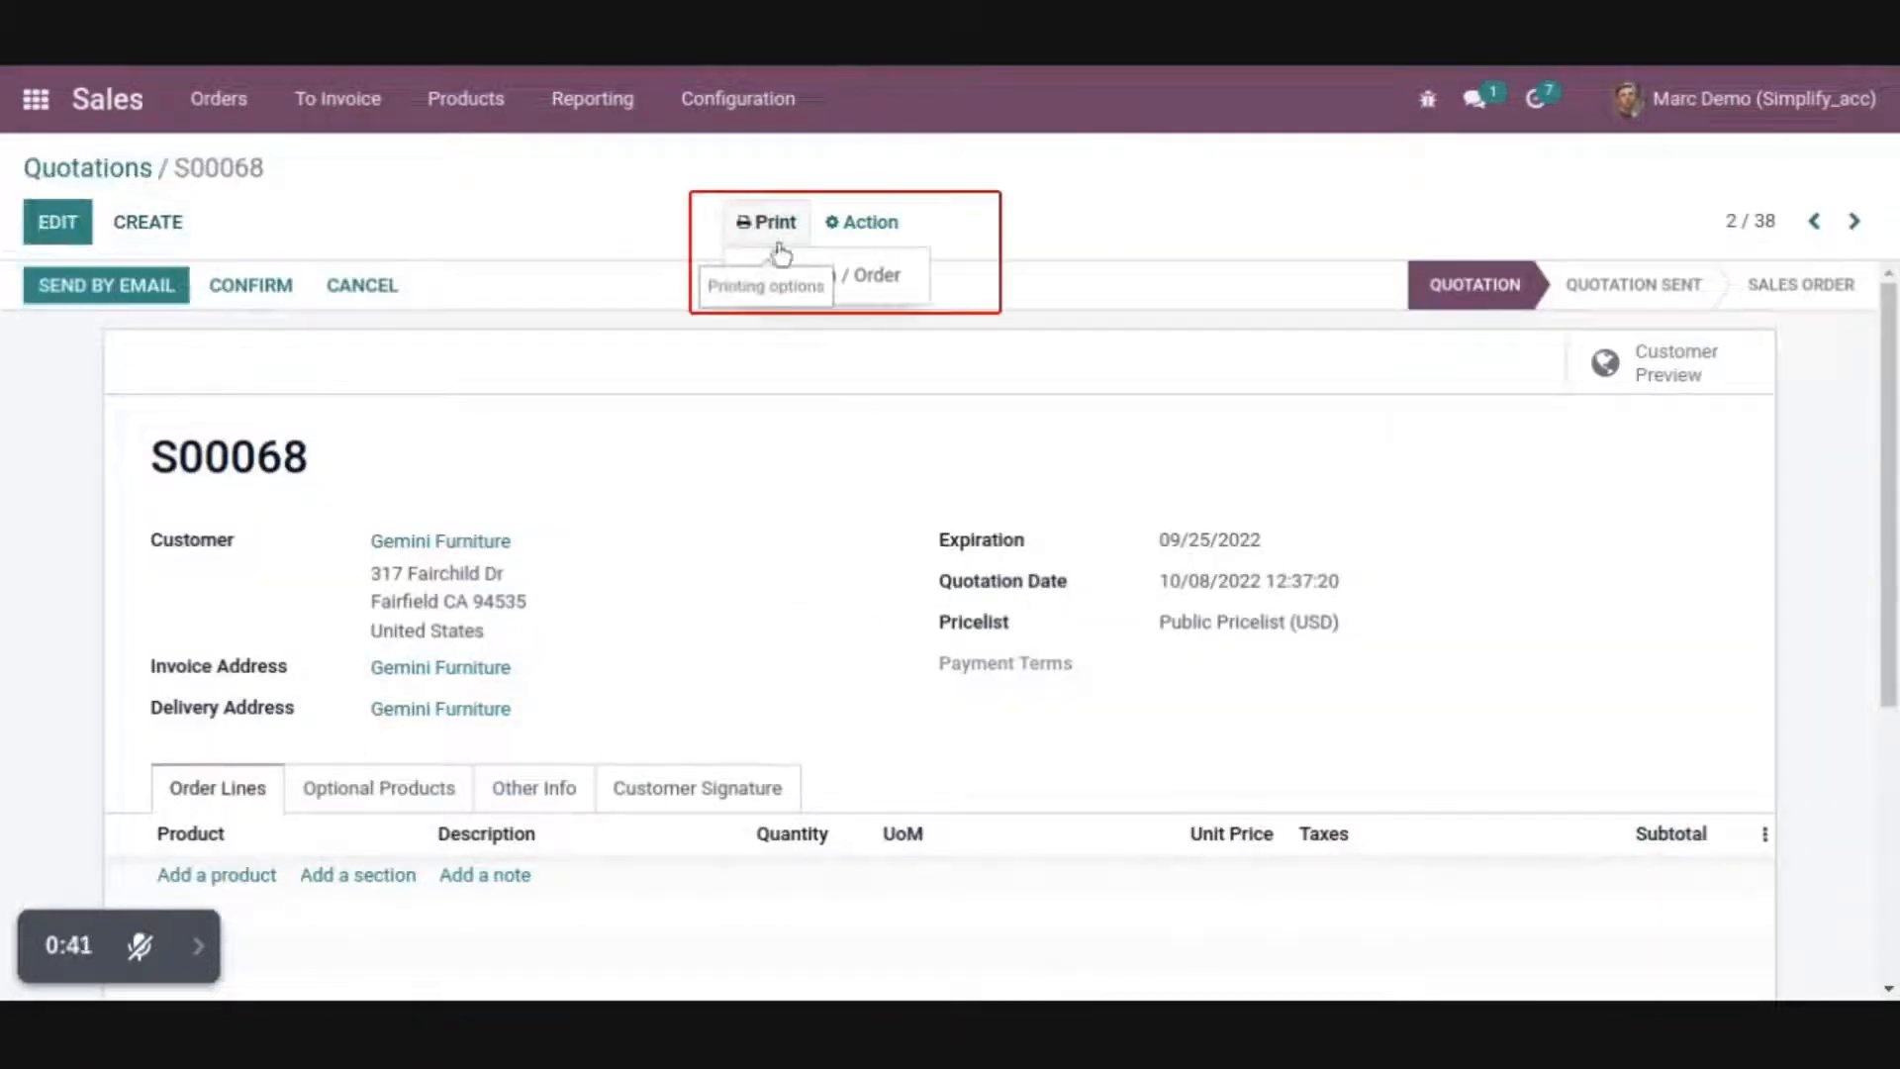
{"action": "left_click", "coordinate": [747, 231]}
{"action": "left_click", "coordinate": [884, 224]}
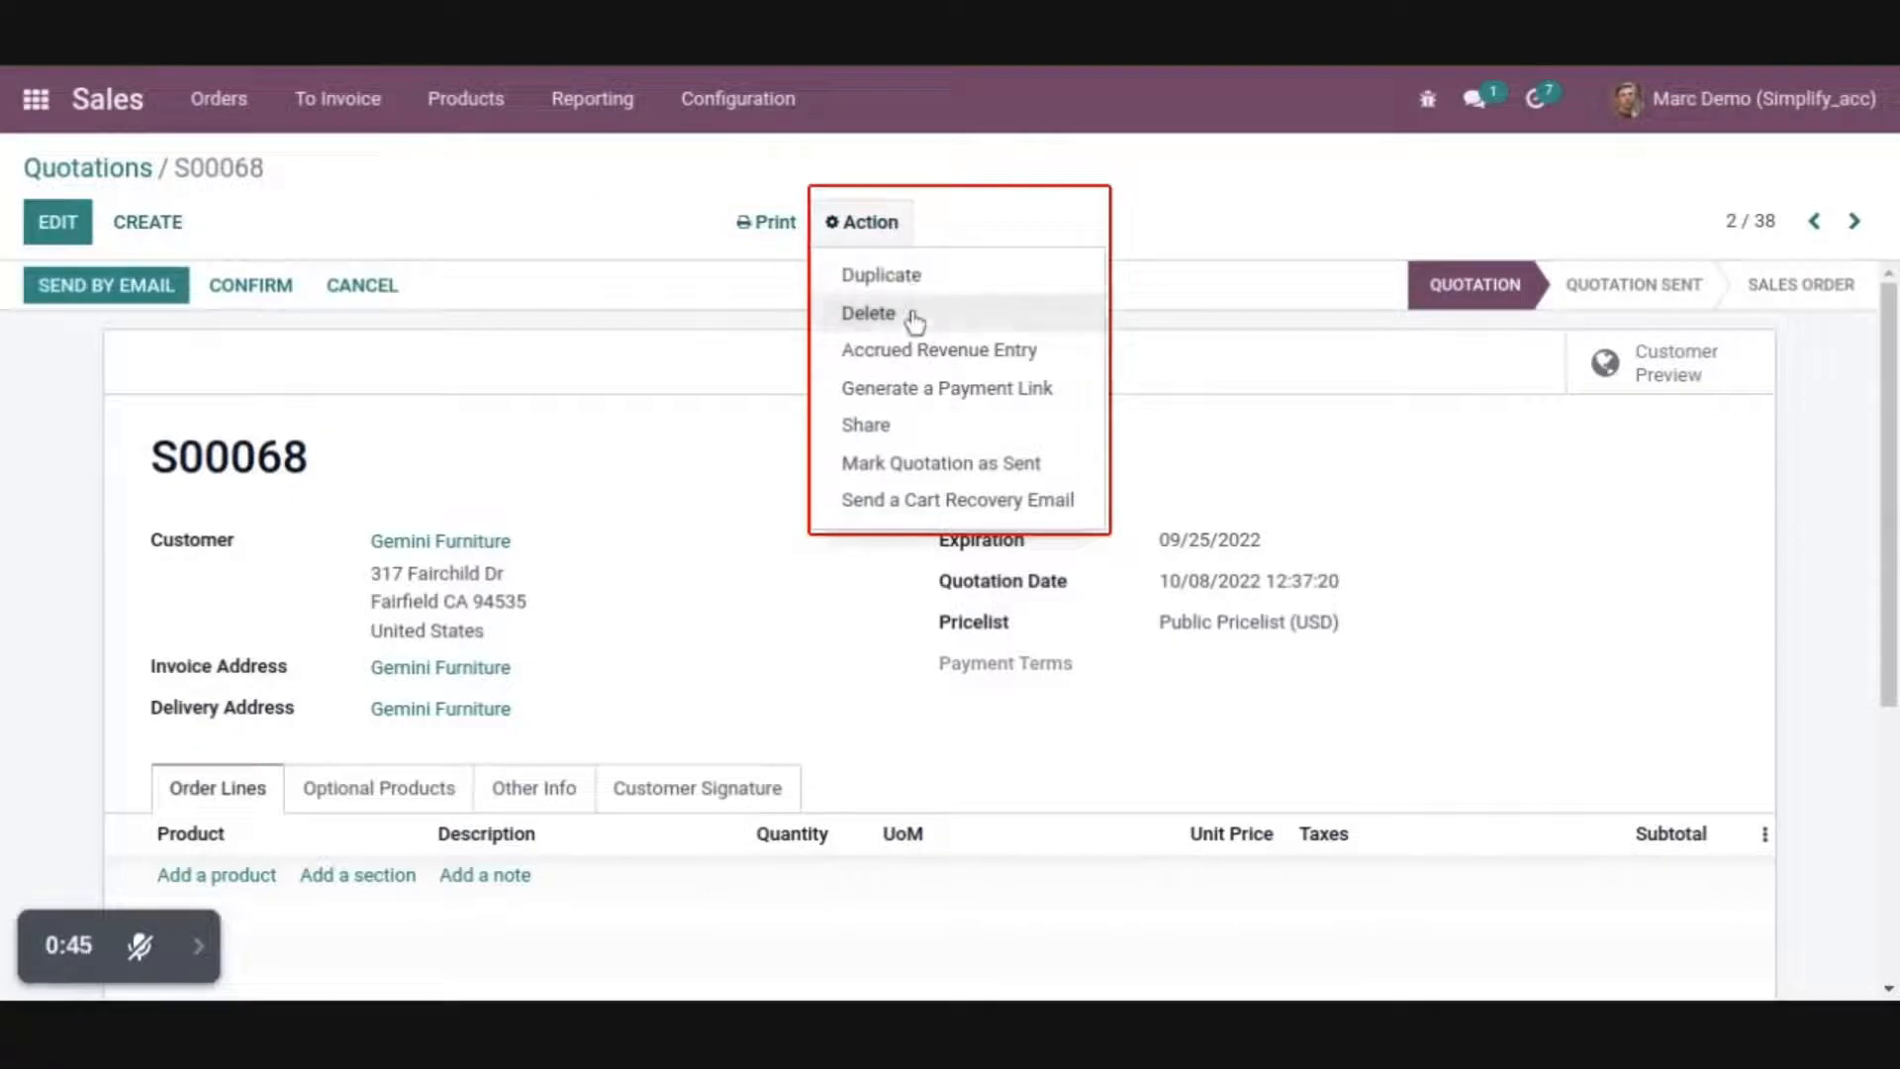
{"action": "left_click", "coordinate": [530, 224]}
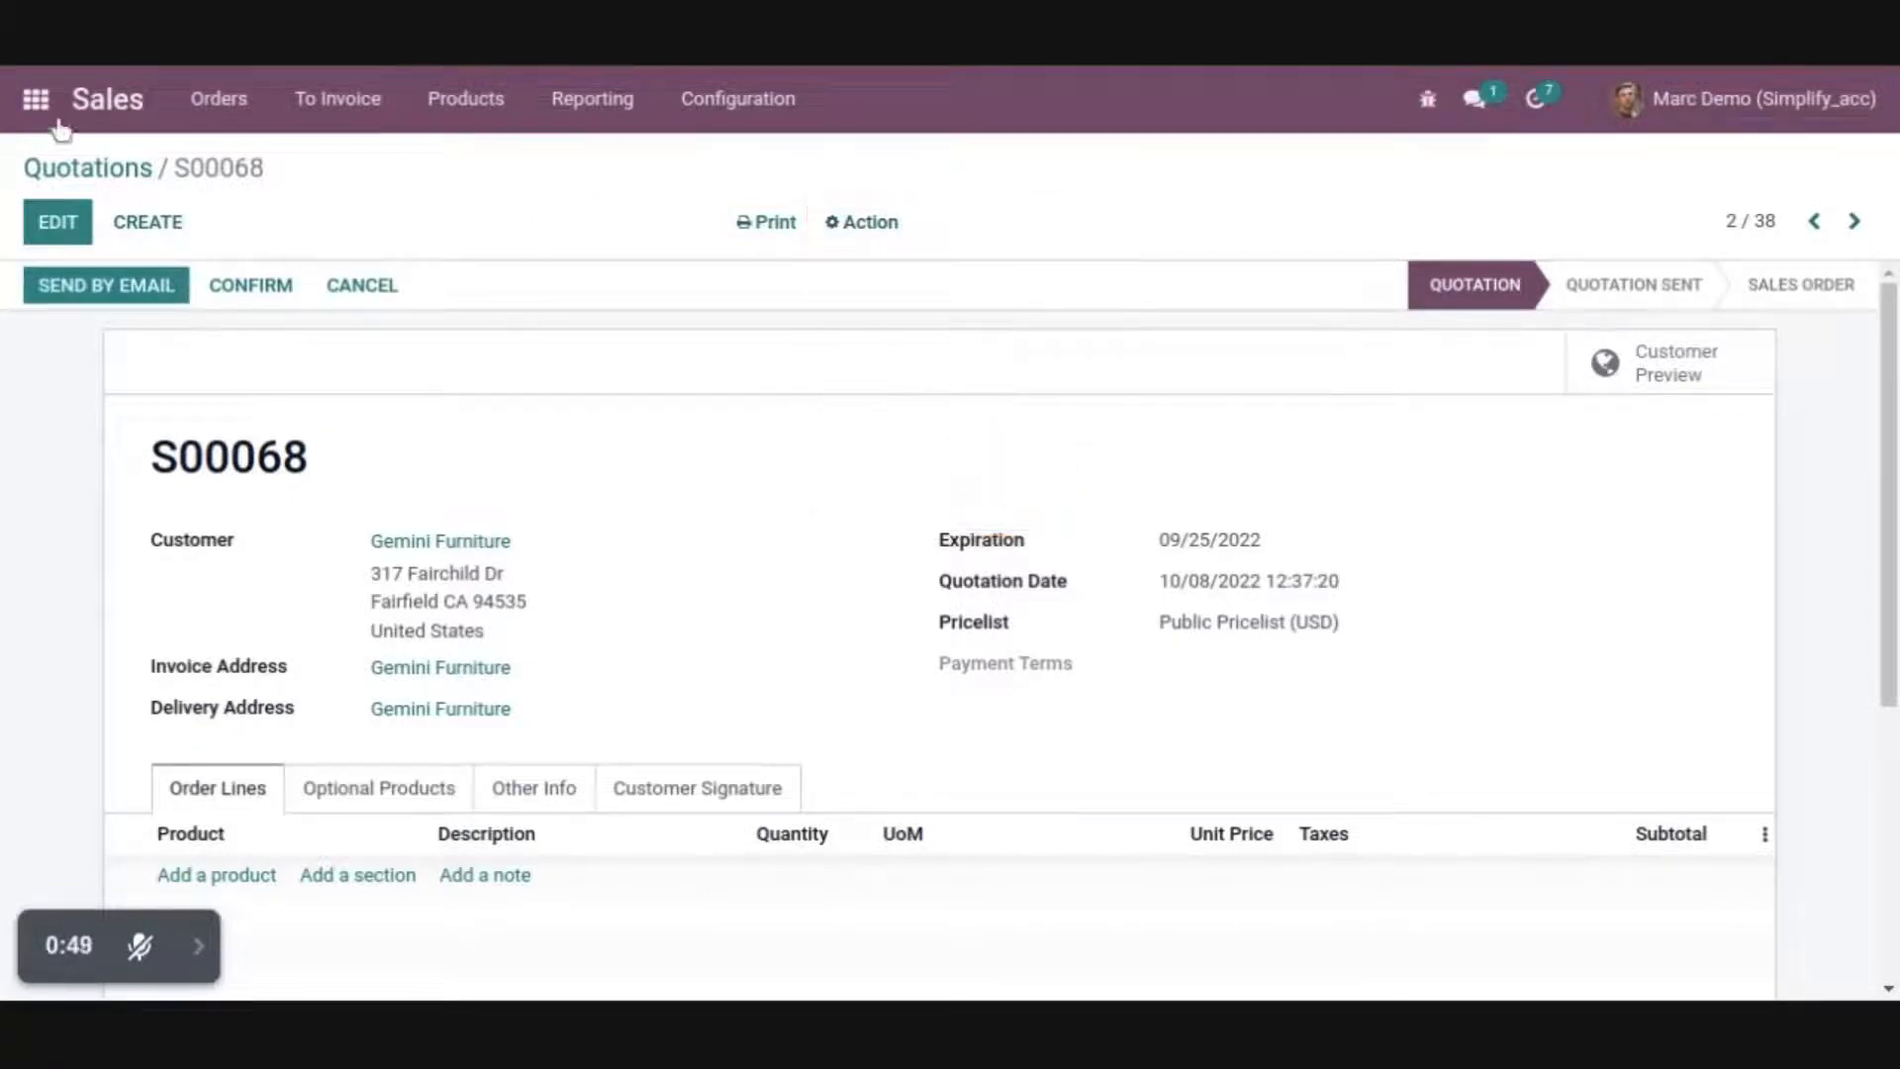
Create an Access Studio record named "Model Access Rights" and assign it to the demo user
{"action": "left_click", "coordinate": [35, 99]}
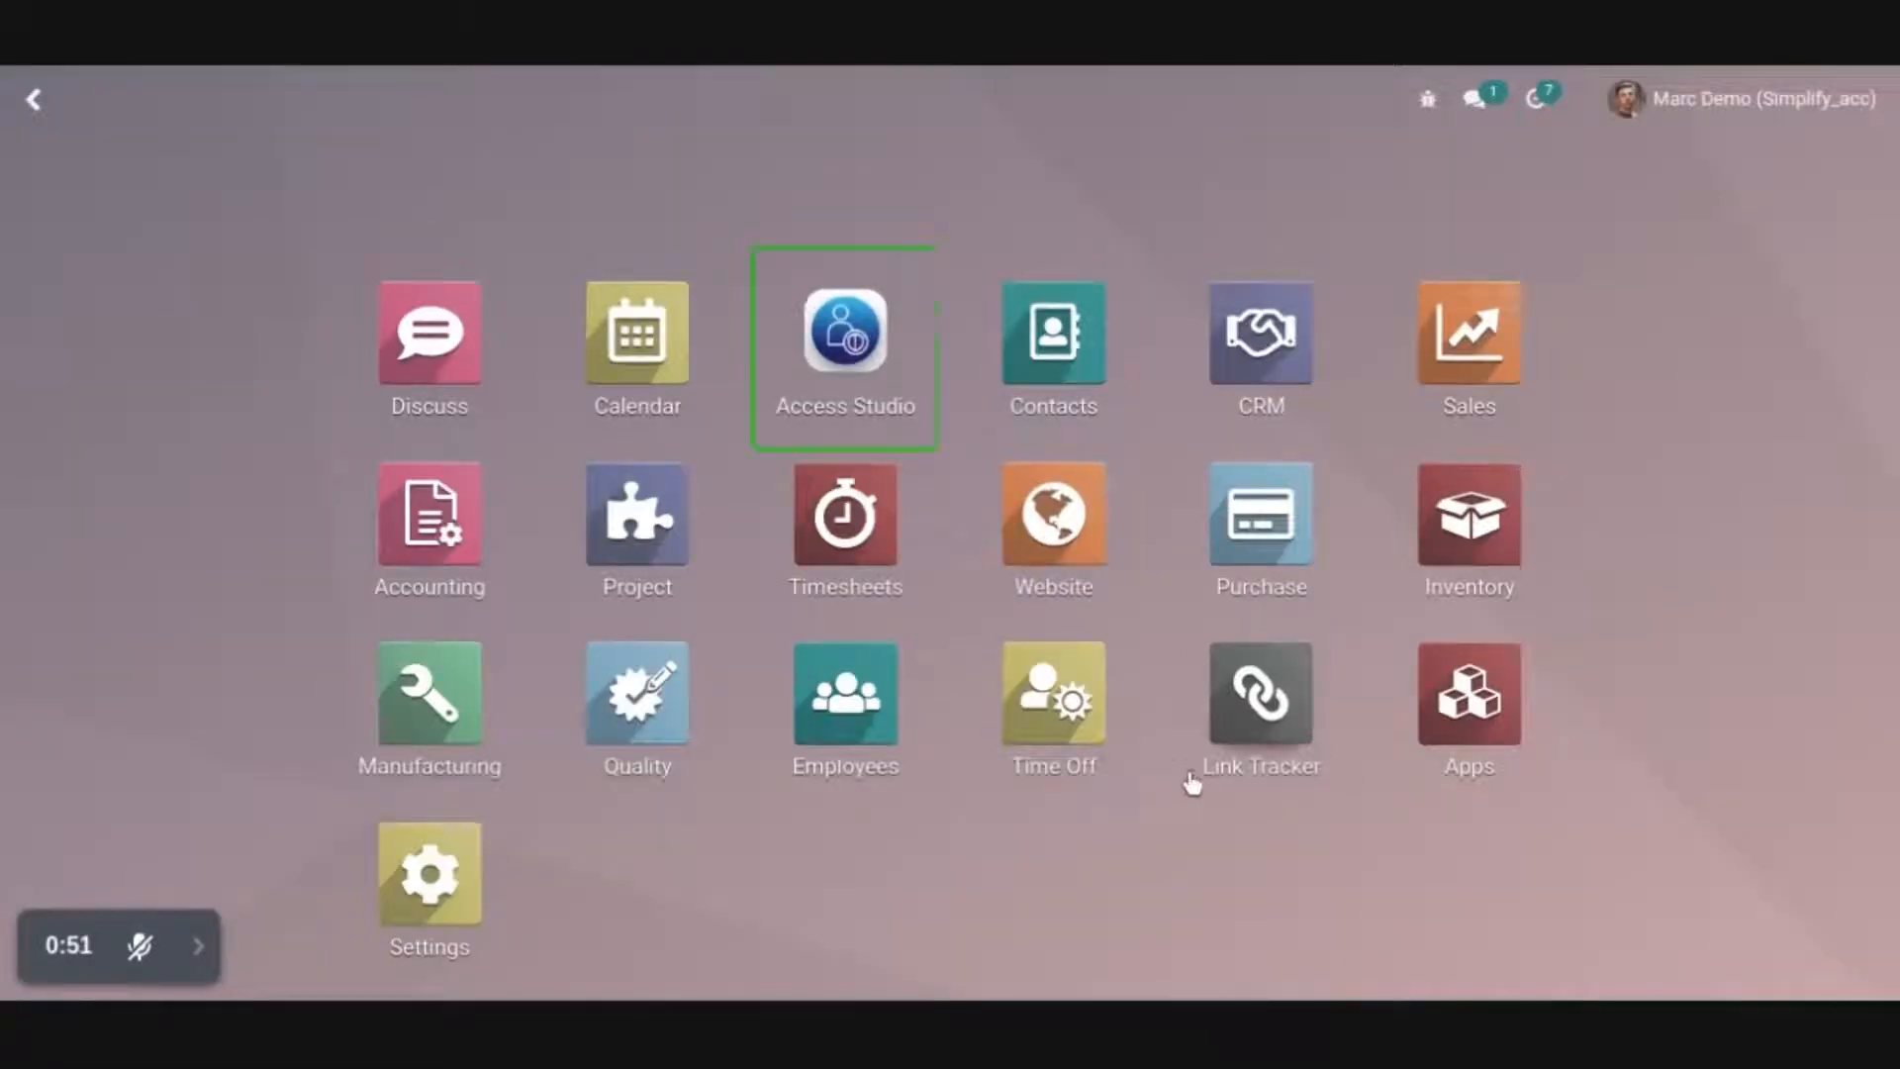
{"action": "left_click", "coordinate": [842, 337]}
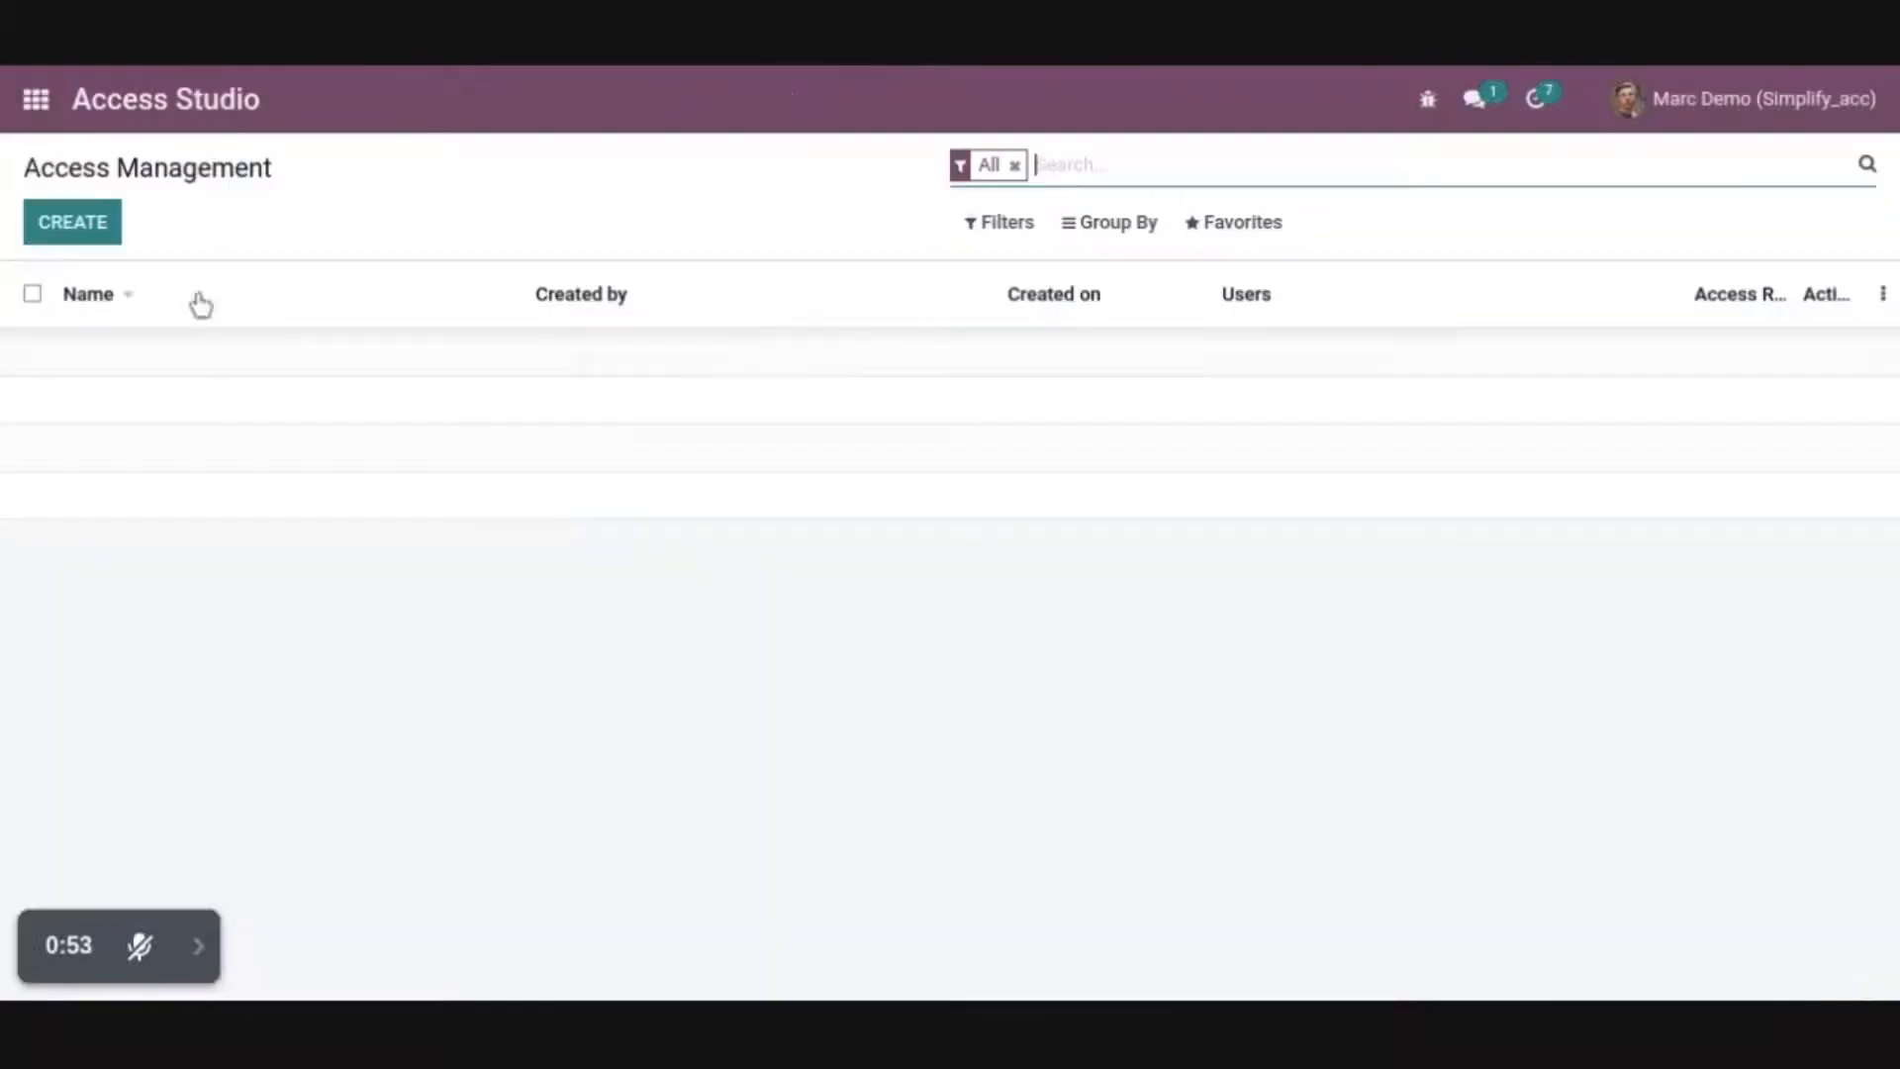
{"action": "left_click", "coordinate": [61, 236]}
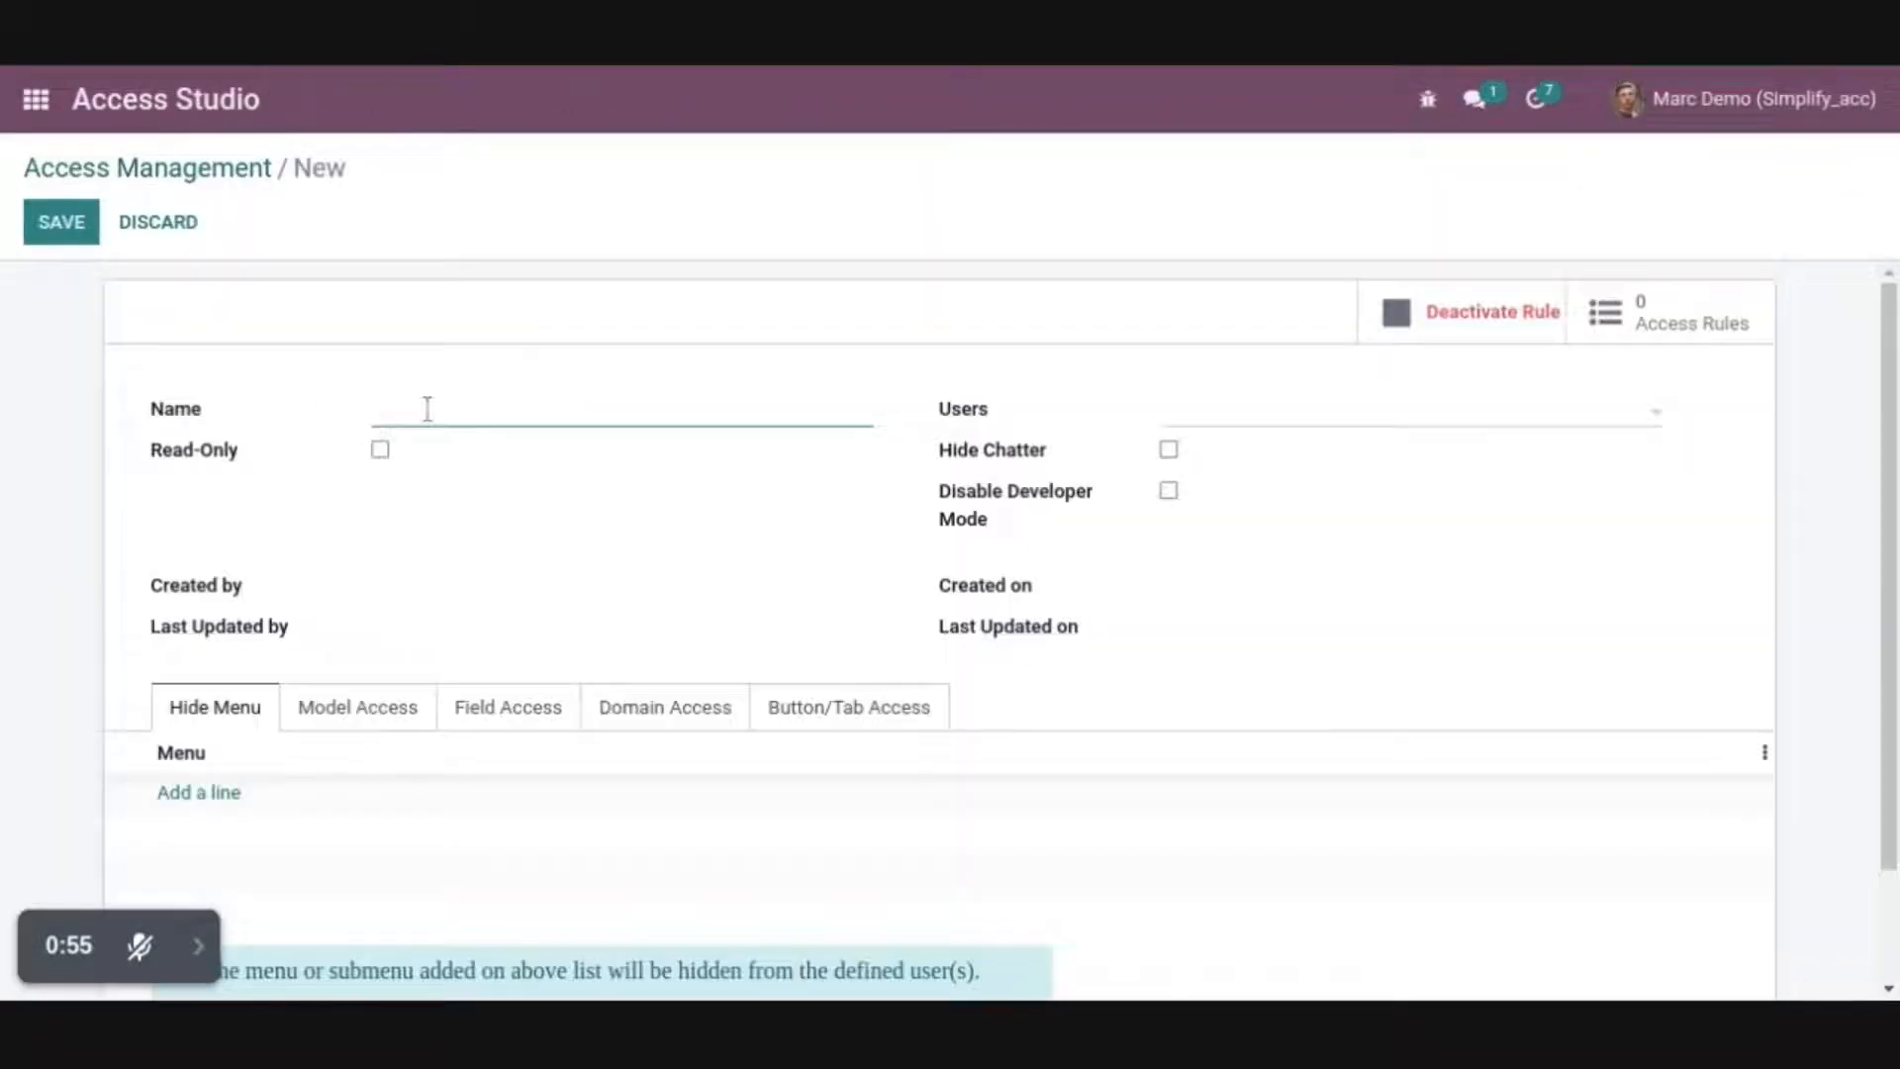
{"action": "type", "text": "Model Access Rights"}
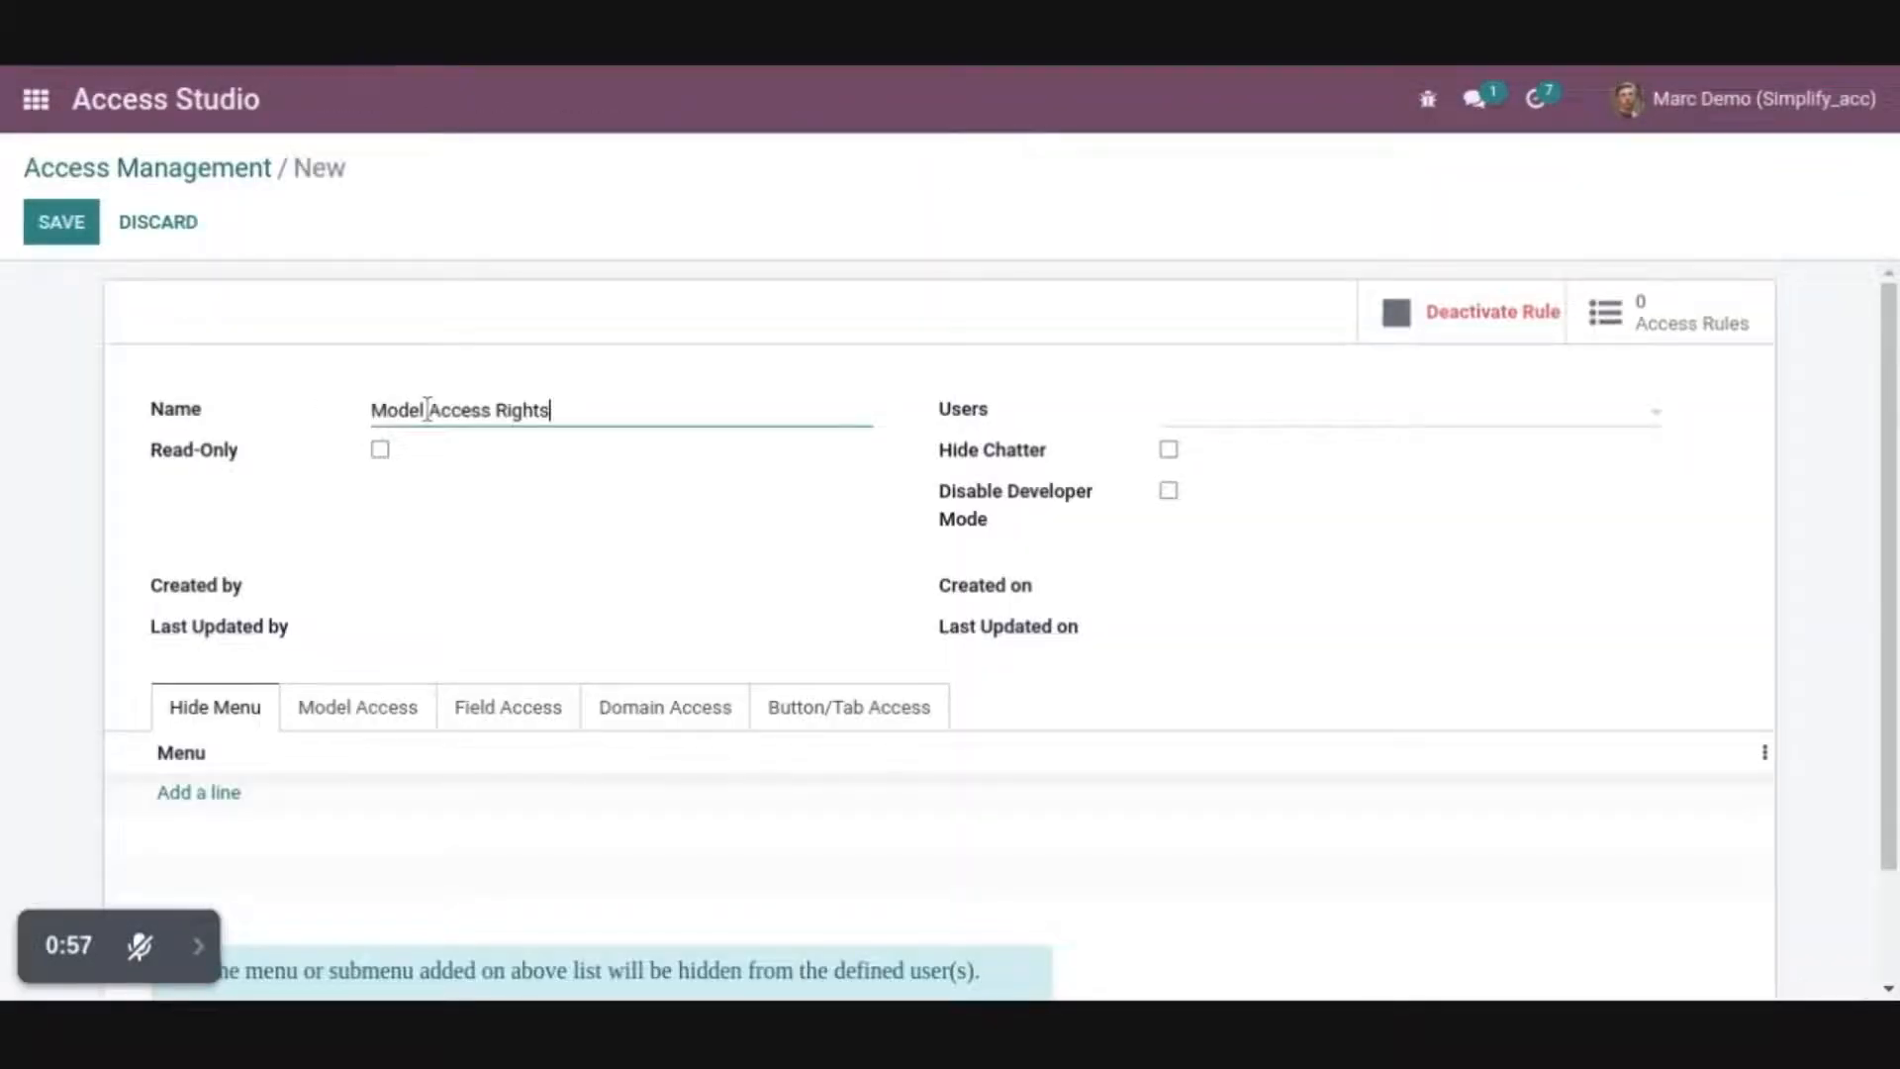
{"action": "left_click", "coordinate": [1237, 411]}
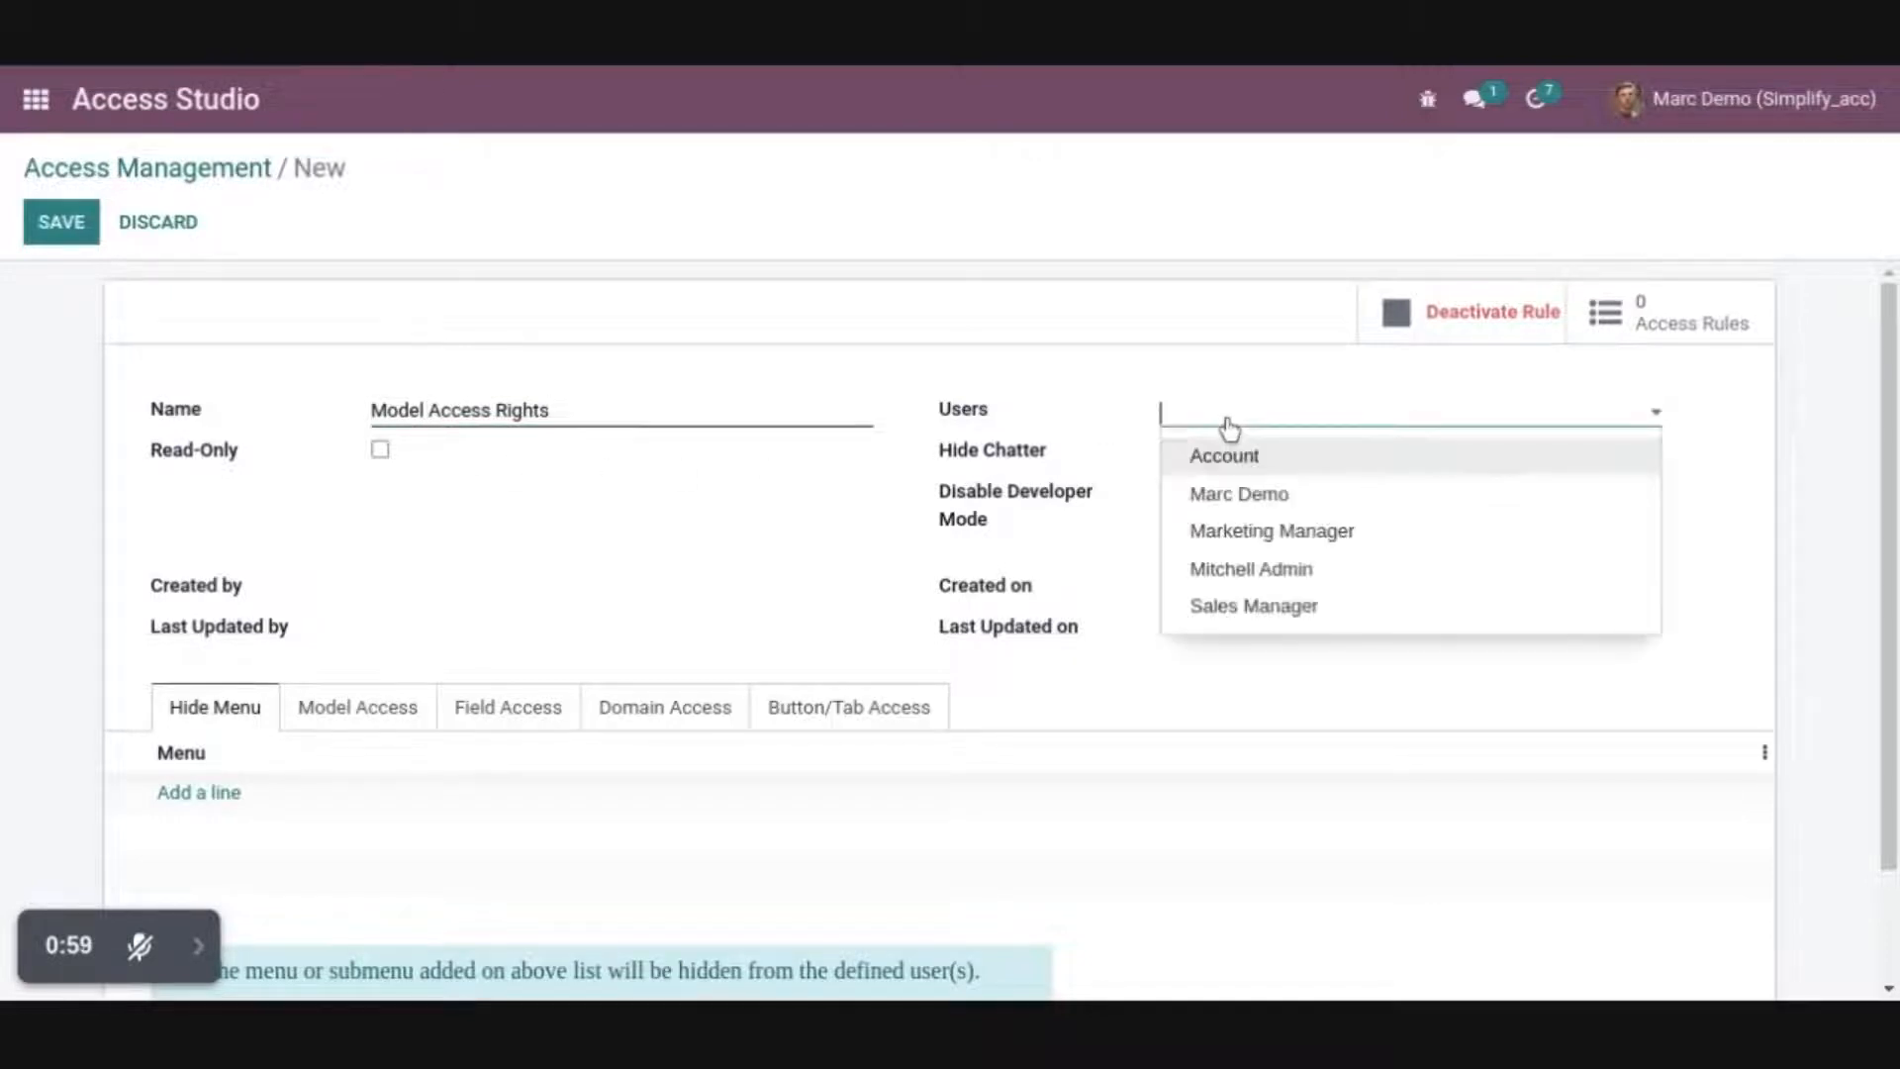
{"action": "left_click", "coordinate": [1252, 499]}
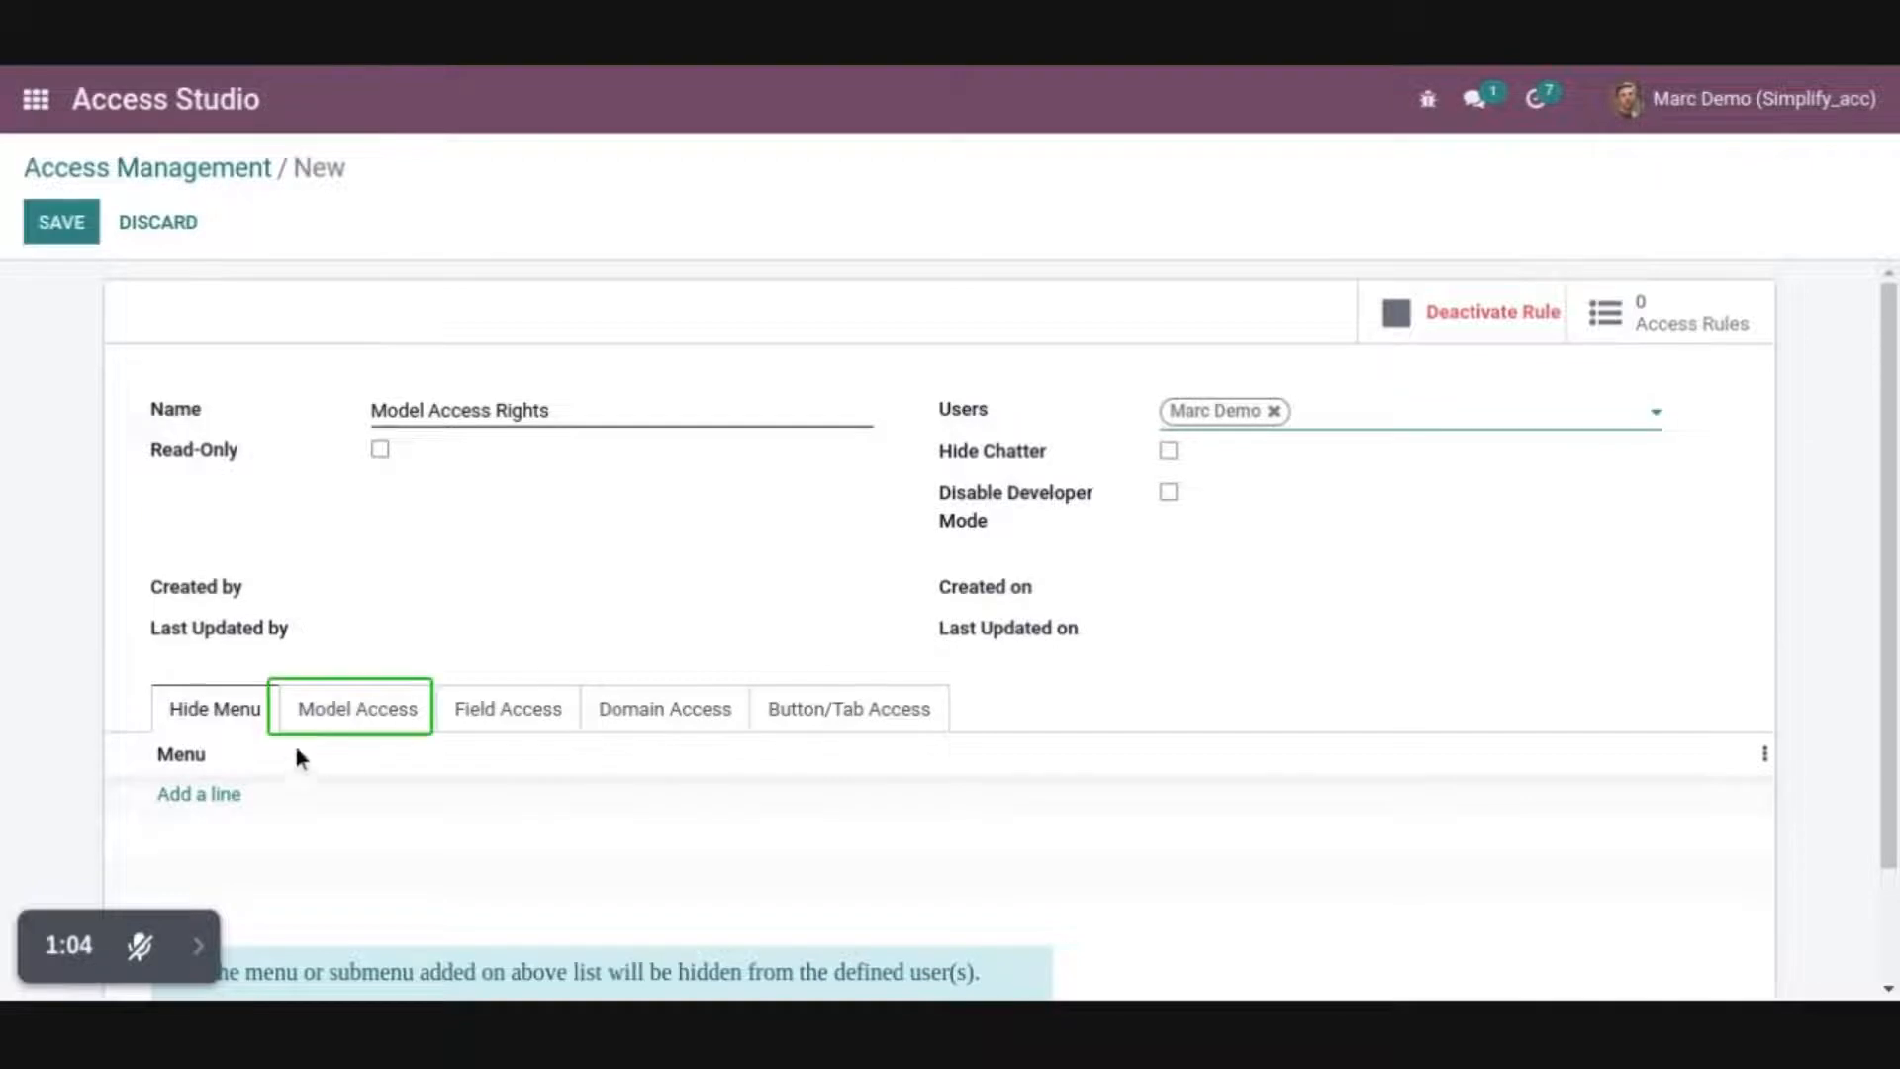
Add a model access line for Sales Order that hides the PRO-FORMA Invoice and Quotation / Order reports
{"action": "left_click", "coordinate": [339, 725]}
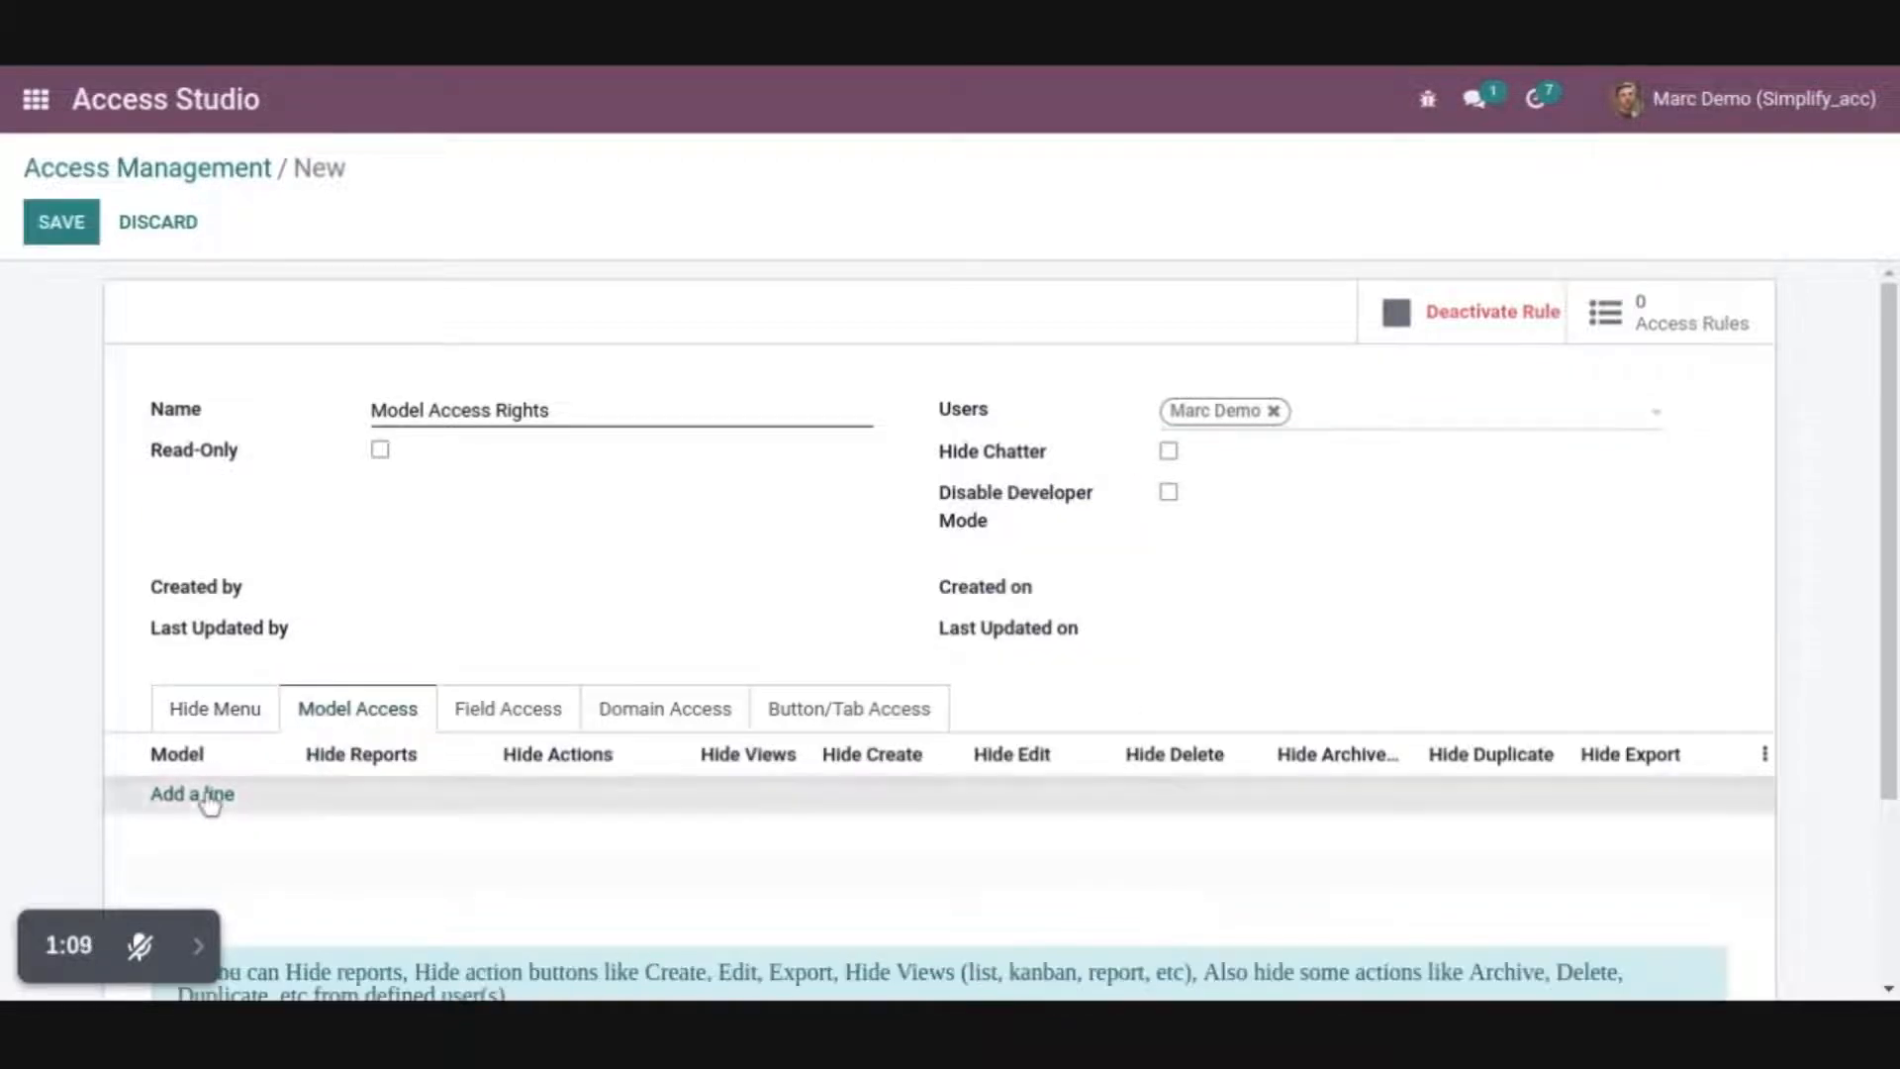
{"action": "left_click", "coordinate": [210, 795]}
{"action": "type", "text": "Sale"}
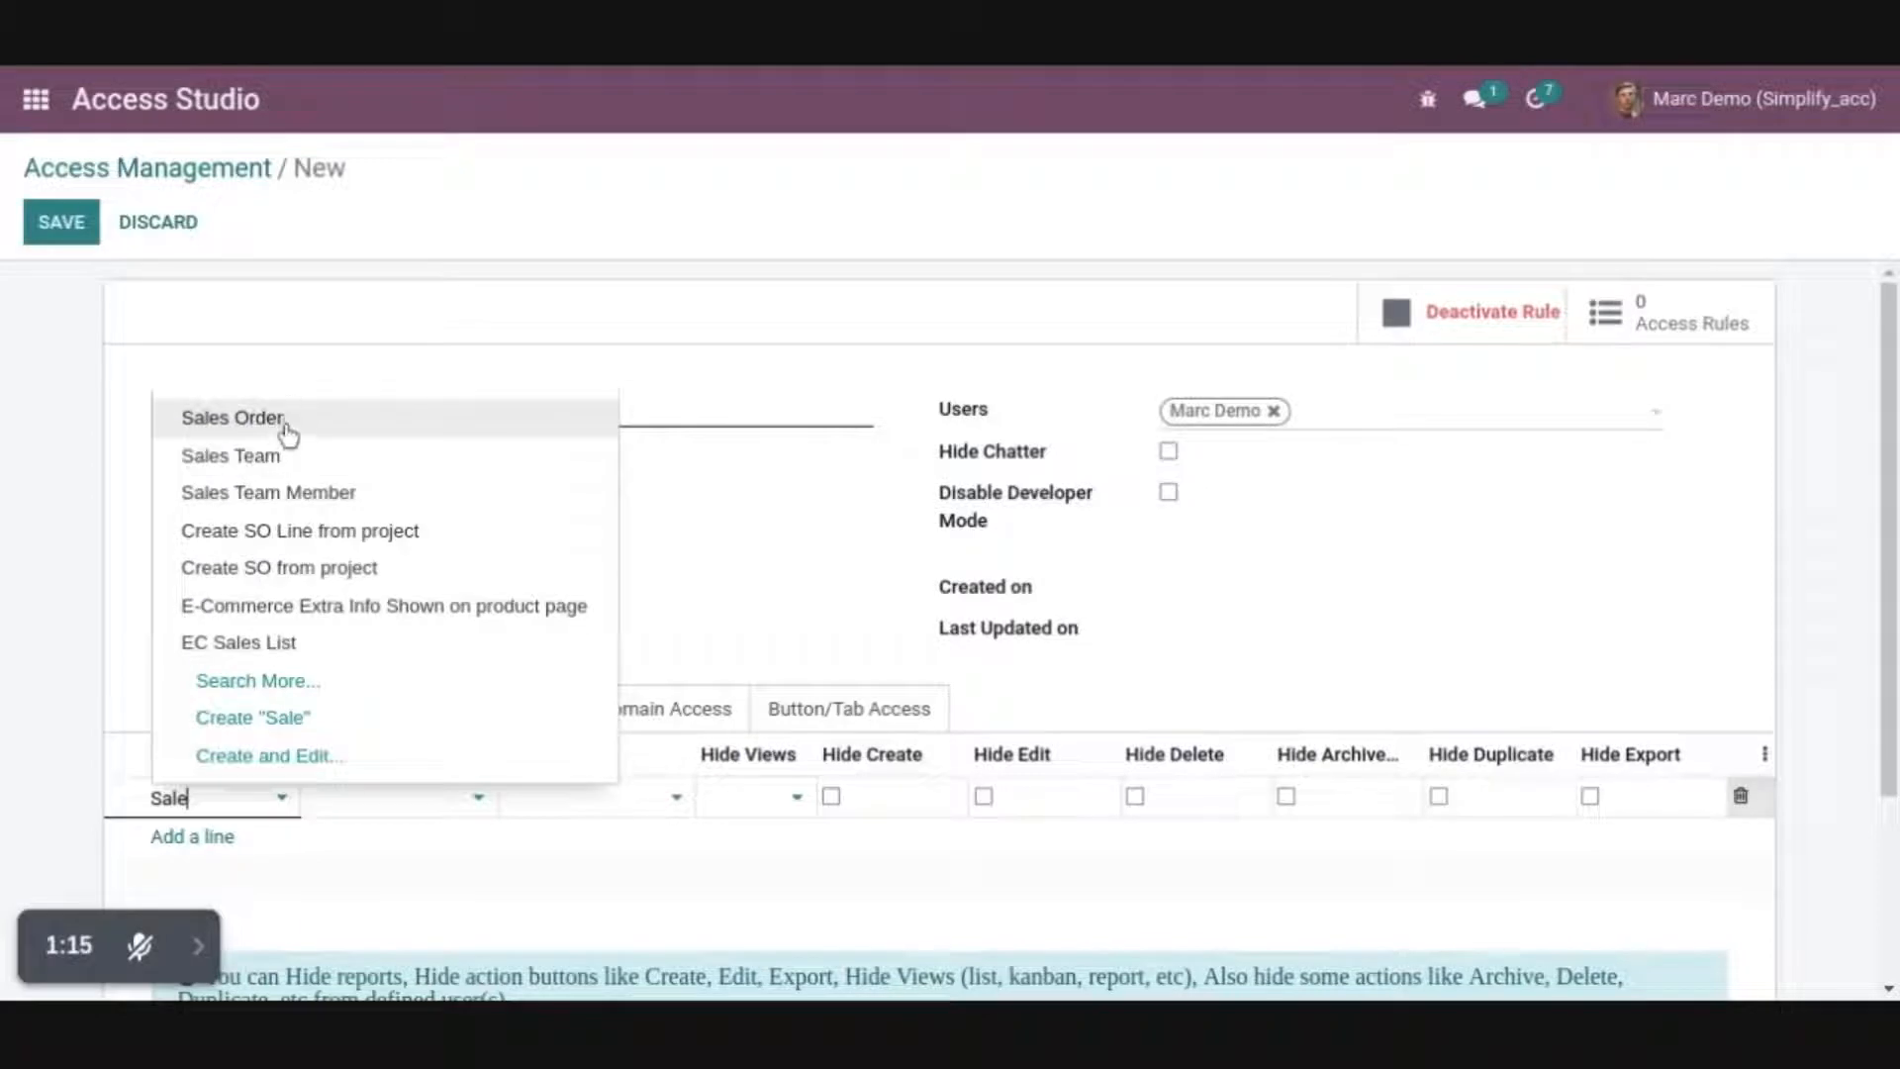
{"action": "left_click", "coordinate": [287, 423]}
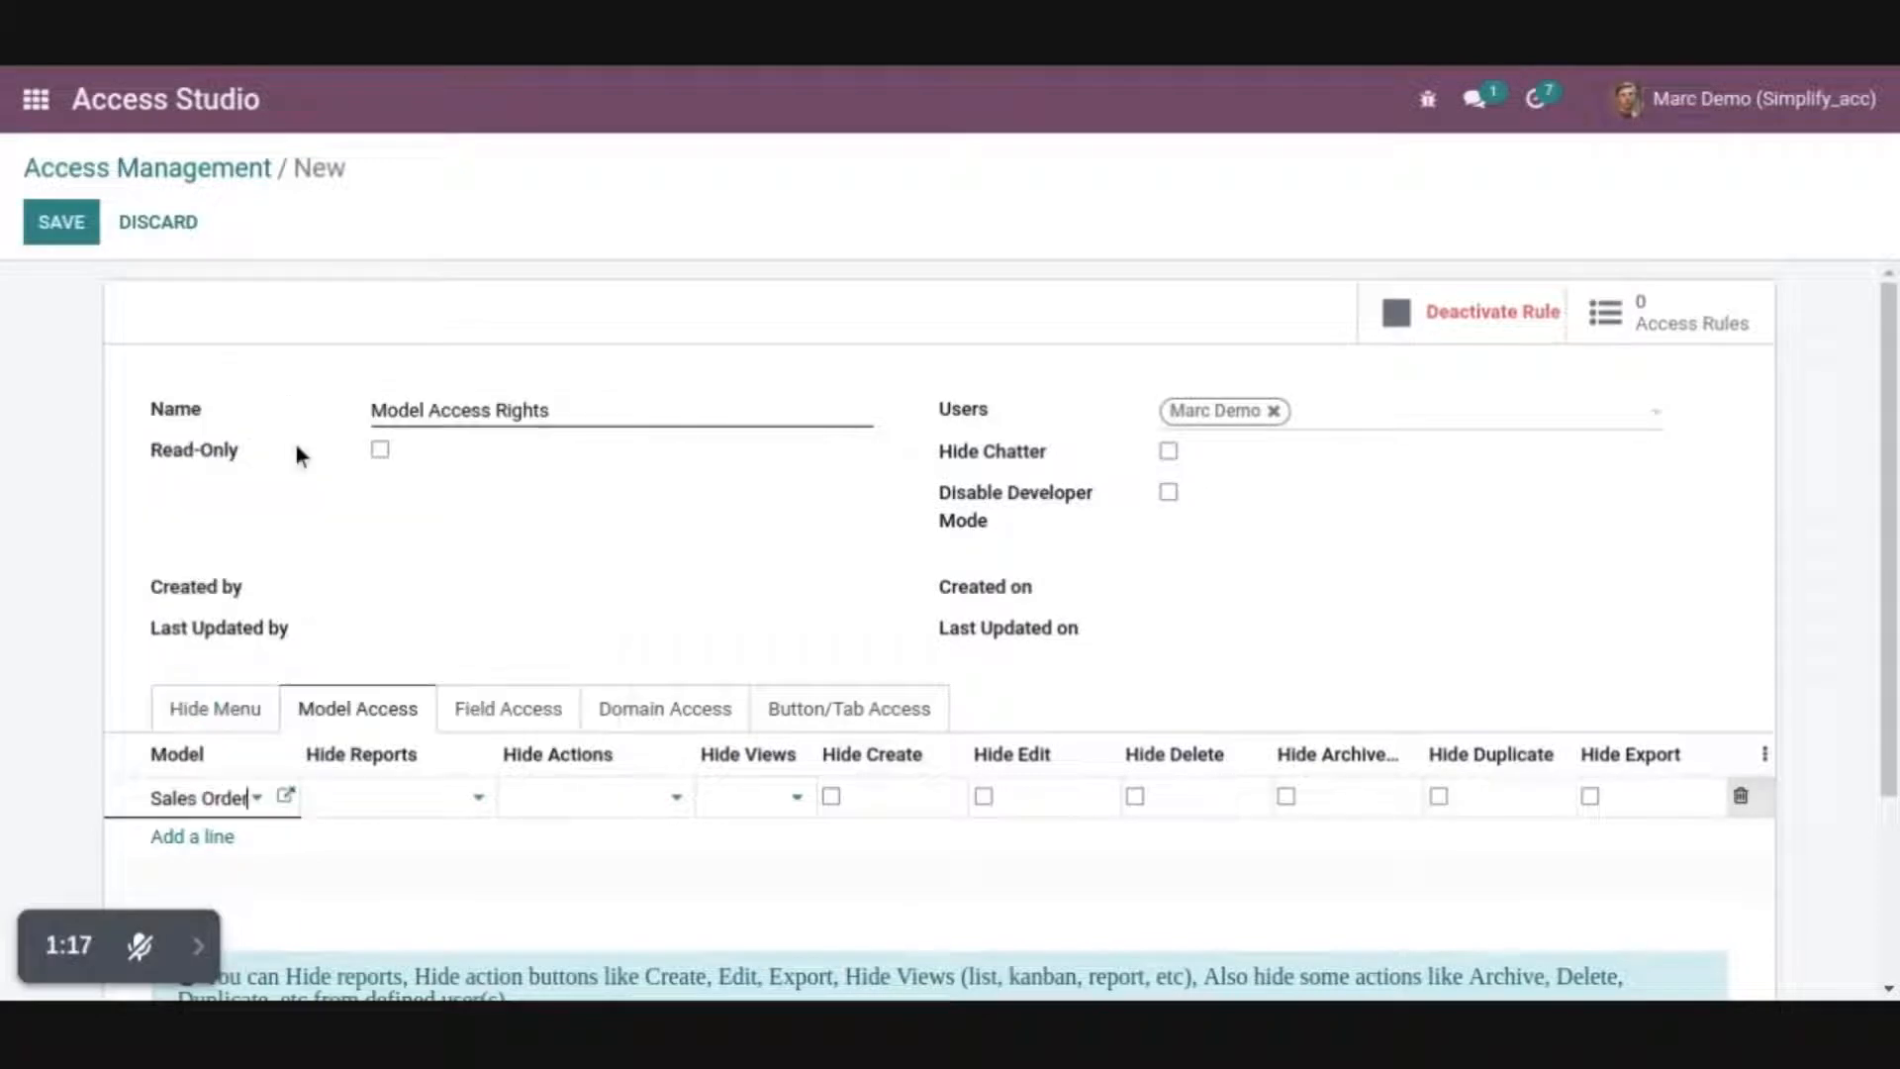
{"action": "left_click", "coordinate": [395, 804]}
{"action": "left_click", "coordinate": [403, 841]}
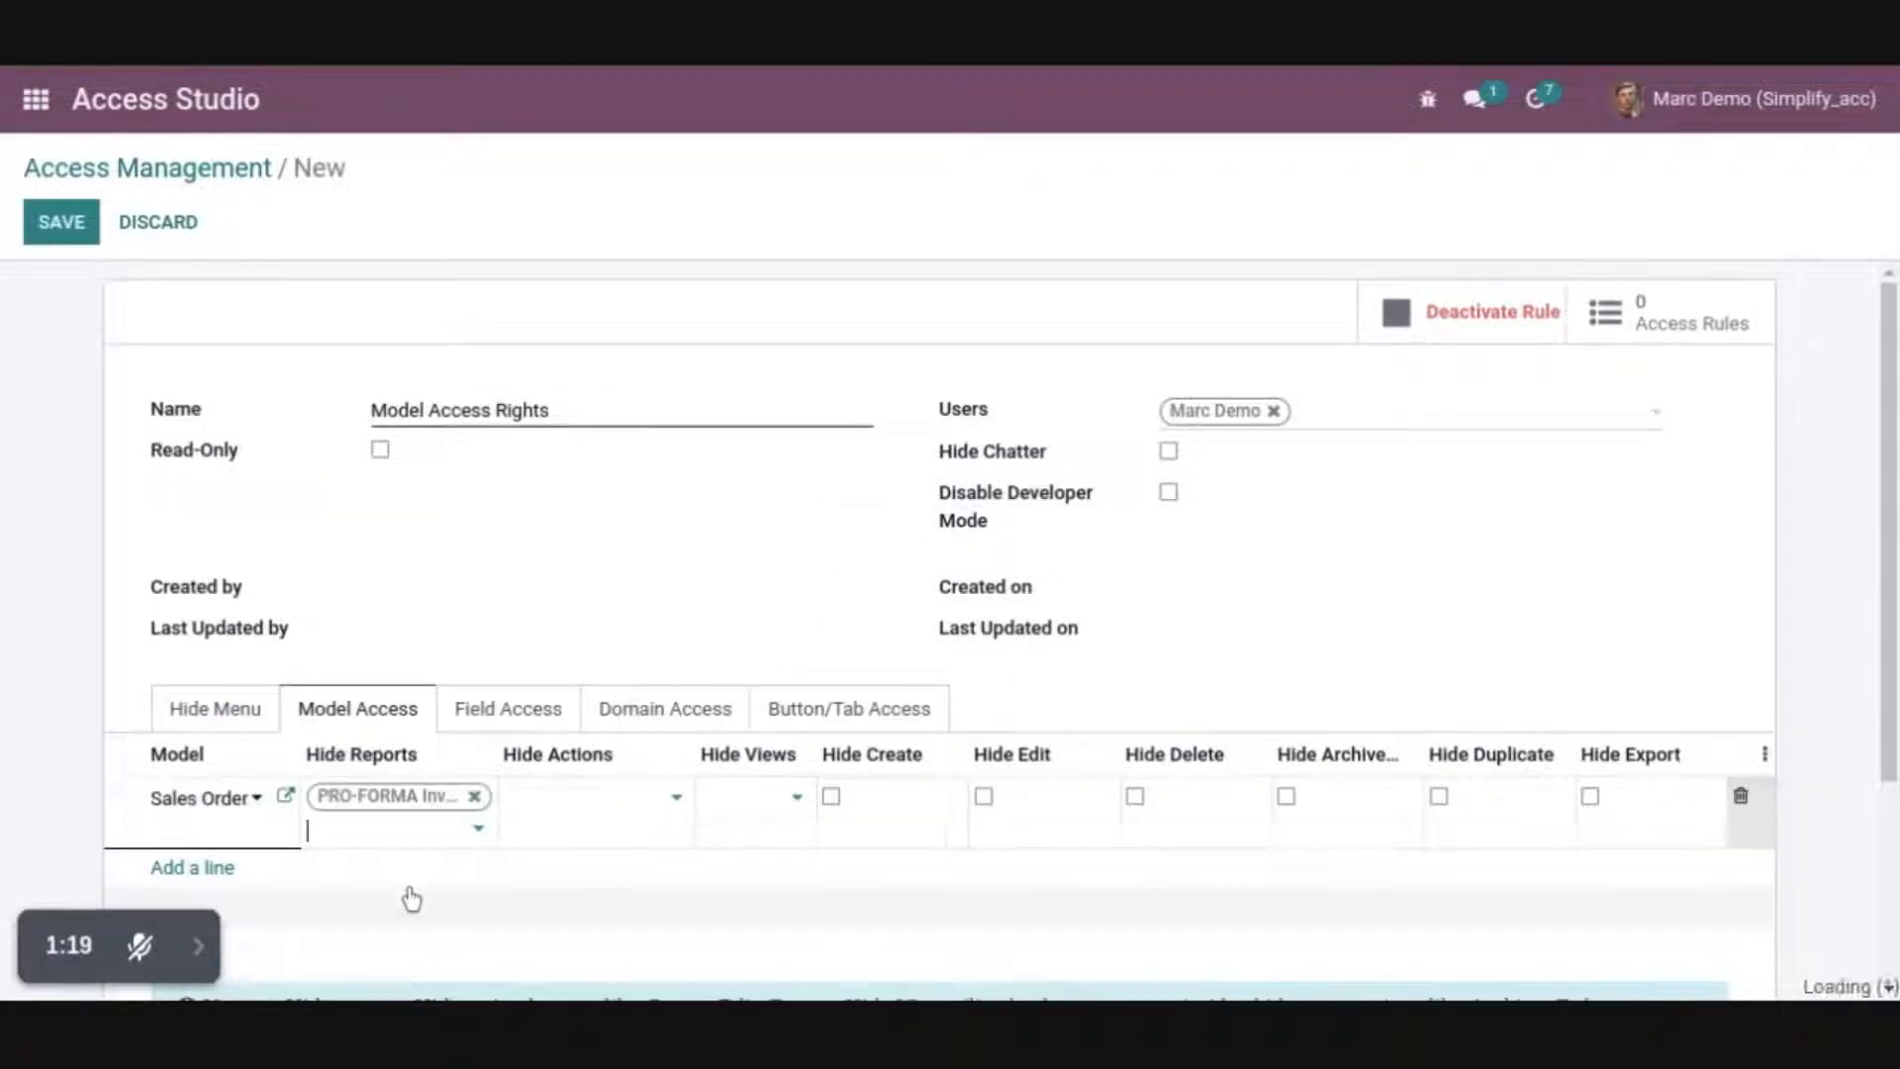
{"action": "left_click", "coordinate": [374, 838]}
{"action": "left_click", "coordinate": [399, 874]}
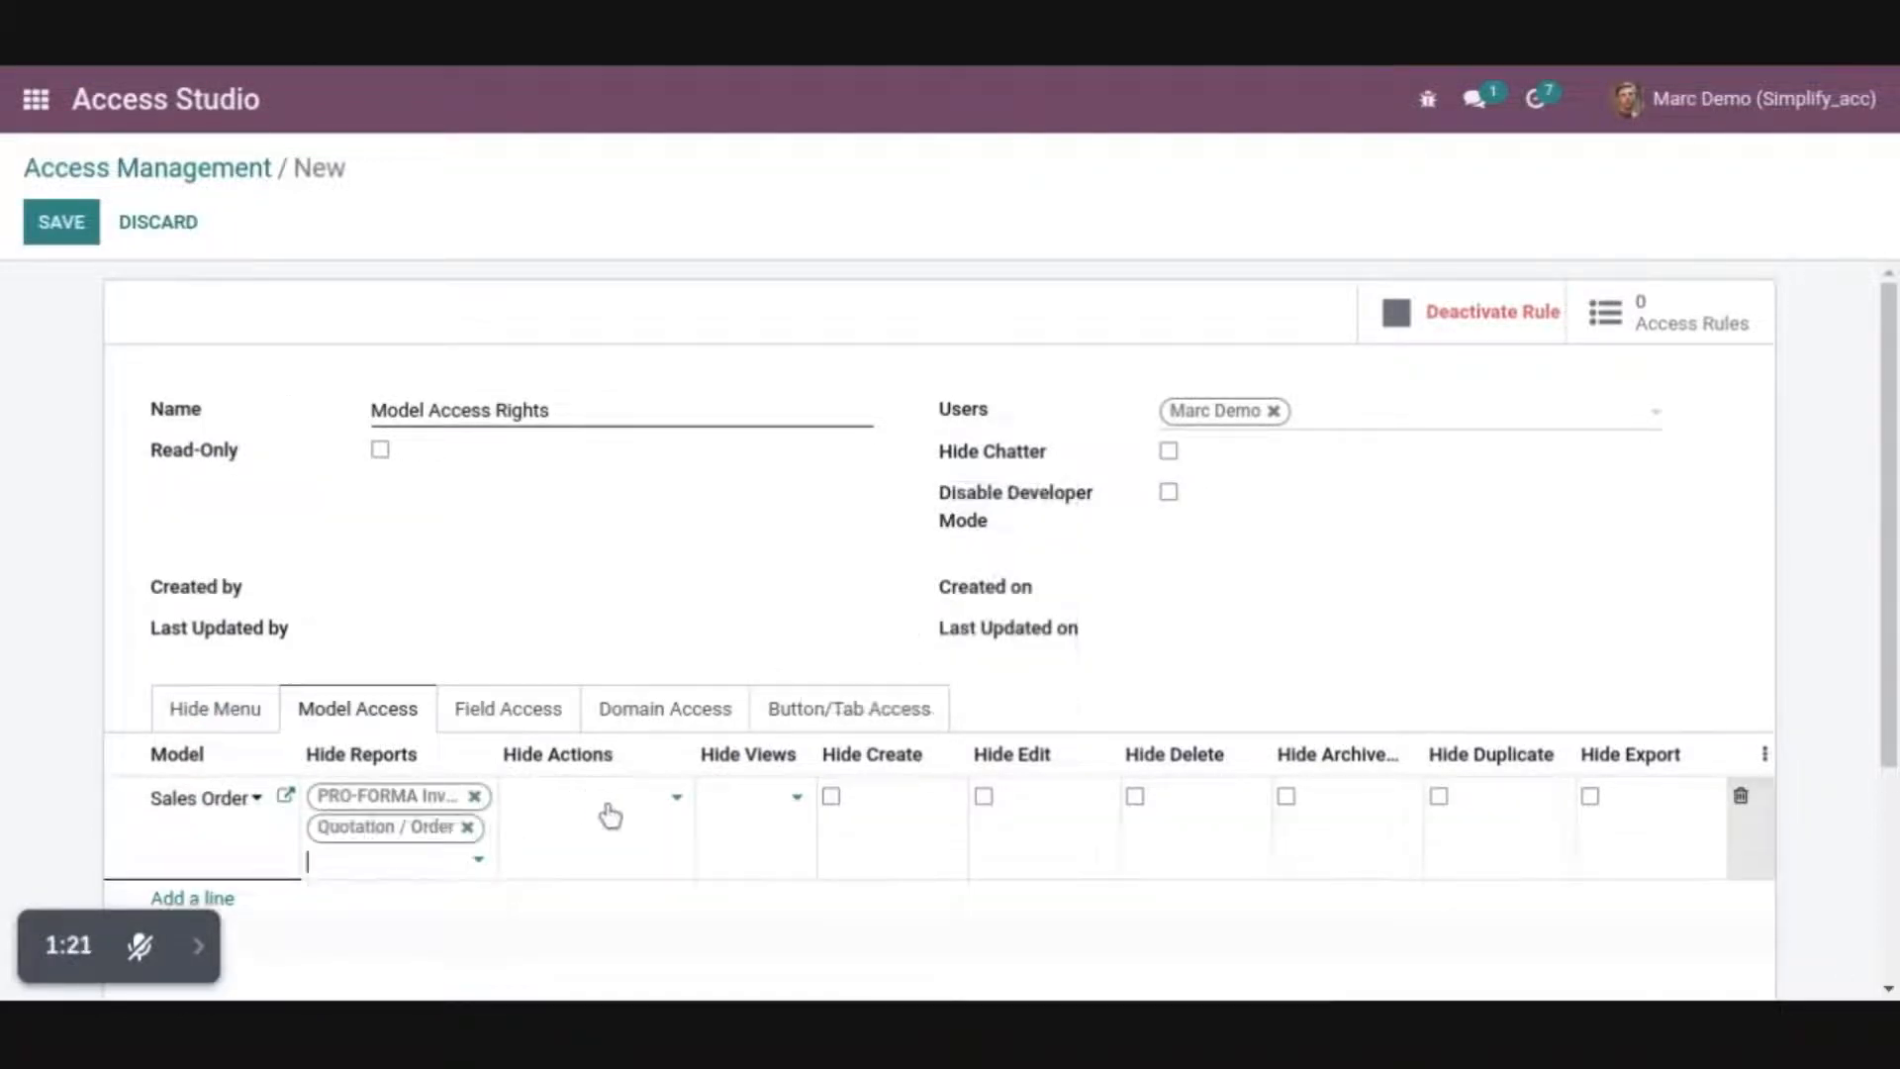
Hide the Send a Cart Recovery Email, Accrued Revenue Entry, Generate a Payment Link and Mark Quotation as Sent actions for Sales Order
{"action": "left_click", "coordinate": [606, 800]}
{"action": "left_click", "coordinate": [586, 720]}
{"action": "left_click", "coordinate": [600, 829]}
{"action": "left_click", "coordinate": [606, 637]}
{"action": "left_click", "coordinate": [613, 860]}
{"action": "left_click", "coordinate": [608, 744]}
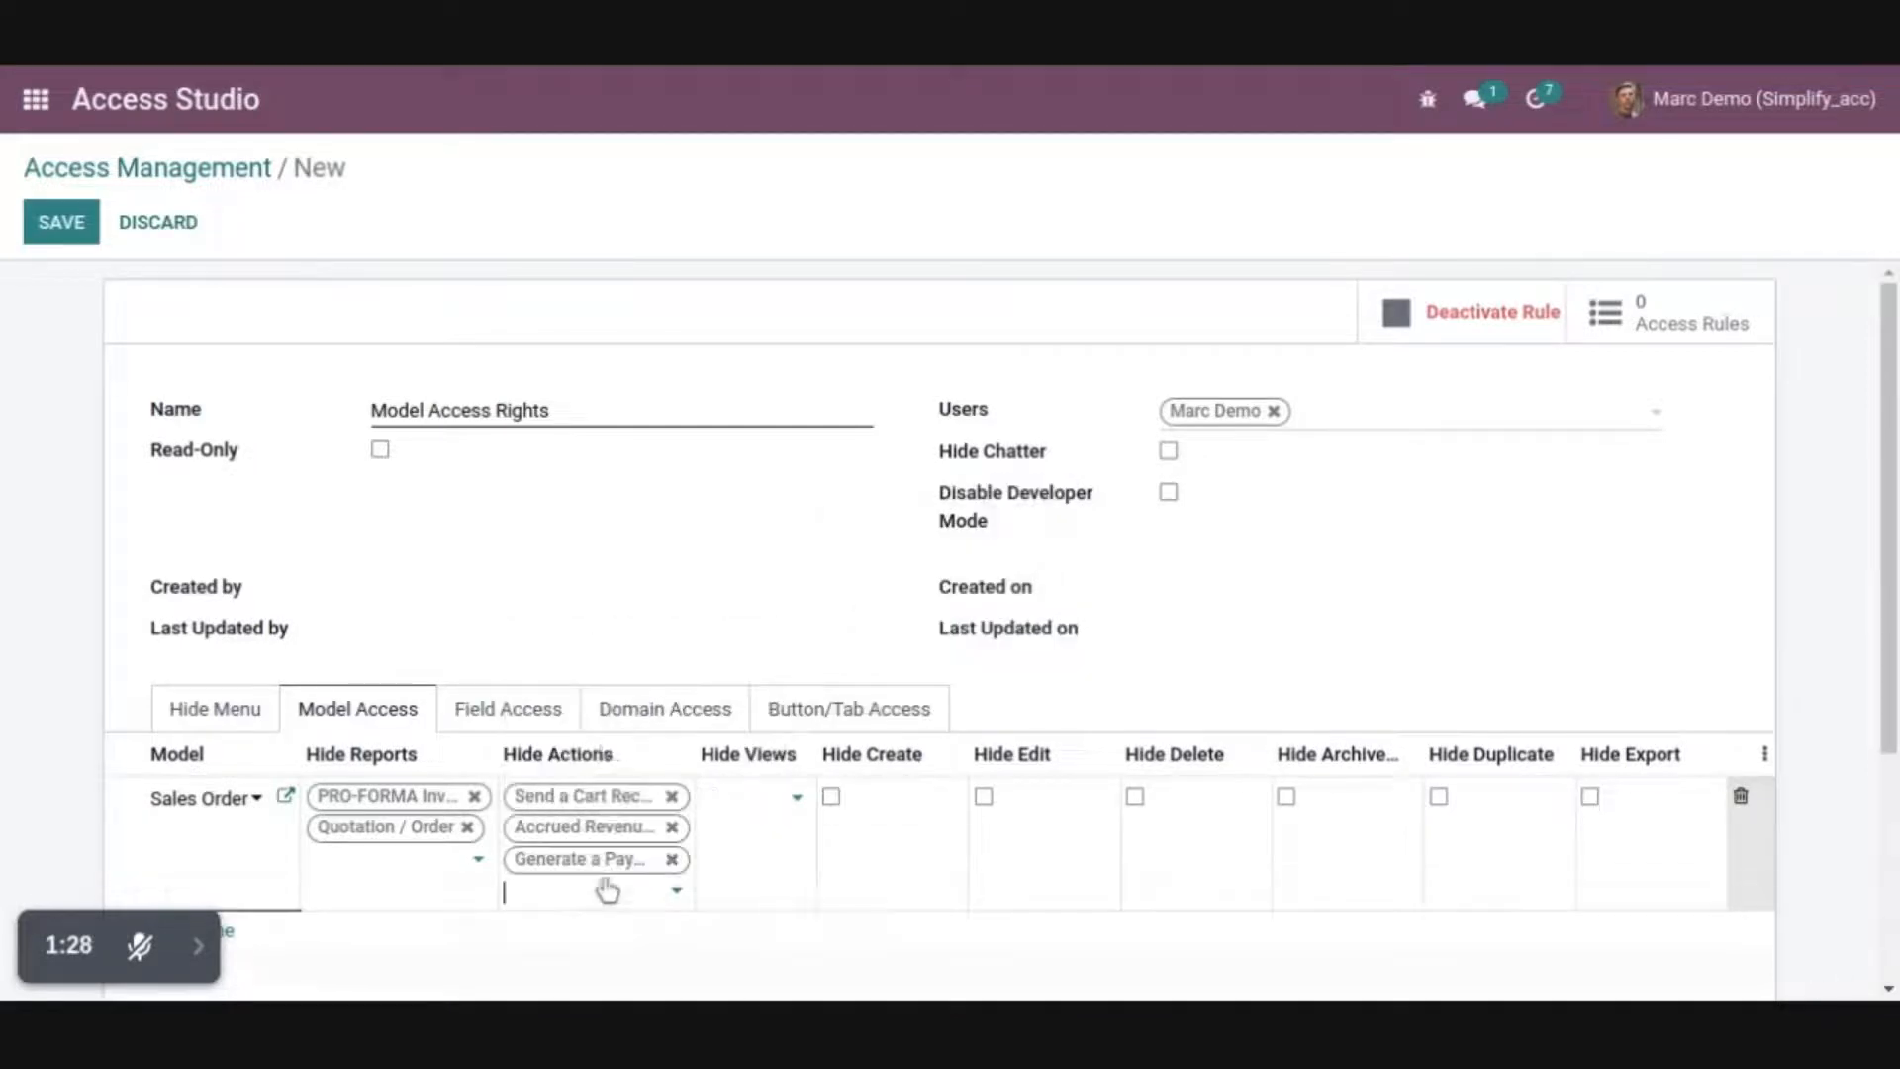
{"action": "left_click", "coordinate": [608, 891]}
{"action": "left_click", "coordinate": [594, 811]}
Hide the Graph, Pivot, Calendar and Gantt views on the Sales Order model access line
{"action": "left_click", "coordinate": [787, 804]}
{"action": "left_click", "coordinate": [748, 498]}
{"action": "left_click", "coordinate": [792, 827]}
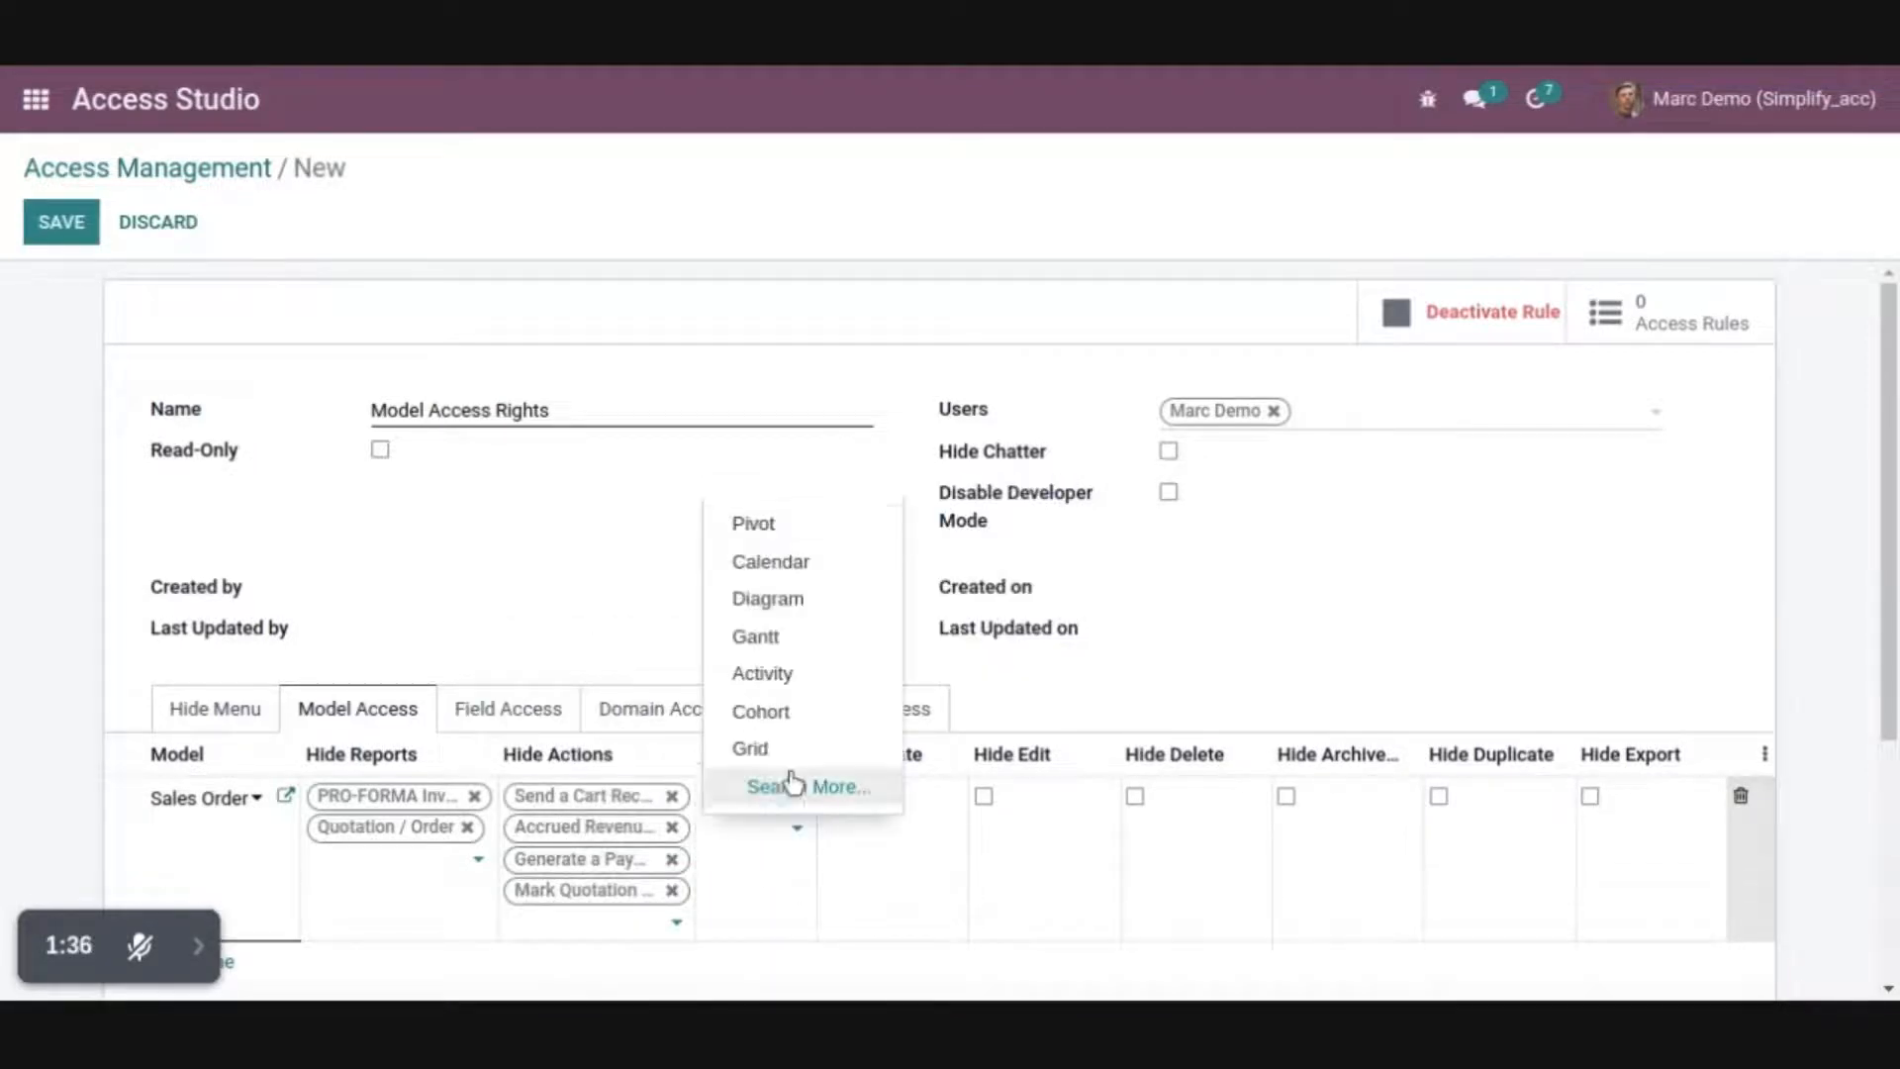
{"action": "left_click", "coordinate": [753, 523]}
{"action": "left_click", "coordinate": [793, 863]}
{"action": "left_click", "coordinate": [762, 554]}
{"action": "left_click", "coordinate": [798, 893]}
{"action": "left_click", "coordinate": [755, 662]}
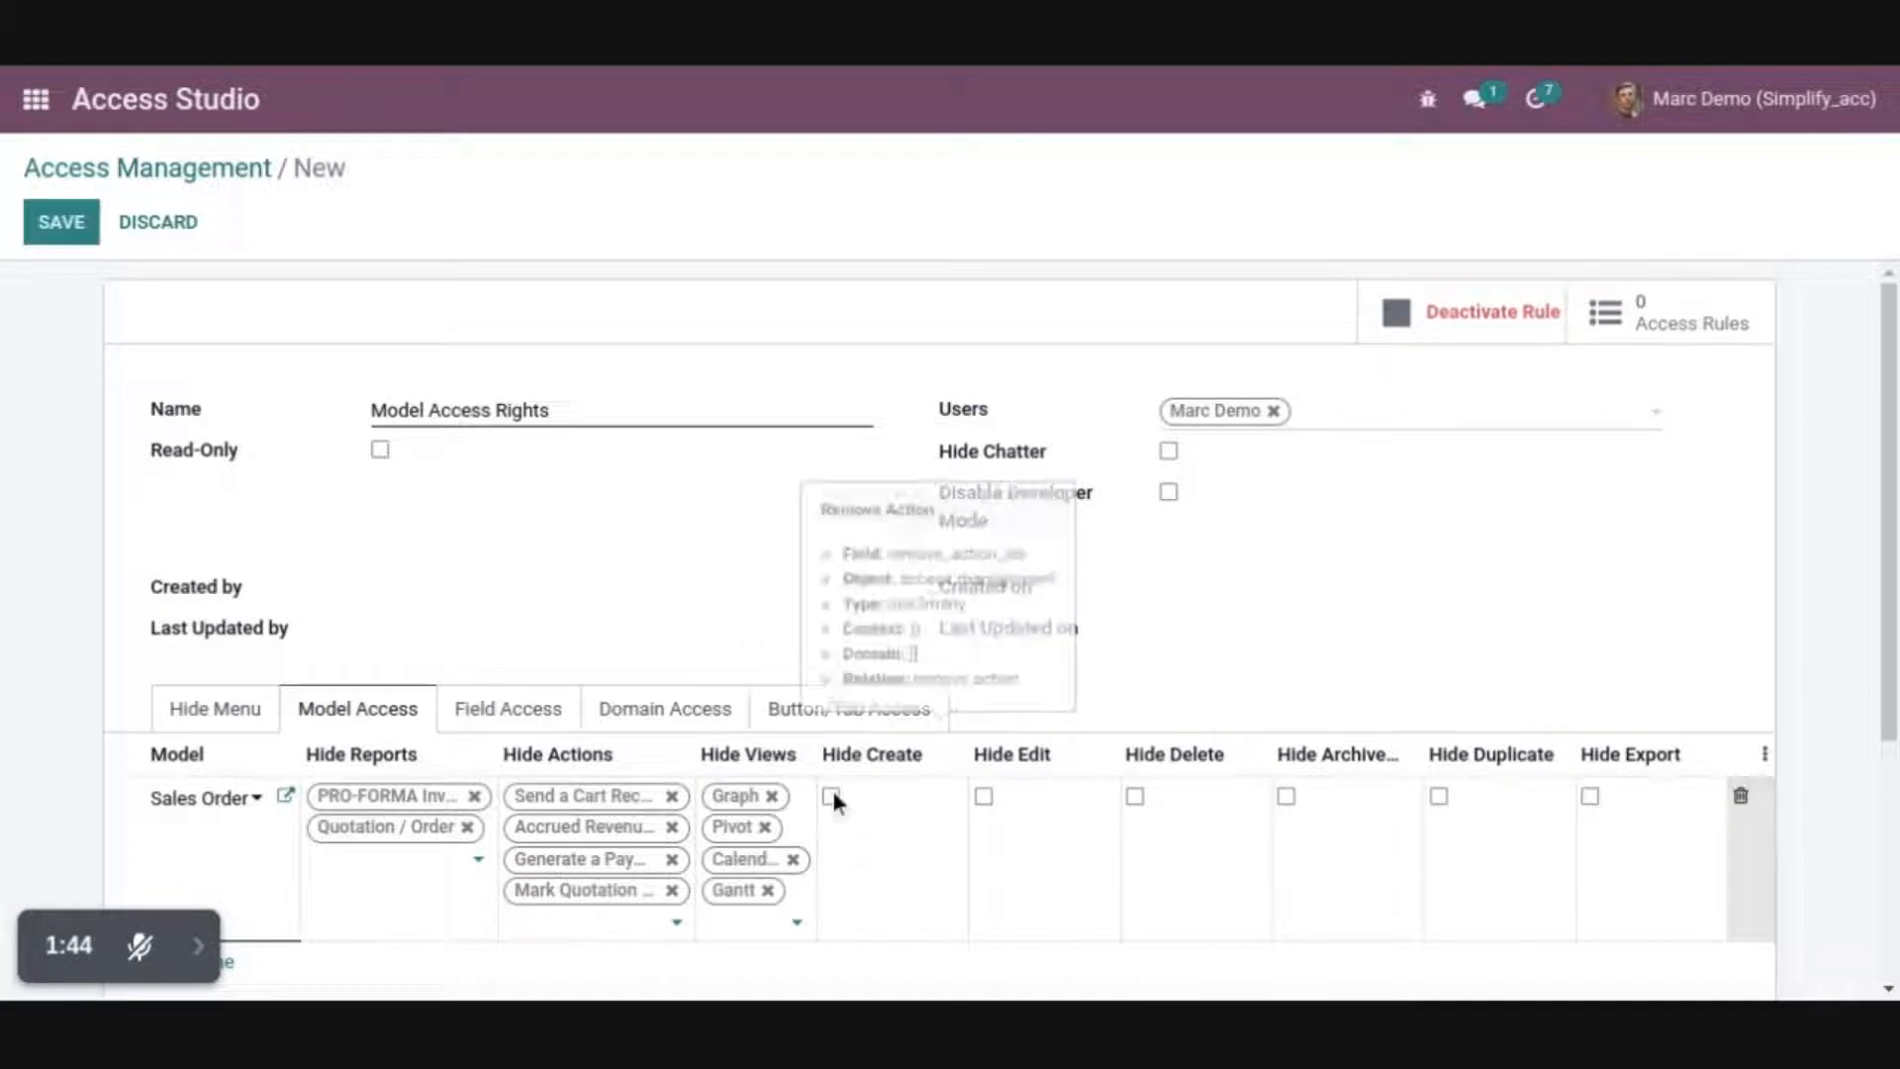
Enable Hide Create, Hide Edit, Hide Delete, Hide Duplicate and Hide Export for Sales Order, and save the access record
{"action": "left_click", "coordinate": [831, 798]}
{"action": "left_click", "coordinate": [984, 798]}
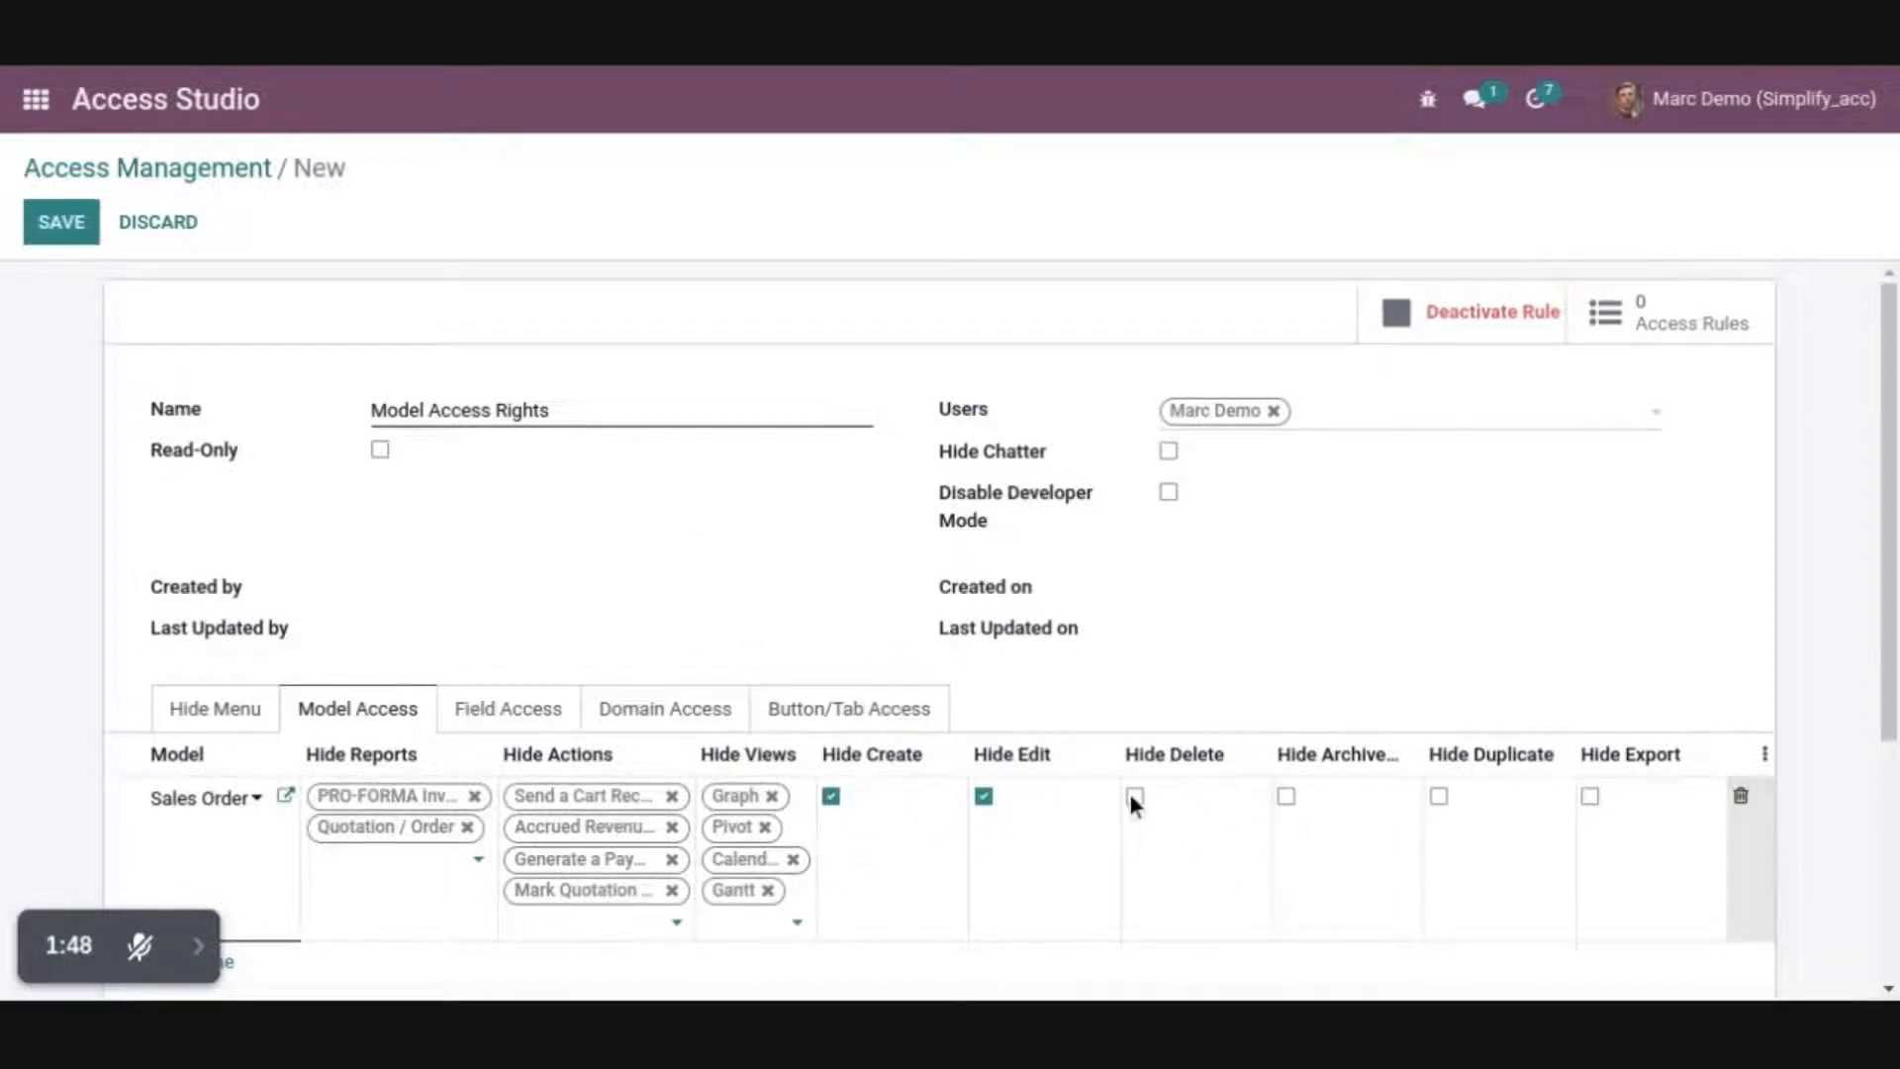
{"action": "left_click", "coordinate": [1590, 797]}
{"action": "left_click", "coordinate": [62, 221]}
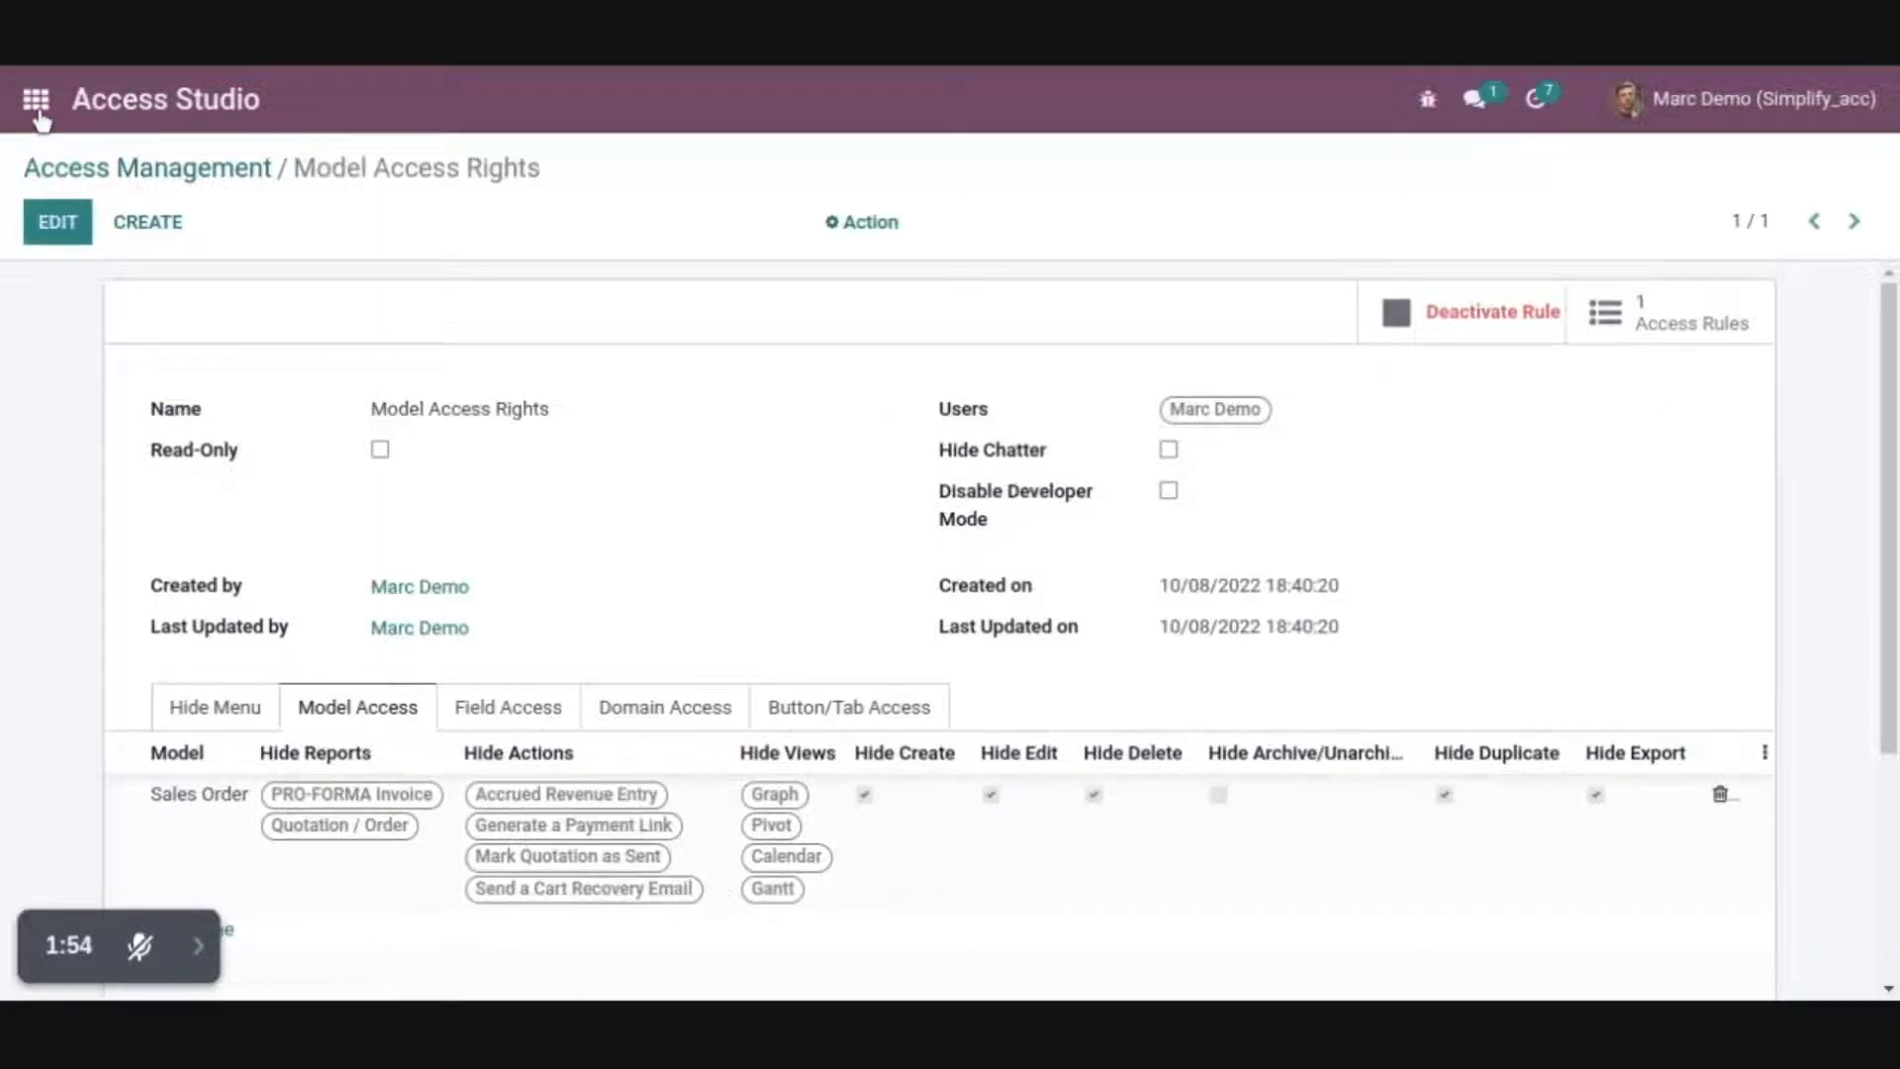
Check the available views and actions in the Sales quotations list and on the second quotation's form
{"action": "left_click", "coordinate": [36, 107]}
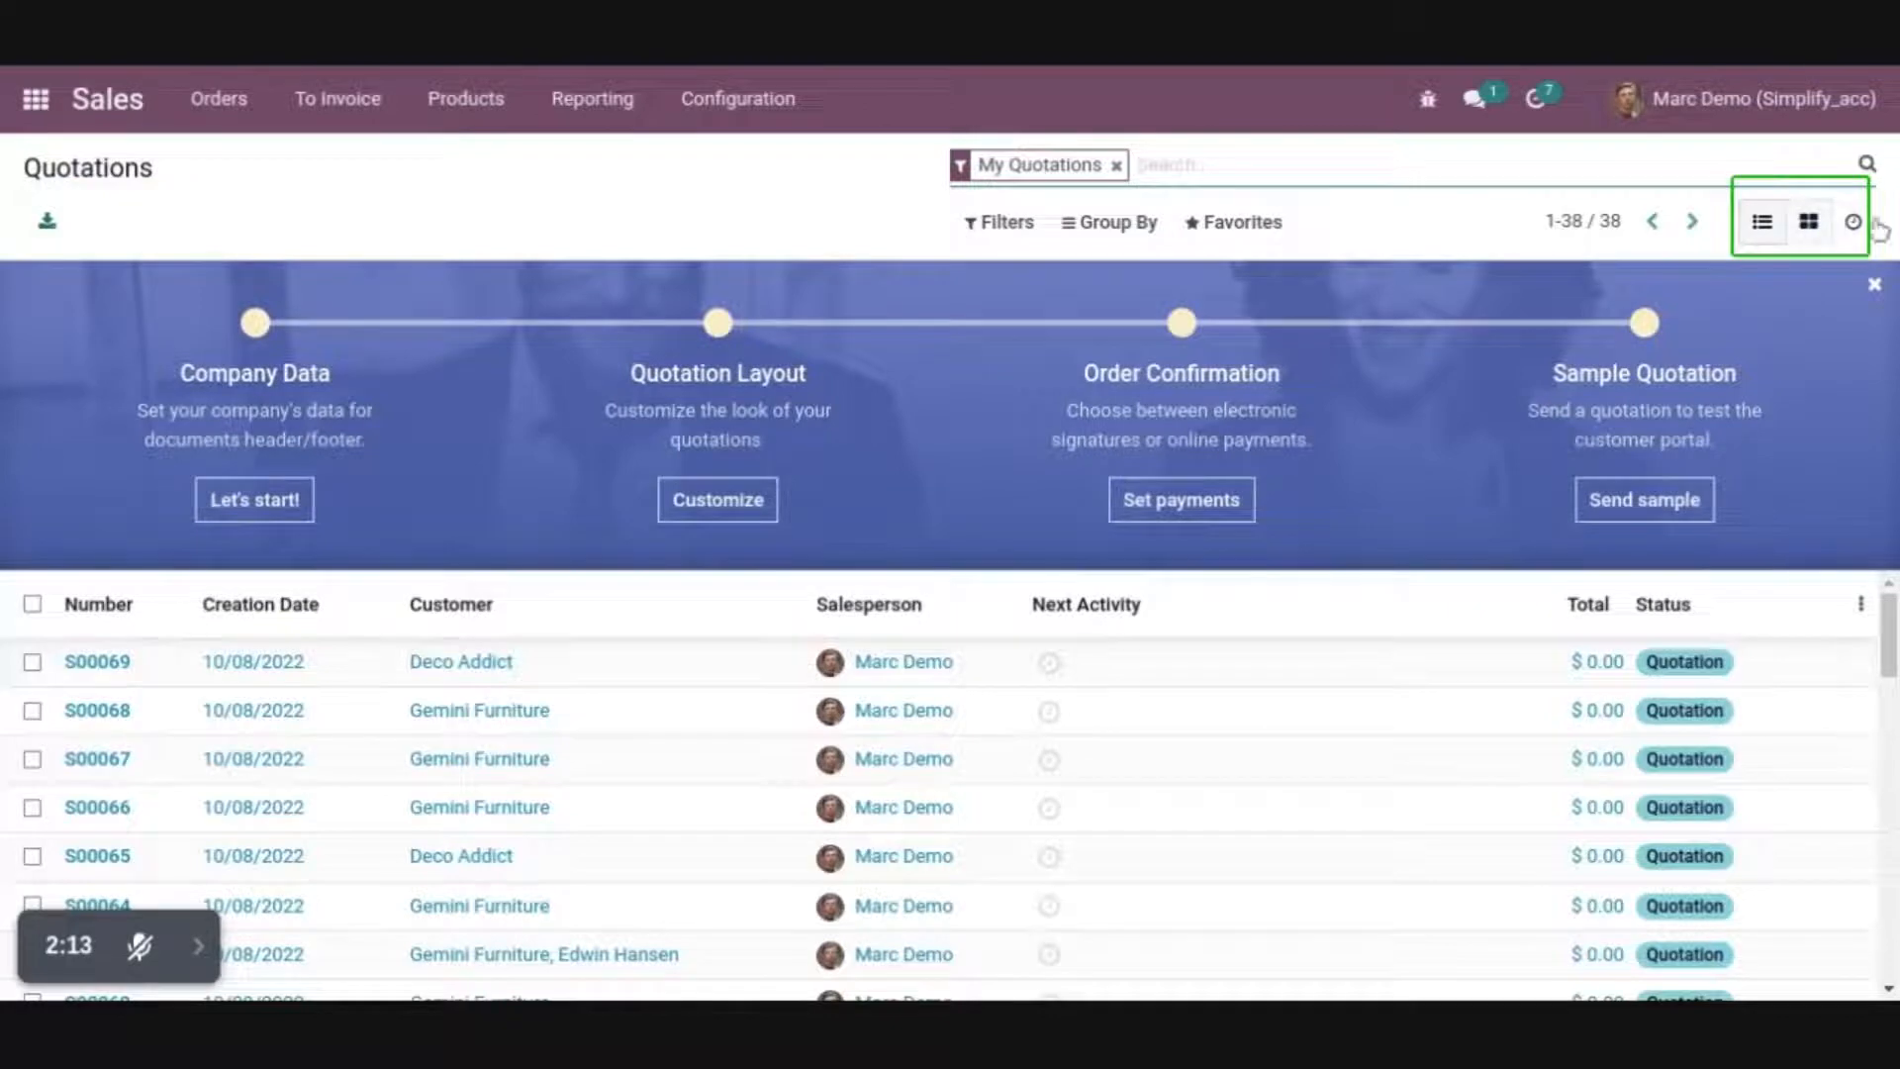
{"action": "left_click", "coordinate": [33, 715]}
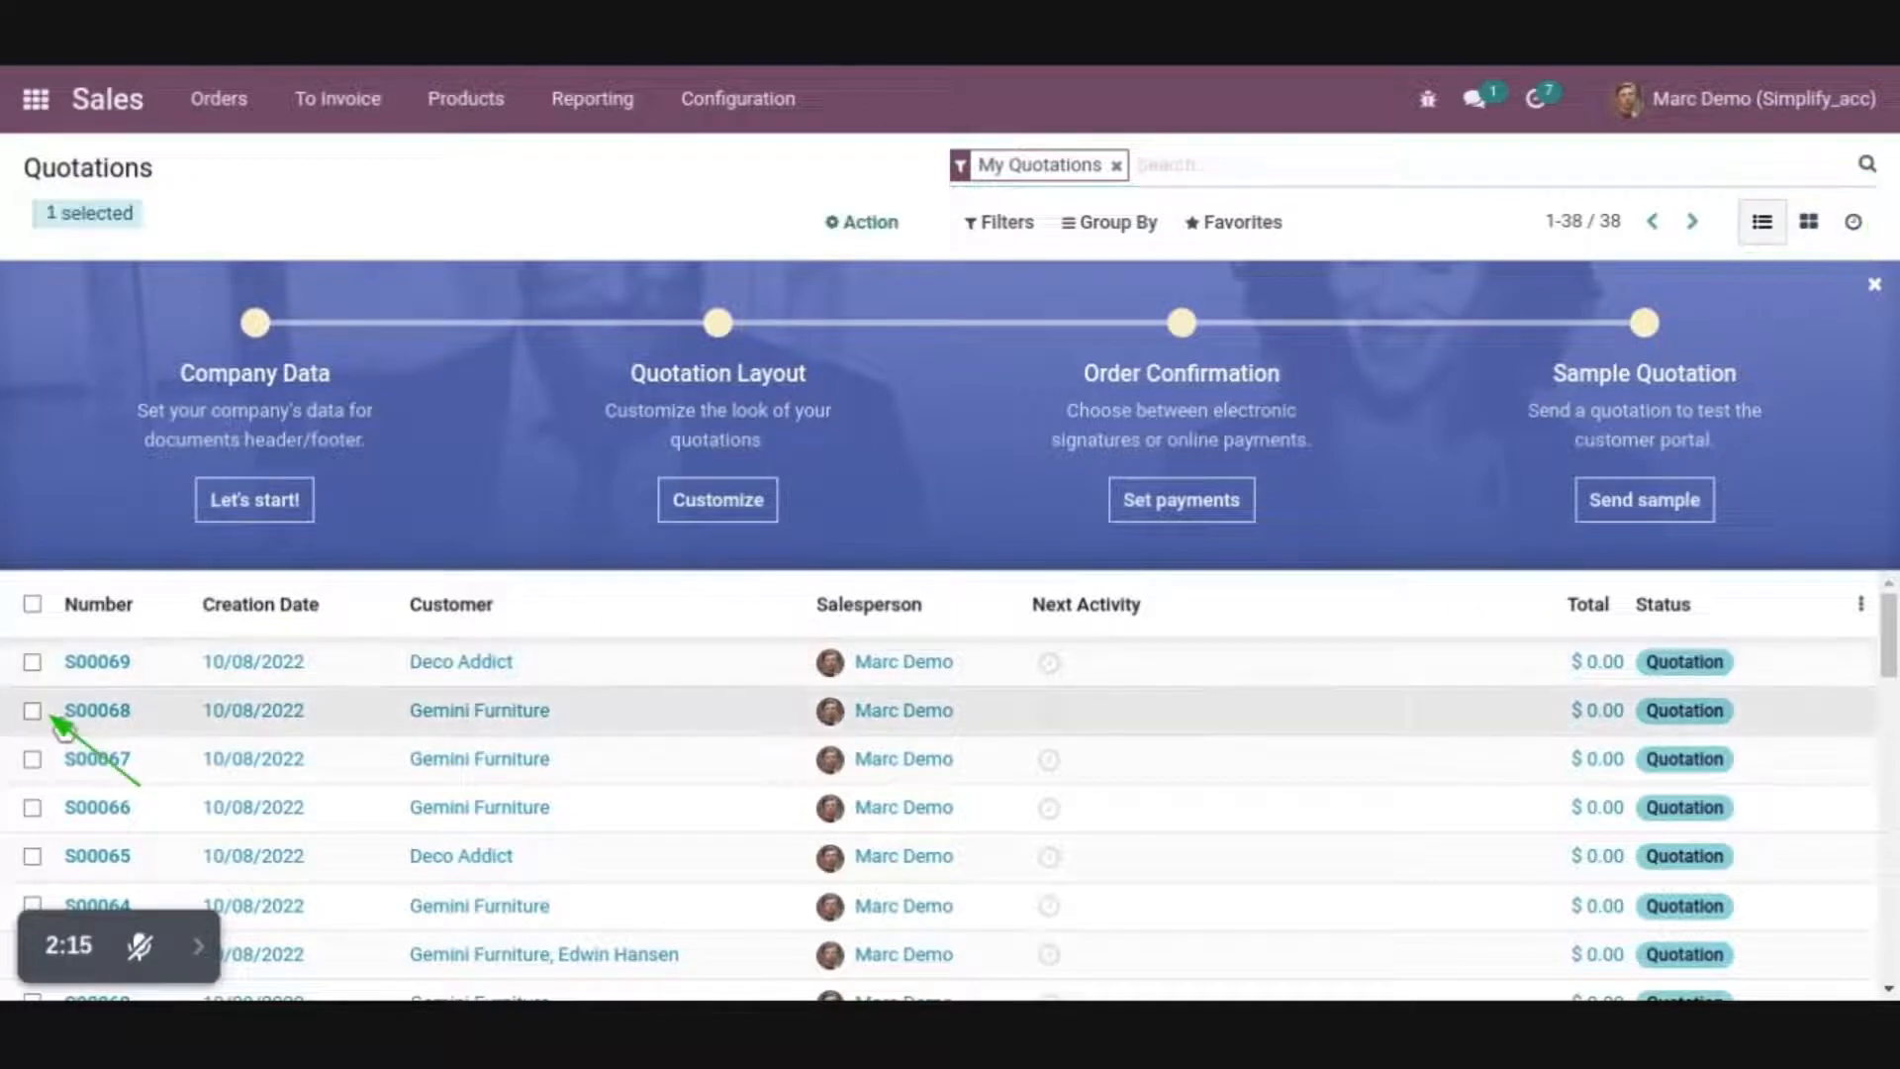
{"action": "left_click", "coordinate": [849, 225]}
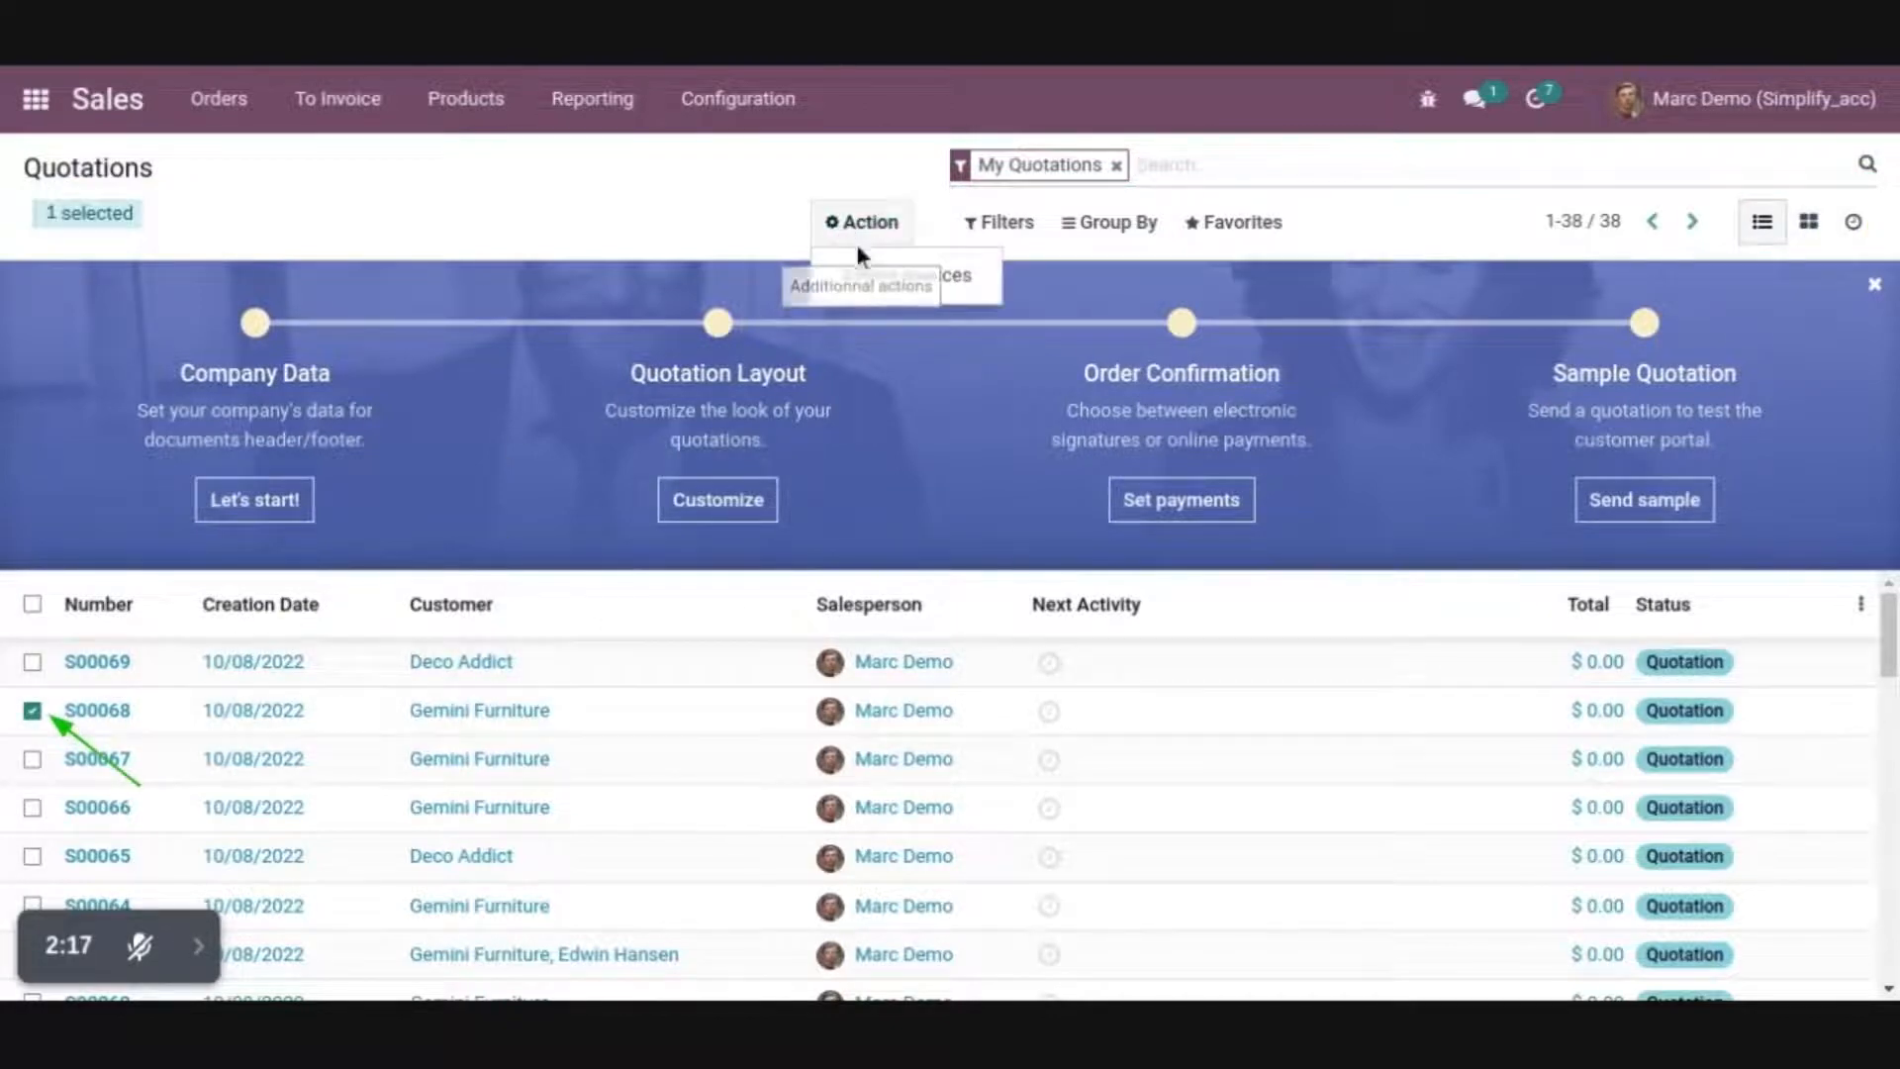
{"action": "left_click", "coordinate": [376, 203]}
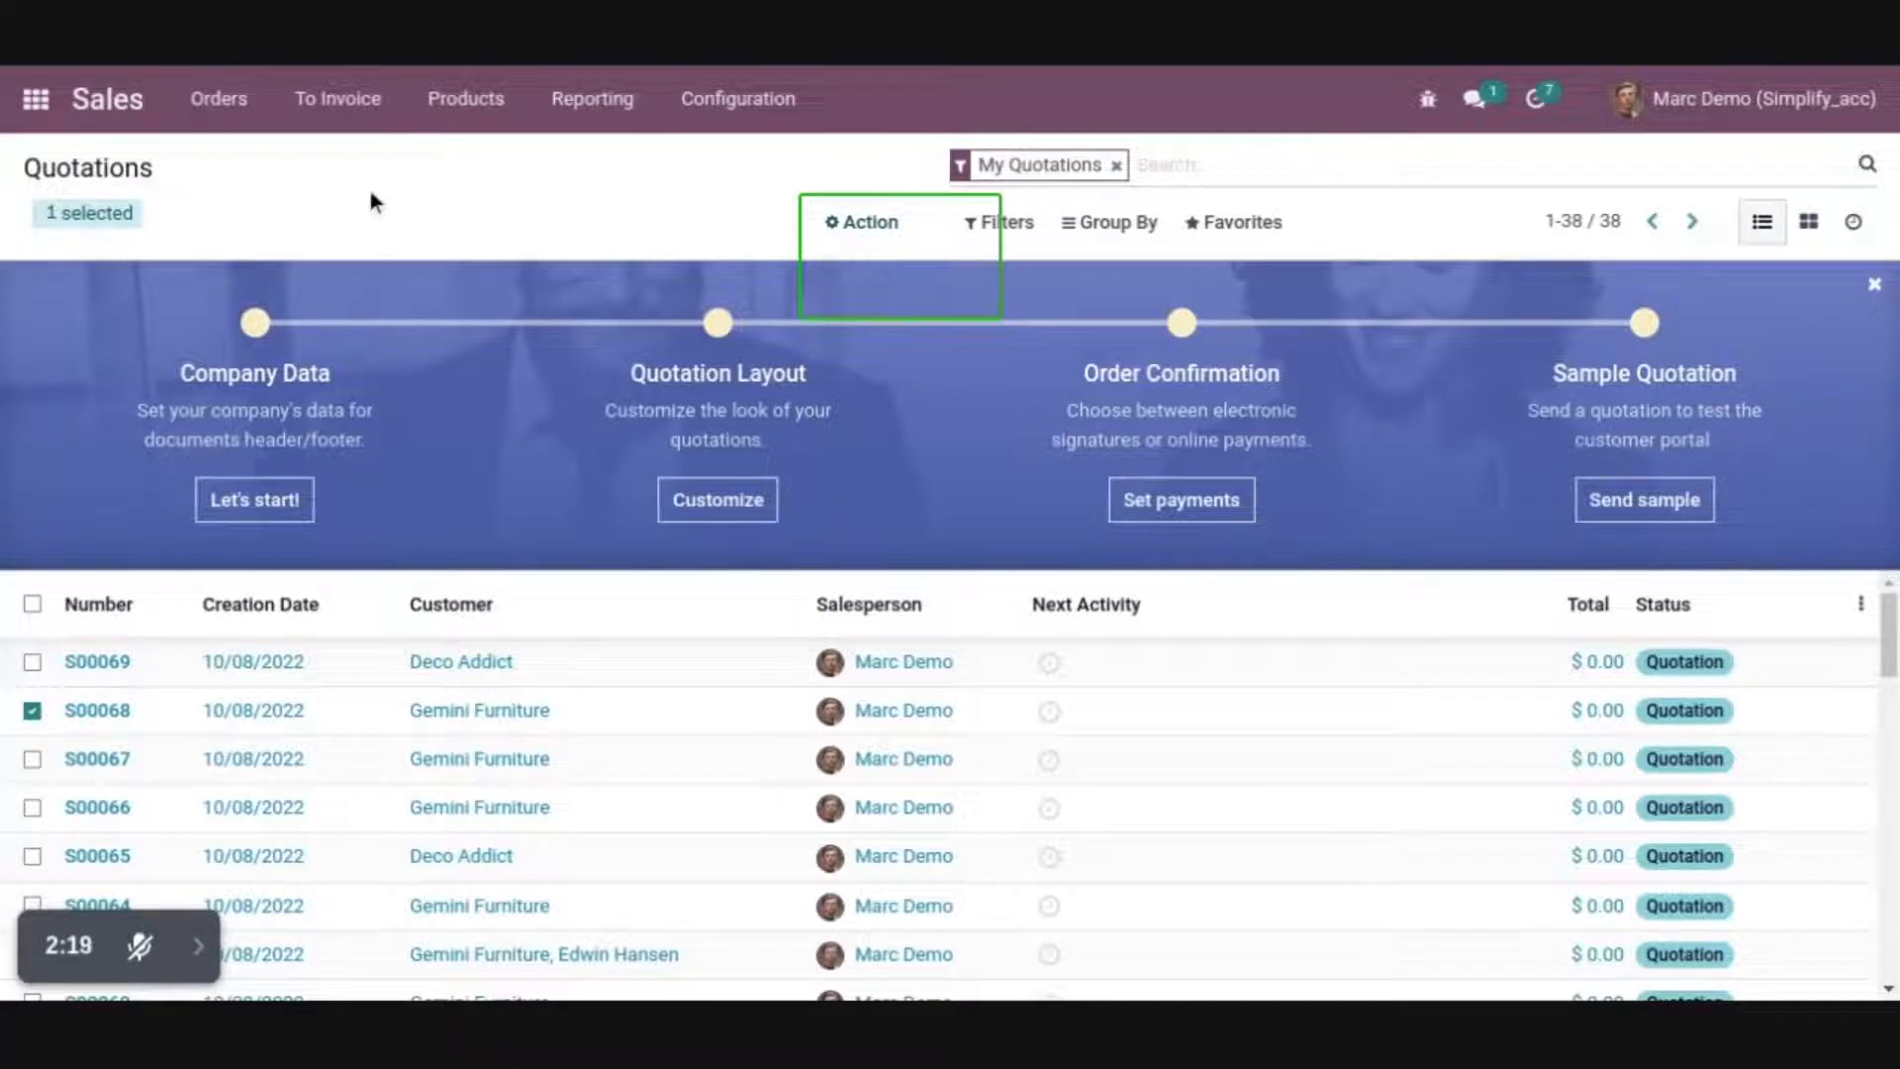
{"action": "left_click", "coordinate": [219, 727]}
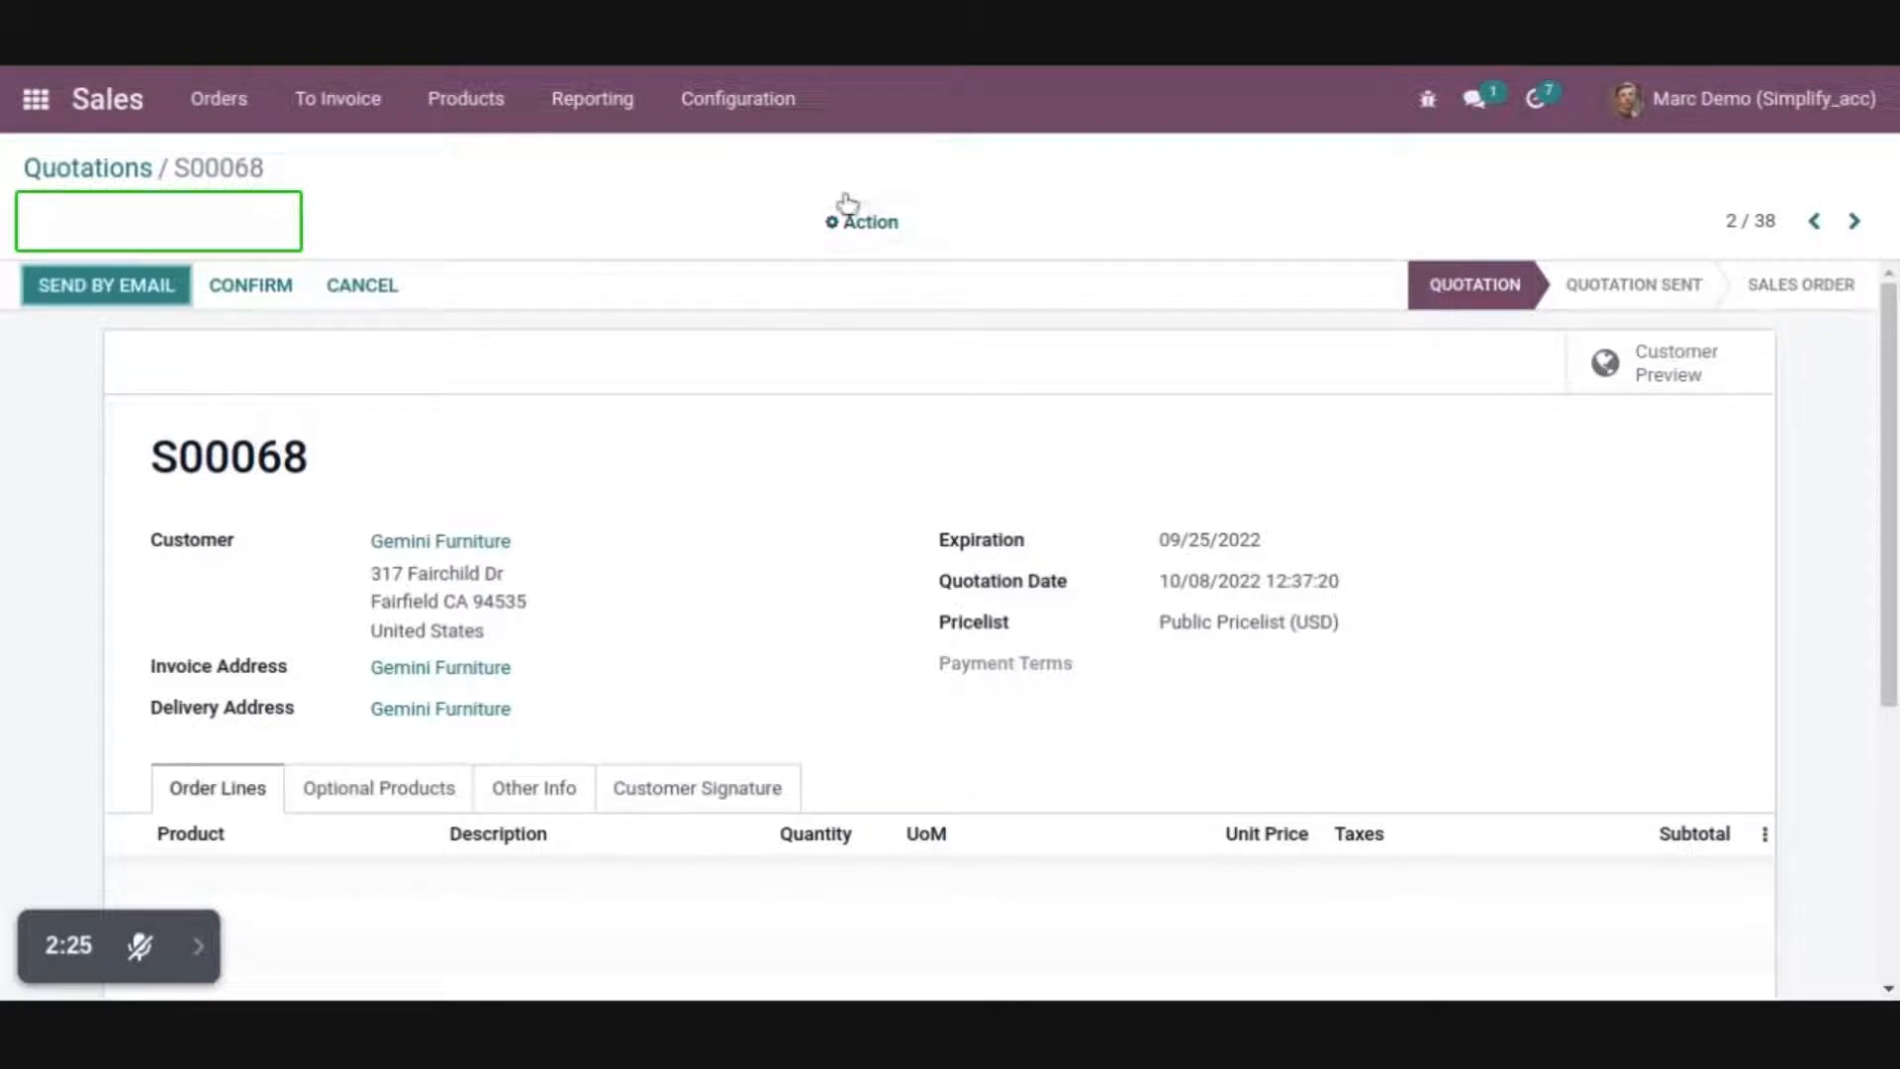
{"action": "left_click", "coordinate": [861, 227]}
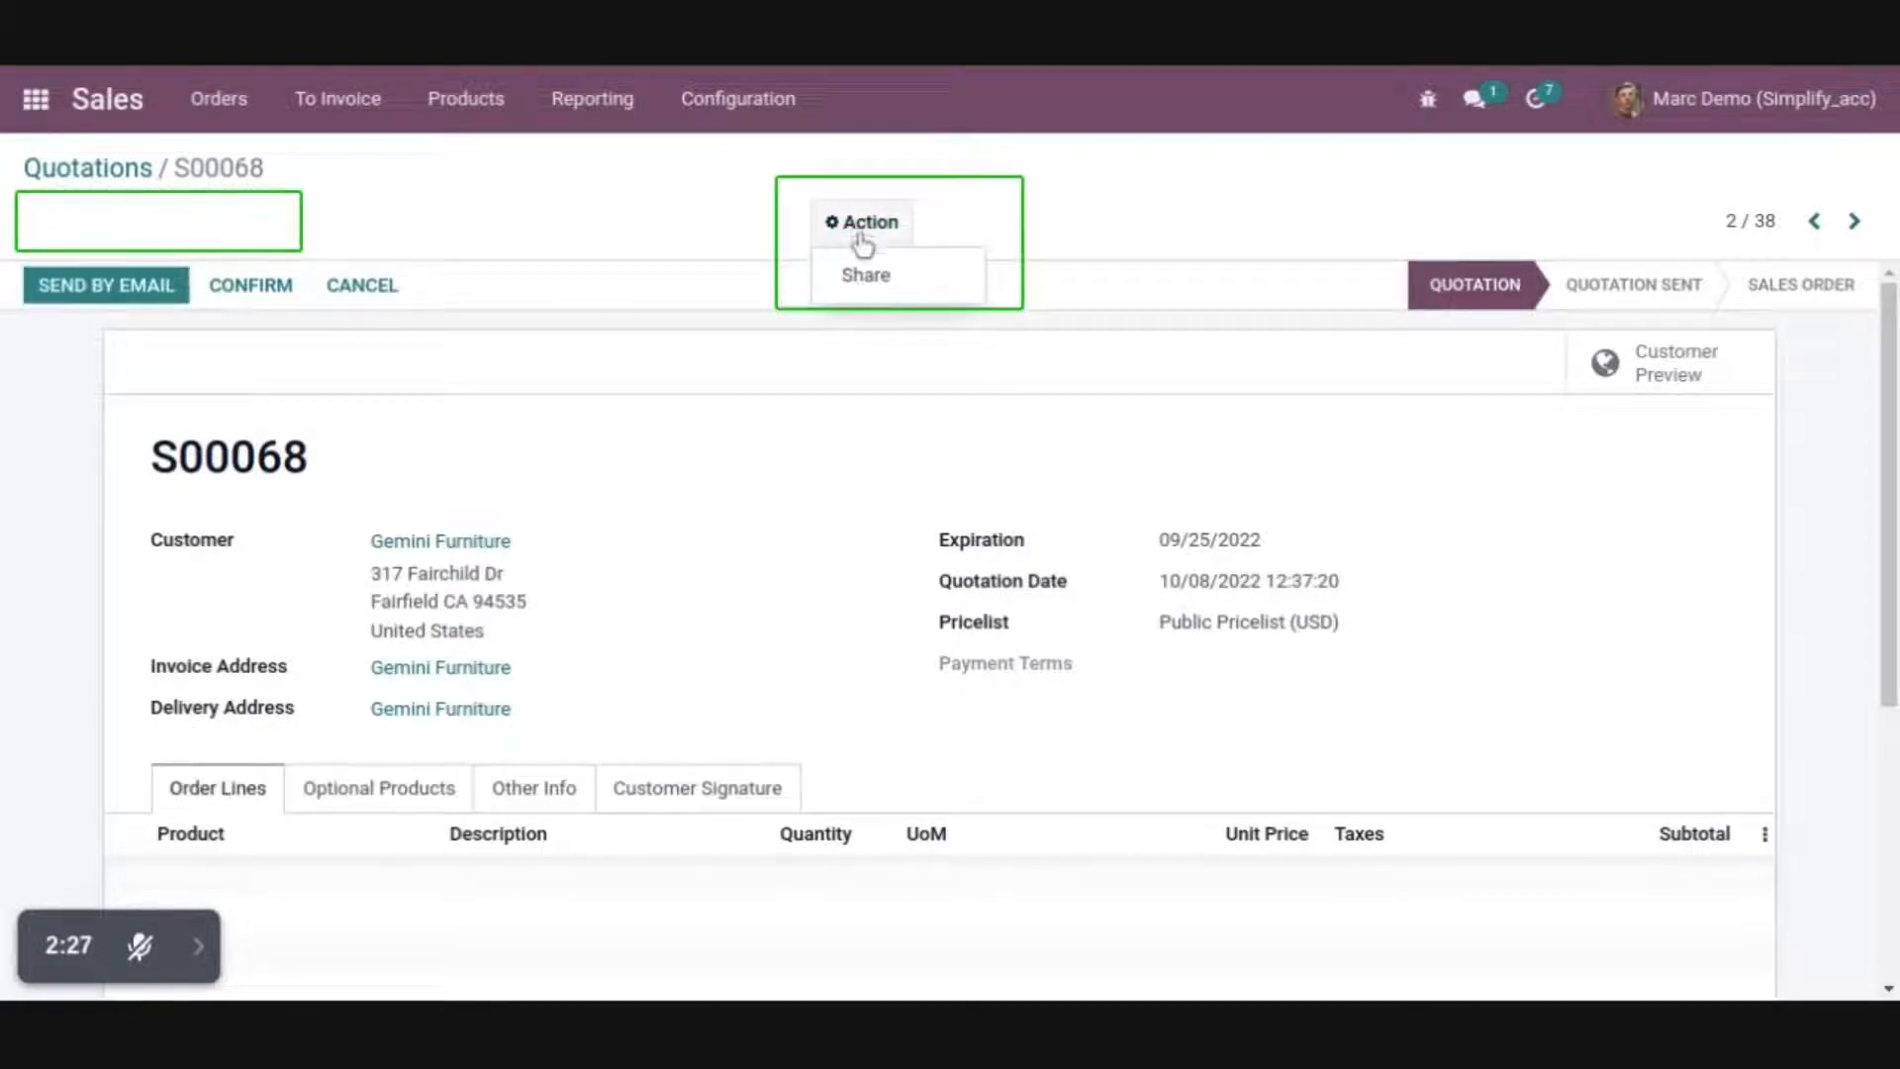
Inspect the Internal Transfers card options in Inventory, and open the first transfer to examine its buttons and tabs
{"action": "left_click", "coordinate": [59, 105]}
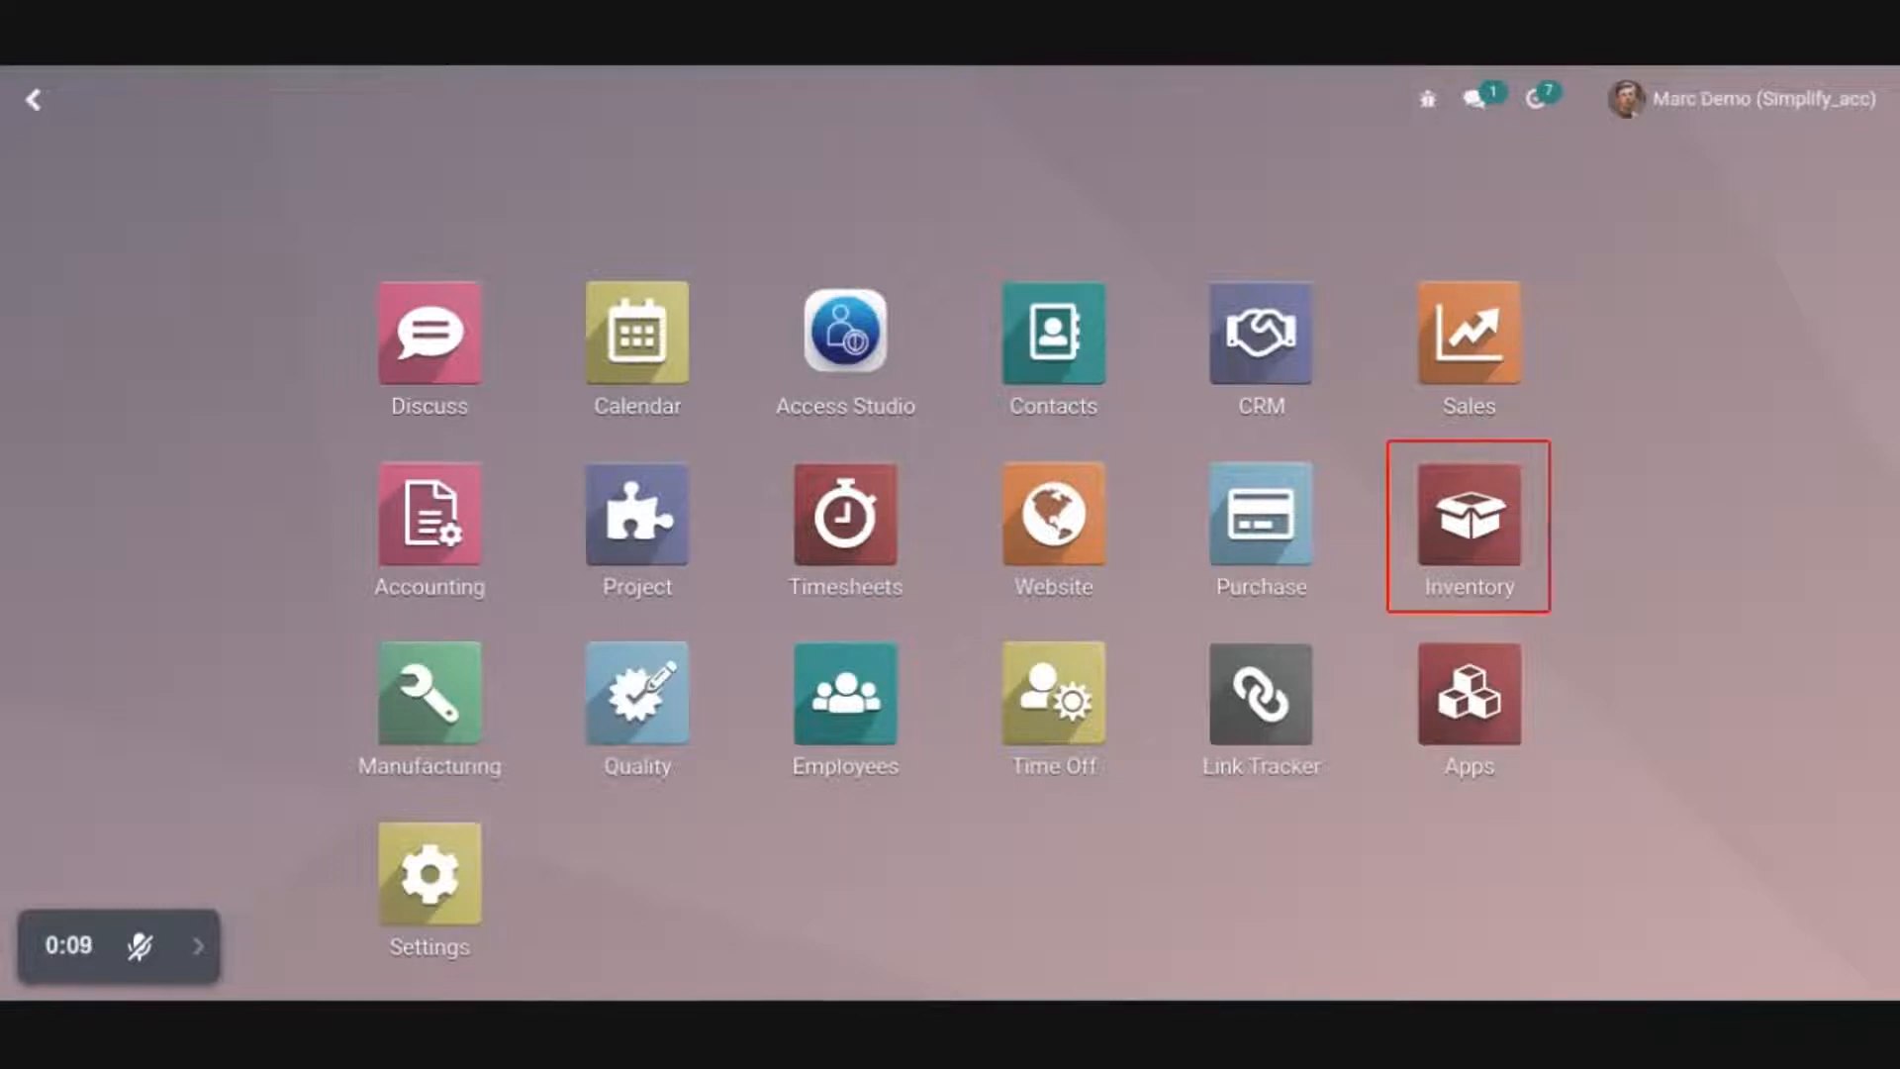
{"action": "left_click", "coordinate": [1446, 552]}
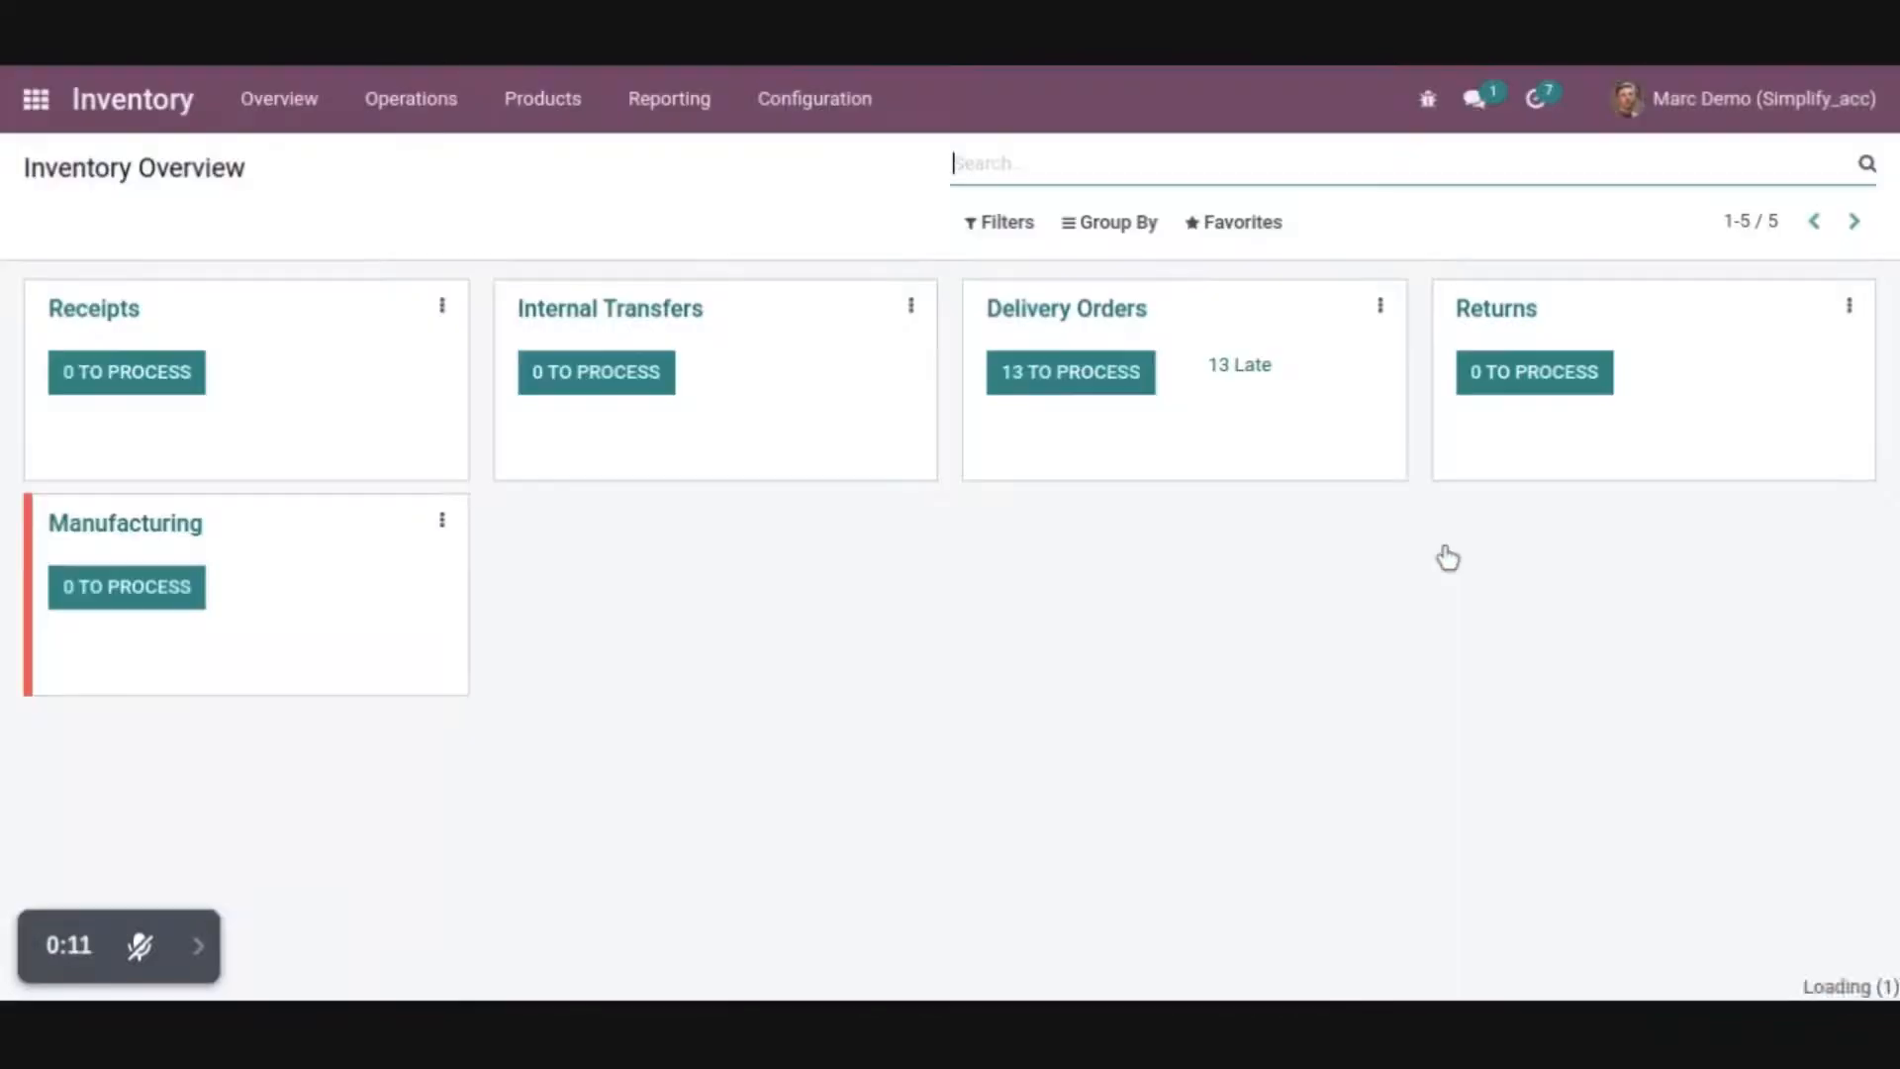
{"action": "left_click", "coordinate": [912, 305]}
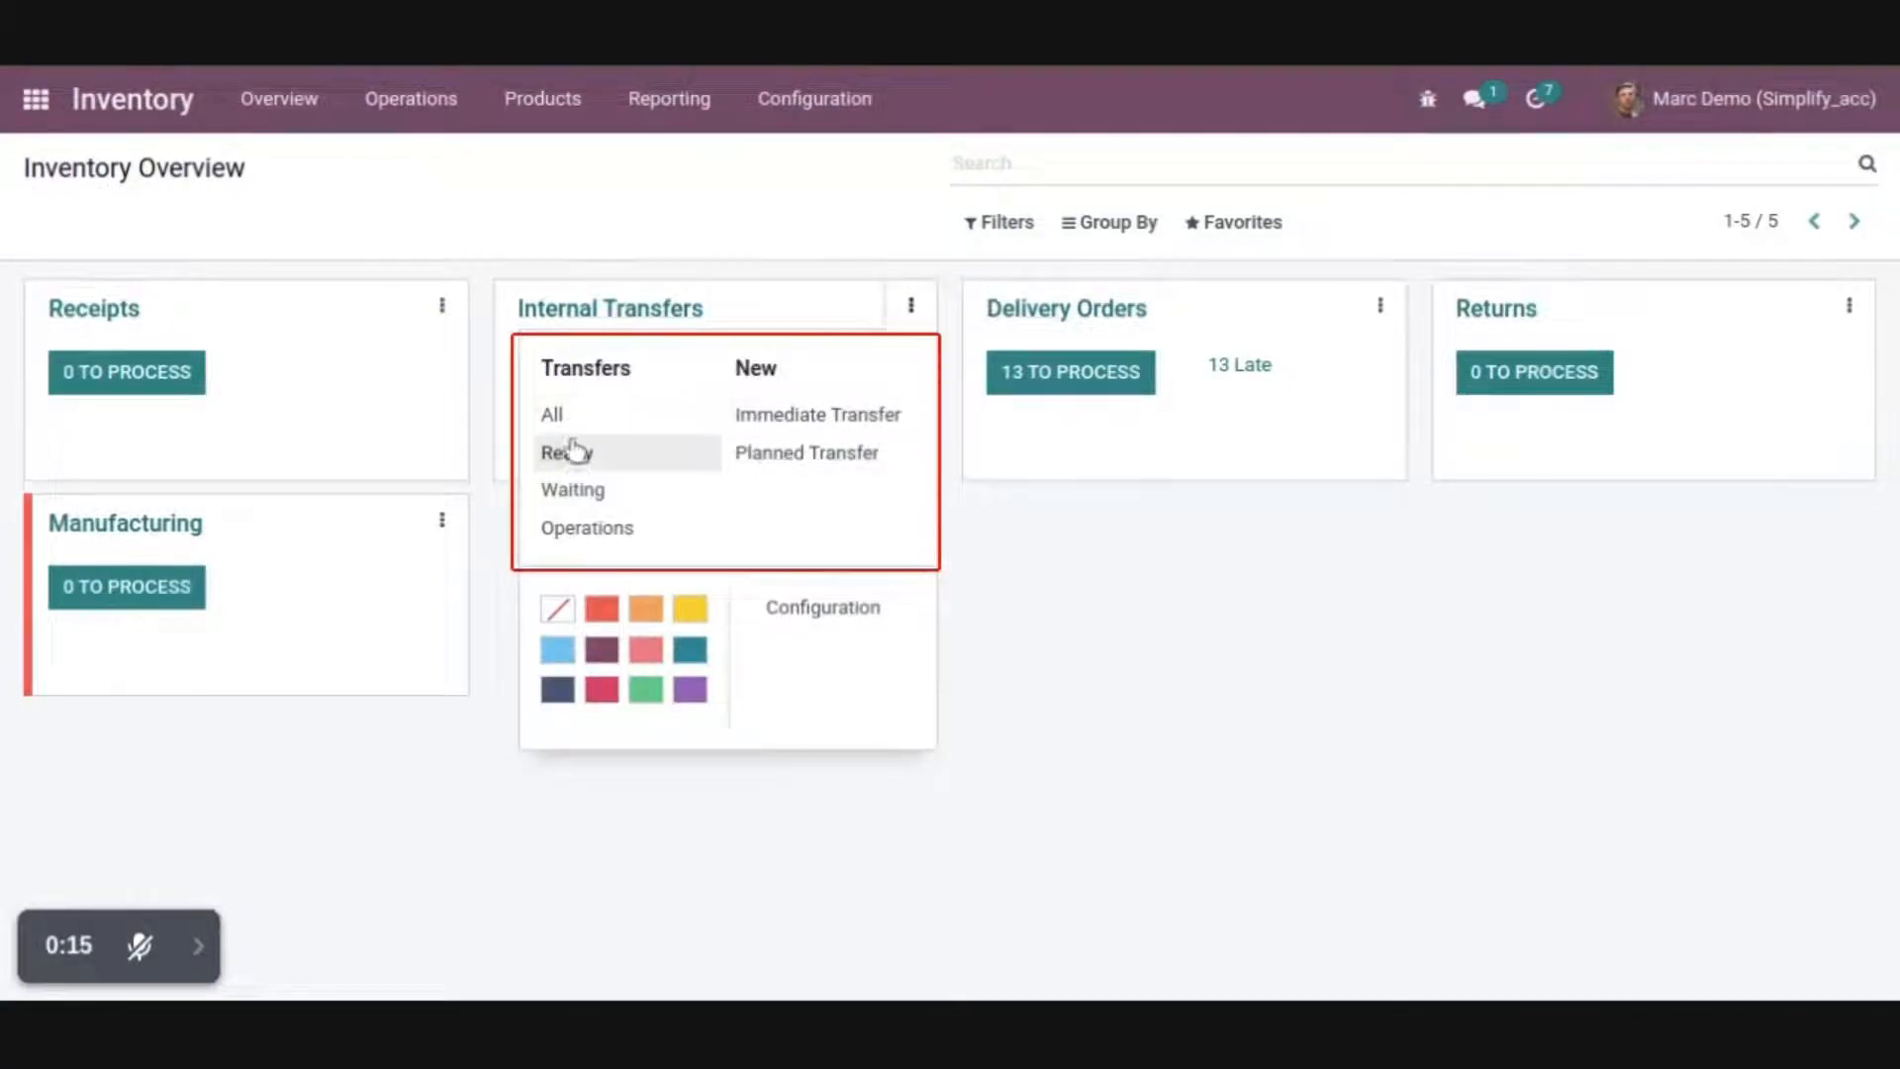
{"action": "left_click", "coordinate": [392, 117]}
{"action": "left_click", "coordinate": [414, 161]}
{"action": "left_click", "coordinate": [477, 368]}
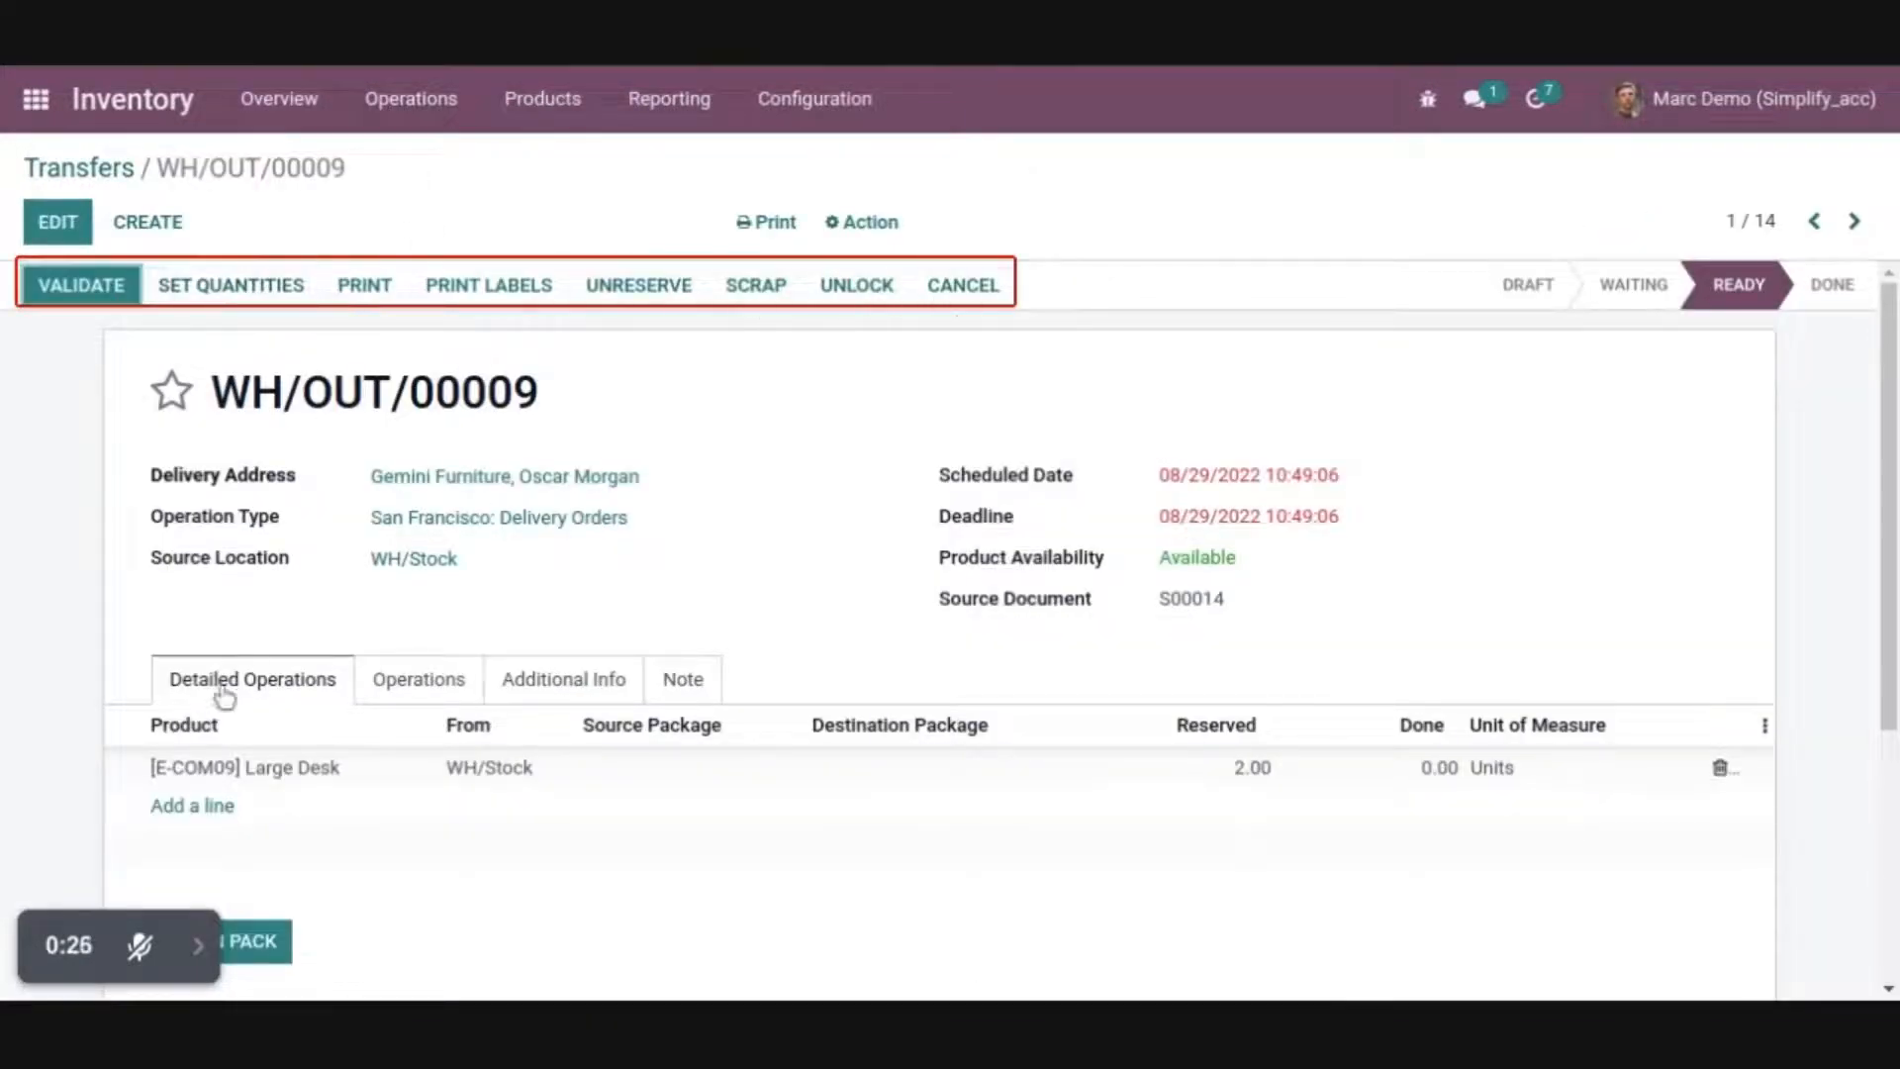
Create an Access Studio record named Buttons / Tab Access Rights and assign the demo user to it
{"action": "left_click", "coordinate": [18, 88]}
{"action": "left_click", "coordinate": [814, 334]}
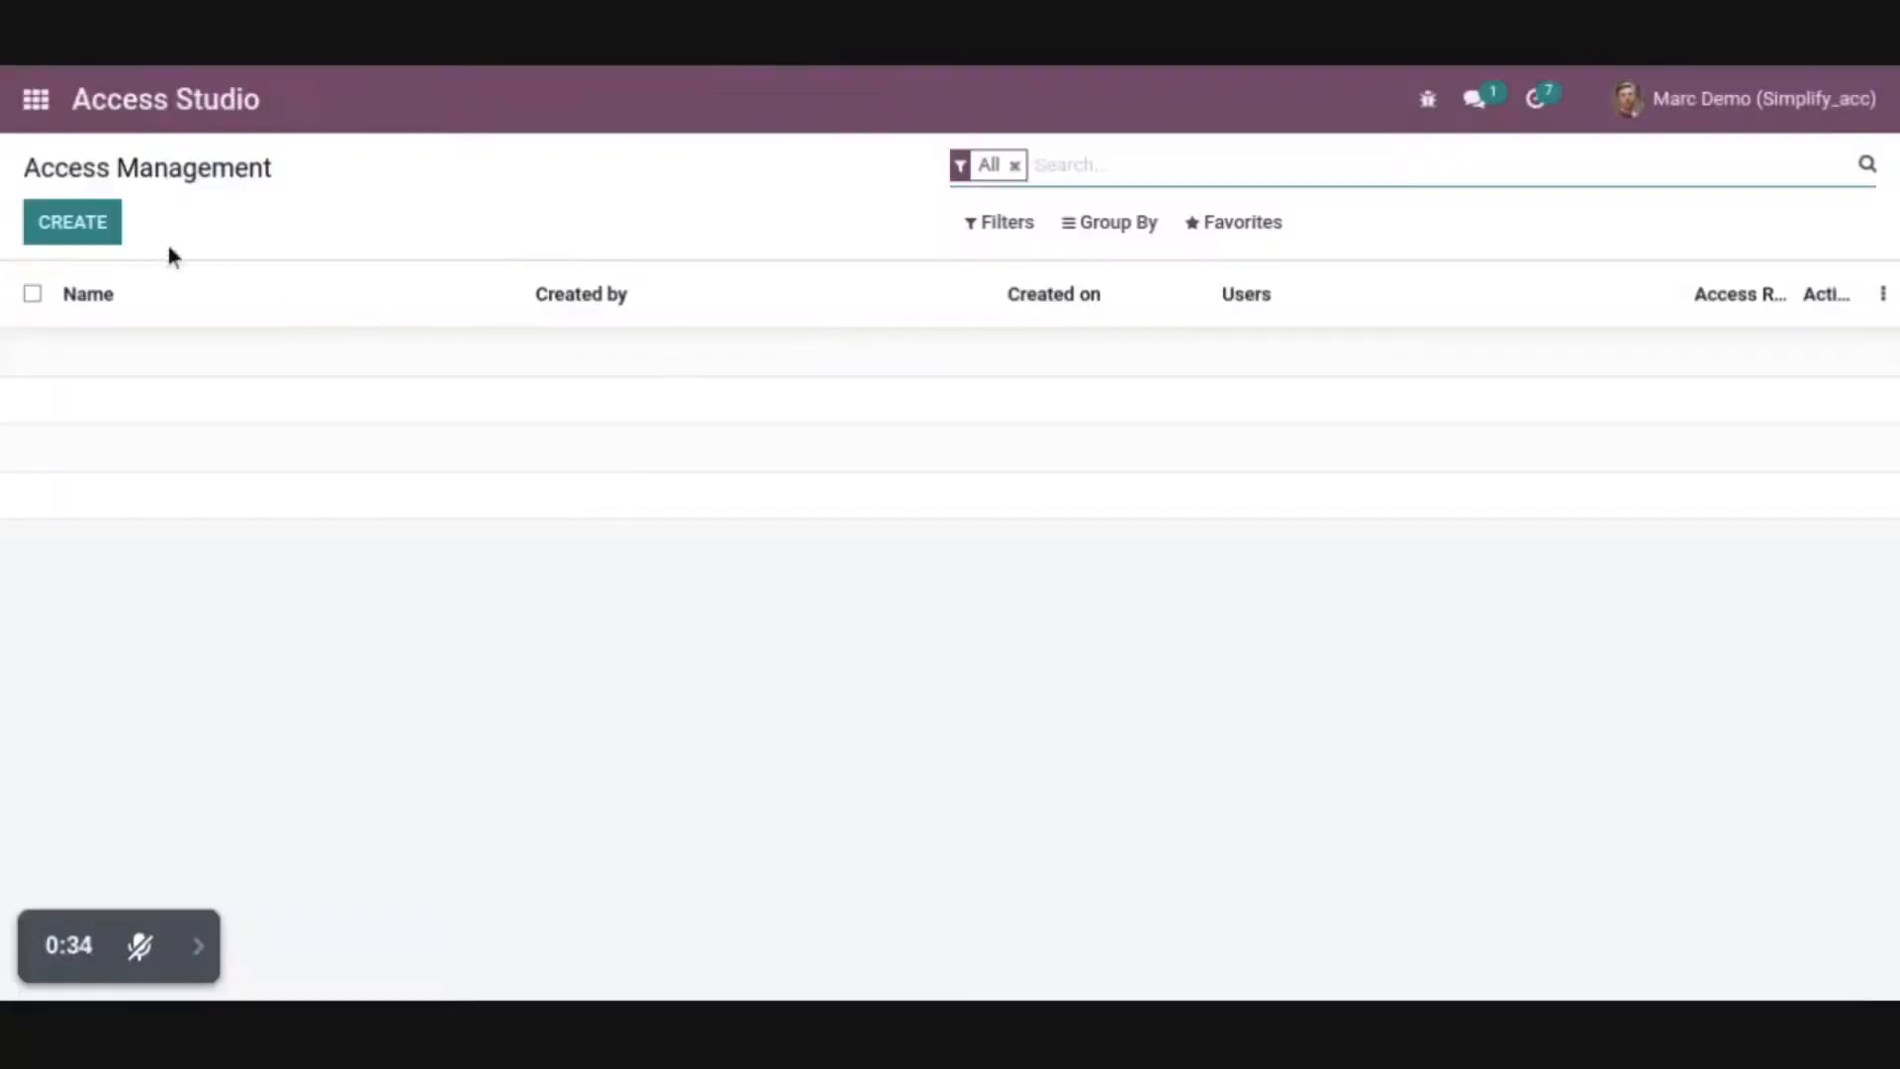
{"action": "left_click", "coordinate": [61, 221]}
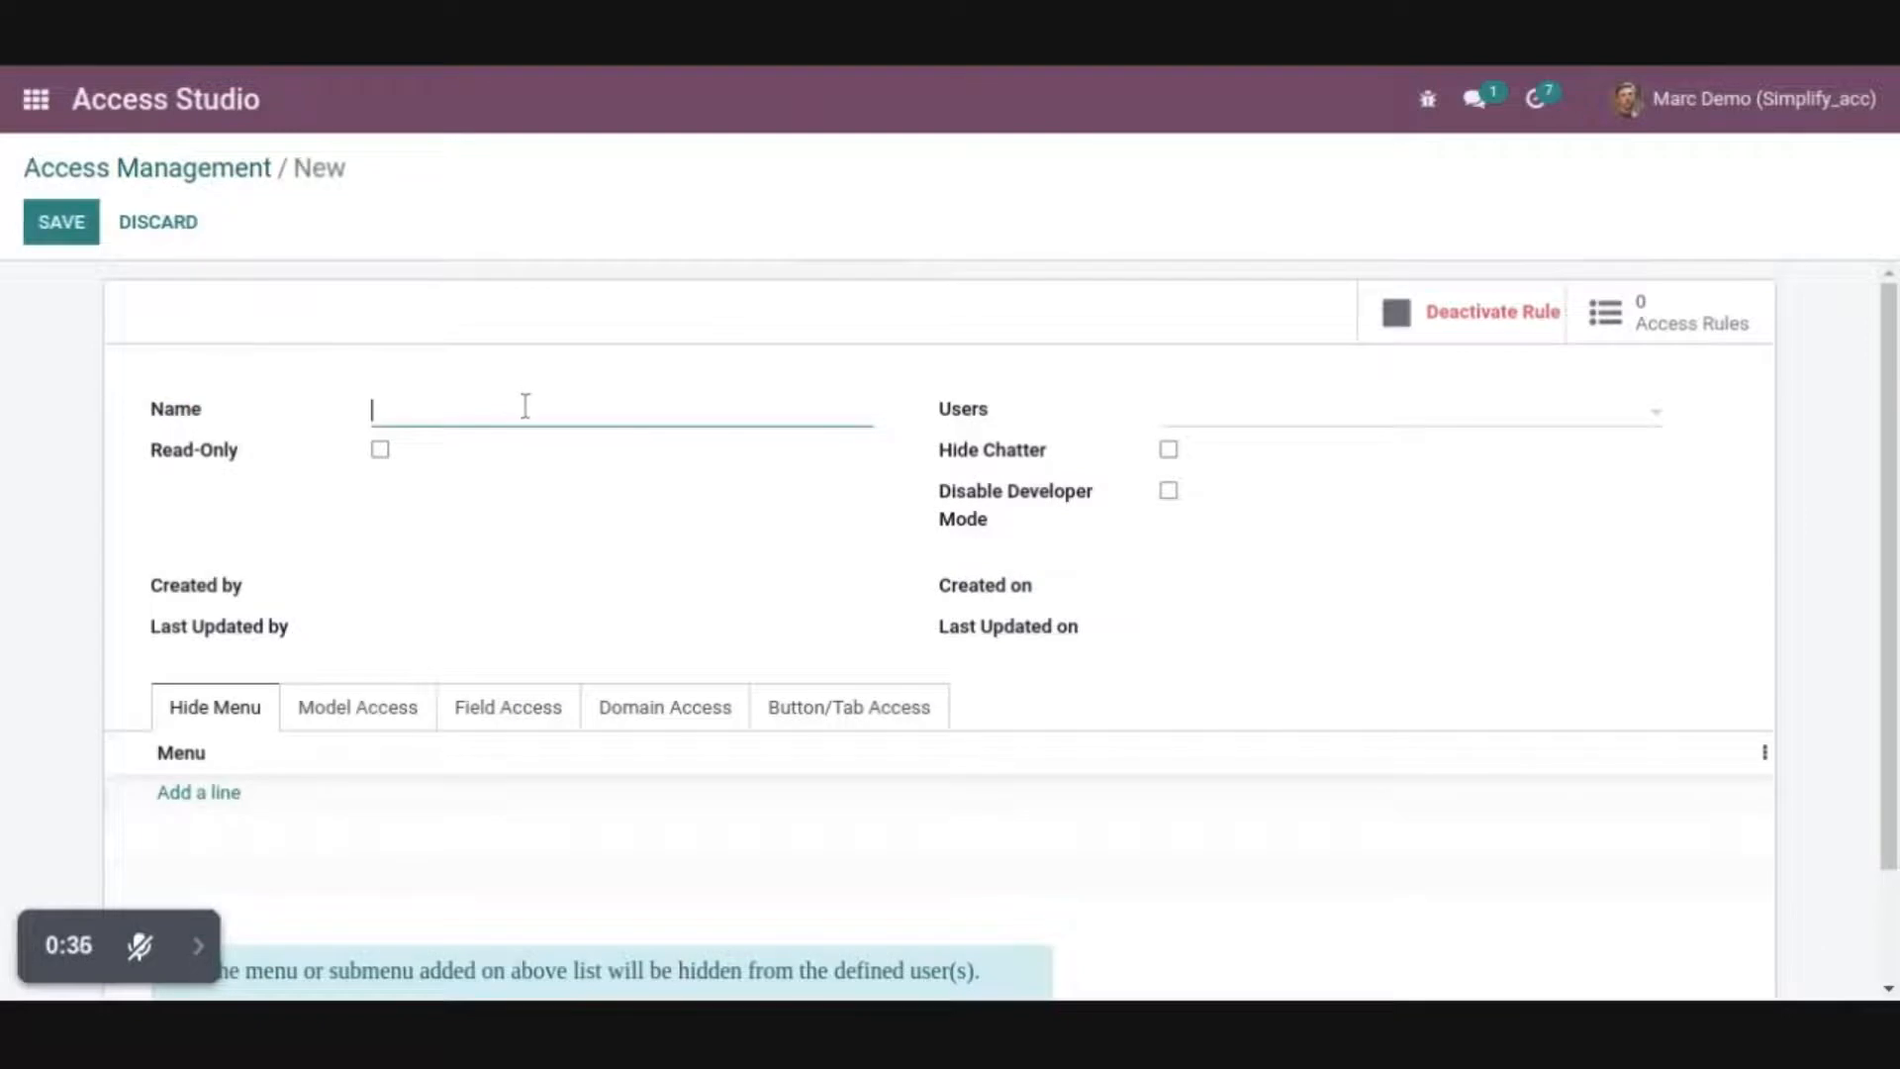
{"action": "type", "text": "Buttons / Tab Access Rights"}
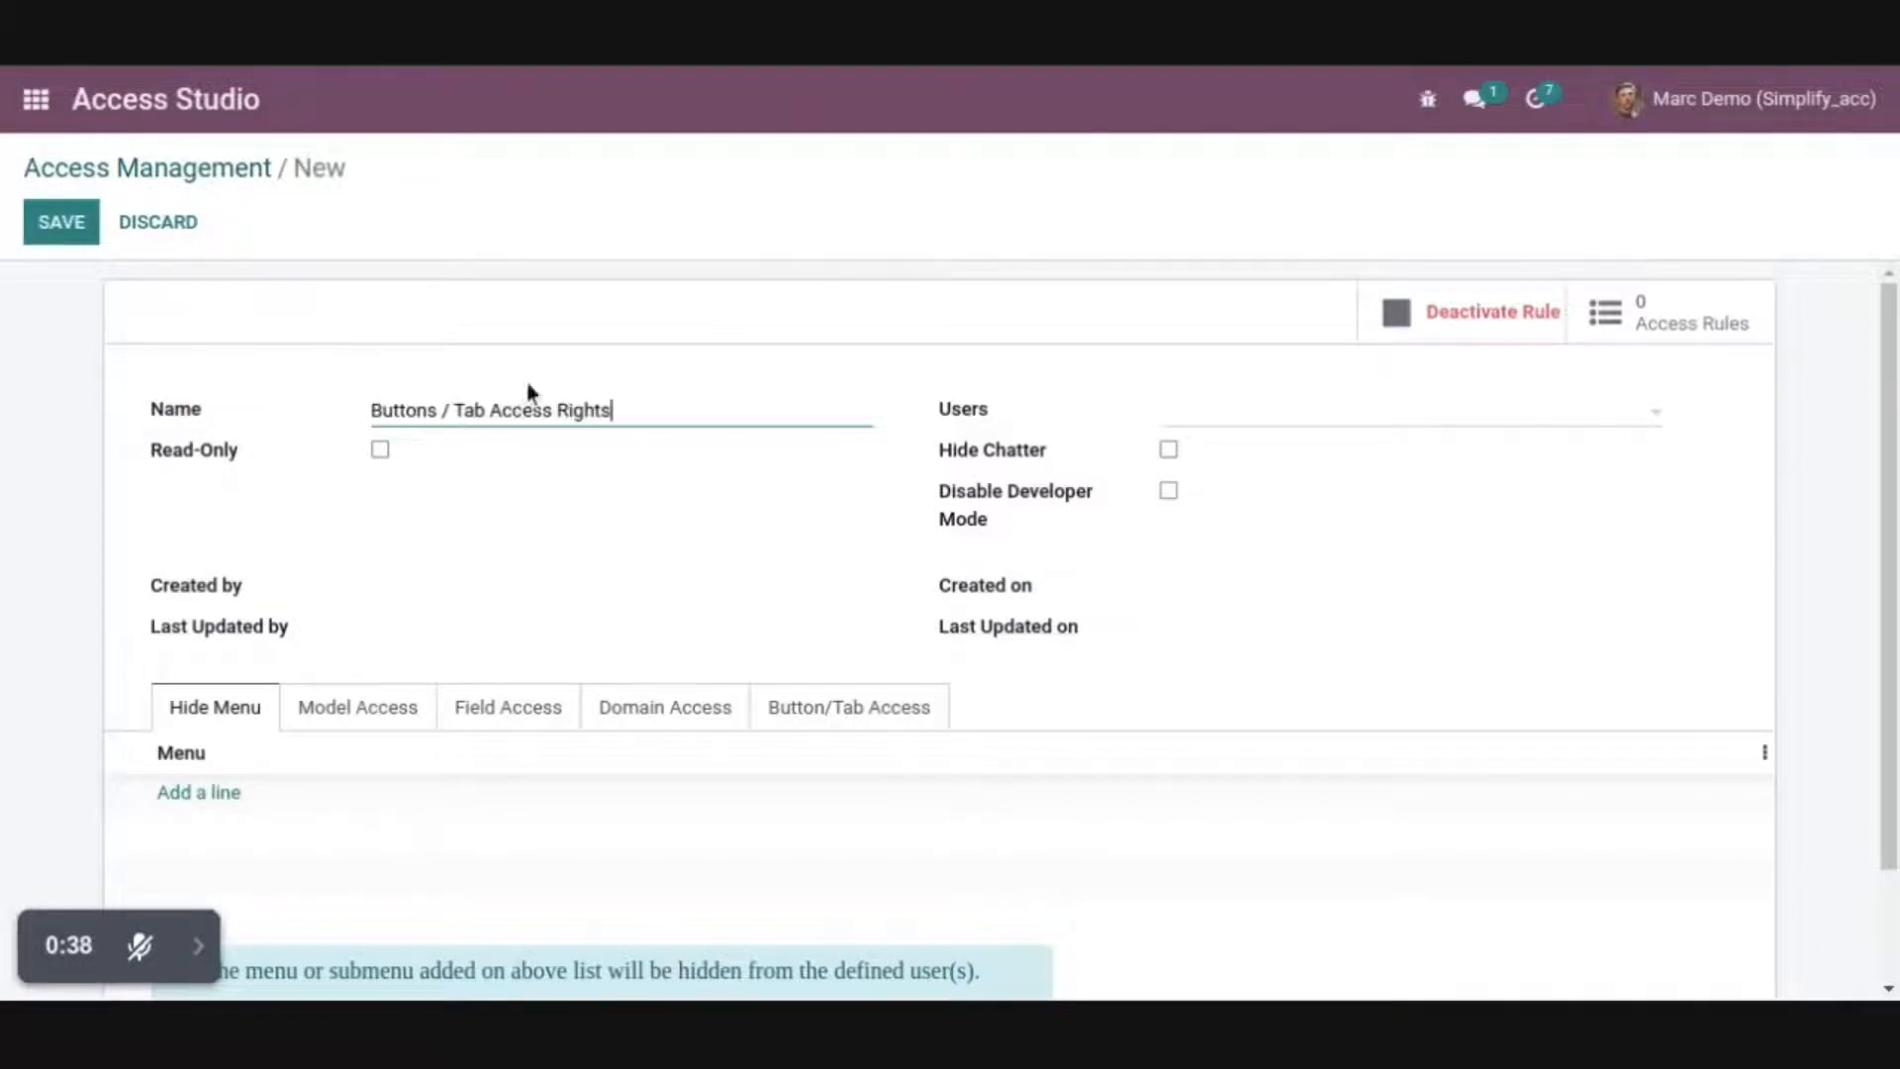
{"action": "left_click", "coordinate": [1221, 416]}
{"action": "left_click", "coordinate": [1228, 500]}
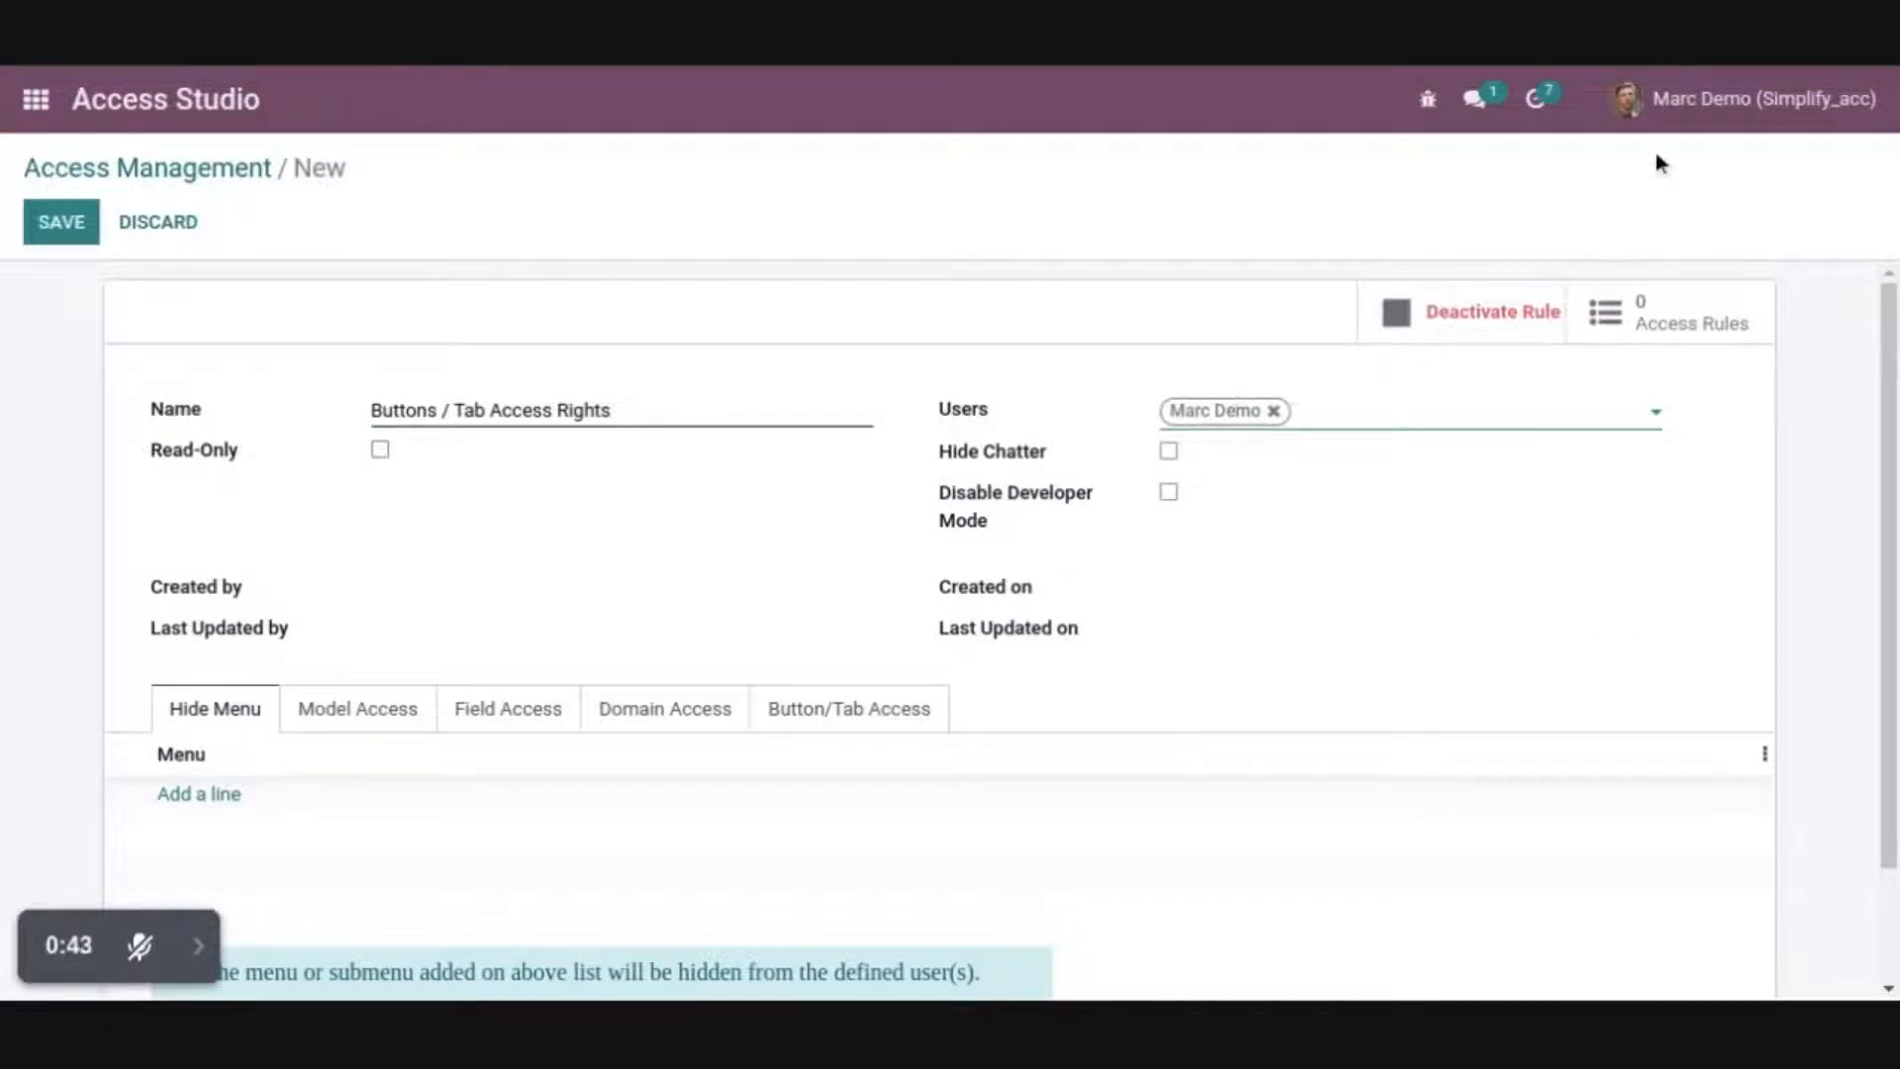
Add a button/tab access line for the Transfer model that hides the Set quantities and Validate buttons
{"action": "left_click", "coordinate": [839, 720]}
{"action": "left_click", "coordinate": [208, 794]}
{"action": "type", "text": "TRA"}
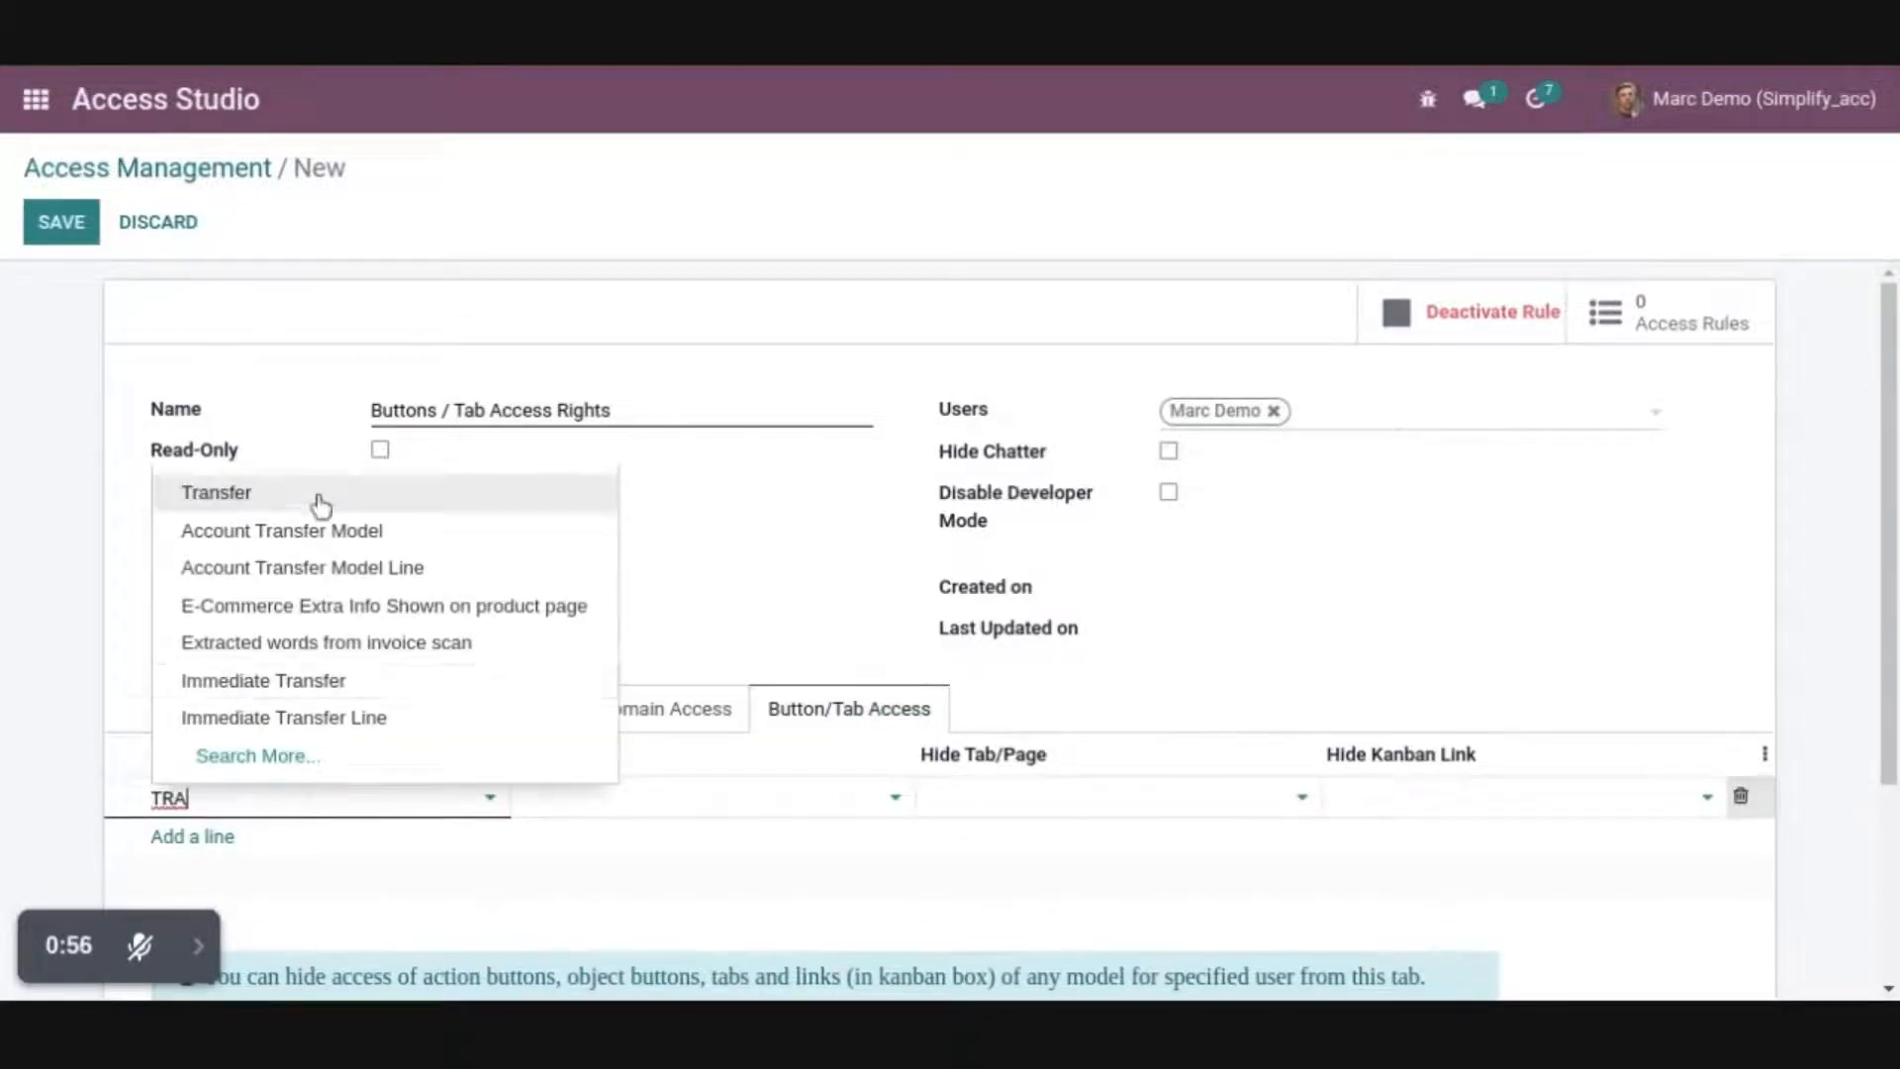
{"action": "left_click", "coordinate": [320, 505]}
{"action": "left_click", "coordinate": [869, 791]}
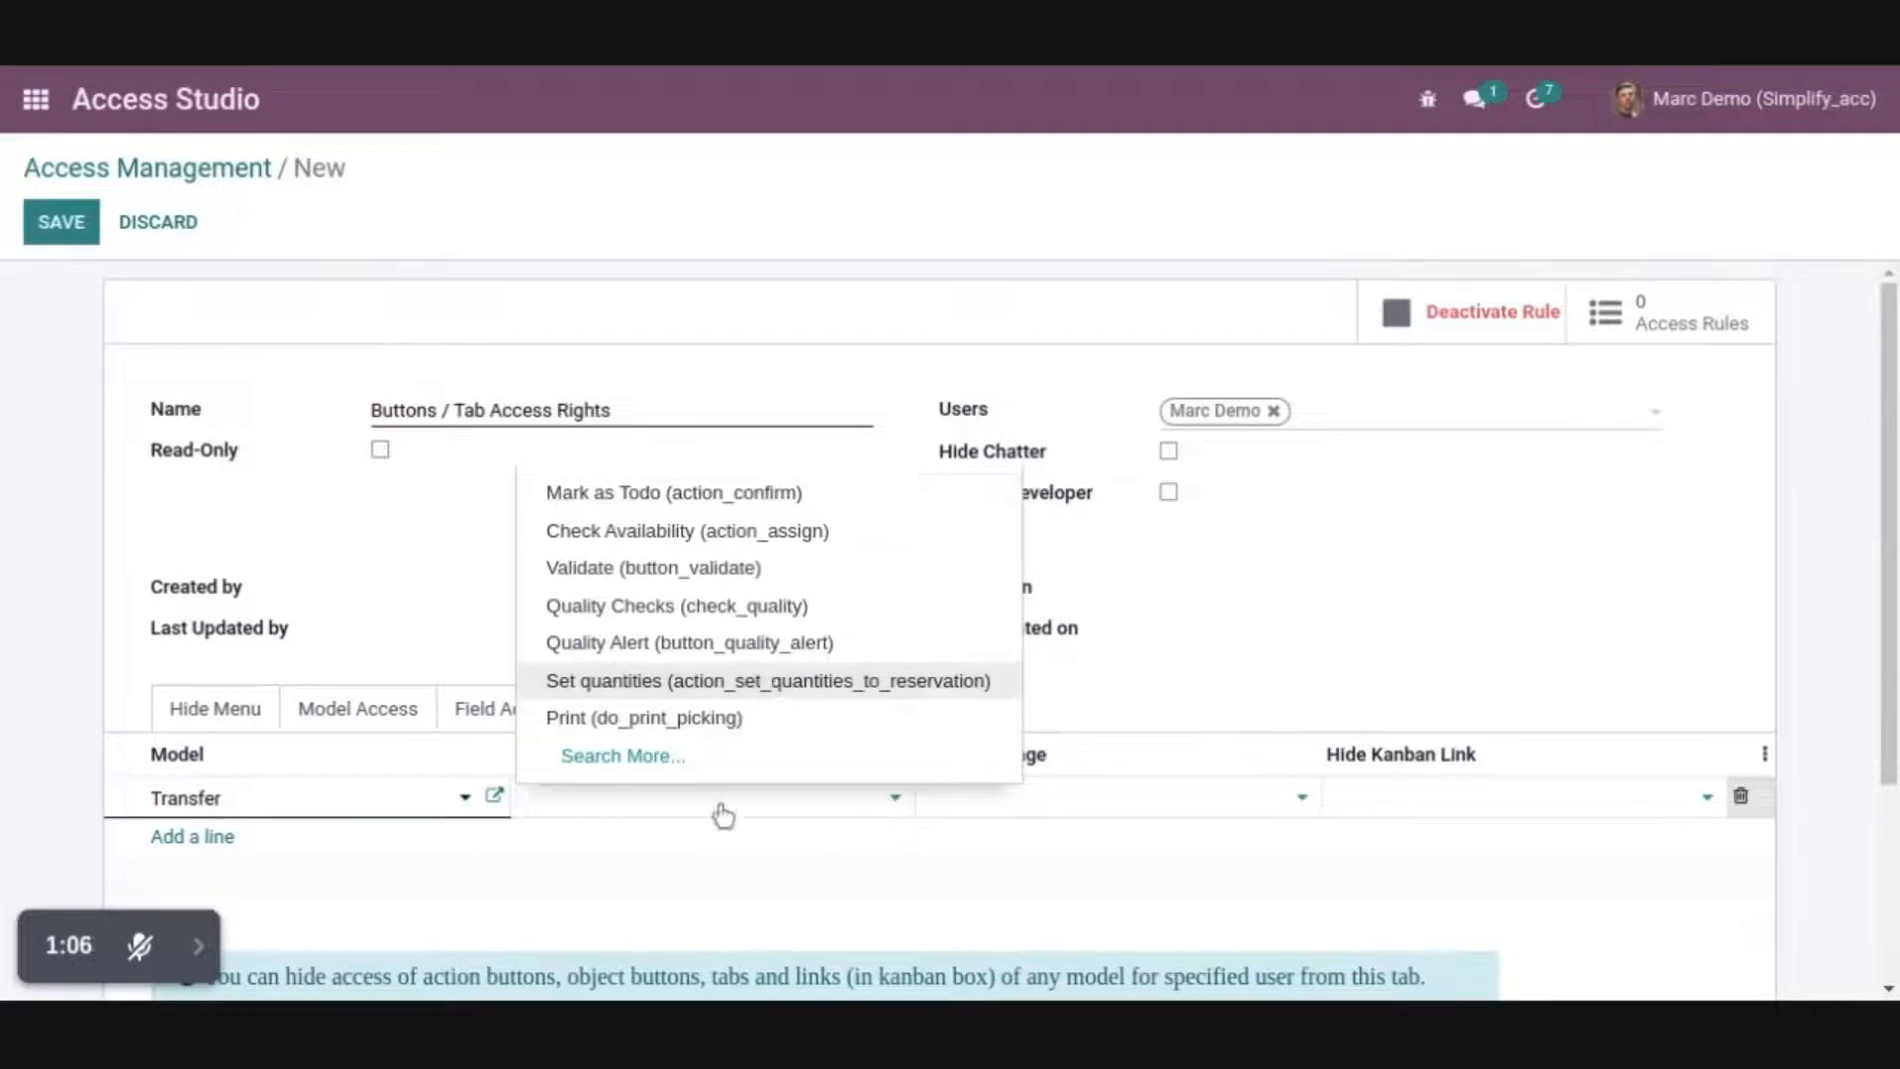
{"action": "left_click", "coordinate": [768, 680]}
{"action": "left_click", "coordinate": [692, 833]}
{"action": "left_click", "coordinate": [695, 598]}
Hide the Print Labels, Print, Unreserve and Unlock buttons on the Transfer line
{"action": "left_click", "coordinate": [897, 830]}
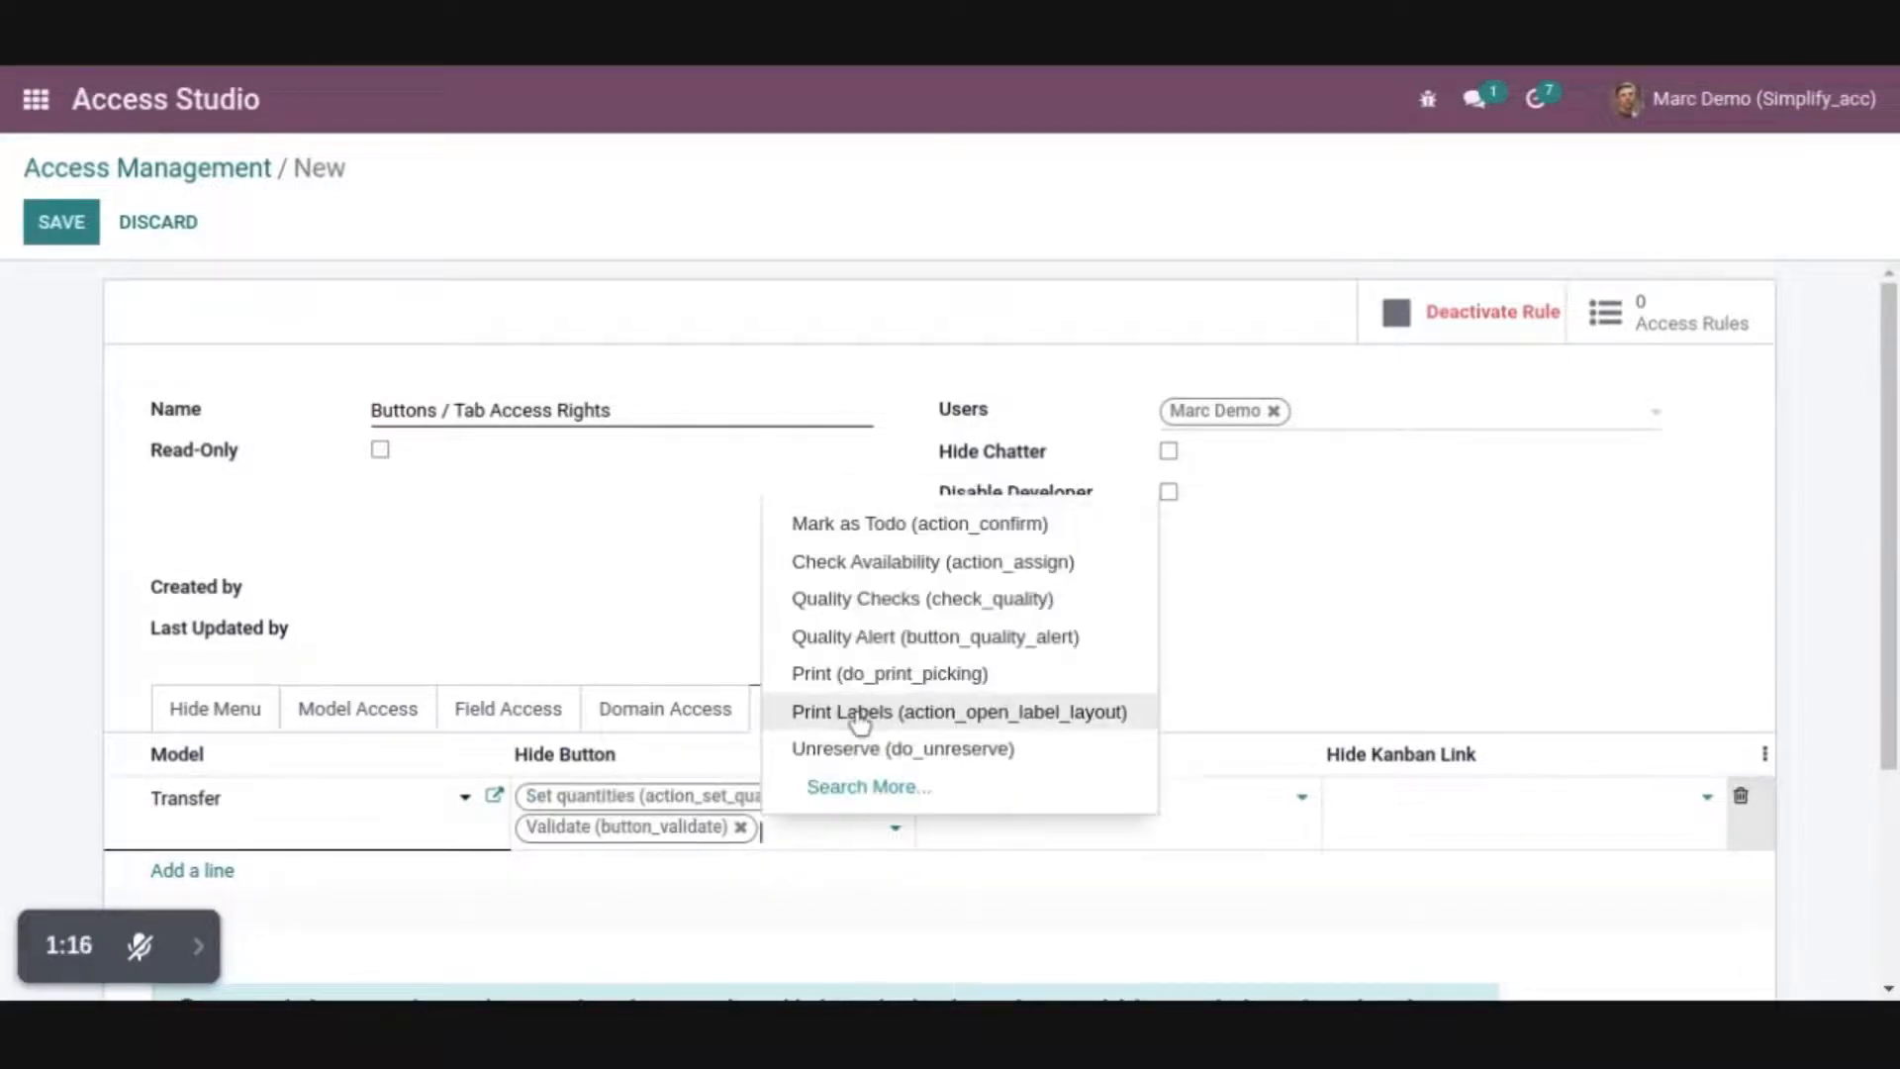
{"action": "left_click", "coordinate": [857, 718]}
{"action": "left_click", "coordinate": [840, 822]}
{"action": "left_click", "coordinate": [721, 735]}
{"action": "left_click", "coordinate": [897, 891]}
{"action": "left_click", "coordinate": [795, 729]}
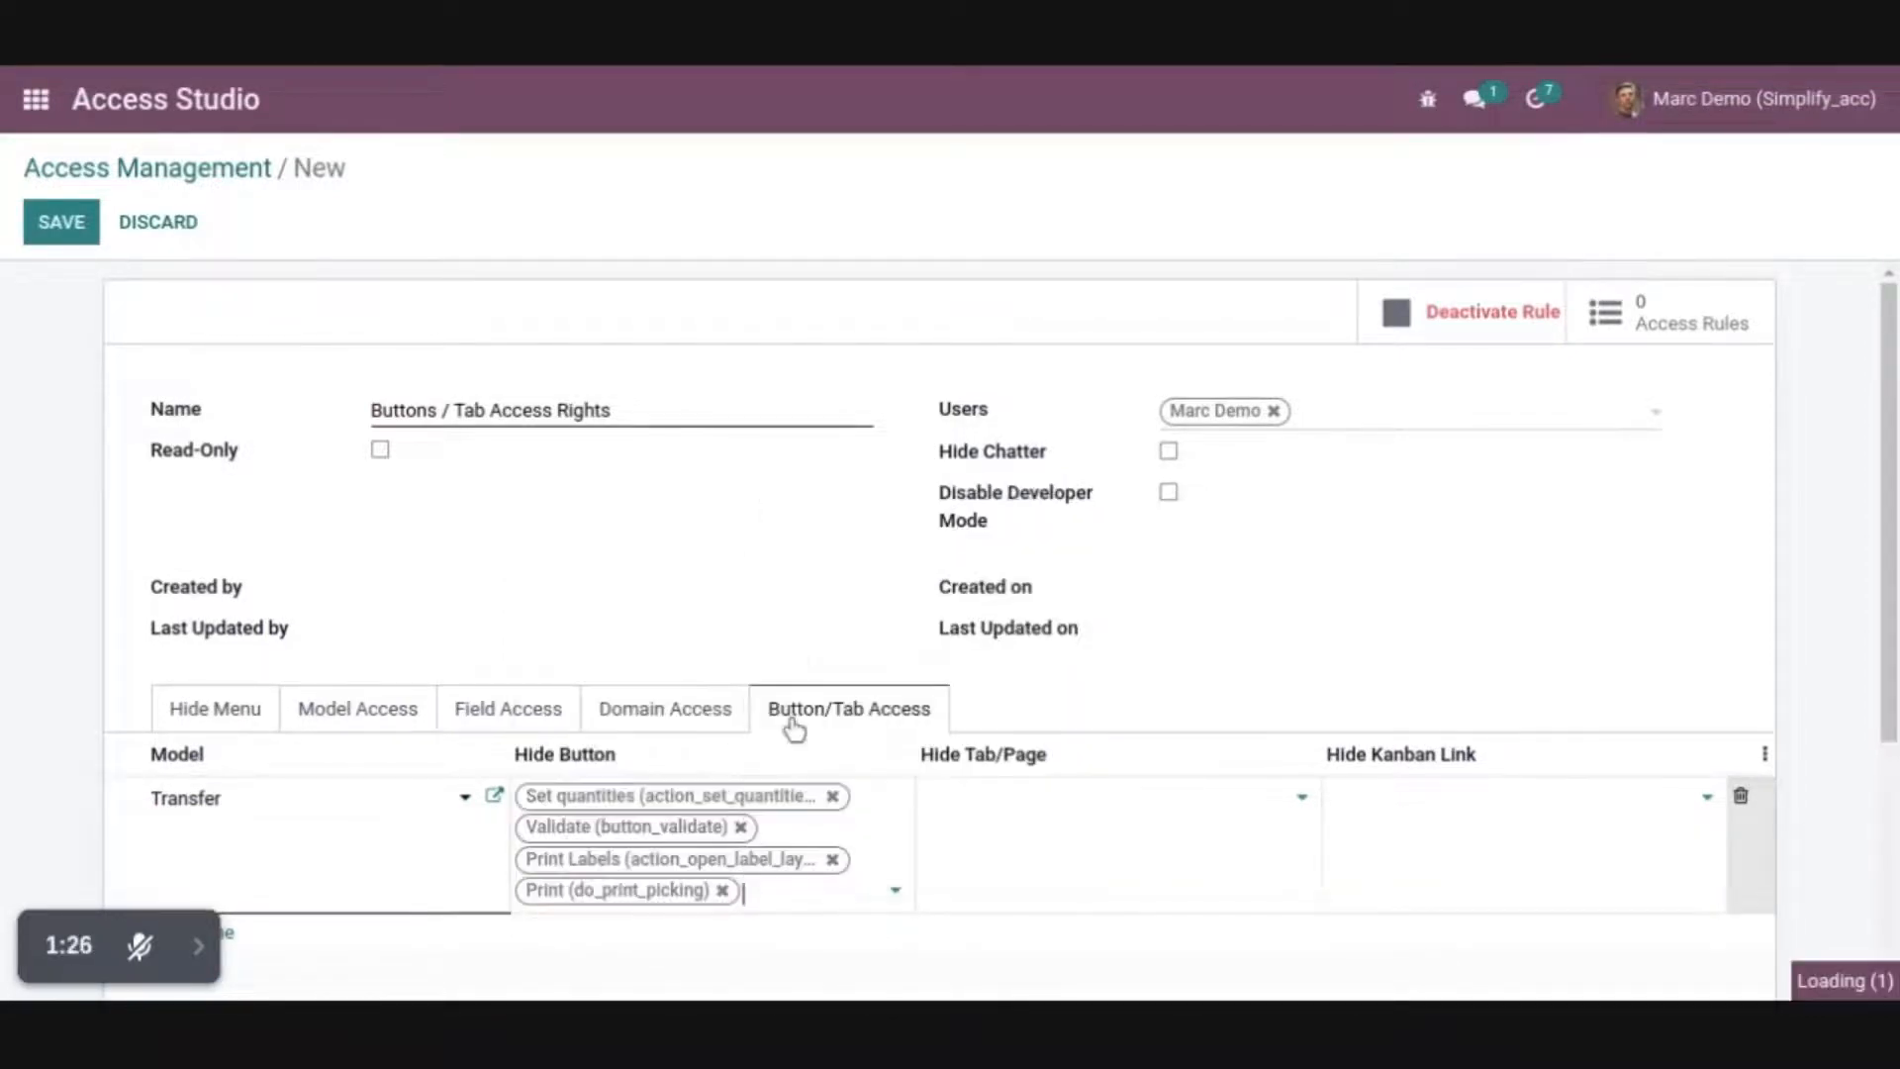
{"action": "left_click", "coordinate": [897, 923]}
{"action": "left_click", "coordinate": [831, 806]}
{"action": "left_click", "coordinate": [895, 956]}
Hide the Detailed Operations, Operations and Additional Info tabs on the Transfer line
{"action": "left_click", "coordinate": [1299, 802]}
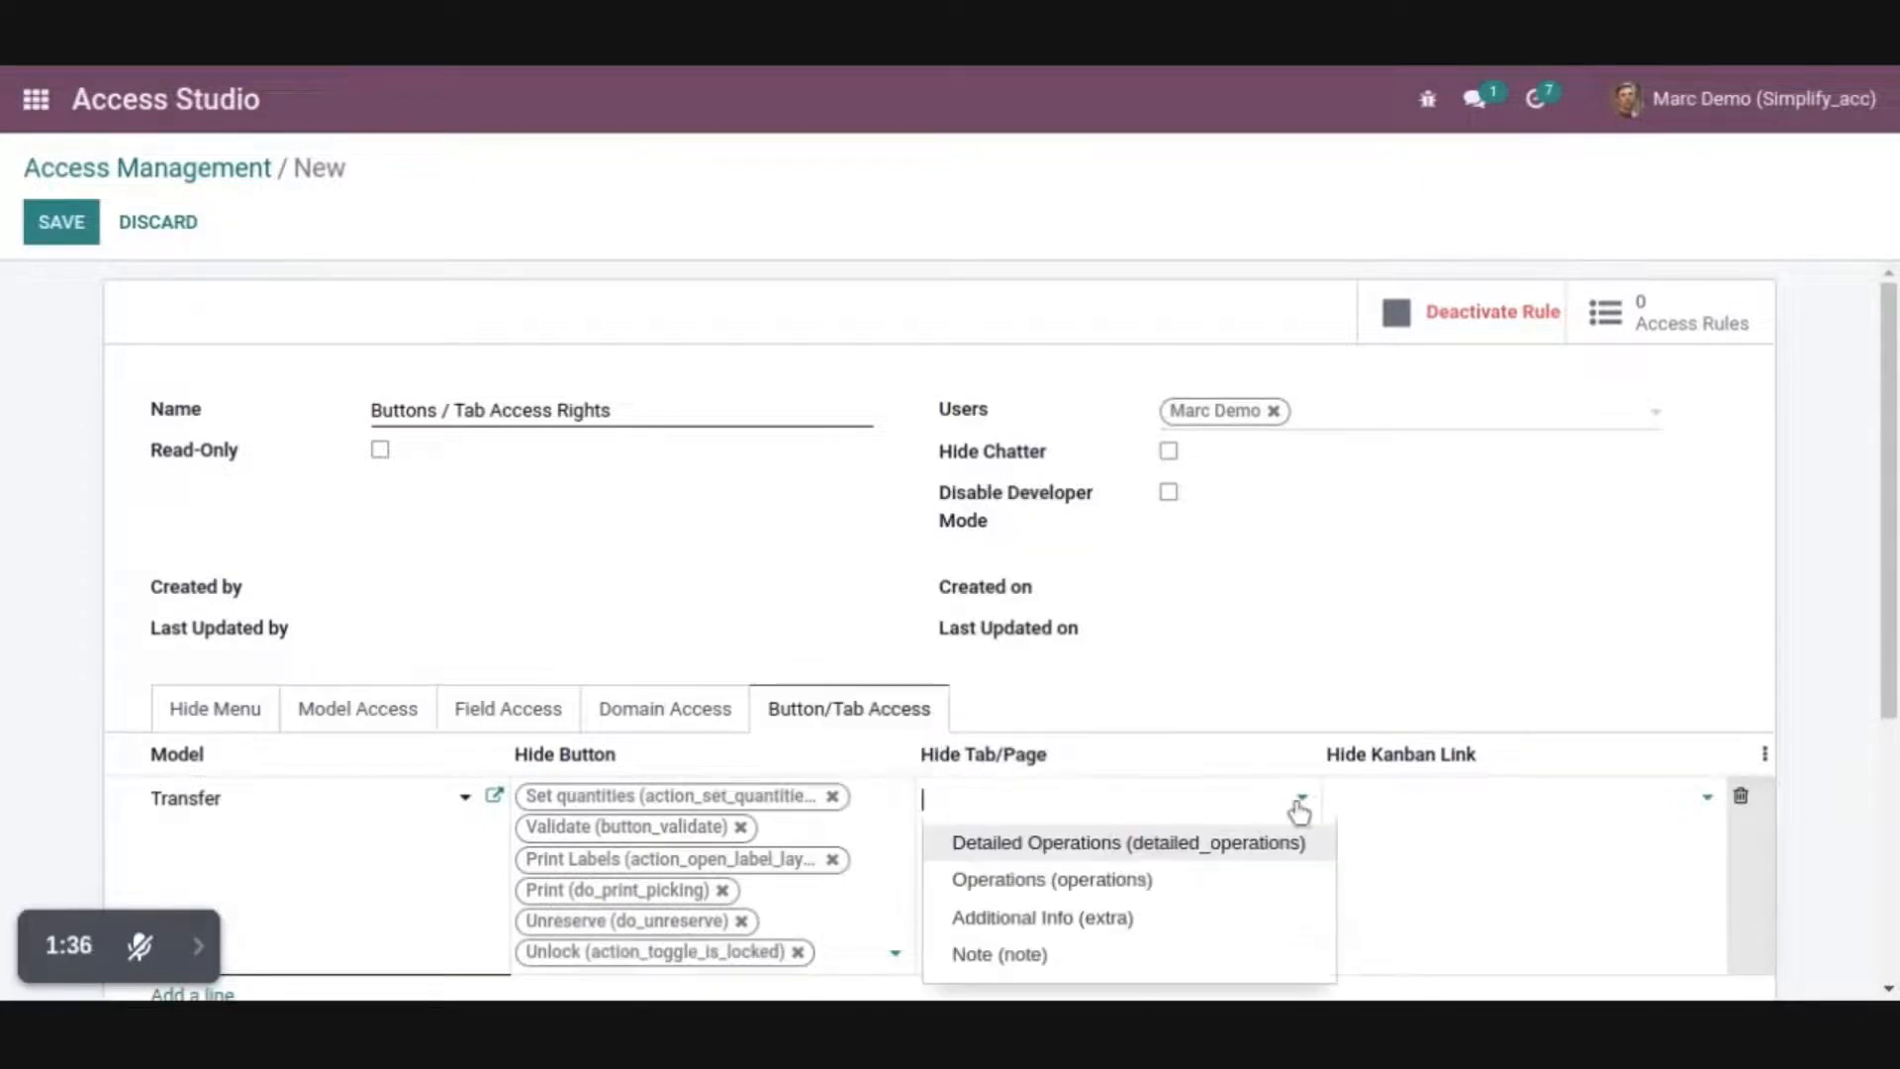
{"action": "left_click", "coordinate": [1166, 852]}
{"action": "left_click", "coordinate": [1303, 826]}
{"action": "left_click", "coordinate": [1118, 875]}
{"action": "left_click", "coordinate": [1305, 831]}
{"action": "left_click", "coordinate": [1210, 881]}
Add a button/tab access line for the Picking Type model that hides the All and Ready kanban links
{"action": "scroll", "coordinate": [1208, 889], "scroll_direction": "down", "scroll_amount": 5}
{"action": "left_click", "coordinate": [218, 557]}
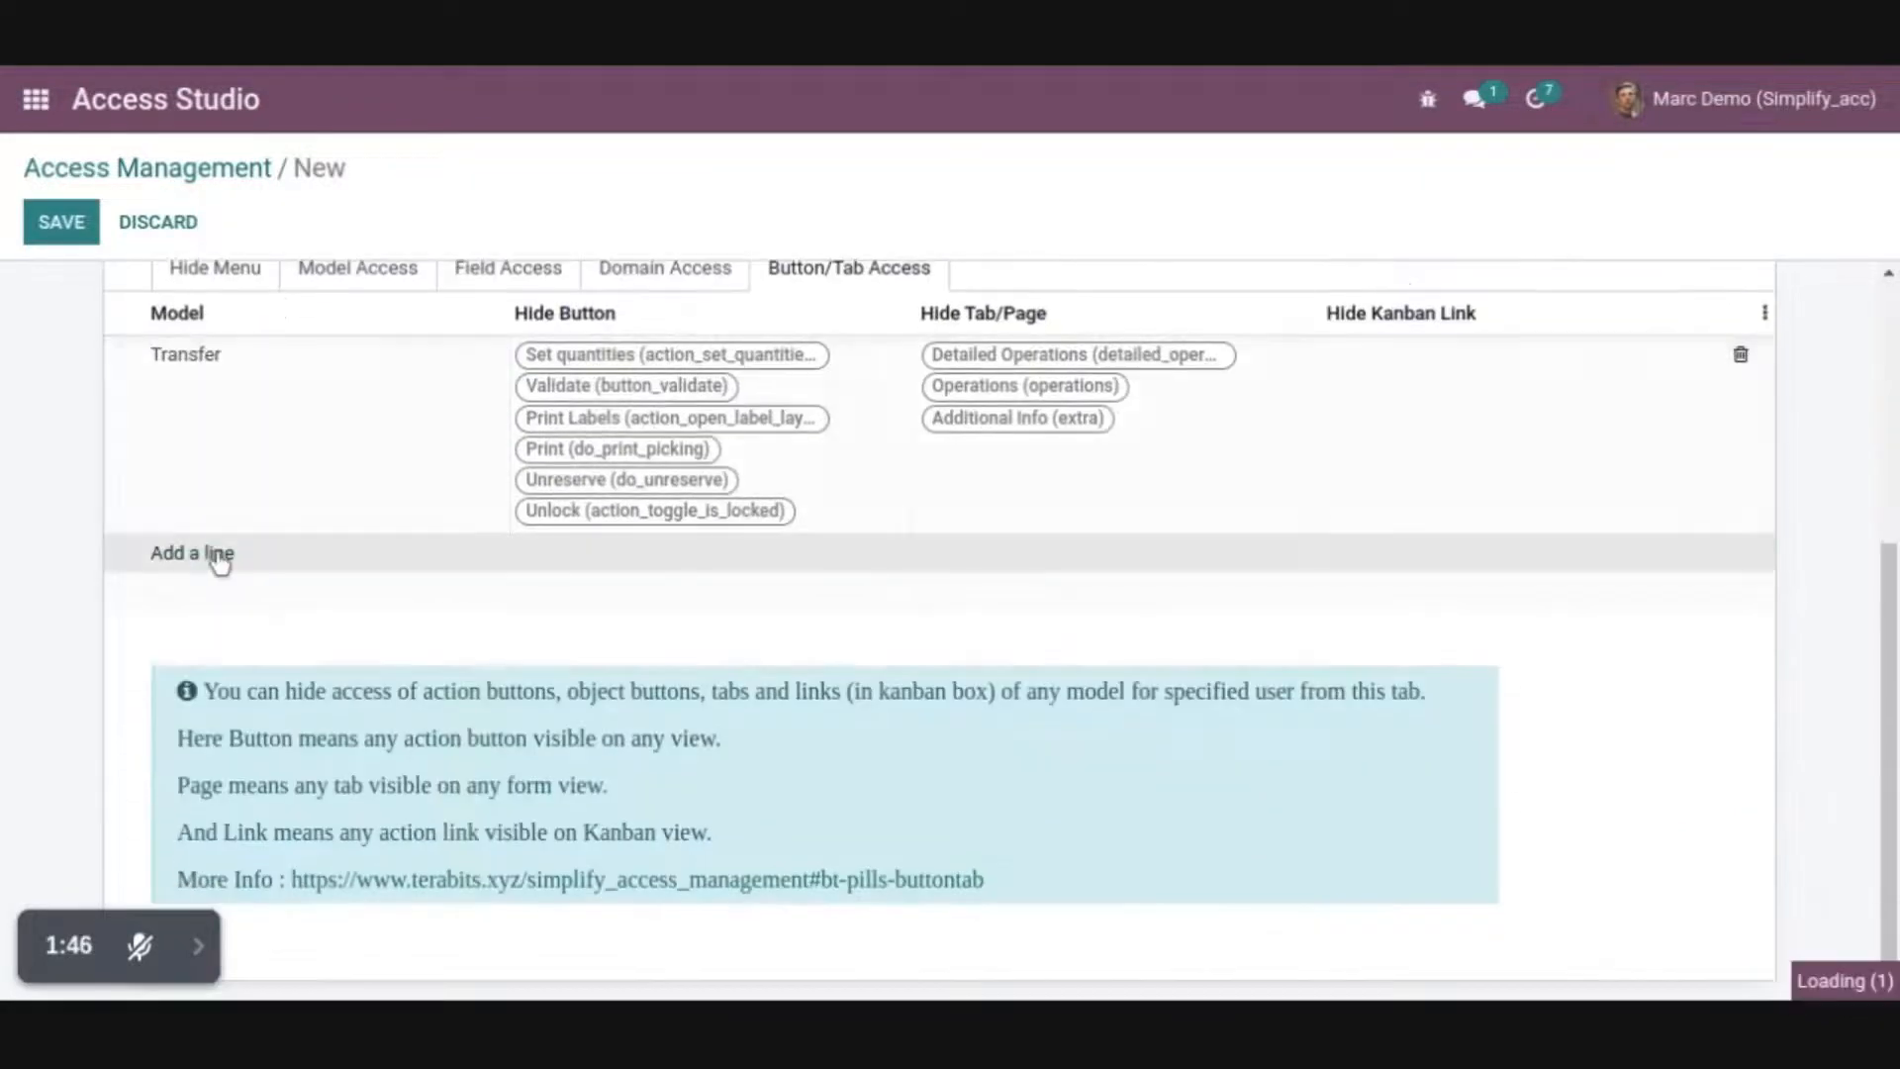
{"action": "left_click", "coordinate": [276, 554]}
{"action": "type", "text": "Pic"}
{"action": "left_click", "coordinate": [233, 638]}
{"action": "left_click", "coordinate": [1706, 556]}
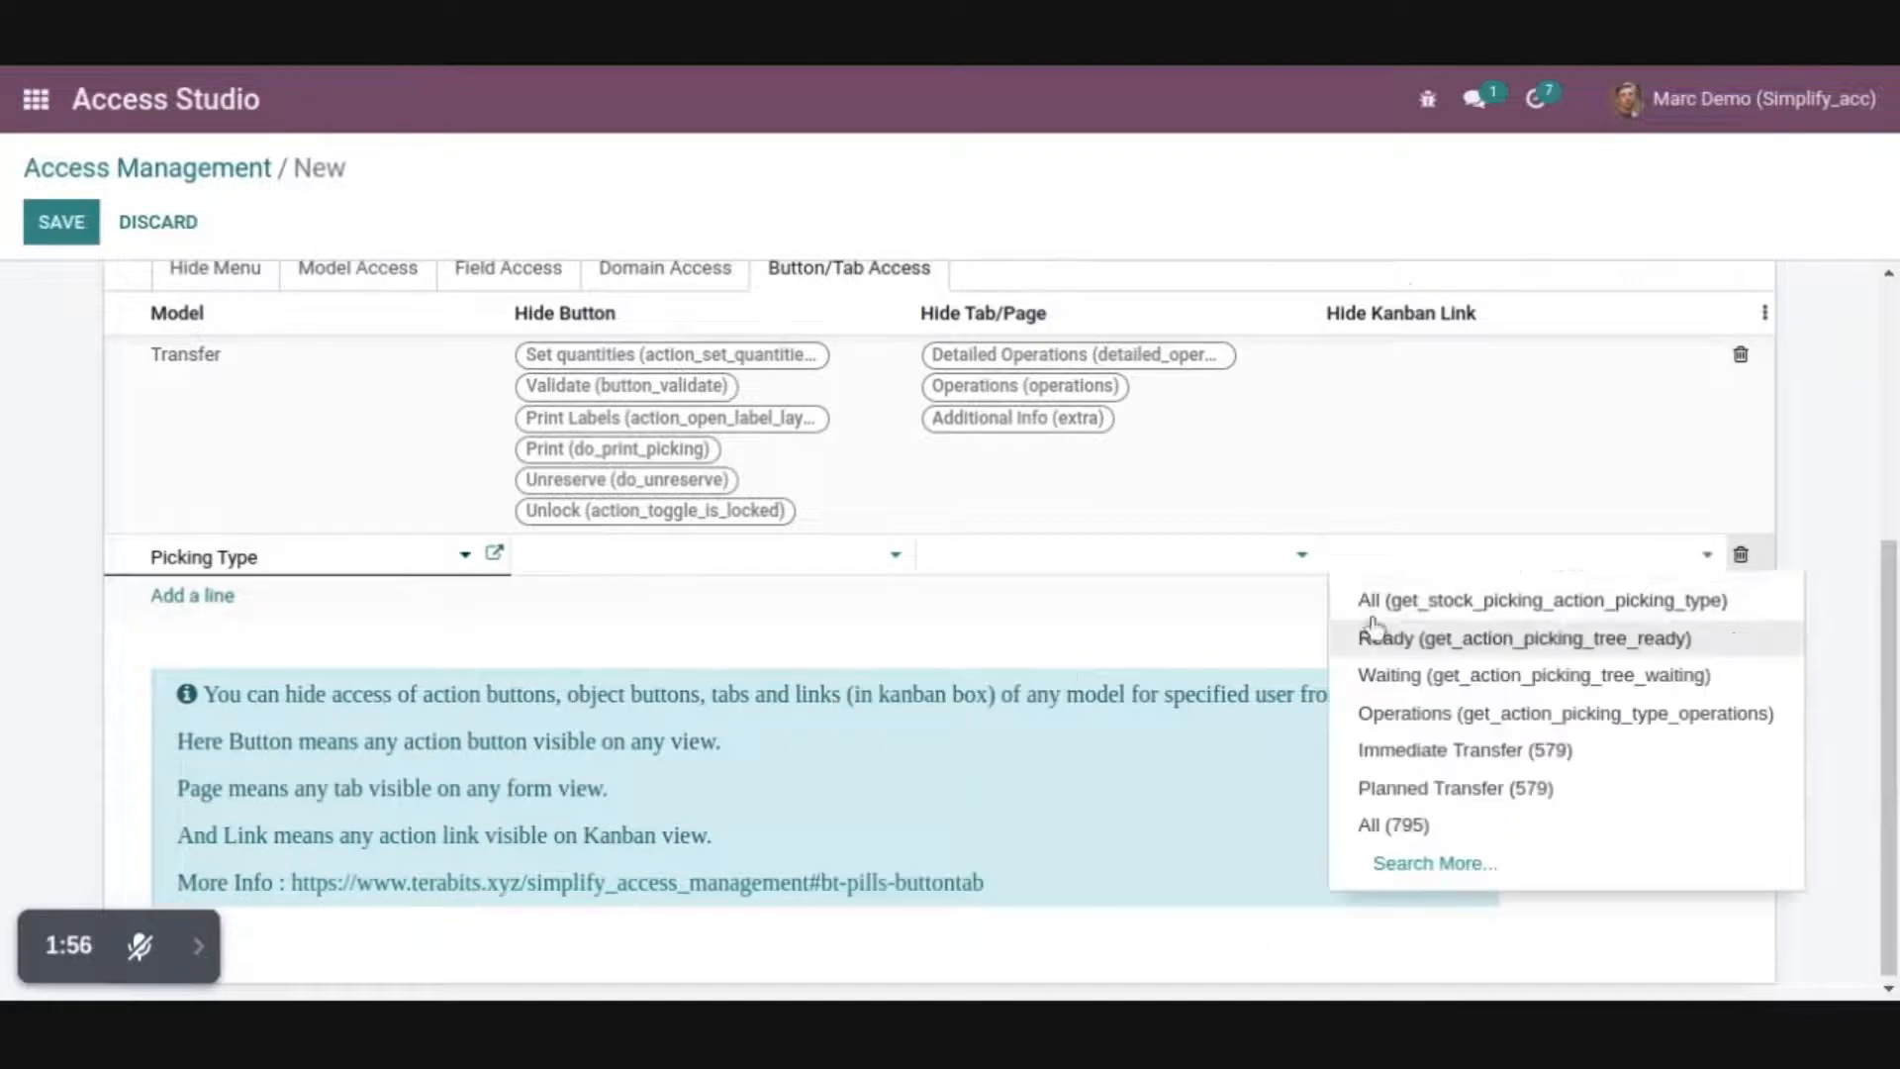
{"action": "left_click", "coordinate": [1376, 603]}
{"action": "left_click", "coordinate": [1706, 587]}
{"action": "left_click", "coordinate": [1457, 633]}
Hide the Waiting, Immediate Transfer and Planned Transfer kanban links for Picking Type, and save the access record
{"action": "left_click", "coordinate": [1707, 619]}
{"action": "left_click", "coordinate": [1529, 663]}
{"action": "left_click", "coordinate": [1707, 650]}
{"action": "left_click", "coordinate": [1485, 731]}
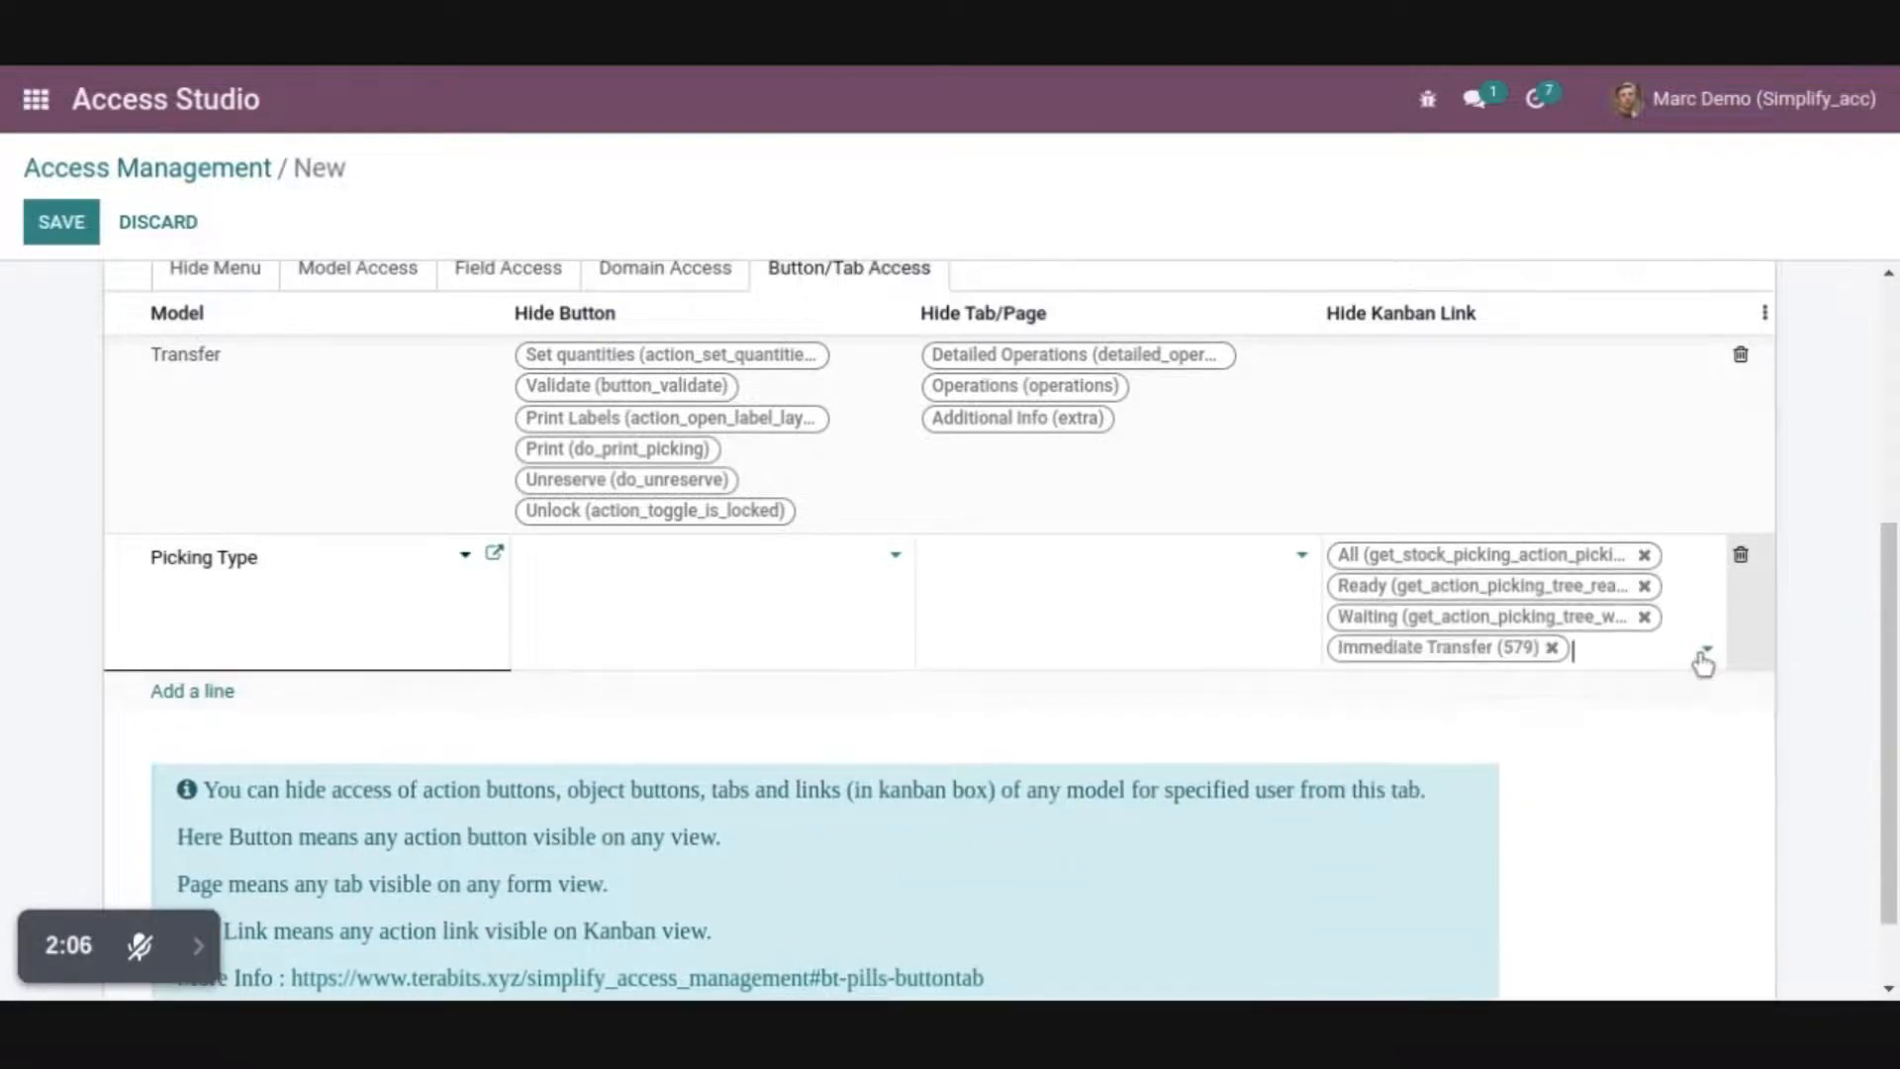
{"action": "left_click", "coordinate": [1706, 653]}
{"action": "left_click", "coordinate": [1287, 731]}
{"action": "scroll", "coordinate": [3, 315], "scroll_direction": "up", "scroll_amount": 5}
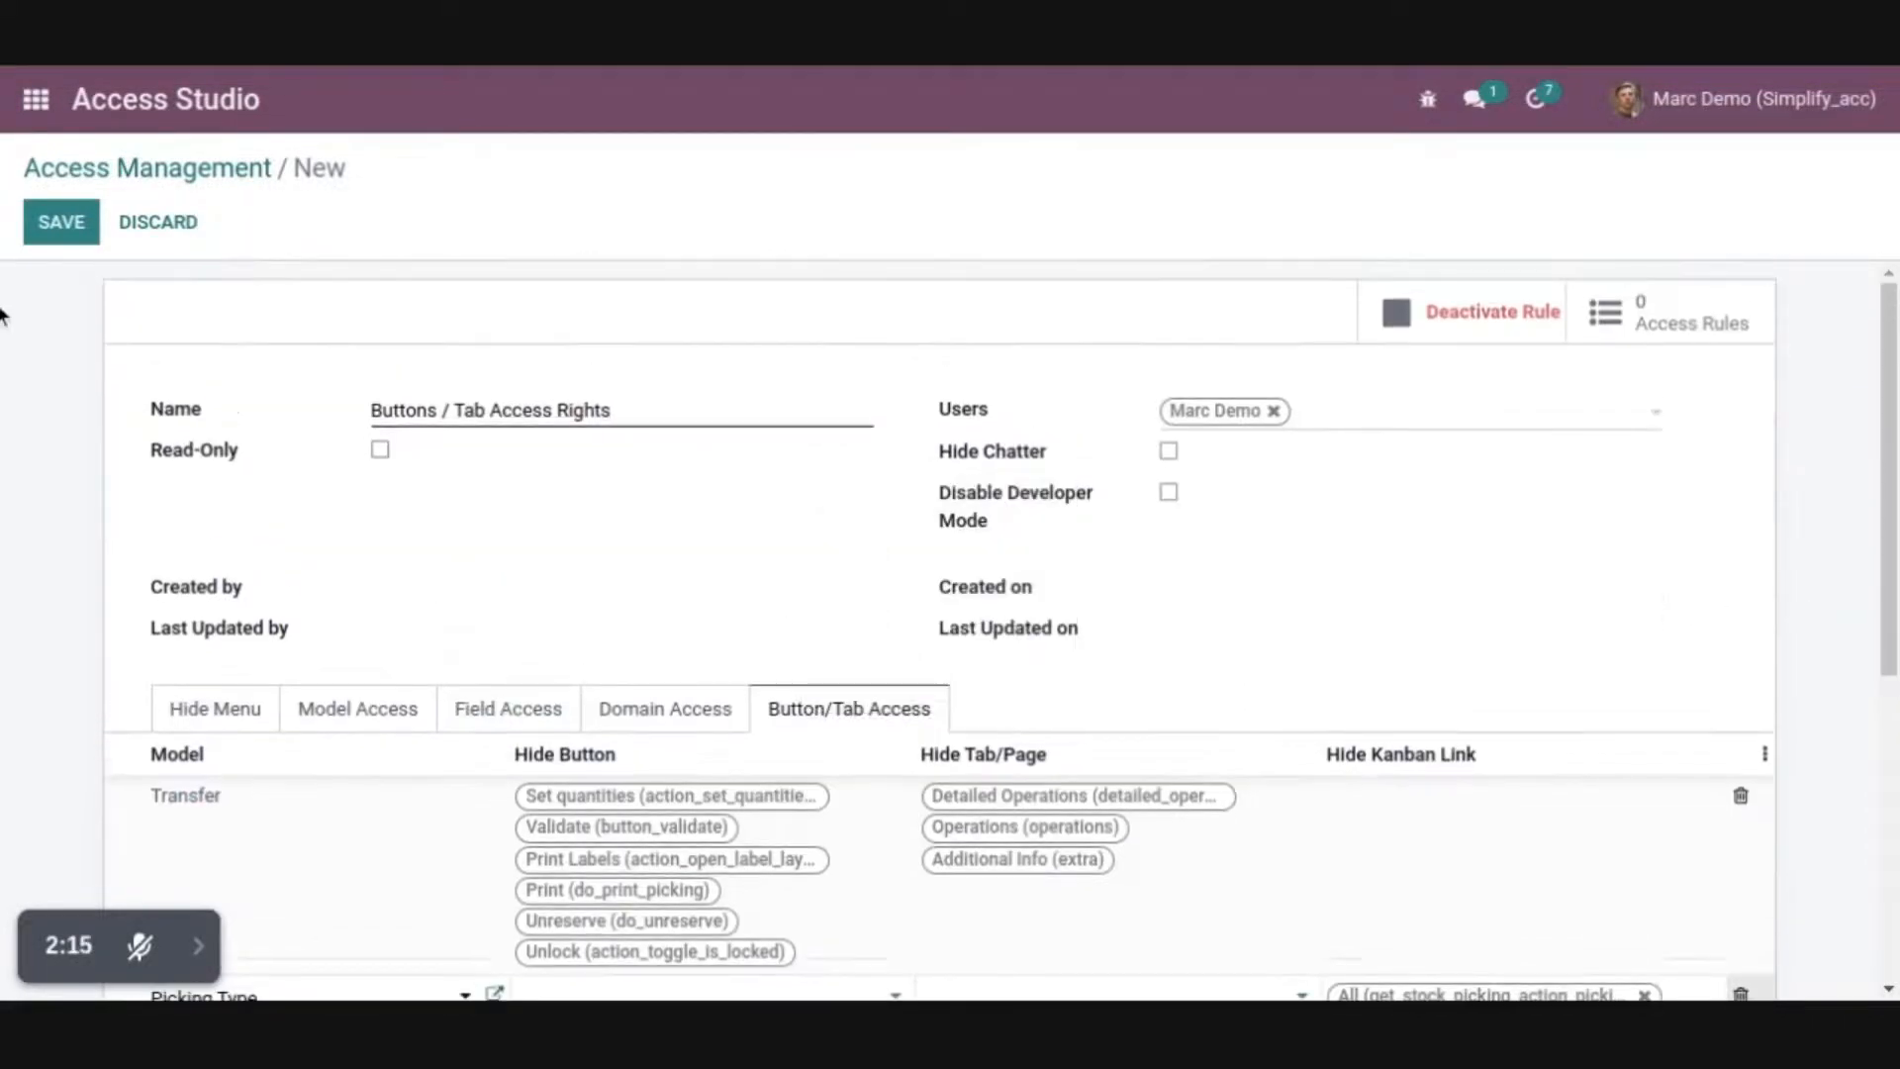
{"action": "left_click", "coordinate": [61, 225]}
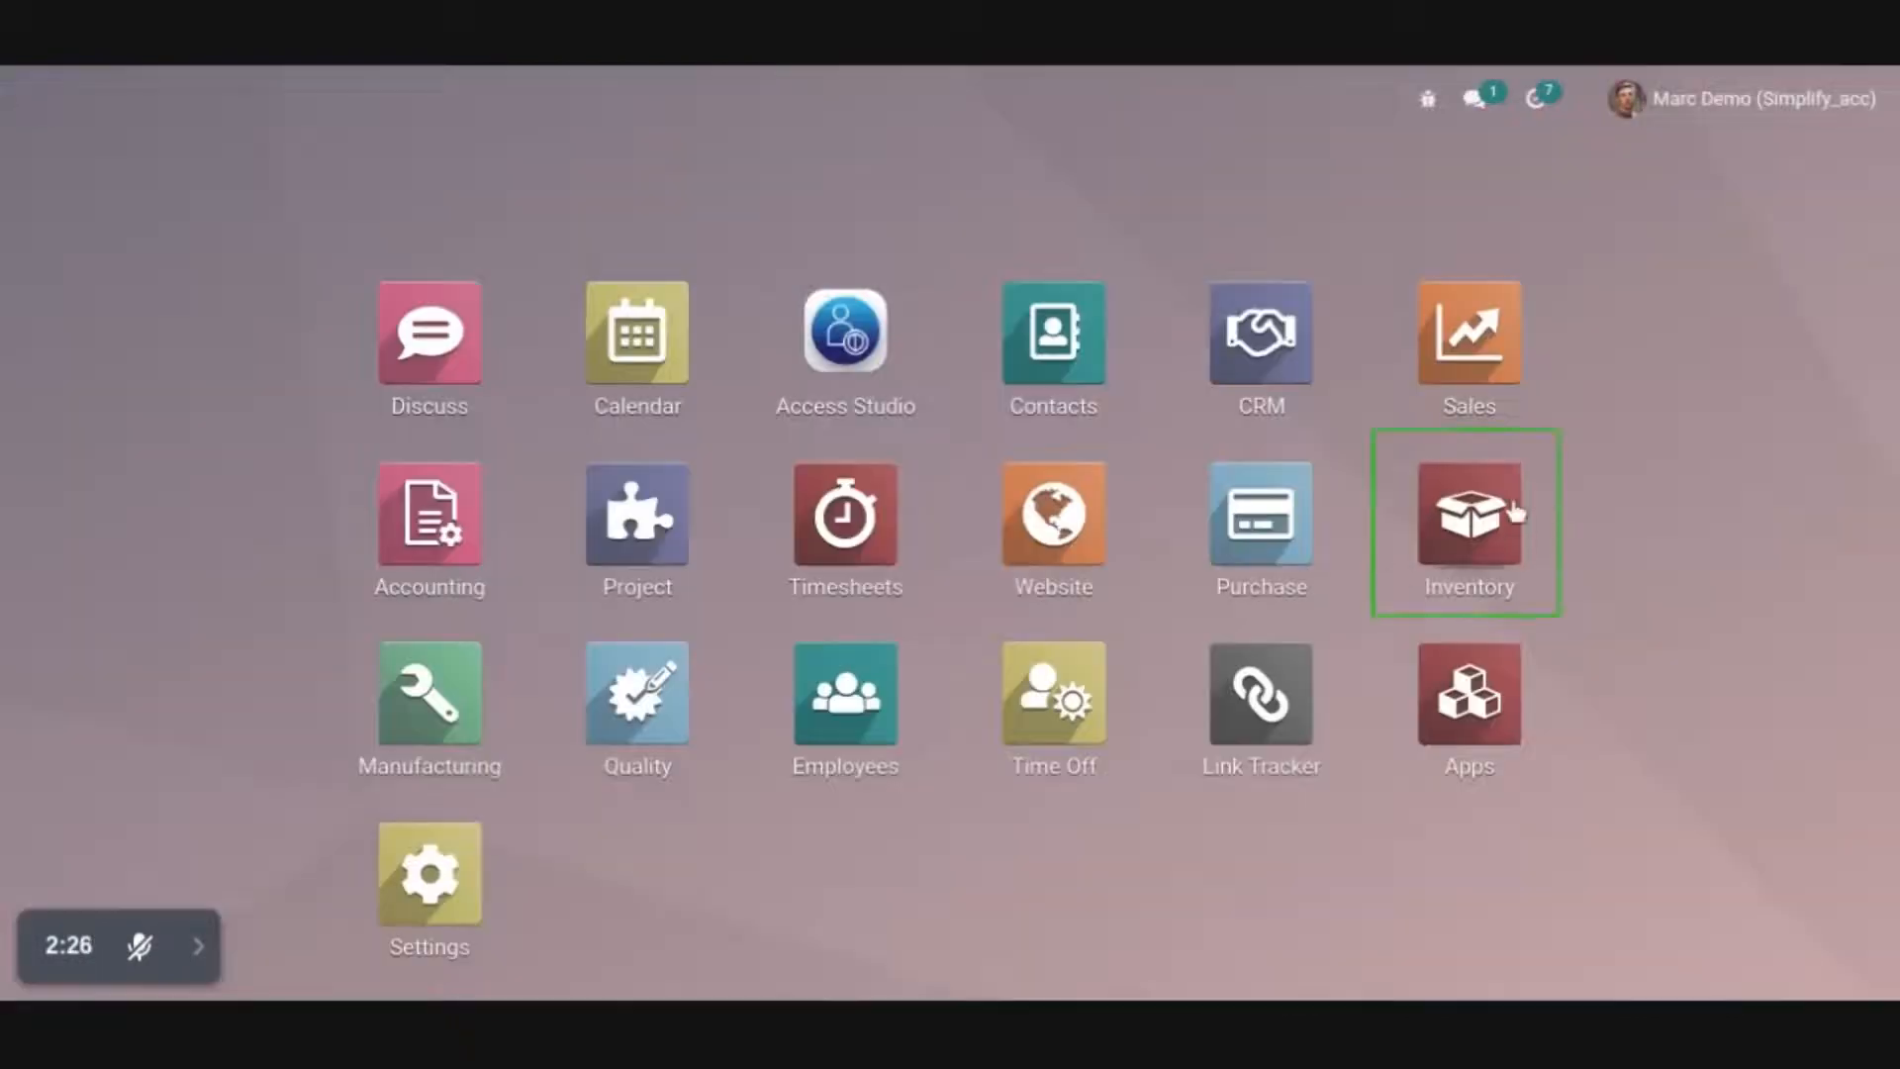
Check the Internal Transfers card links in Inventory and the buttons and tabs on the first transfer
{"action": "left_click", "coordinate": [1509, 511]}
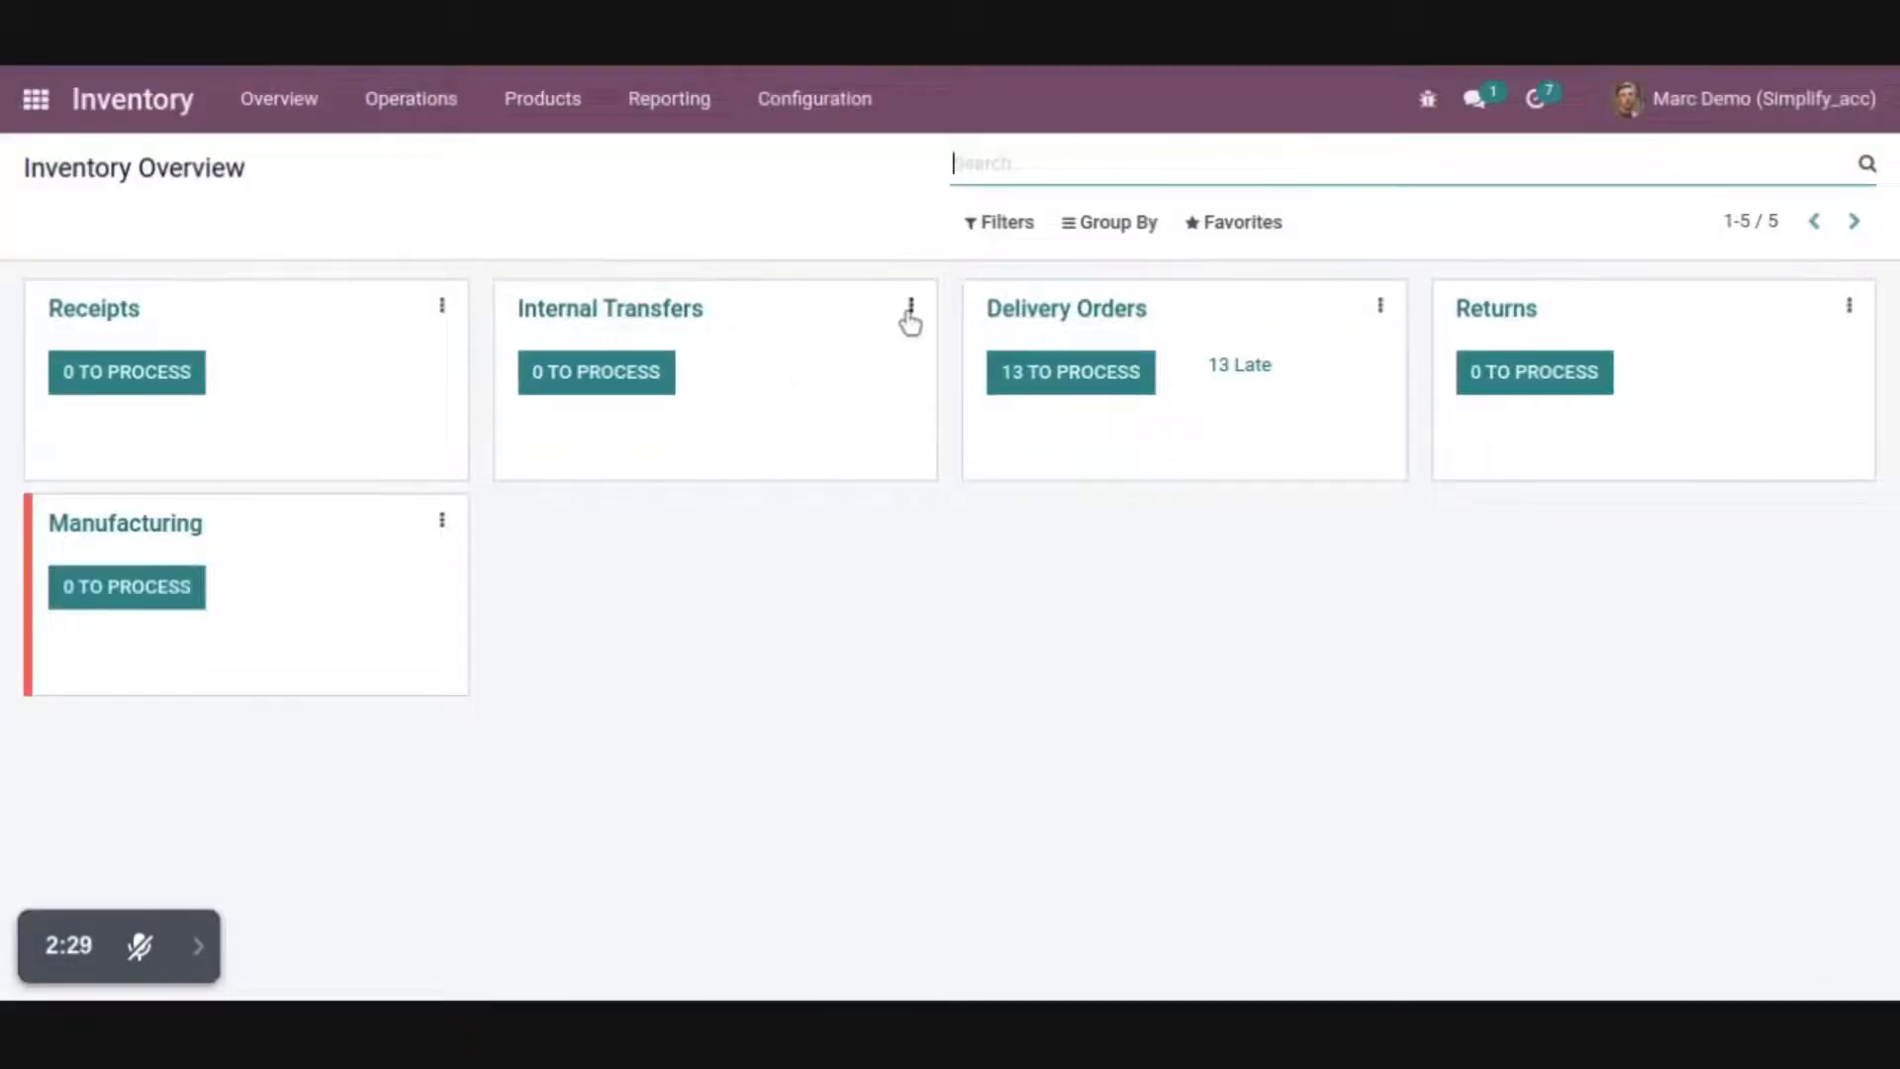
{"action": "left_click", "coordinate": [910, 307]}
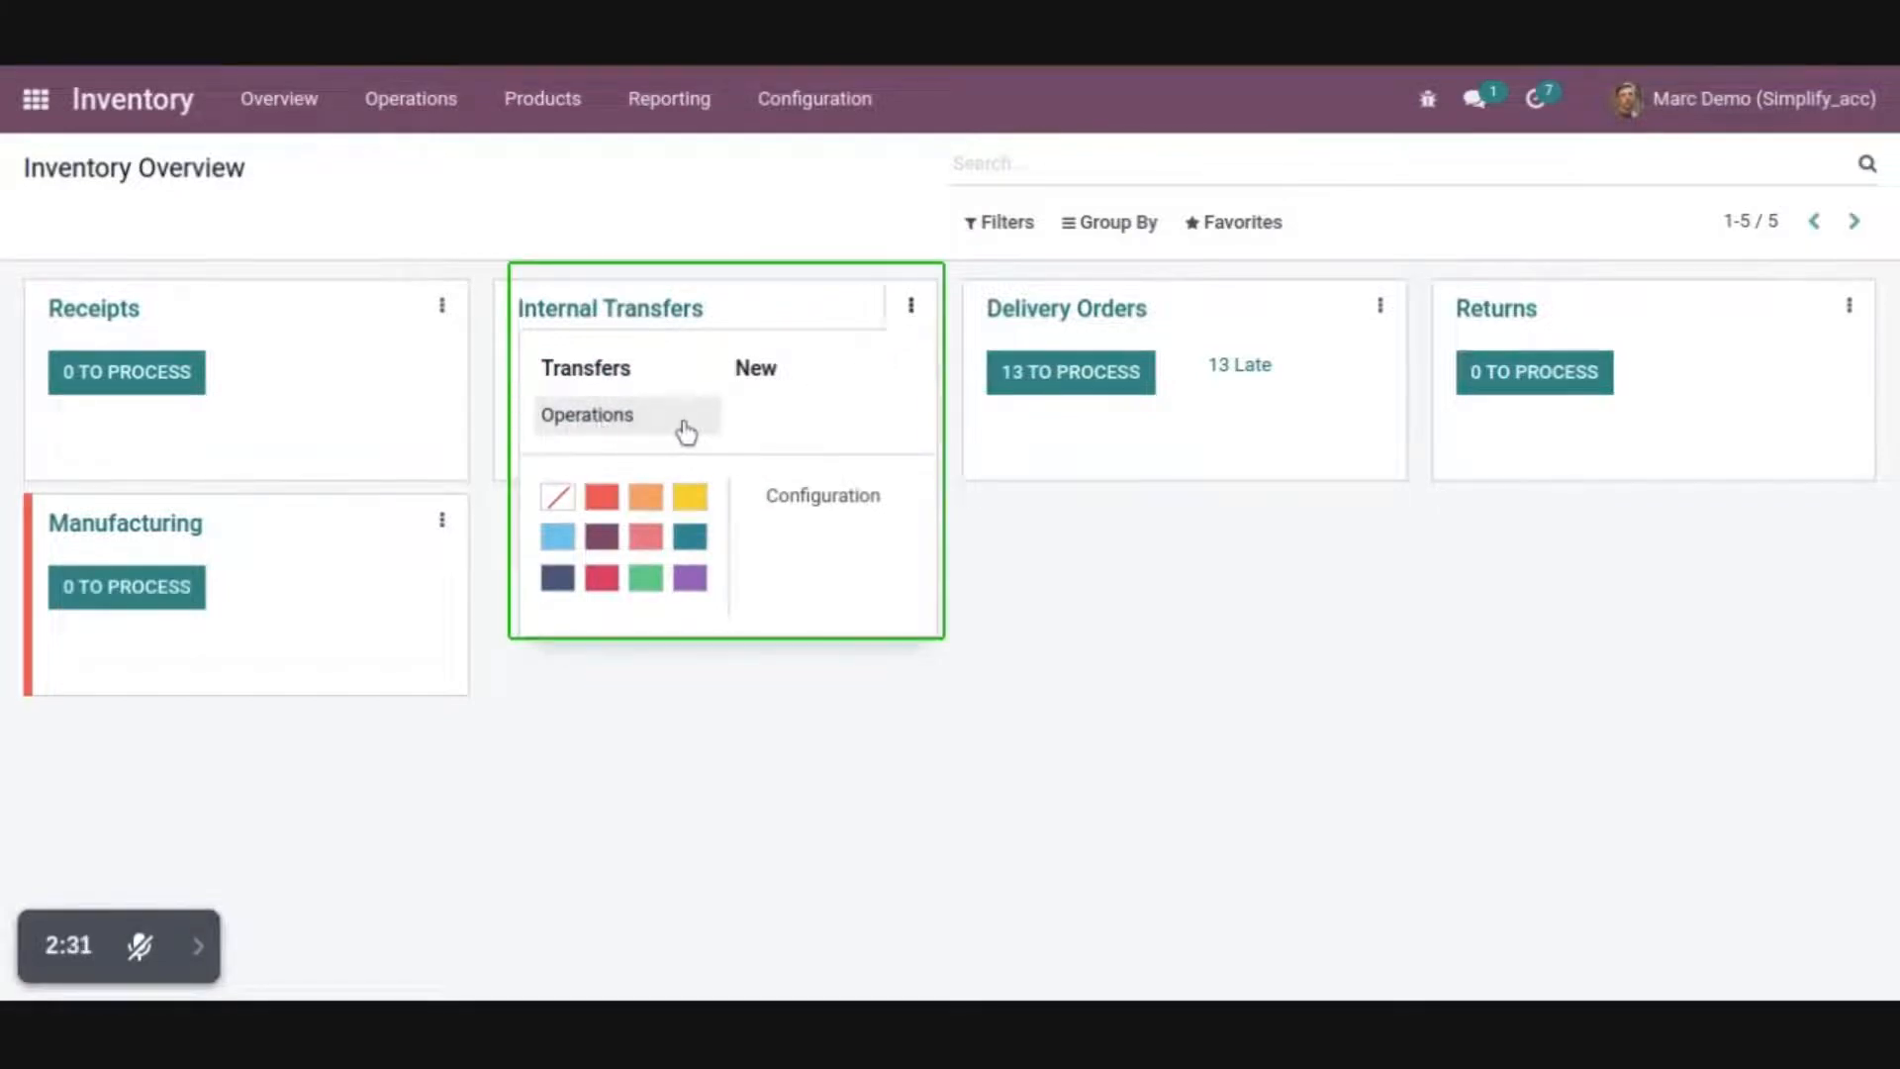
{"action": "left_click", "coordinate": [411, 98]}
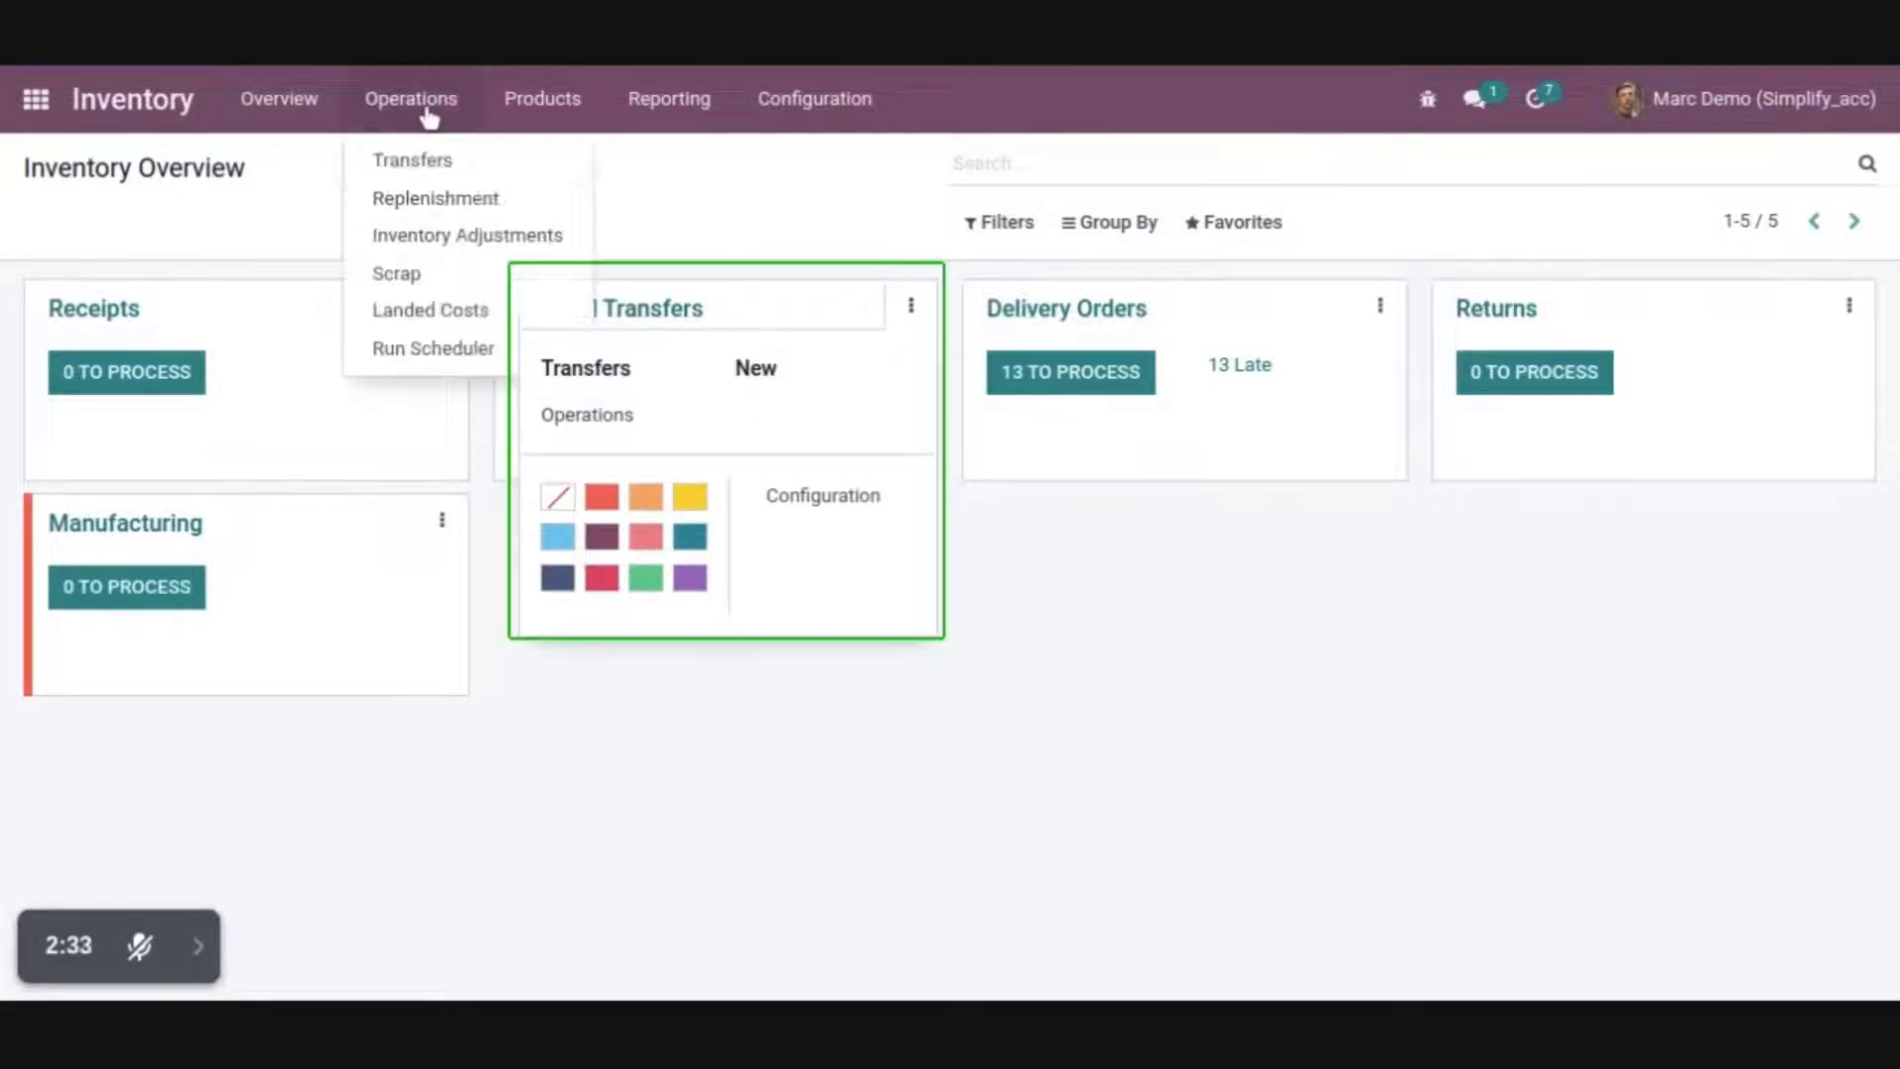
{"action": "left_click", "coordinate": [412, 157]}
{"action": "left_click", "coordinate": [380, 365]}
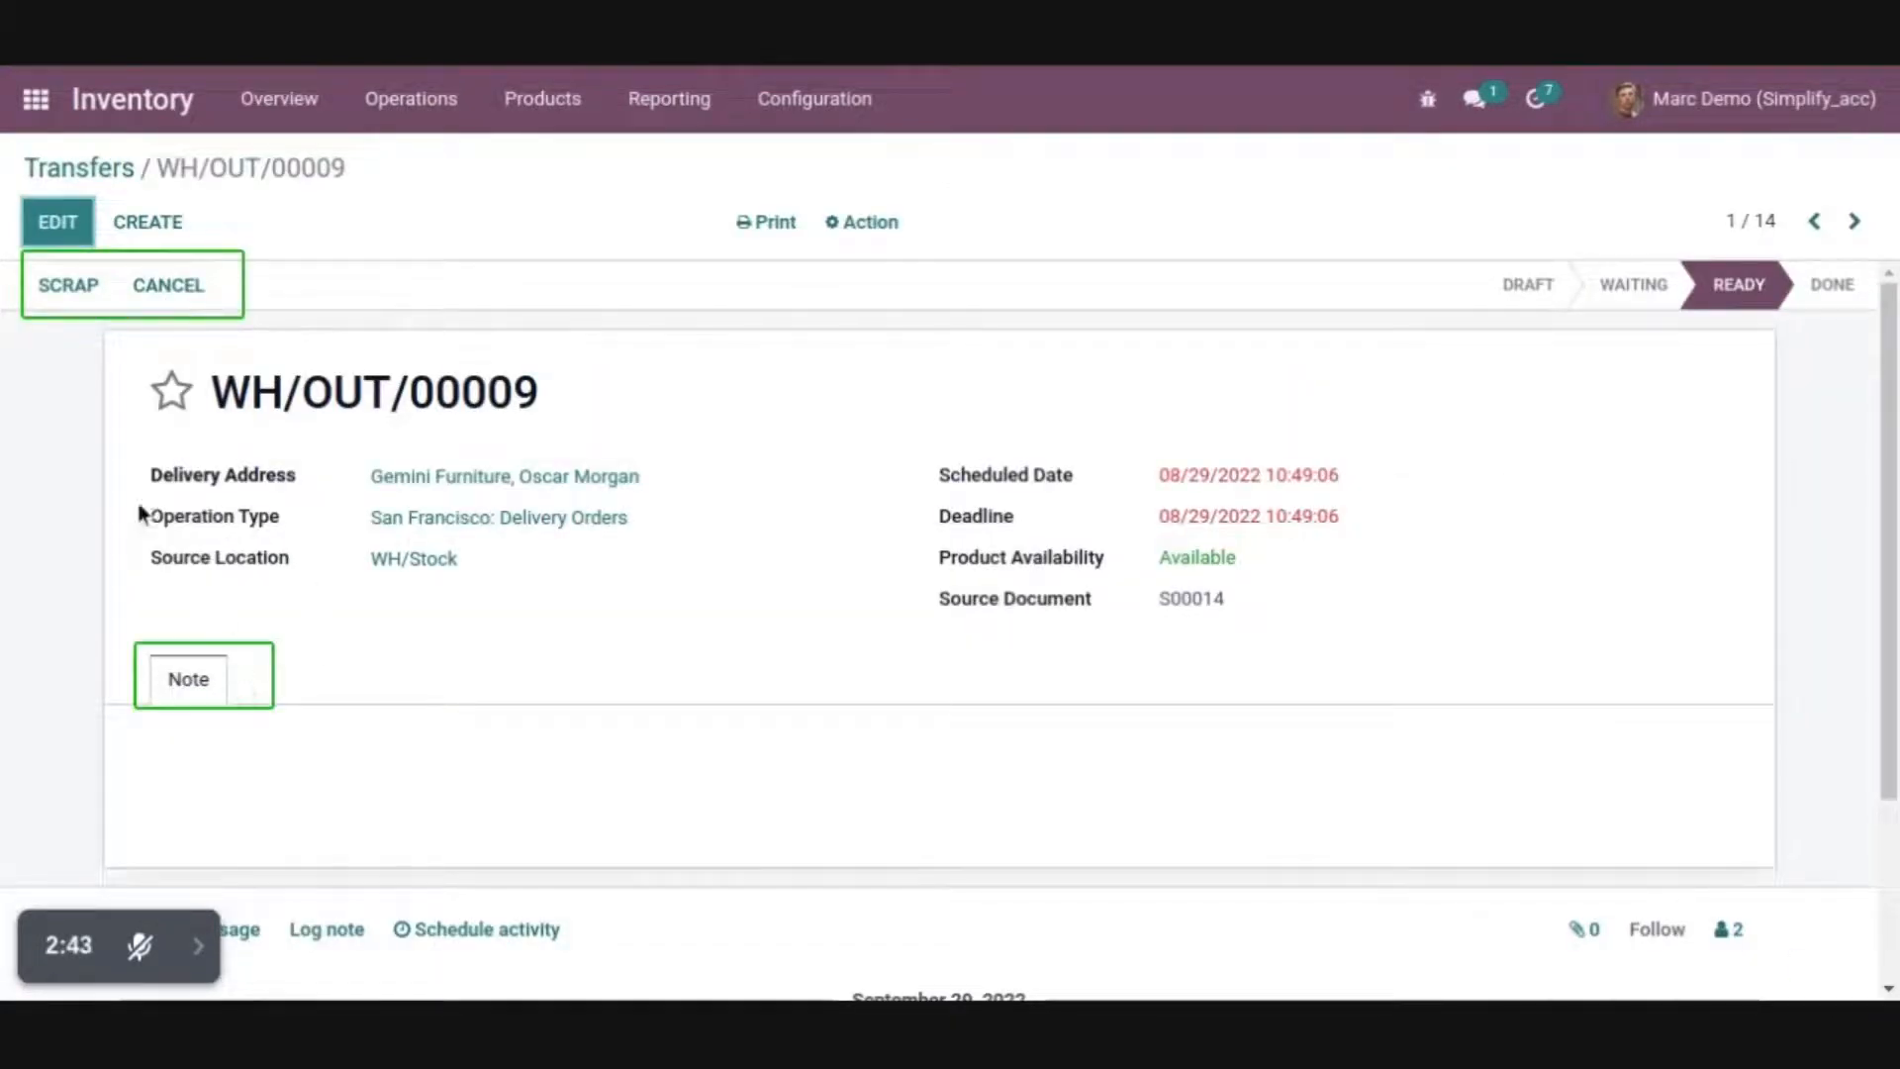
Open Sales and examine its main menus and the Configuration submenus
{"action": "left_click", "coordinate": [44, 111]}
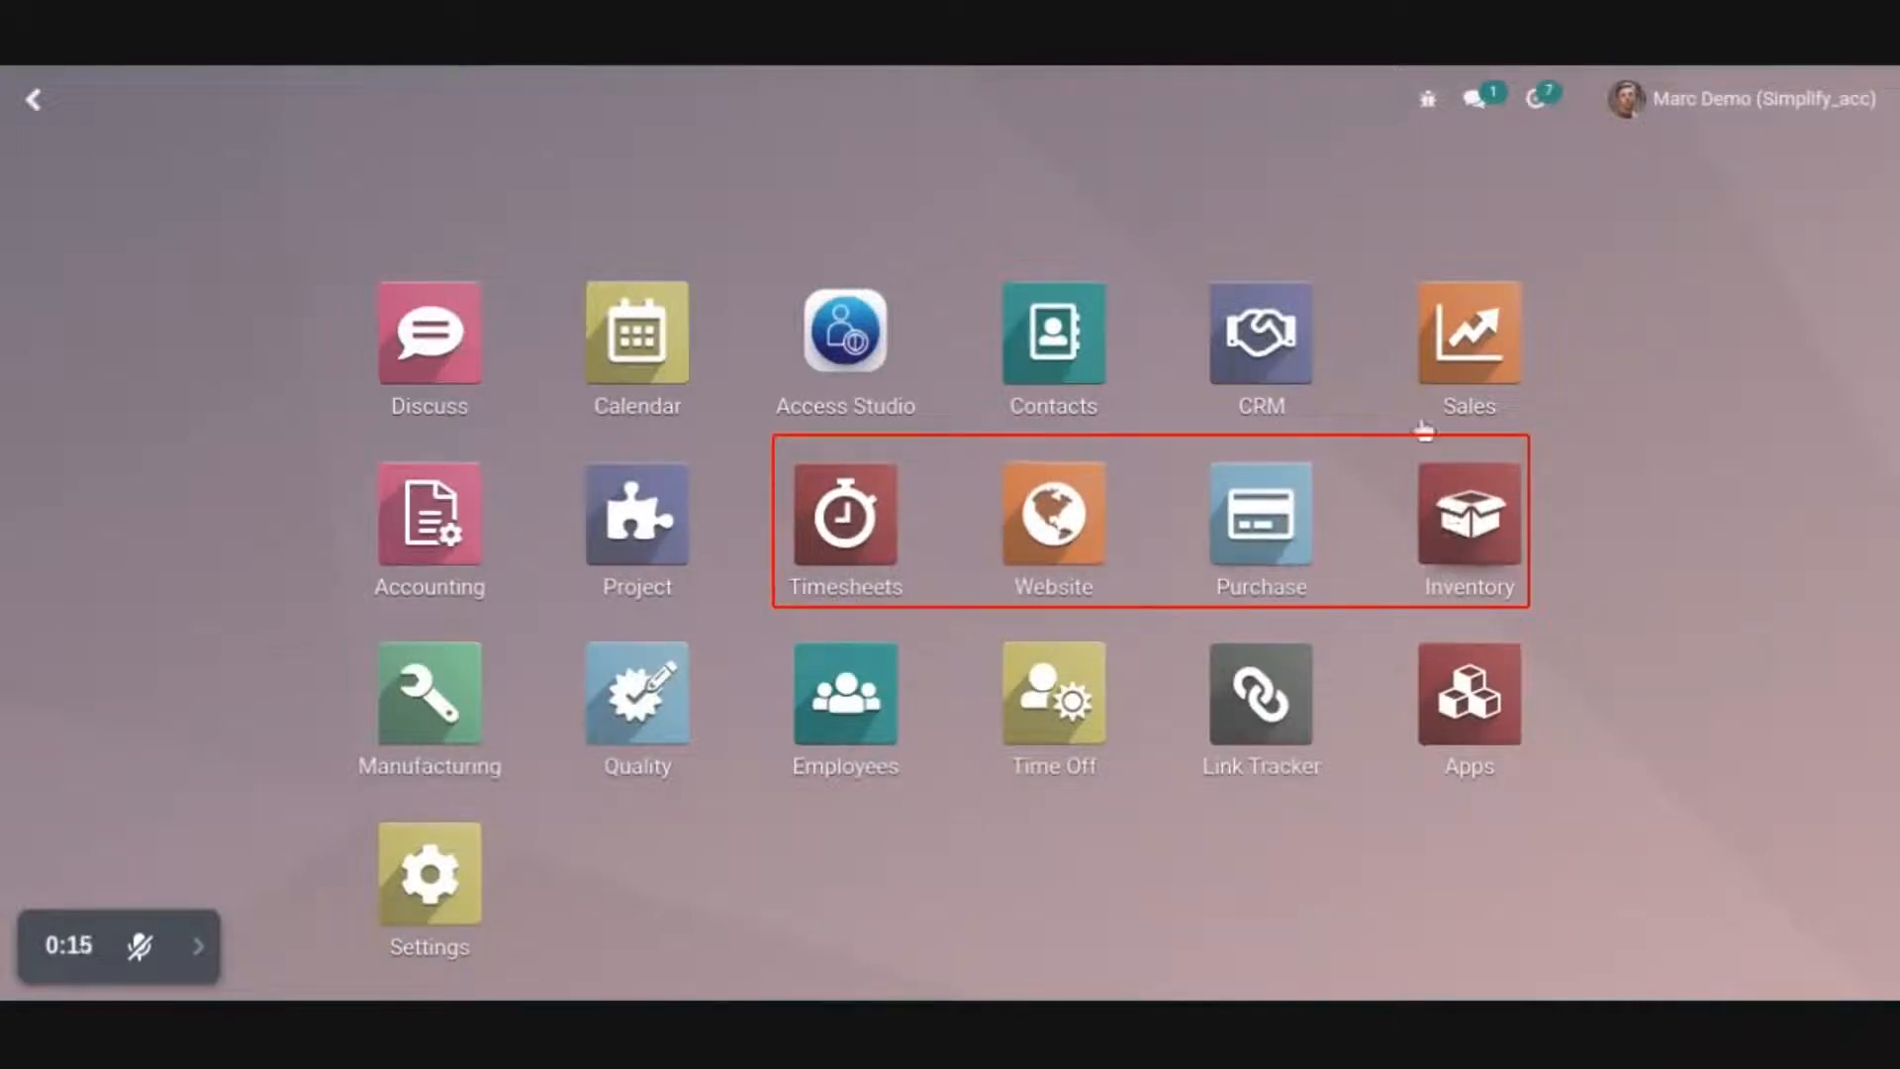
{"action": "left_click", "coordinate": [1465, 346]}
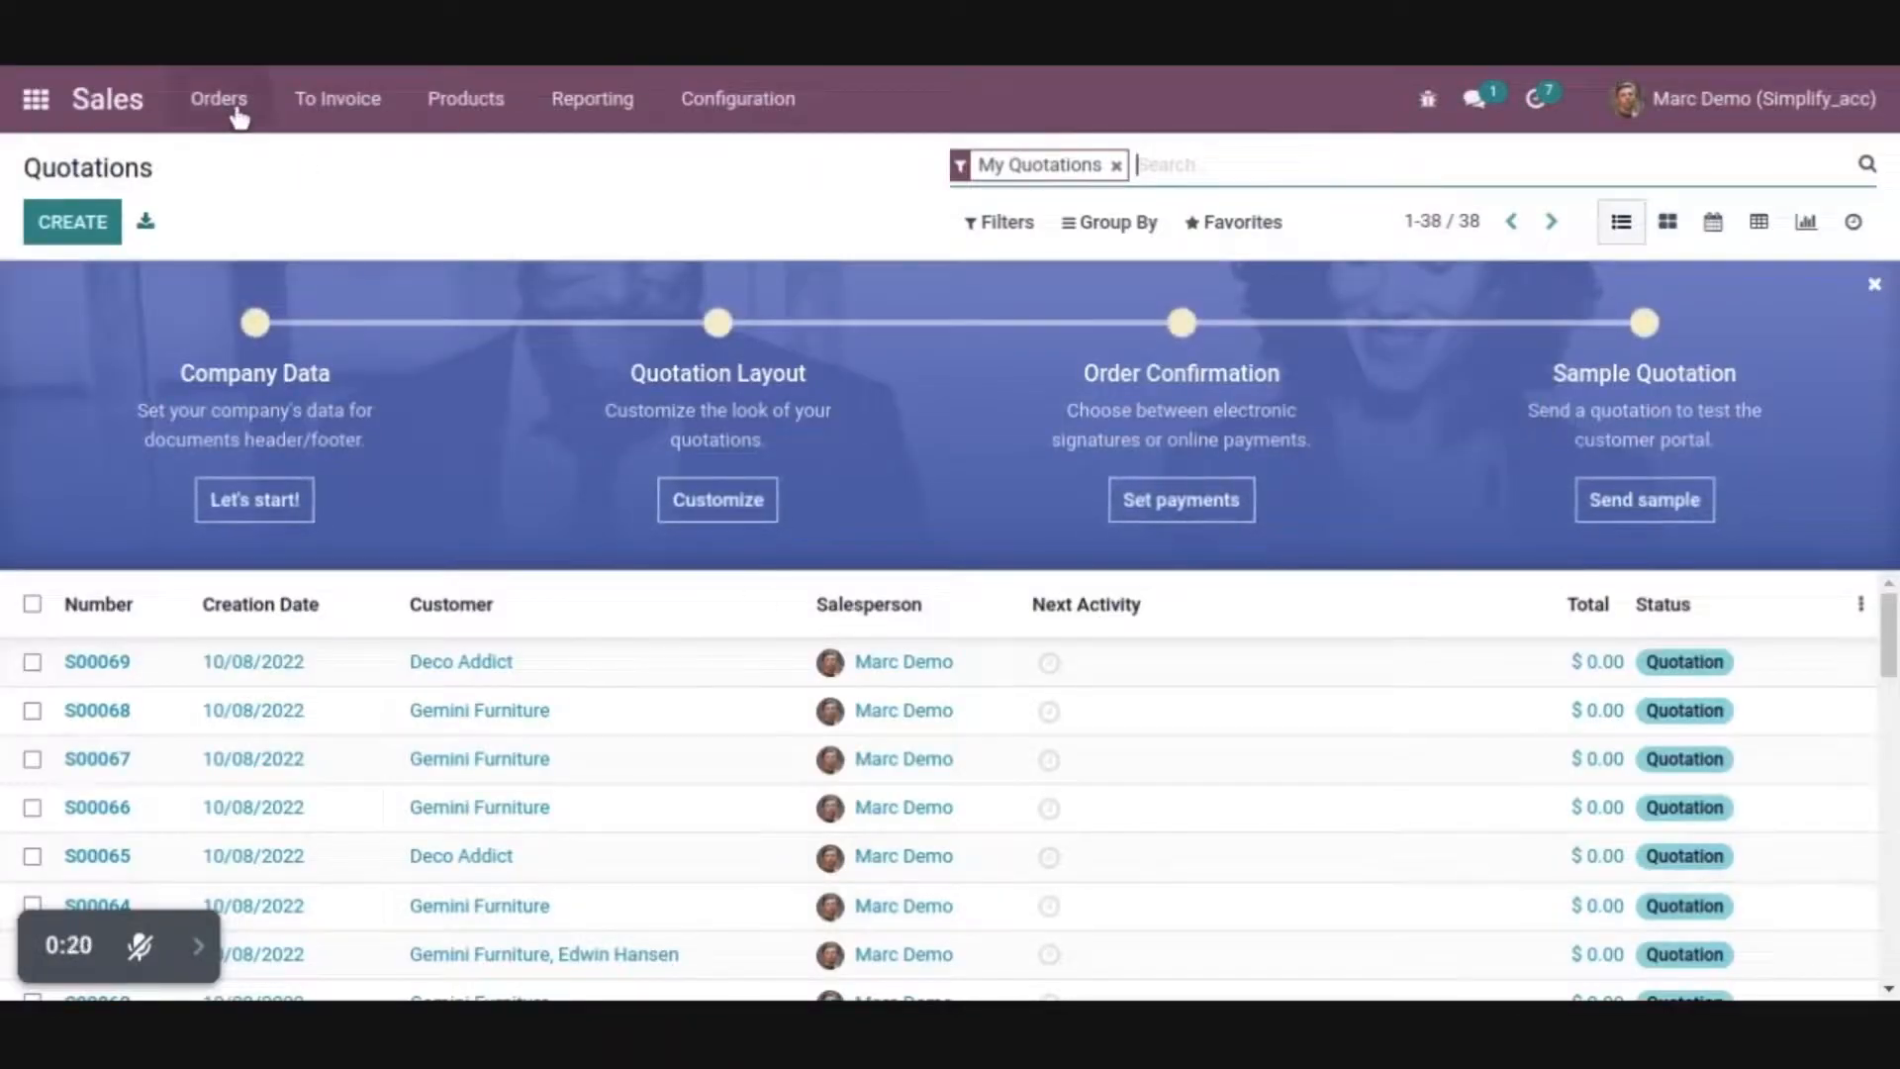
{"action": "left_click", "coordinate": [696, 111]}
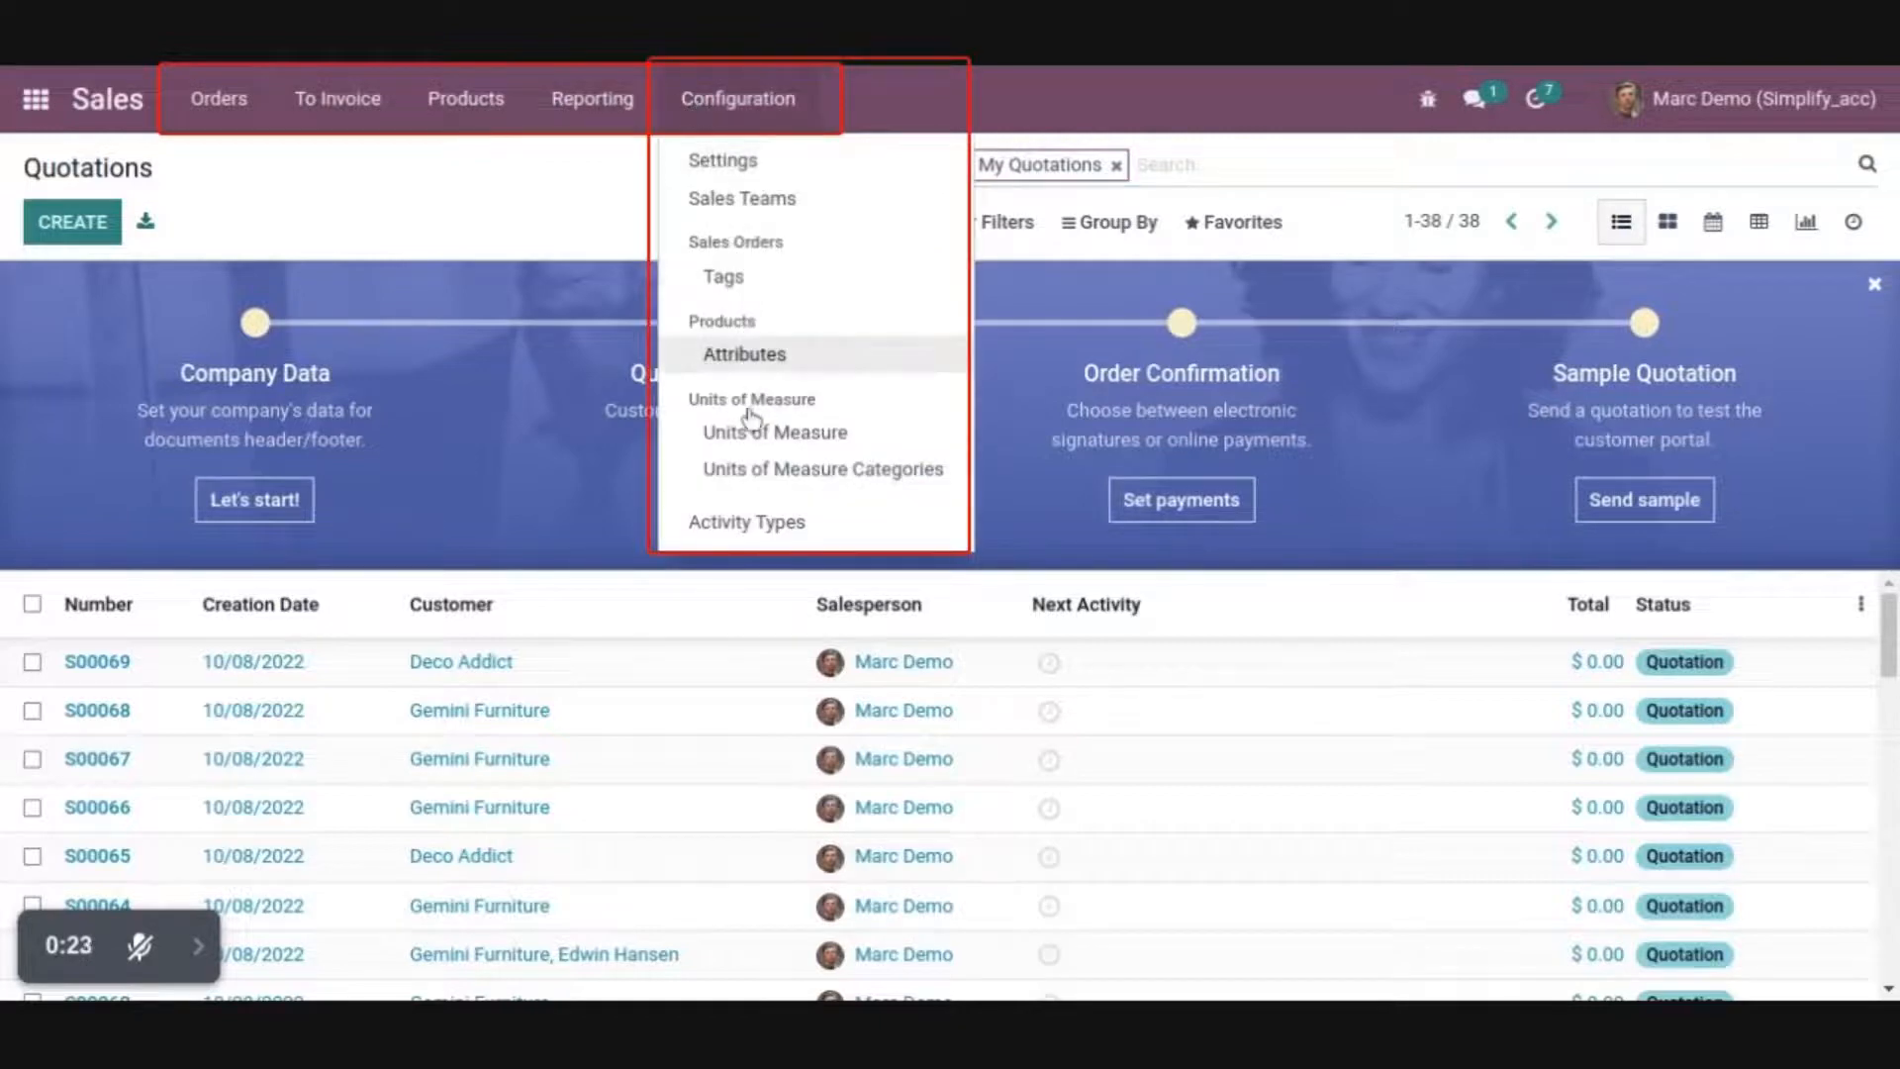
Create a new Access Studio record named "Hide Menu /Sub Menu" and assign it to the signed-in demo user
{"action": "left_click", "coordinate": [36, 99]}
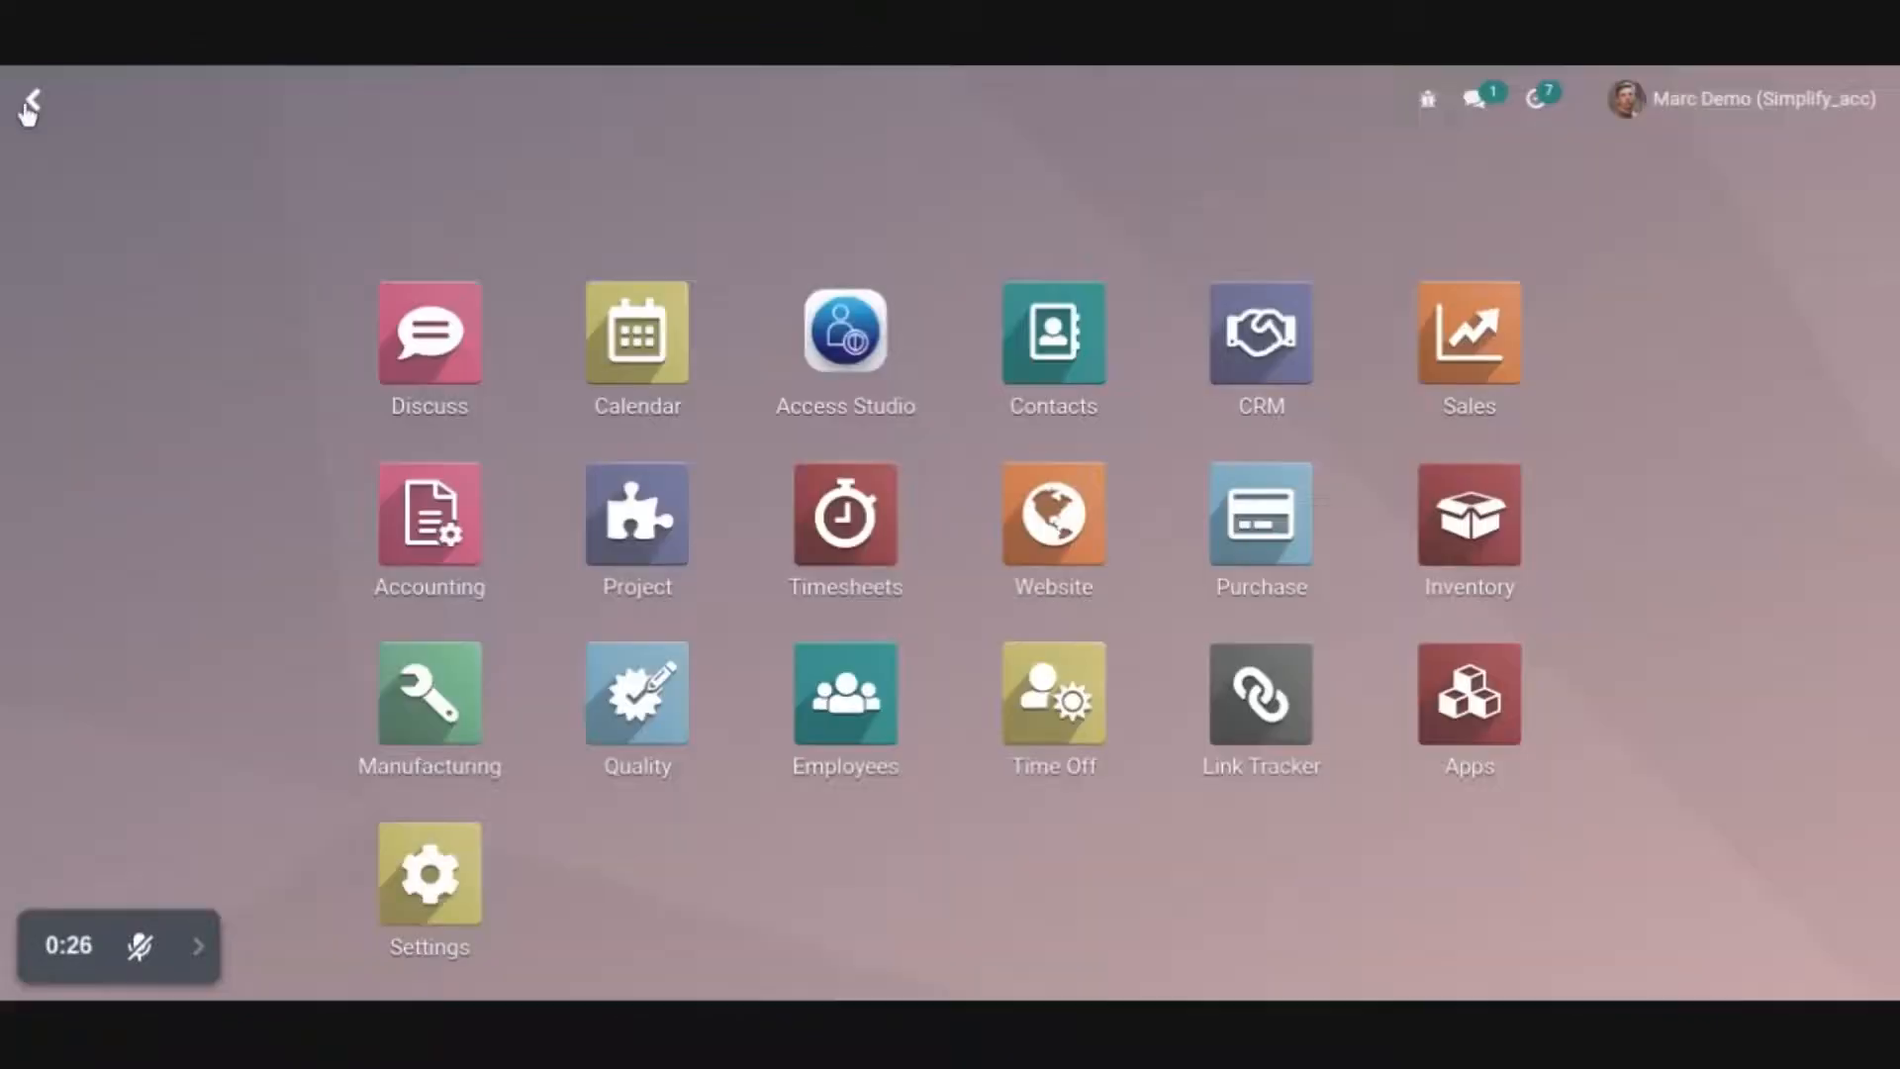
{"action": "left_click", "coordinate": [812, 368]}
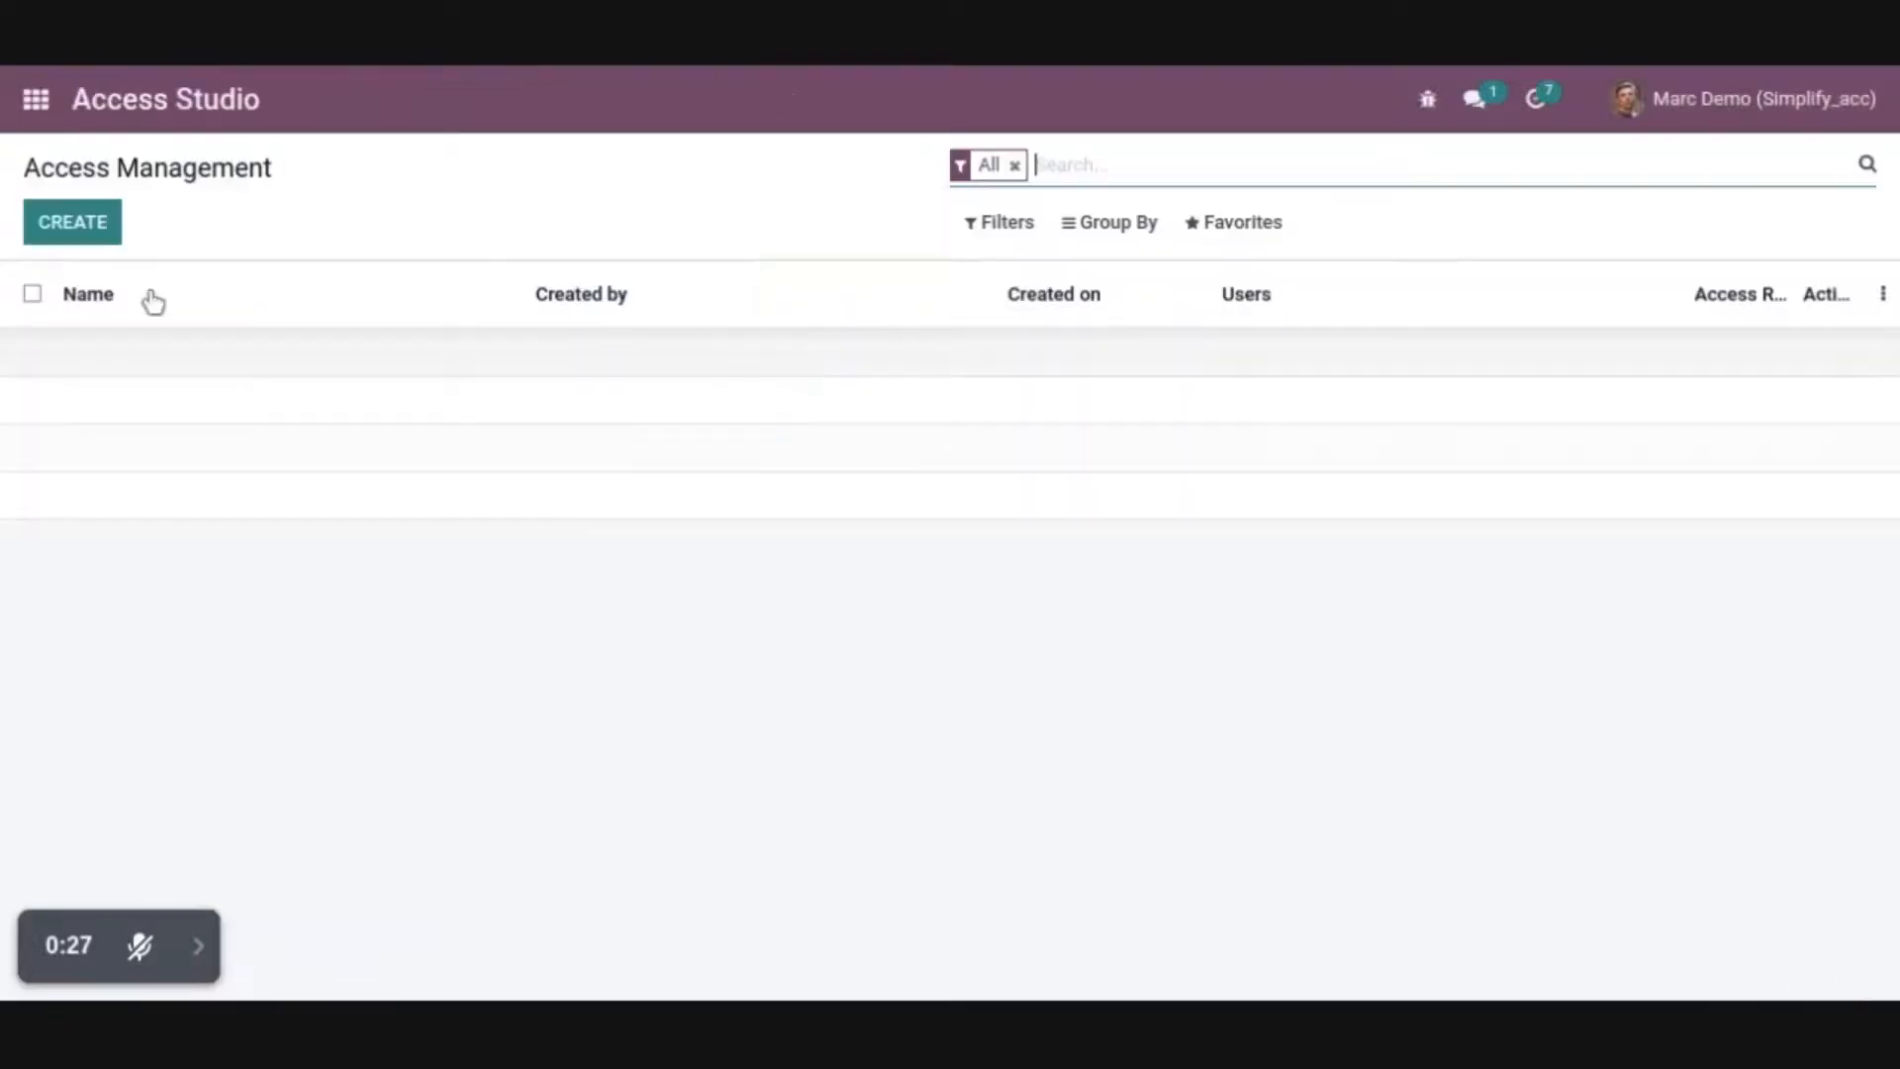
{"action": "left_click", "coordinate": [63, 230]}
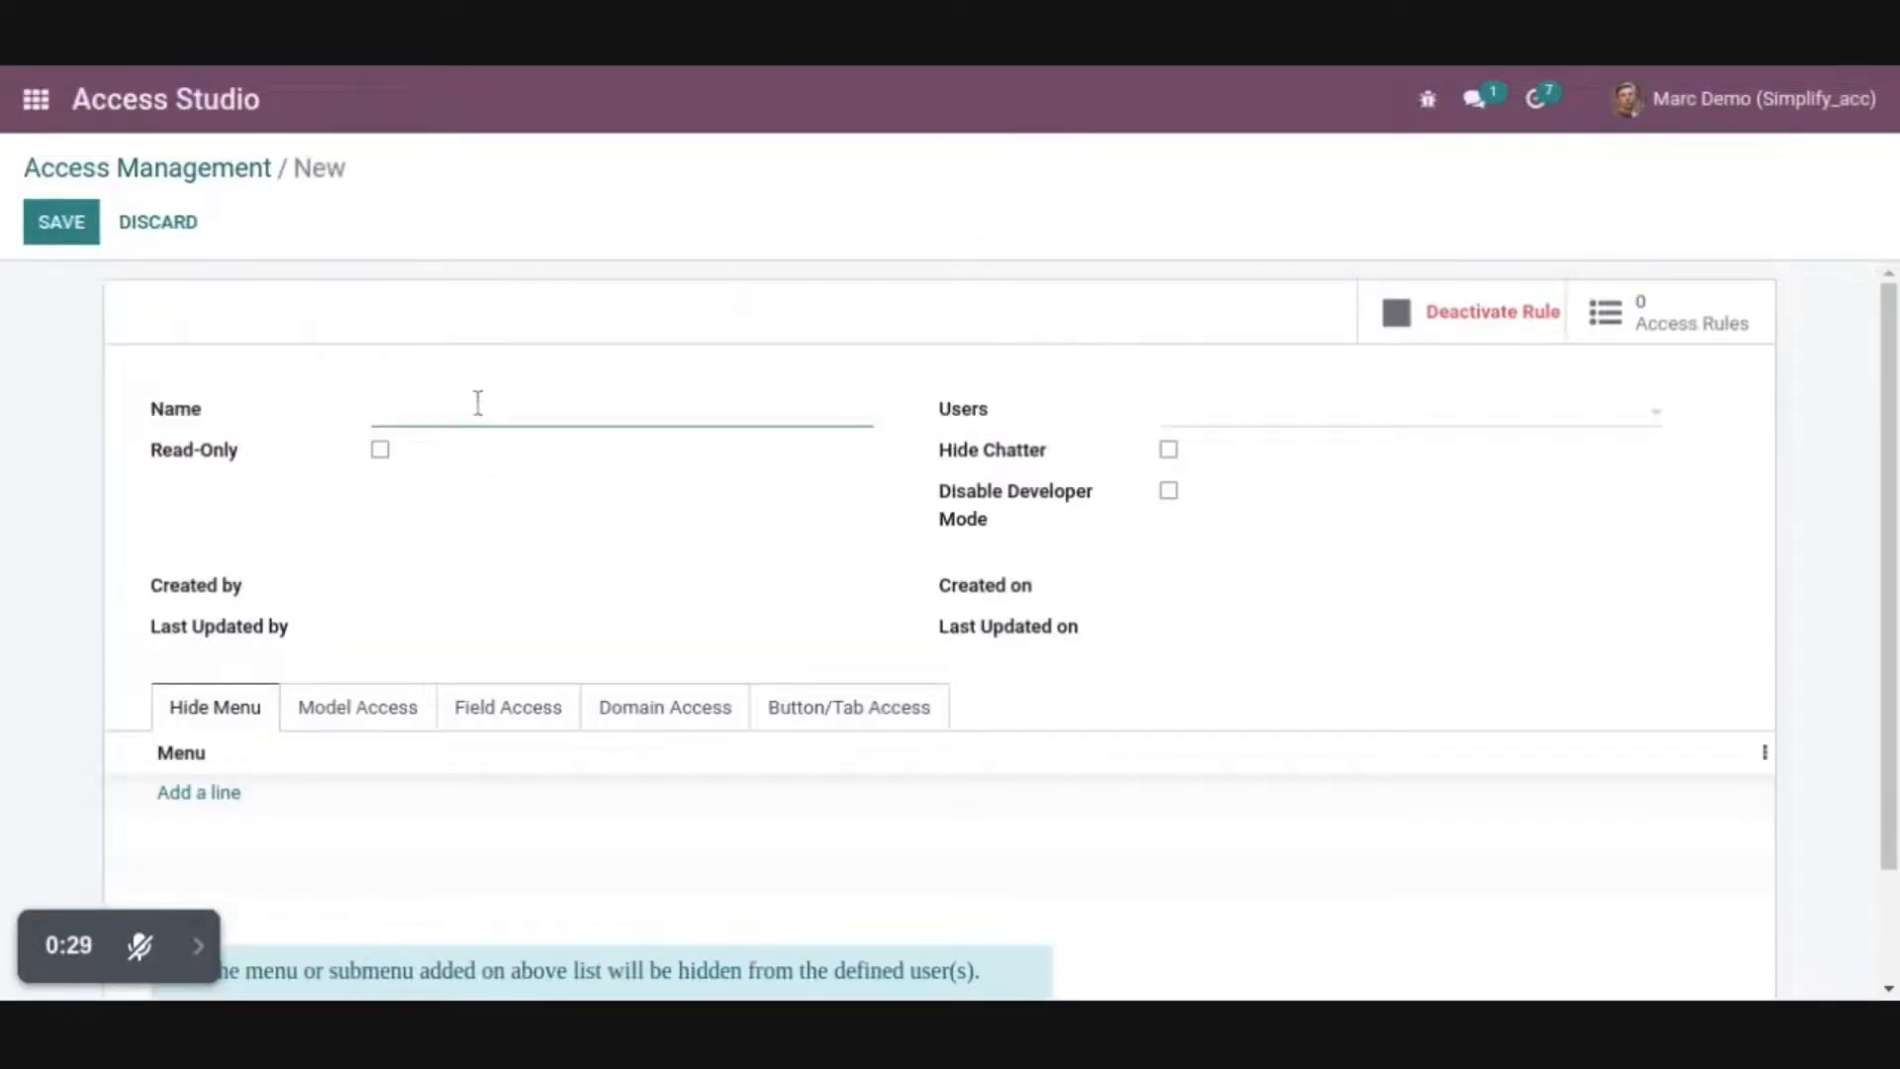
{"action": "type", "text": "Hide Menu /Sub Menu"}
{"action": "left_click", "coordinate": [1200, 418]}
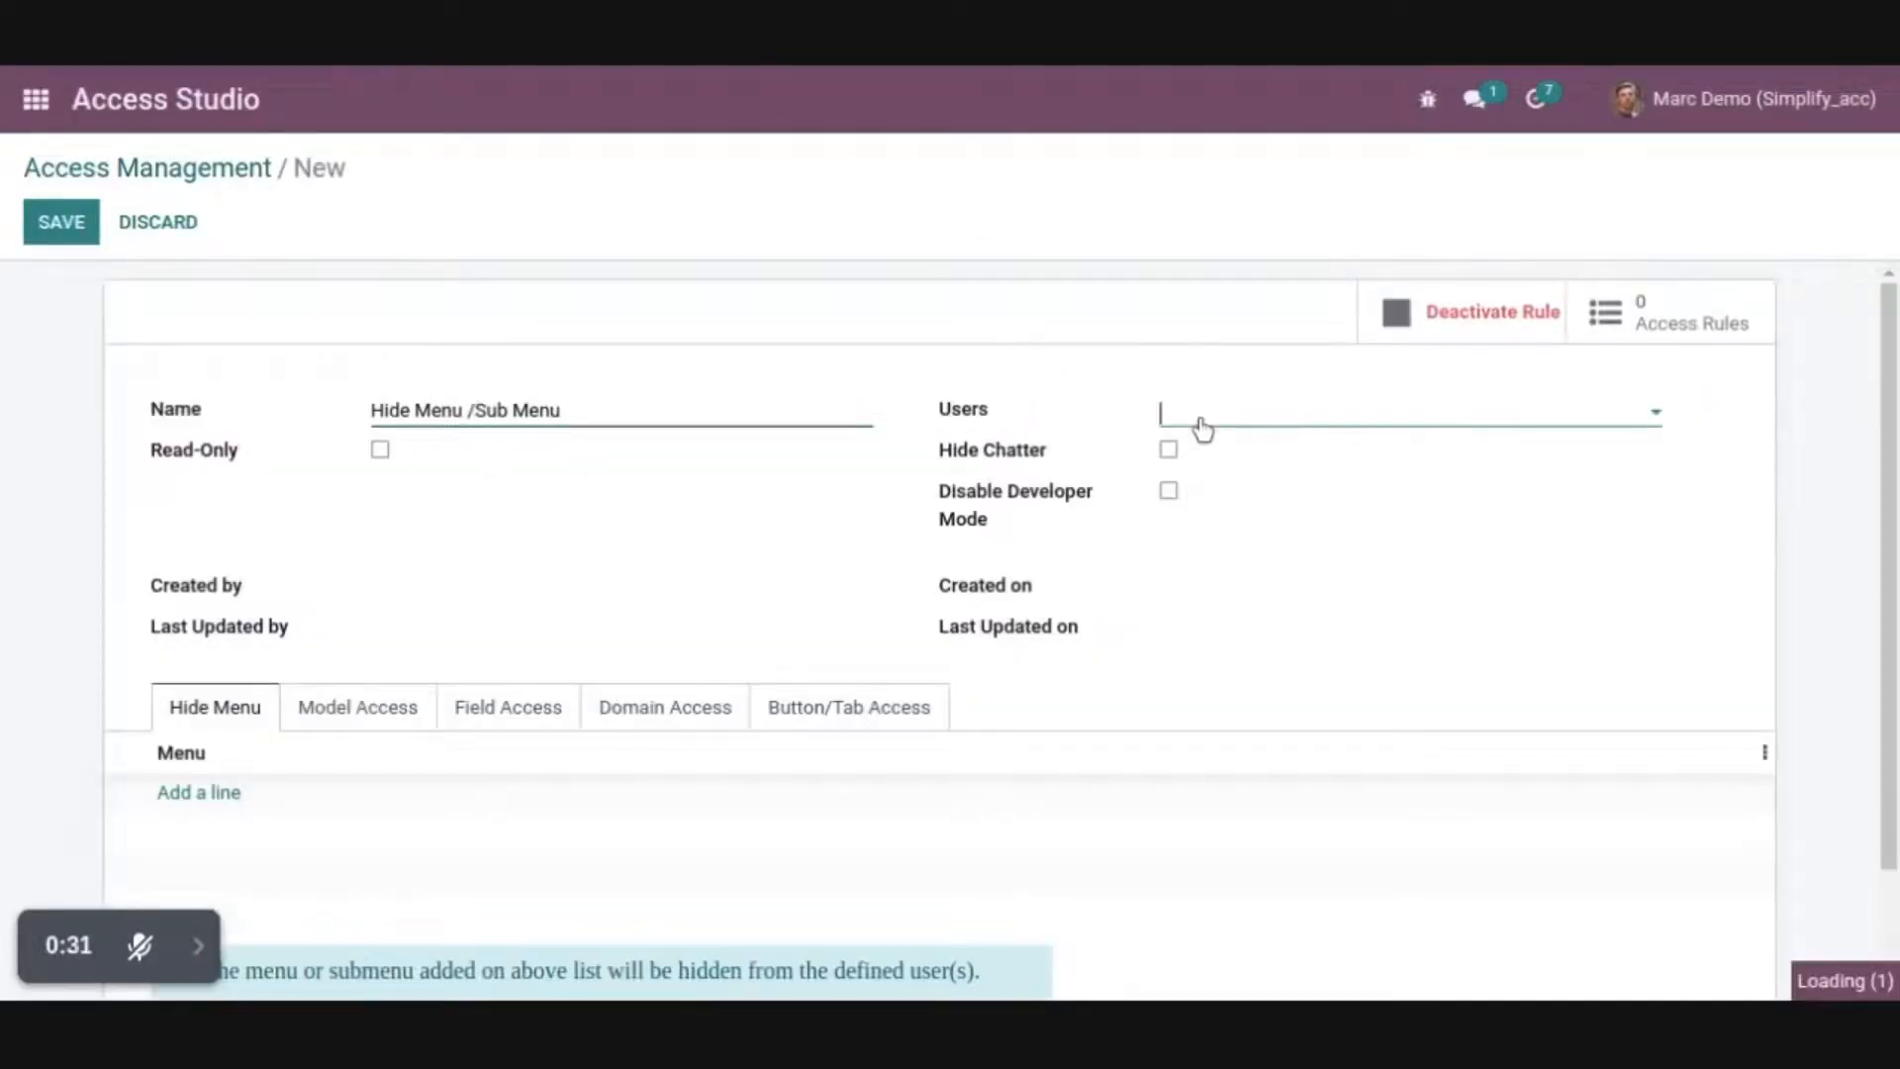
{"action": "left_click", "coordinate": [1205, 493]}
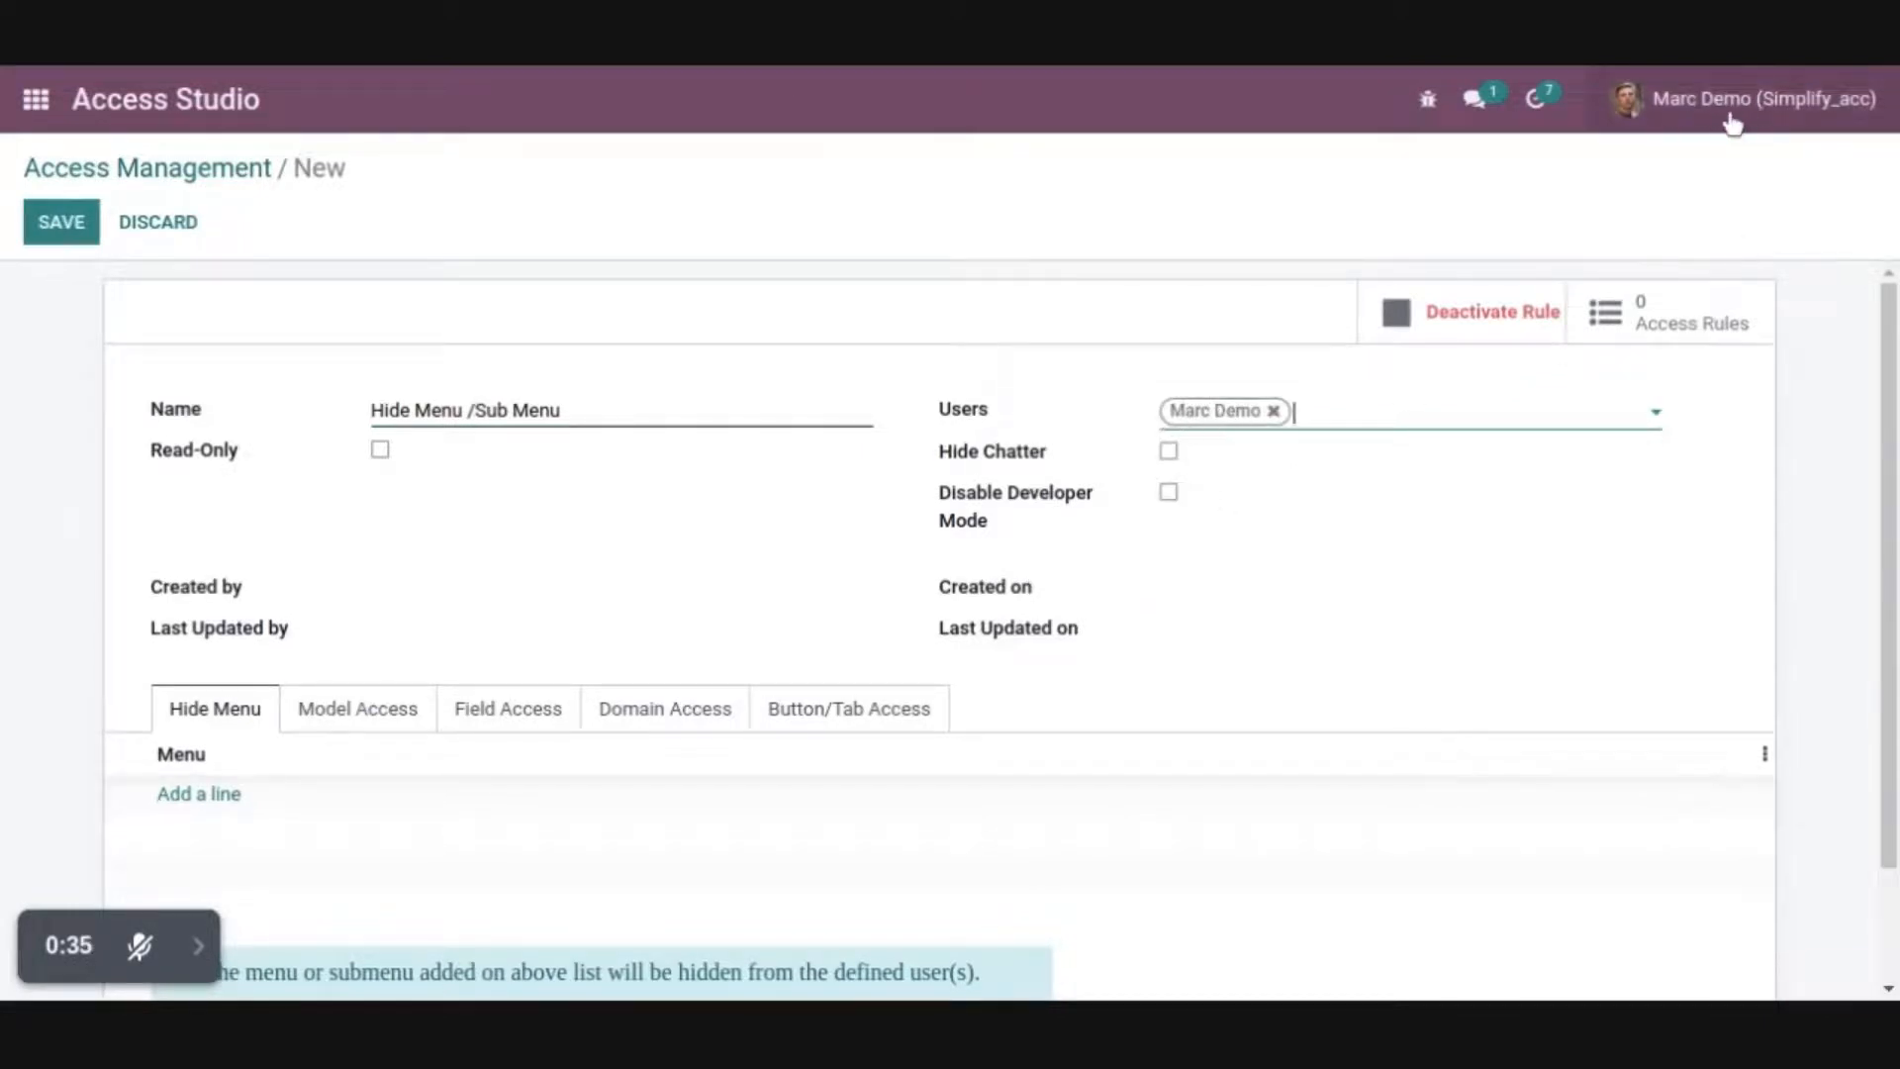
Add the top-level Timesheets and Website menus to the record's hidden menus
{"action": "left_click", "coordinate": [216, 725]}
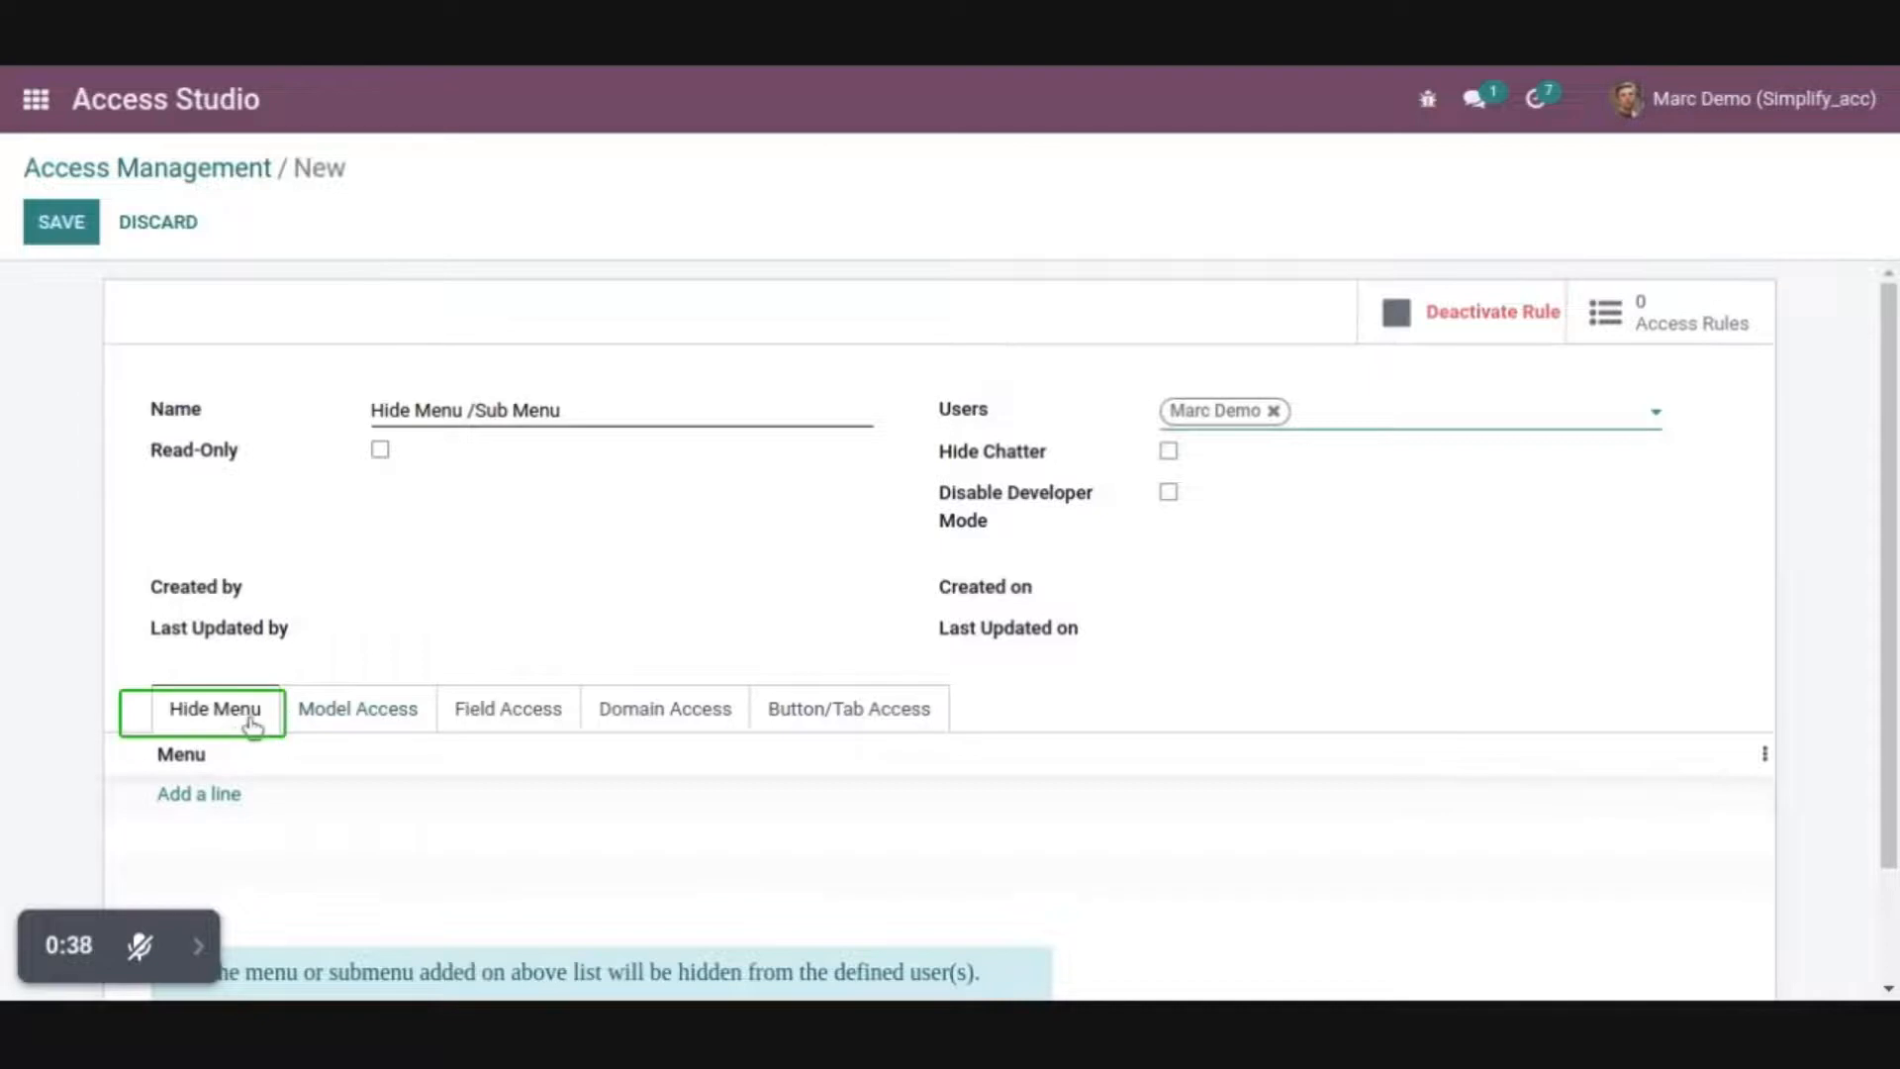
{"action": "left_click", "coordinate": [203, 796]}
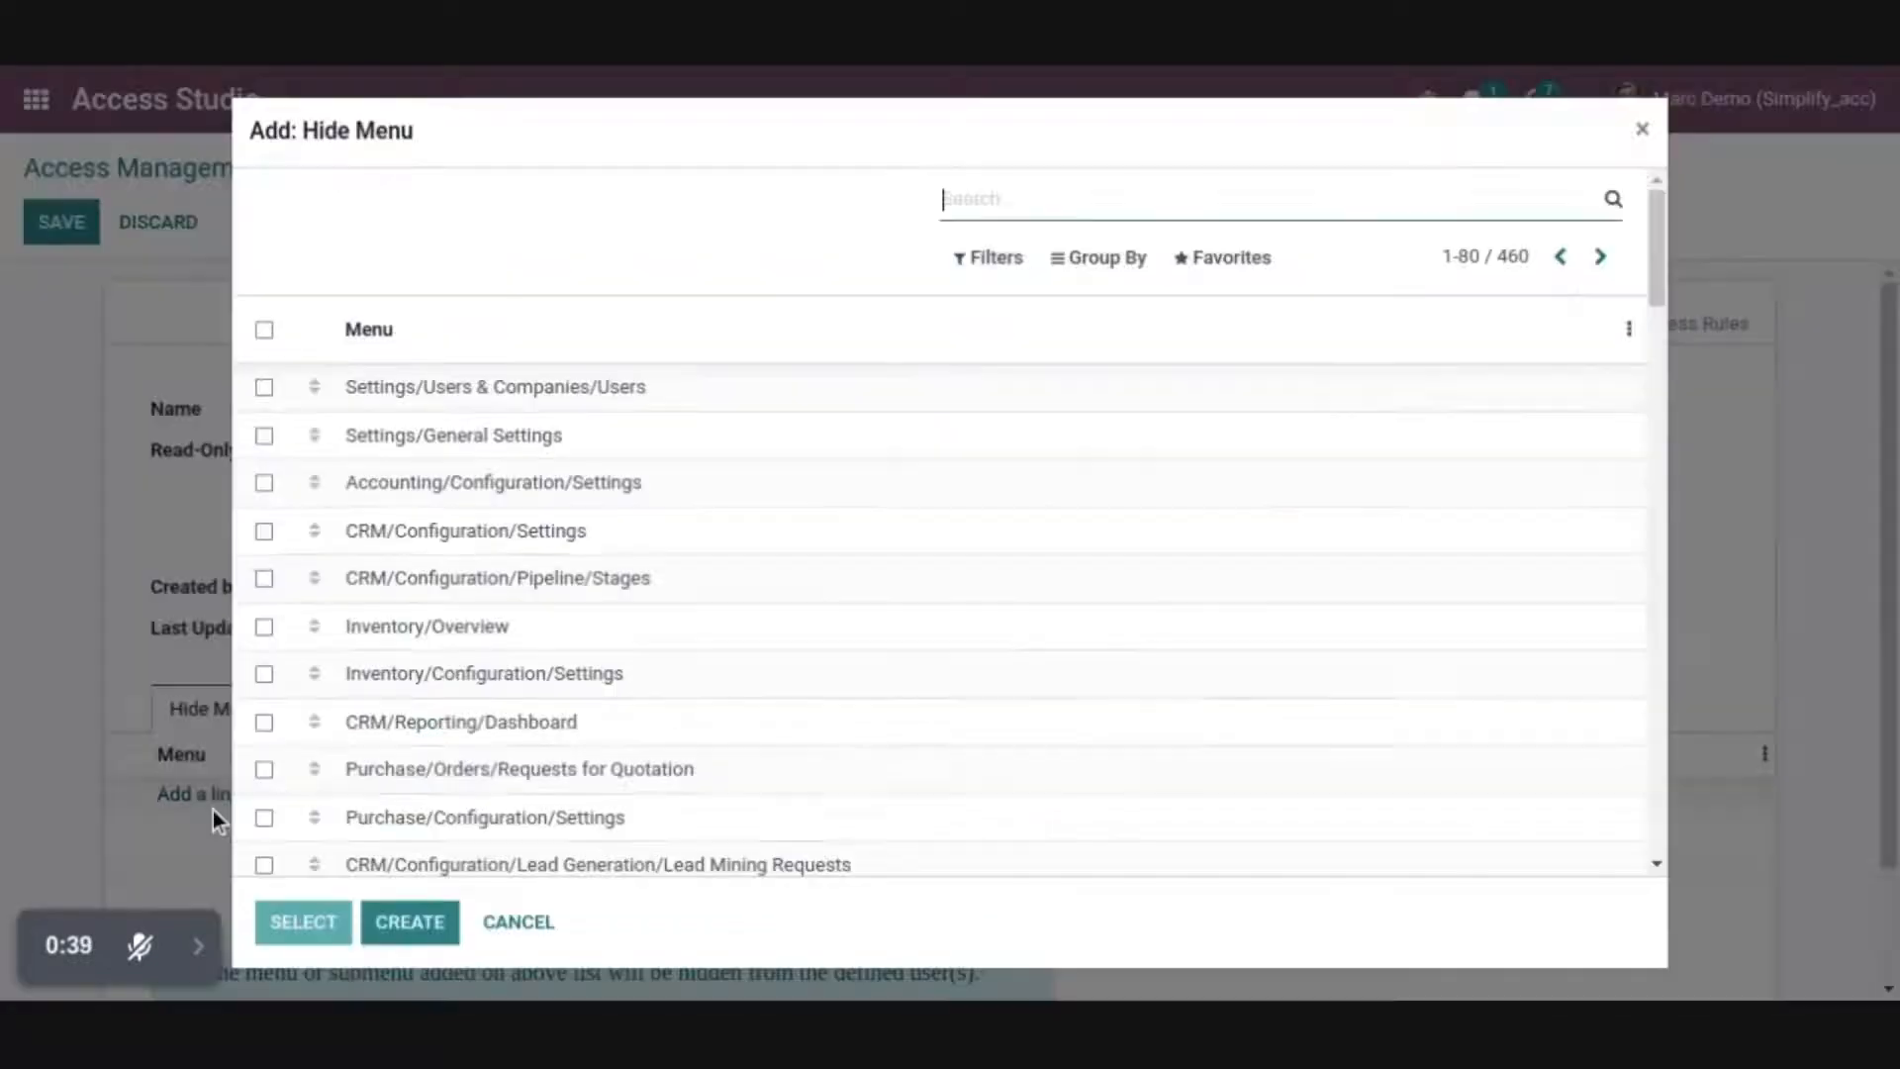
{"action": "type", "text": "Timesheet"}
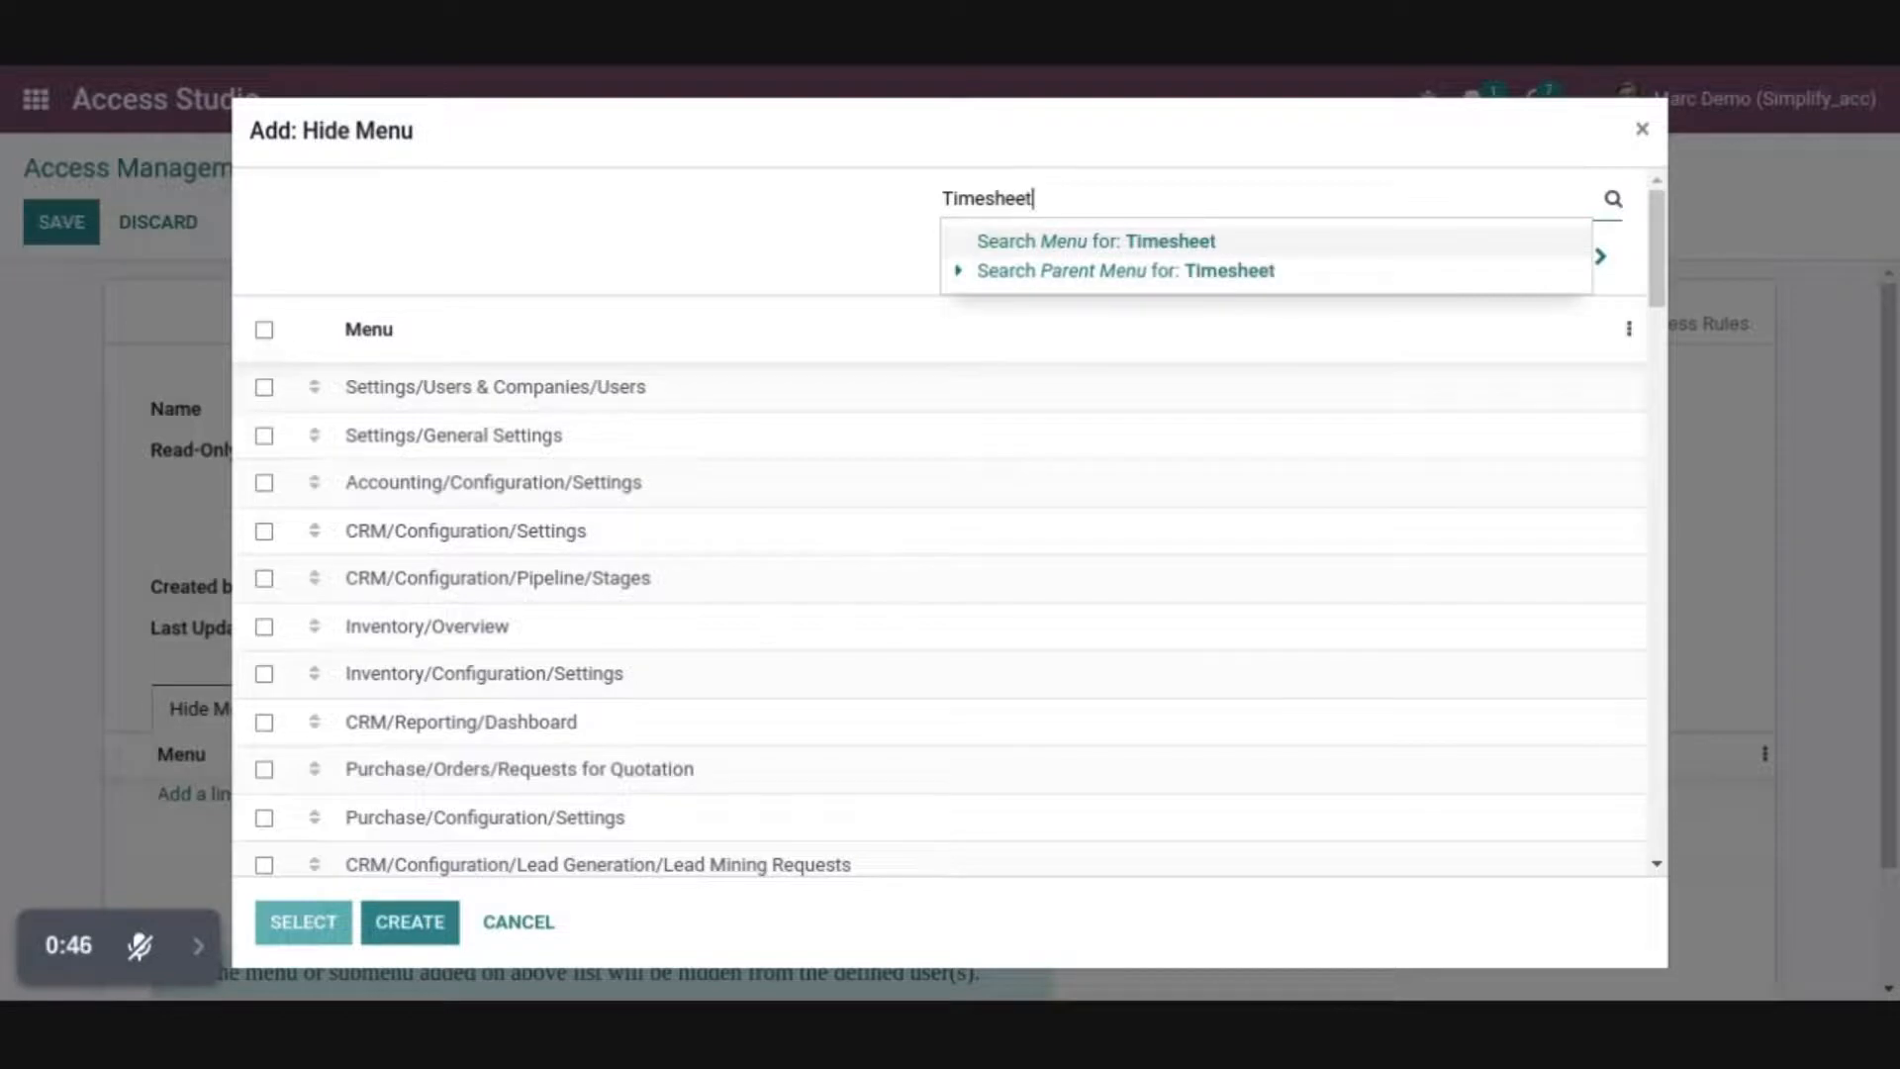
{"action": "key", "text": "Return"}
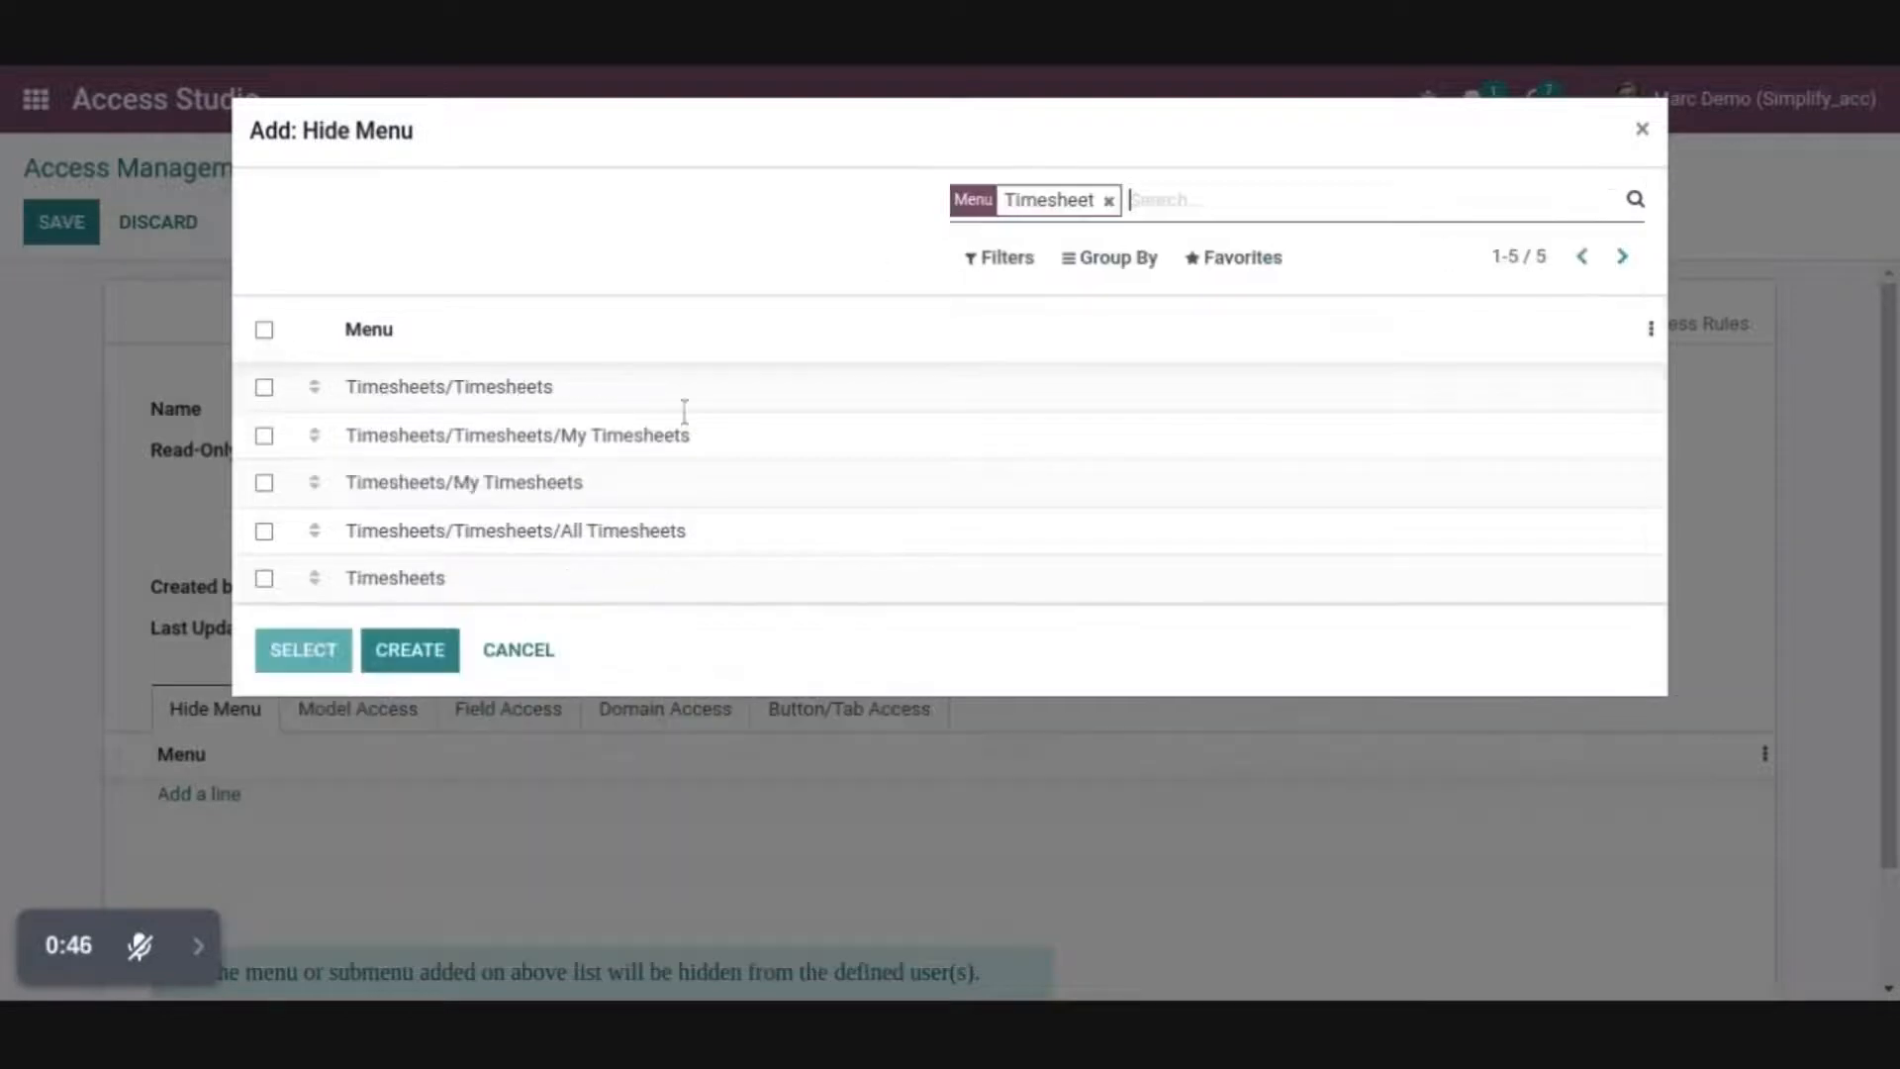
{"action": "left_click", "coordinate": [396, 577]}
{"action": "left_click", "coordinate": [198, 696]}
{"action": "type", "text": "Website"}
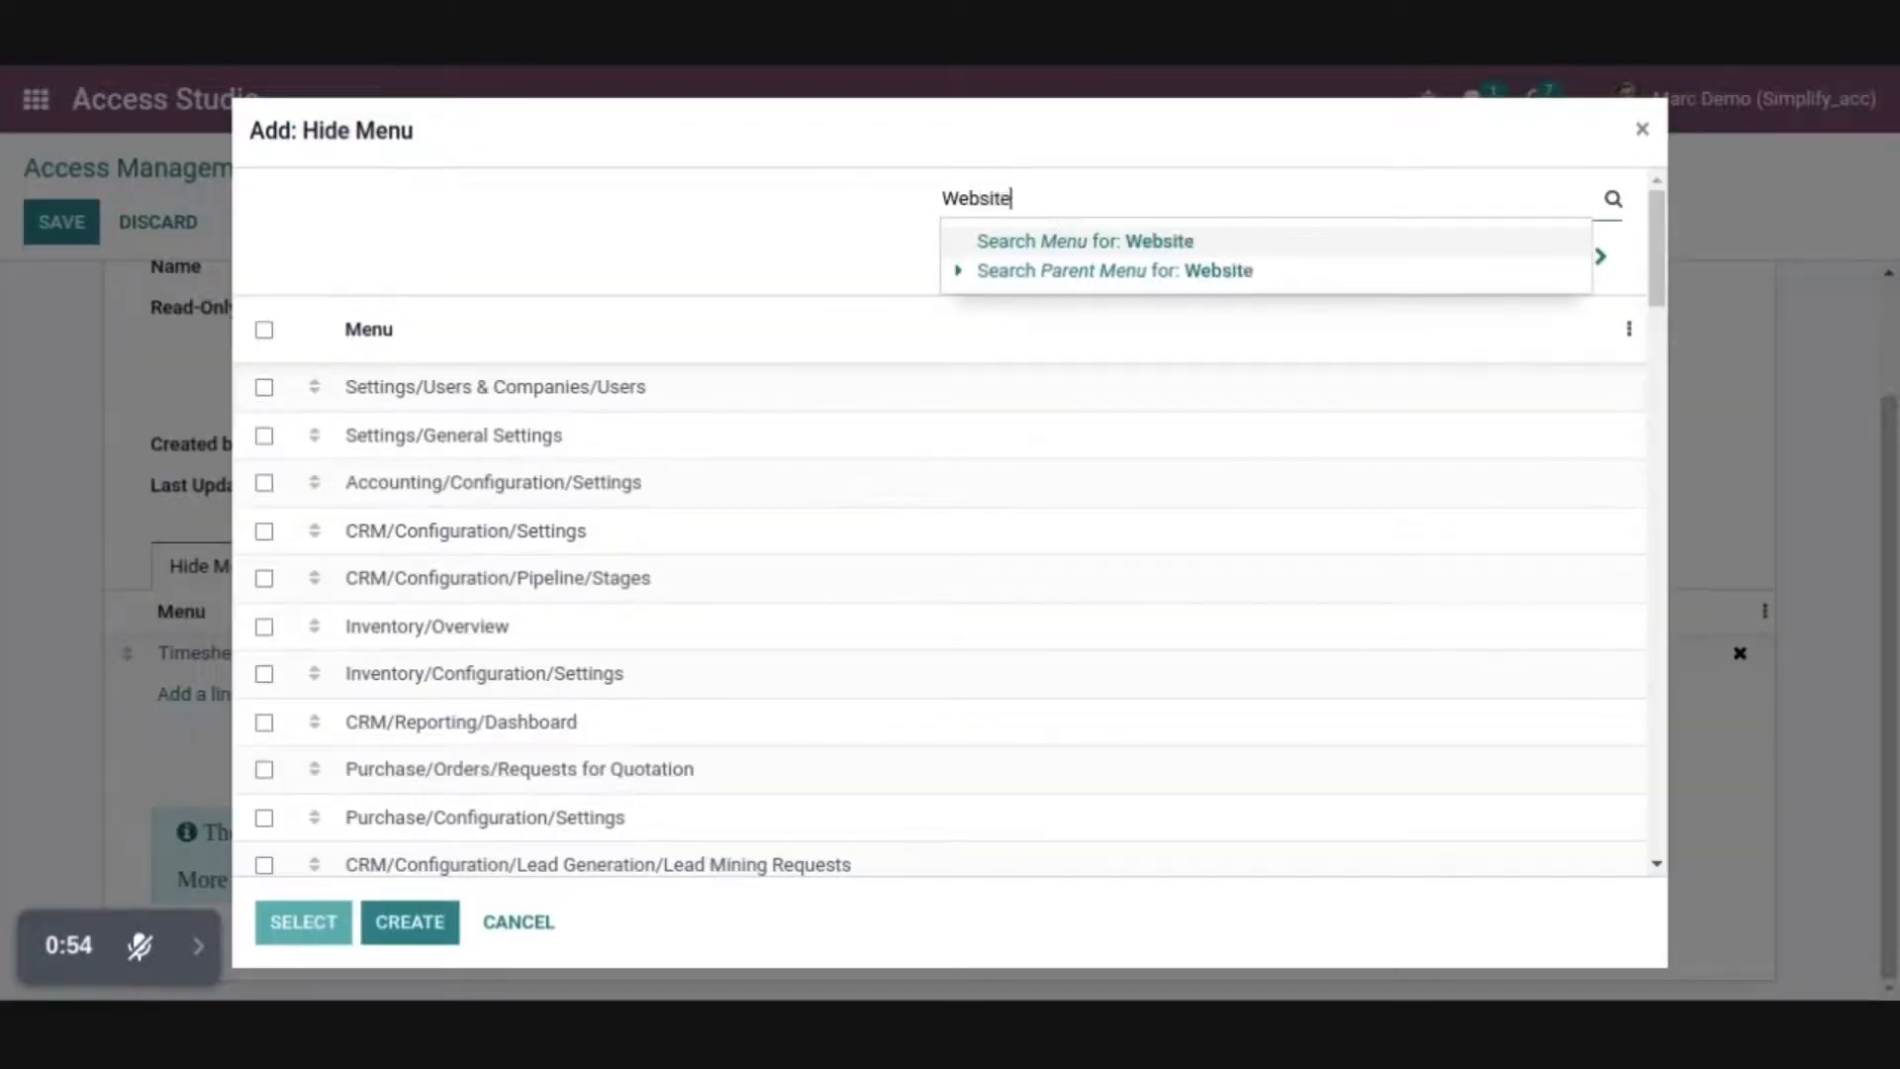
{"action": "key", "text": "Return"}
{"action": "left_click", "coordinate": [551, 427]}
Add the top-level Purchase and Inventory menus to the hidden menus
{"action": "left_click", "coordinate": [198, 733]}
{"action": "type", "text": "P"}
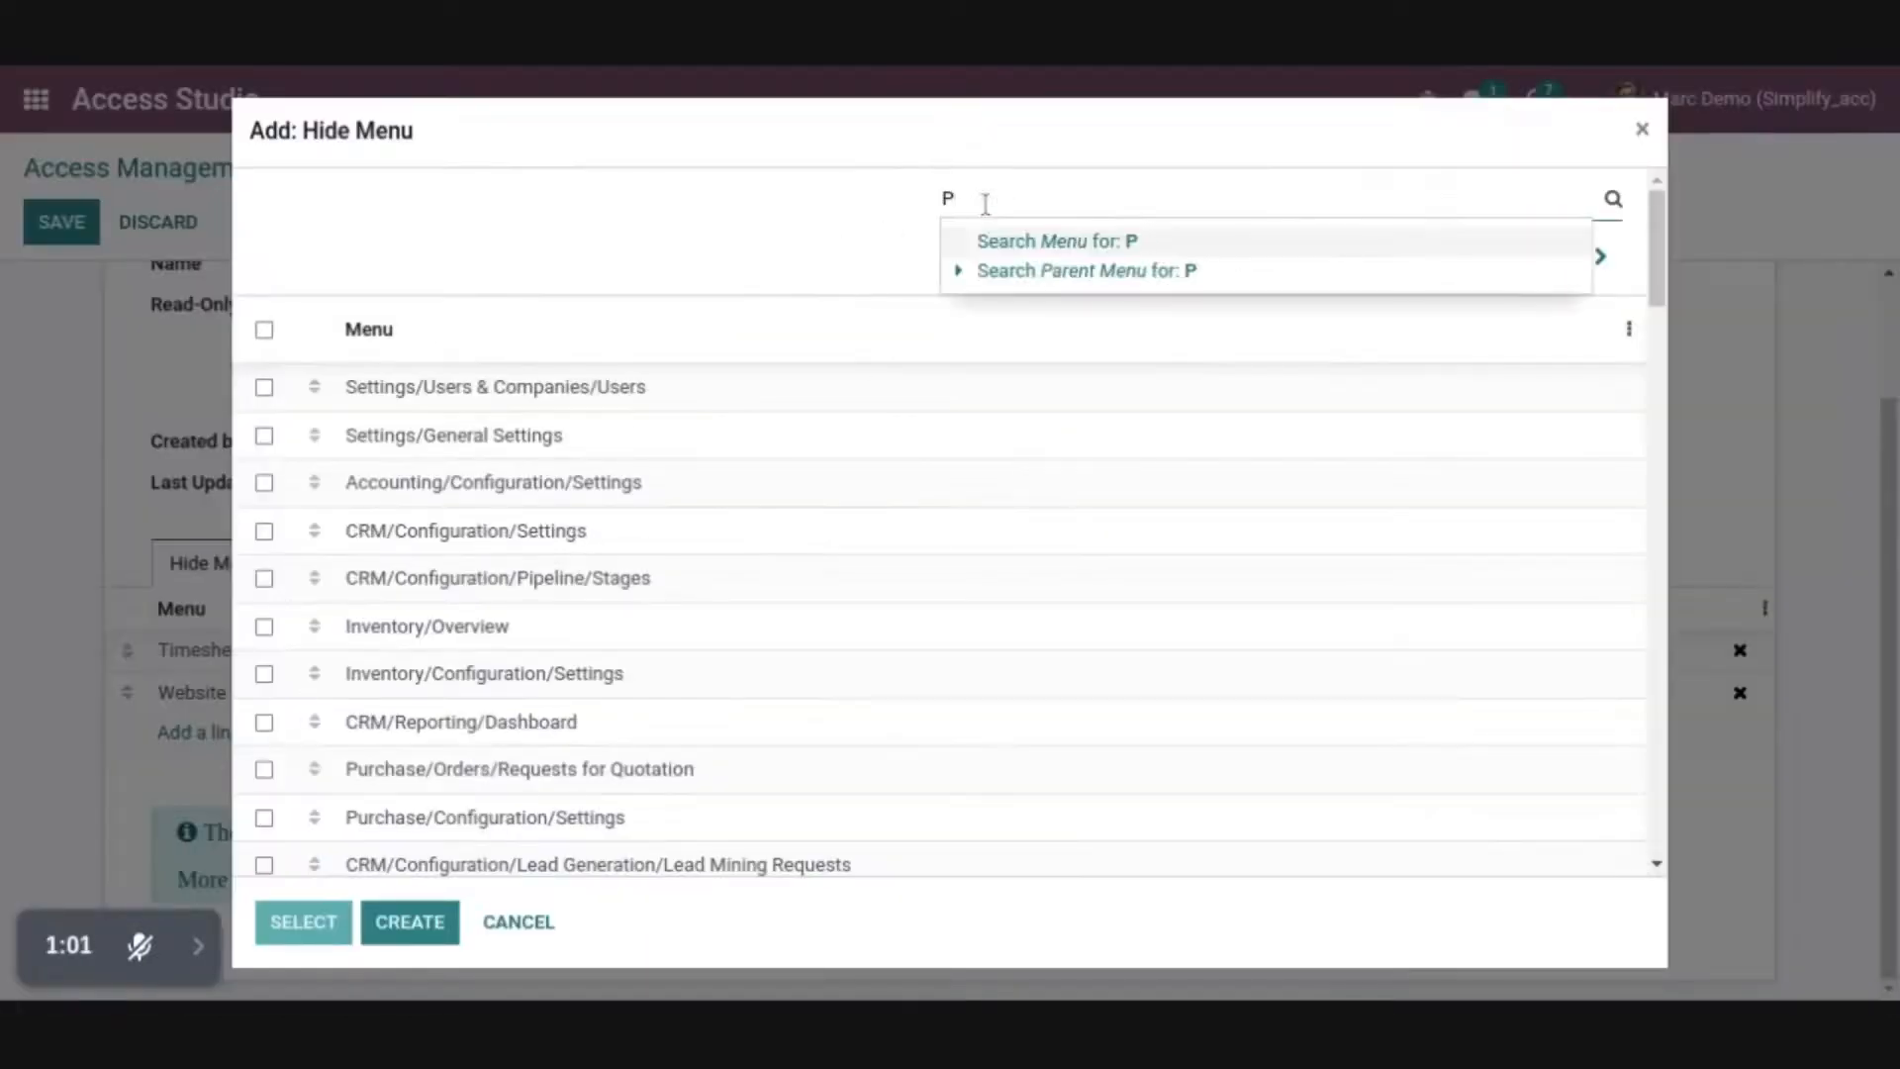
{"action": "type", "text": "urch"}
{"action": "key", "text": "Return"}
{"action": "left_click", "coordinate": [396, 531]}
{"action": "left_click", "coordinate": [198, 773]}
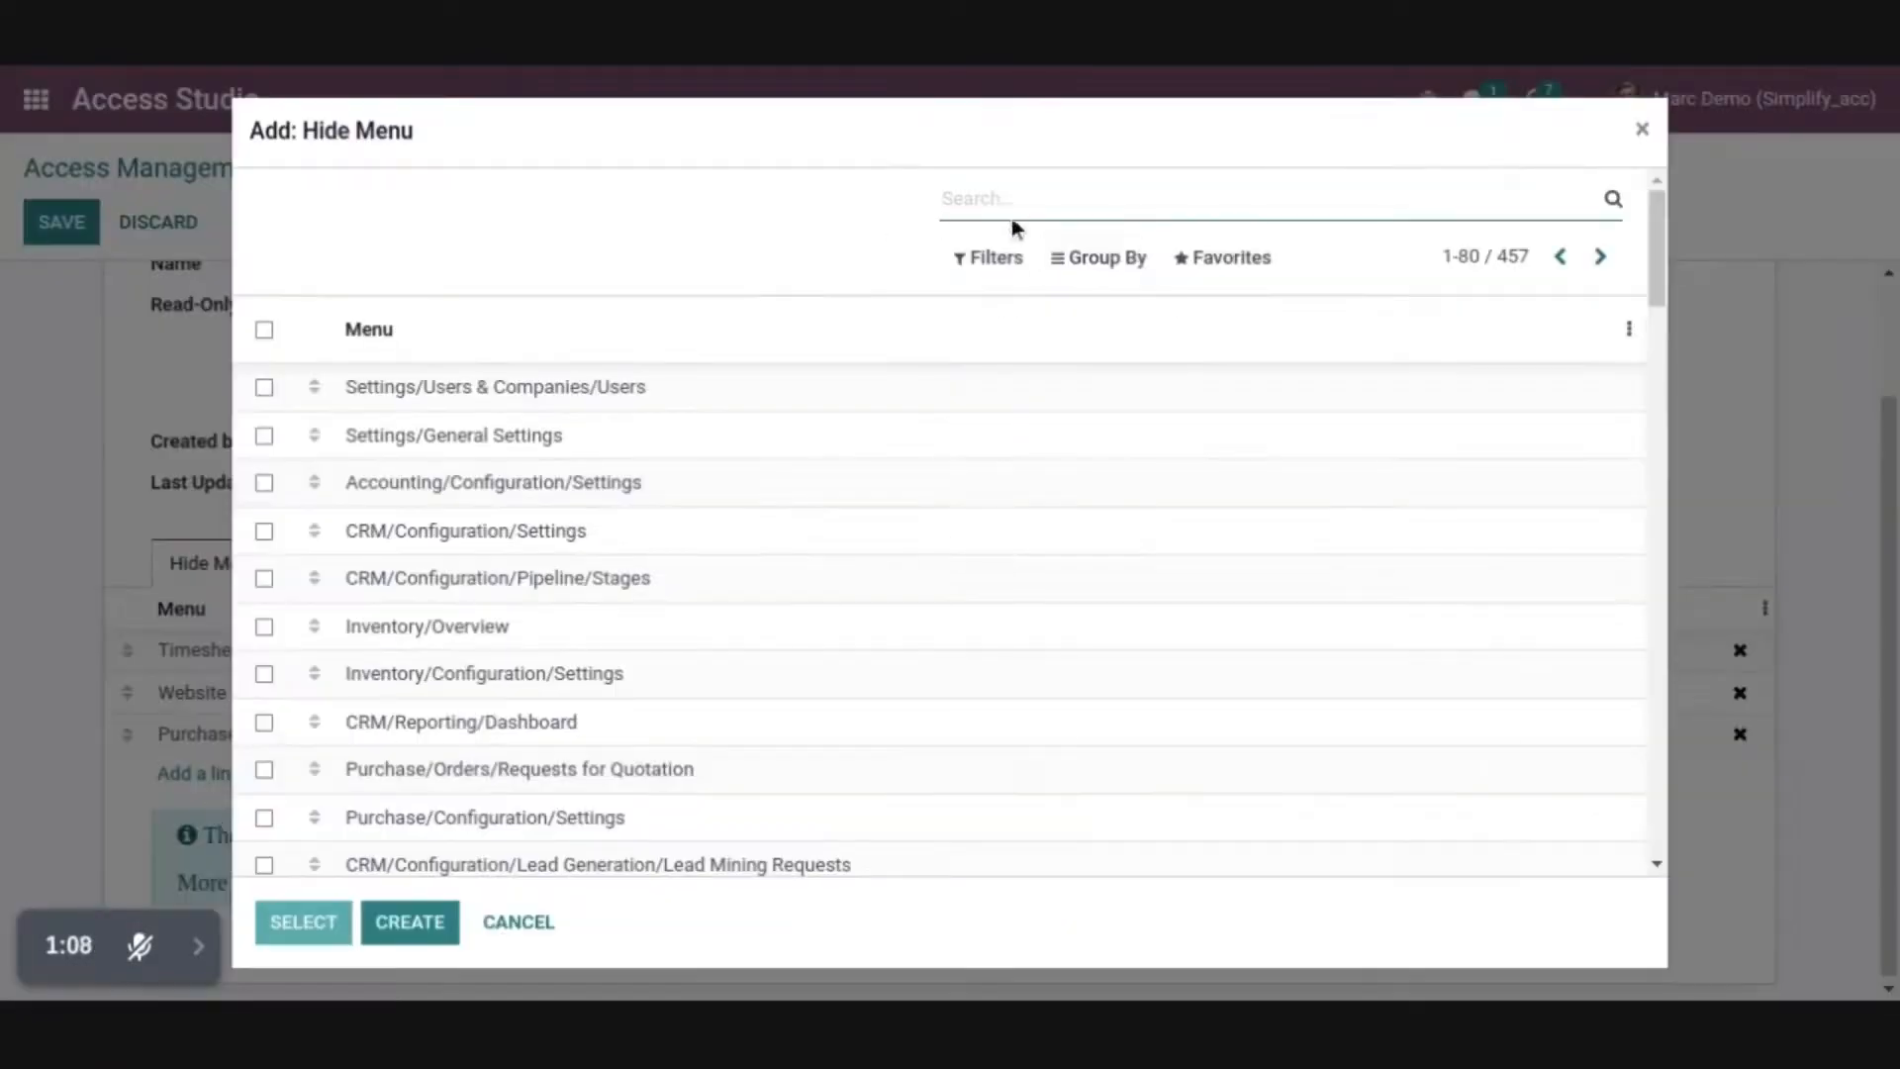
{"action": "type", "text": "Inventor"}
{"action": "key", "text": "Return"}
{"action": "left_click", "coordinate": [416, 386]}
Add the Sales/Orders and Sales/To Invoice menus to the hidden menus
{"action": "left_click", "coordinate": [195, 773]}
{"action": "type", "text": "Order"}
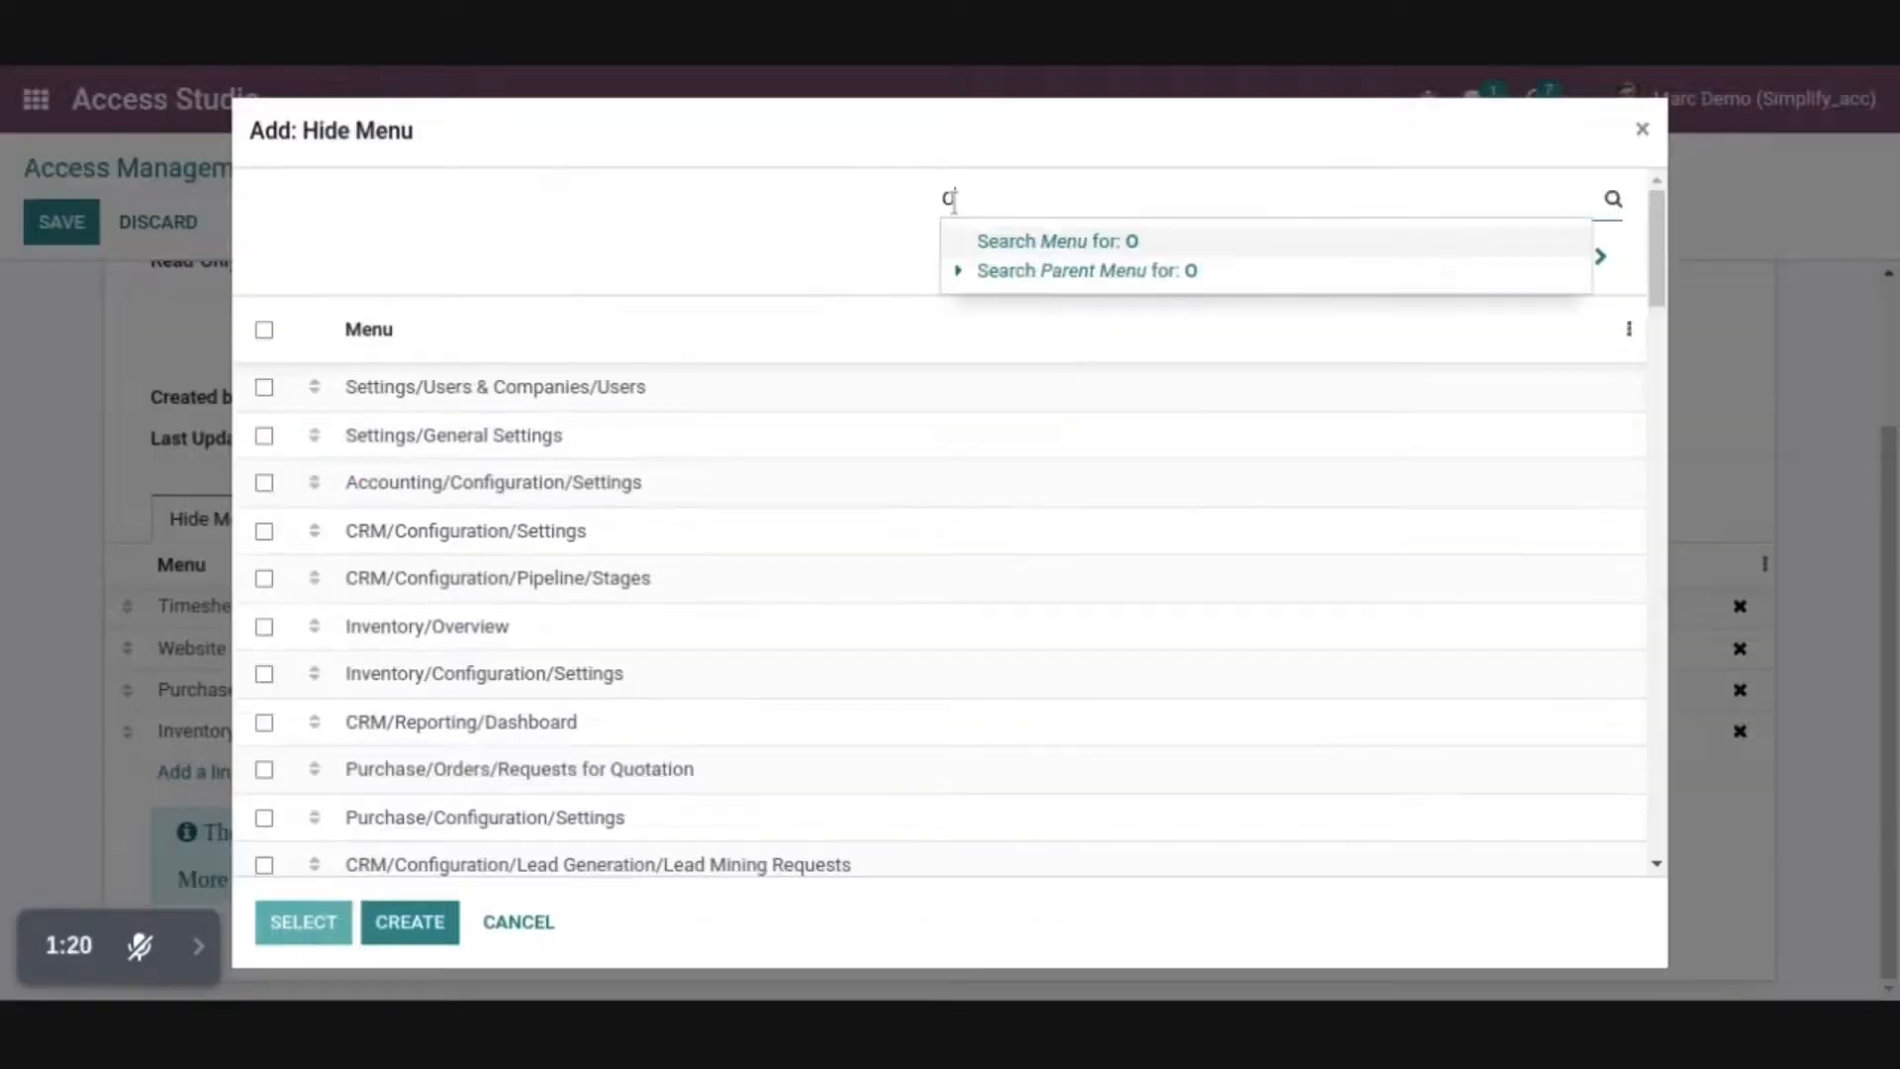
{"action": "key", "text": "Return"}
{"action": "left_click", "coordinate": [416, 530]}
{"action": "left_click", "coordinate": [198, 814]}
{"action": "type", "text": "To Invoice"}
{"action": "key", "text": "Return"}
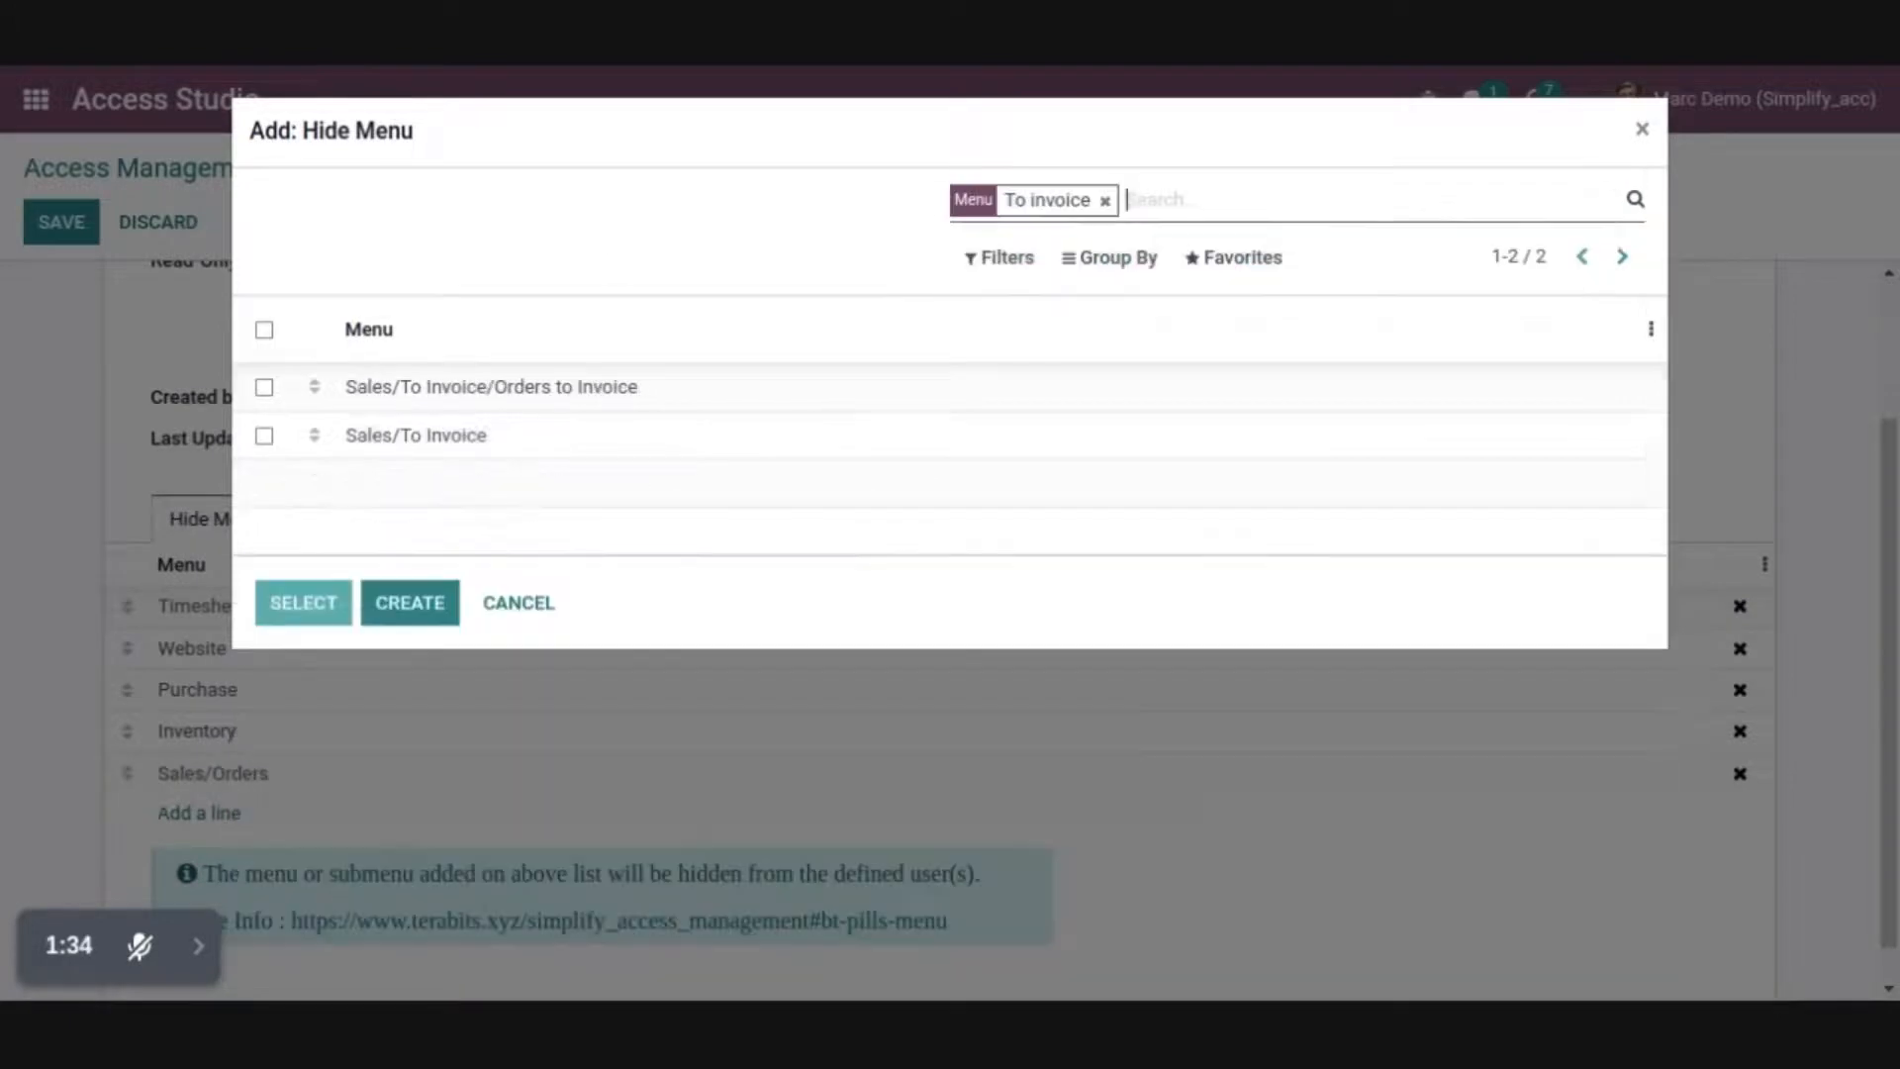
{"action": "left_click", "coordinate": [416, 433]}
Add Sales/Products and Sales/Configuration/Sales Teams to the hidden menus
{"action": "left_click", "coordinate": [216, 861]}
{"action": "type", "text": "Products"}
{"action": "key", "text": "Return"}
{"action": "left_click", "coordinate": [416, 432]}
{"action": "left_click", "coordinate": [198, 897]}
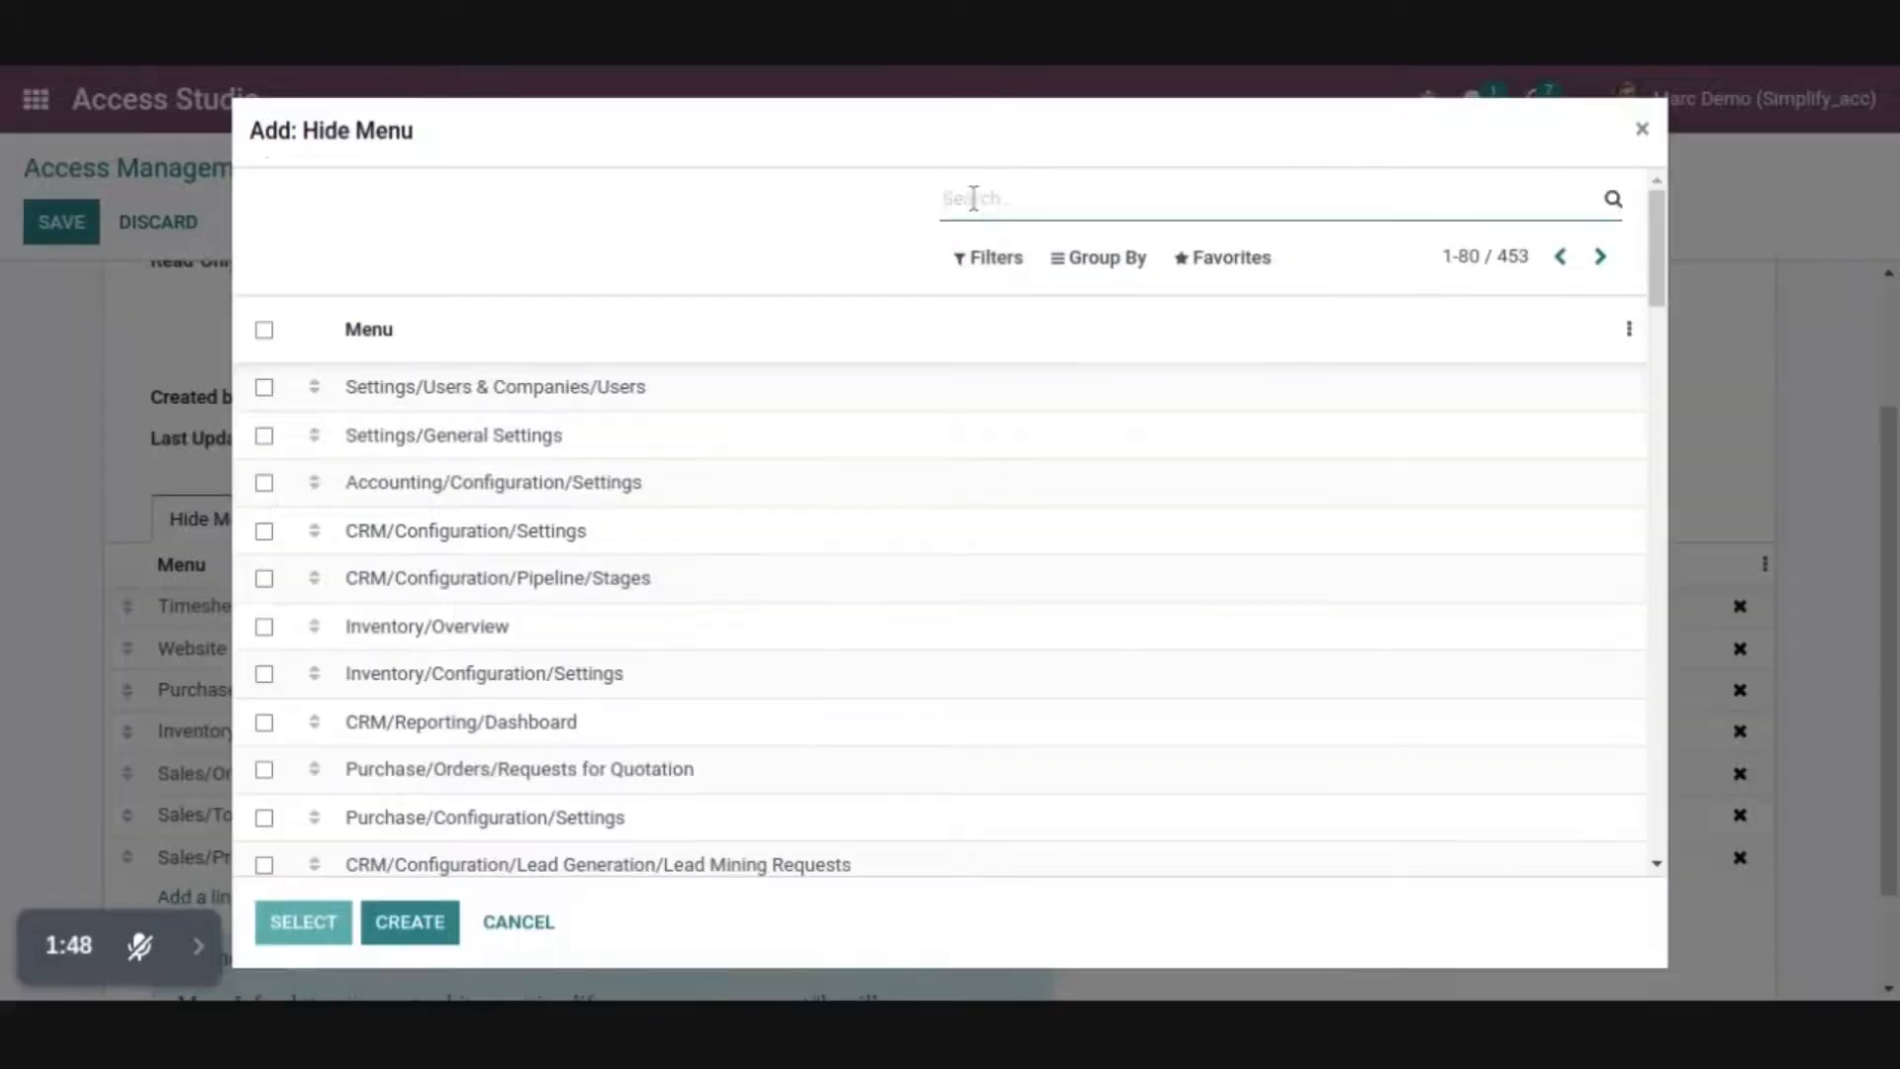
{"action": "type", "text": "Sales Teams"}
{"action": "key", "text": "Return"}
{"action": "left_click", "coordinate": [416, 386]}
Add the Sales/Configuration/Sales Orders/Tags submenu to the hidden menus
{"action": "left_click", "coordinate": [198, 939]}
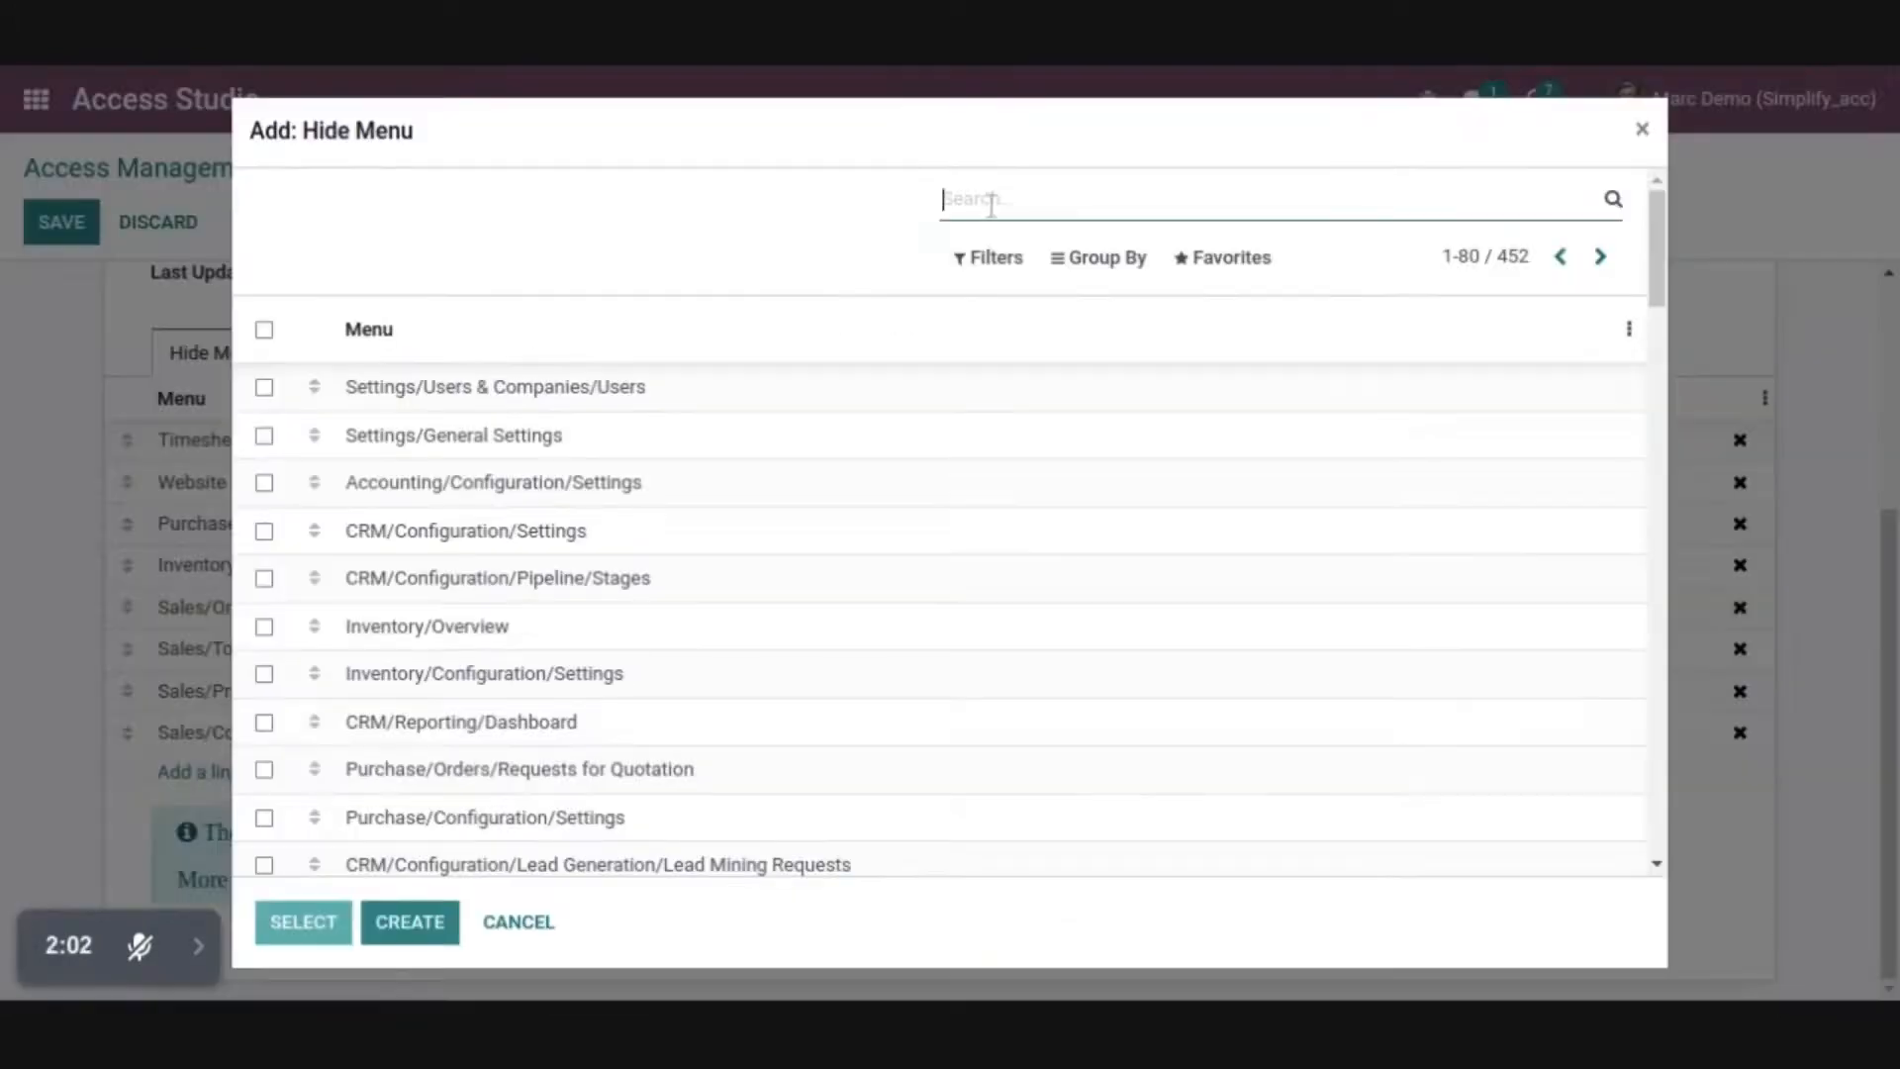
{"action": "type", "text": "Tags"}
{"action": "key", "text": "Return"}
{"action": "left_click", "coordinate": [495, 530]}
Hide Sales/Configuration/Units of Measure with its Units of Measure and Units of Measure Categories submenus, and save the access record
{"action": "left_click", "coordinate": [198, 811]}
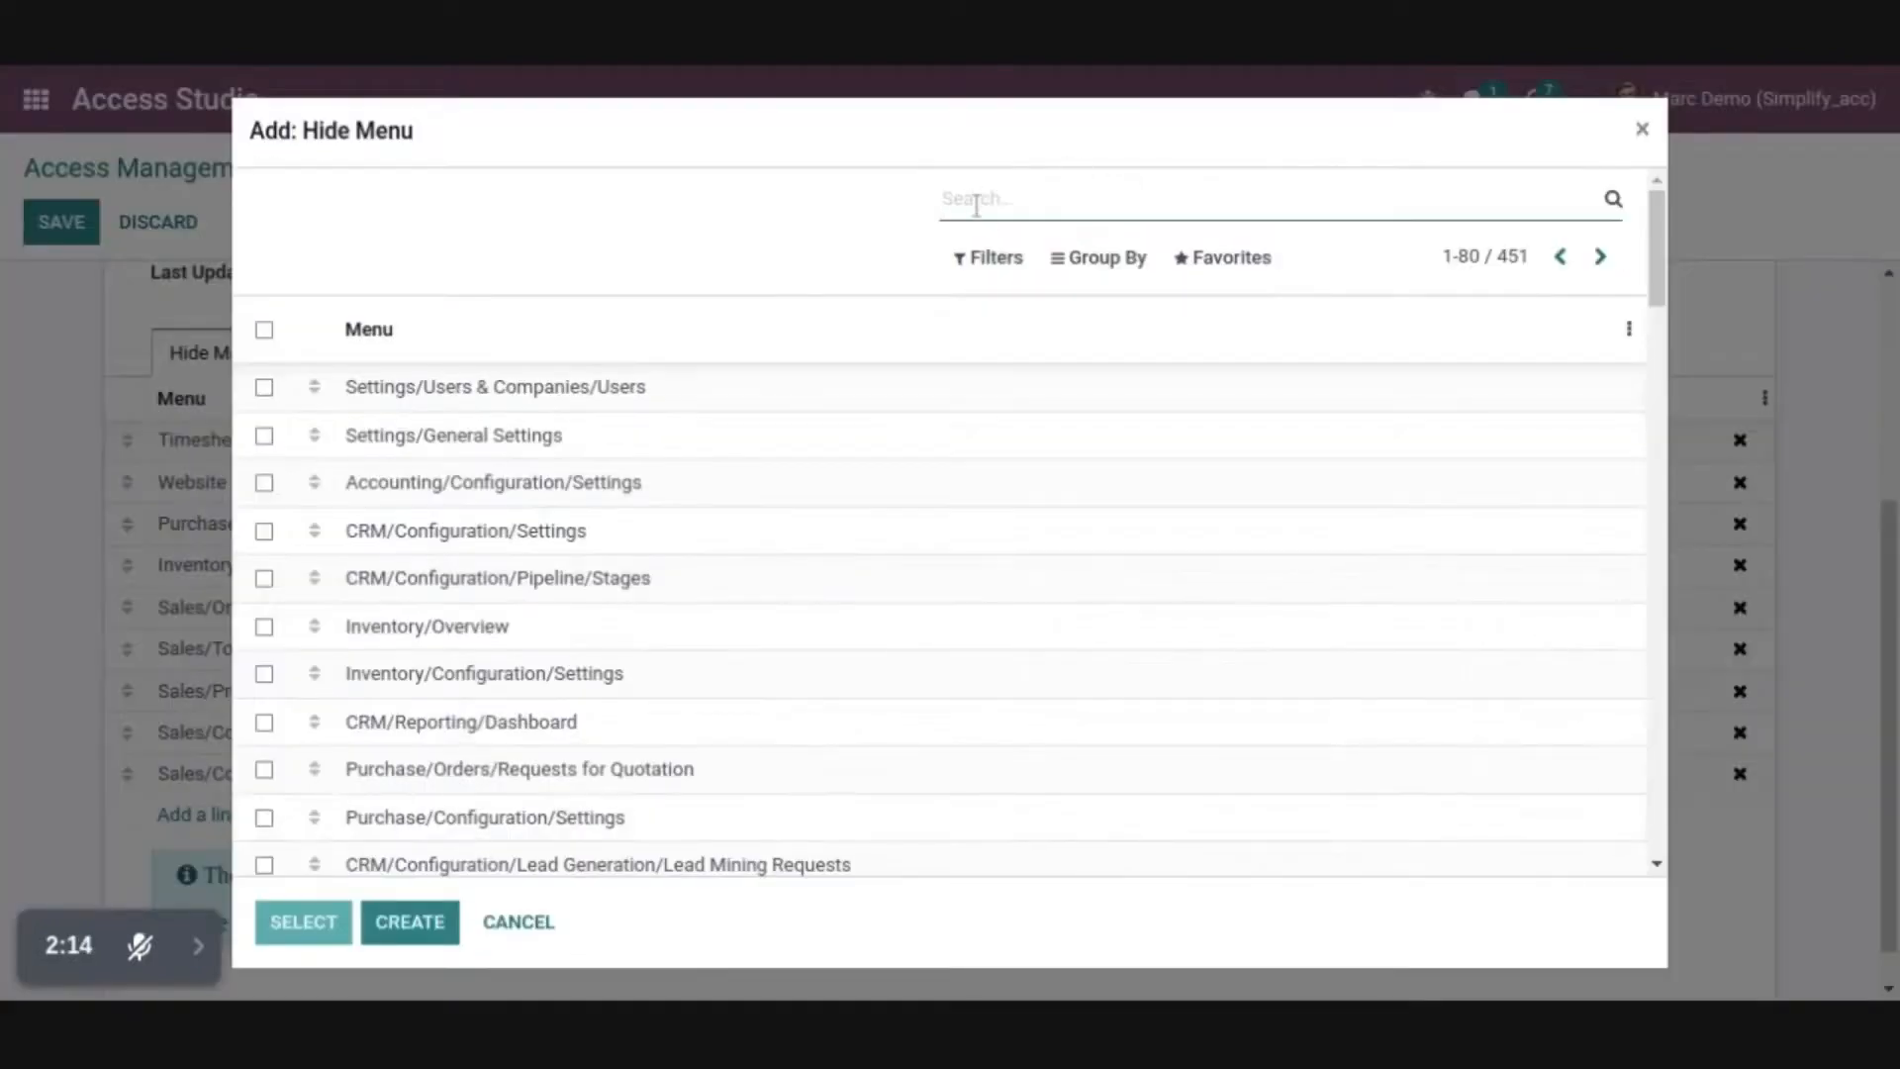
{"action": "type", "text": "Units of Measure"}
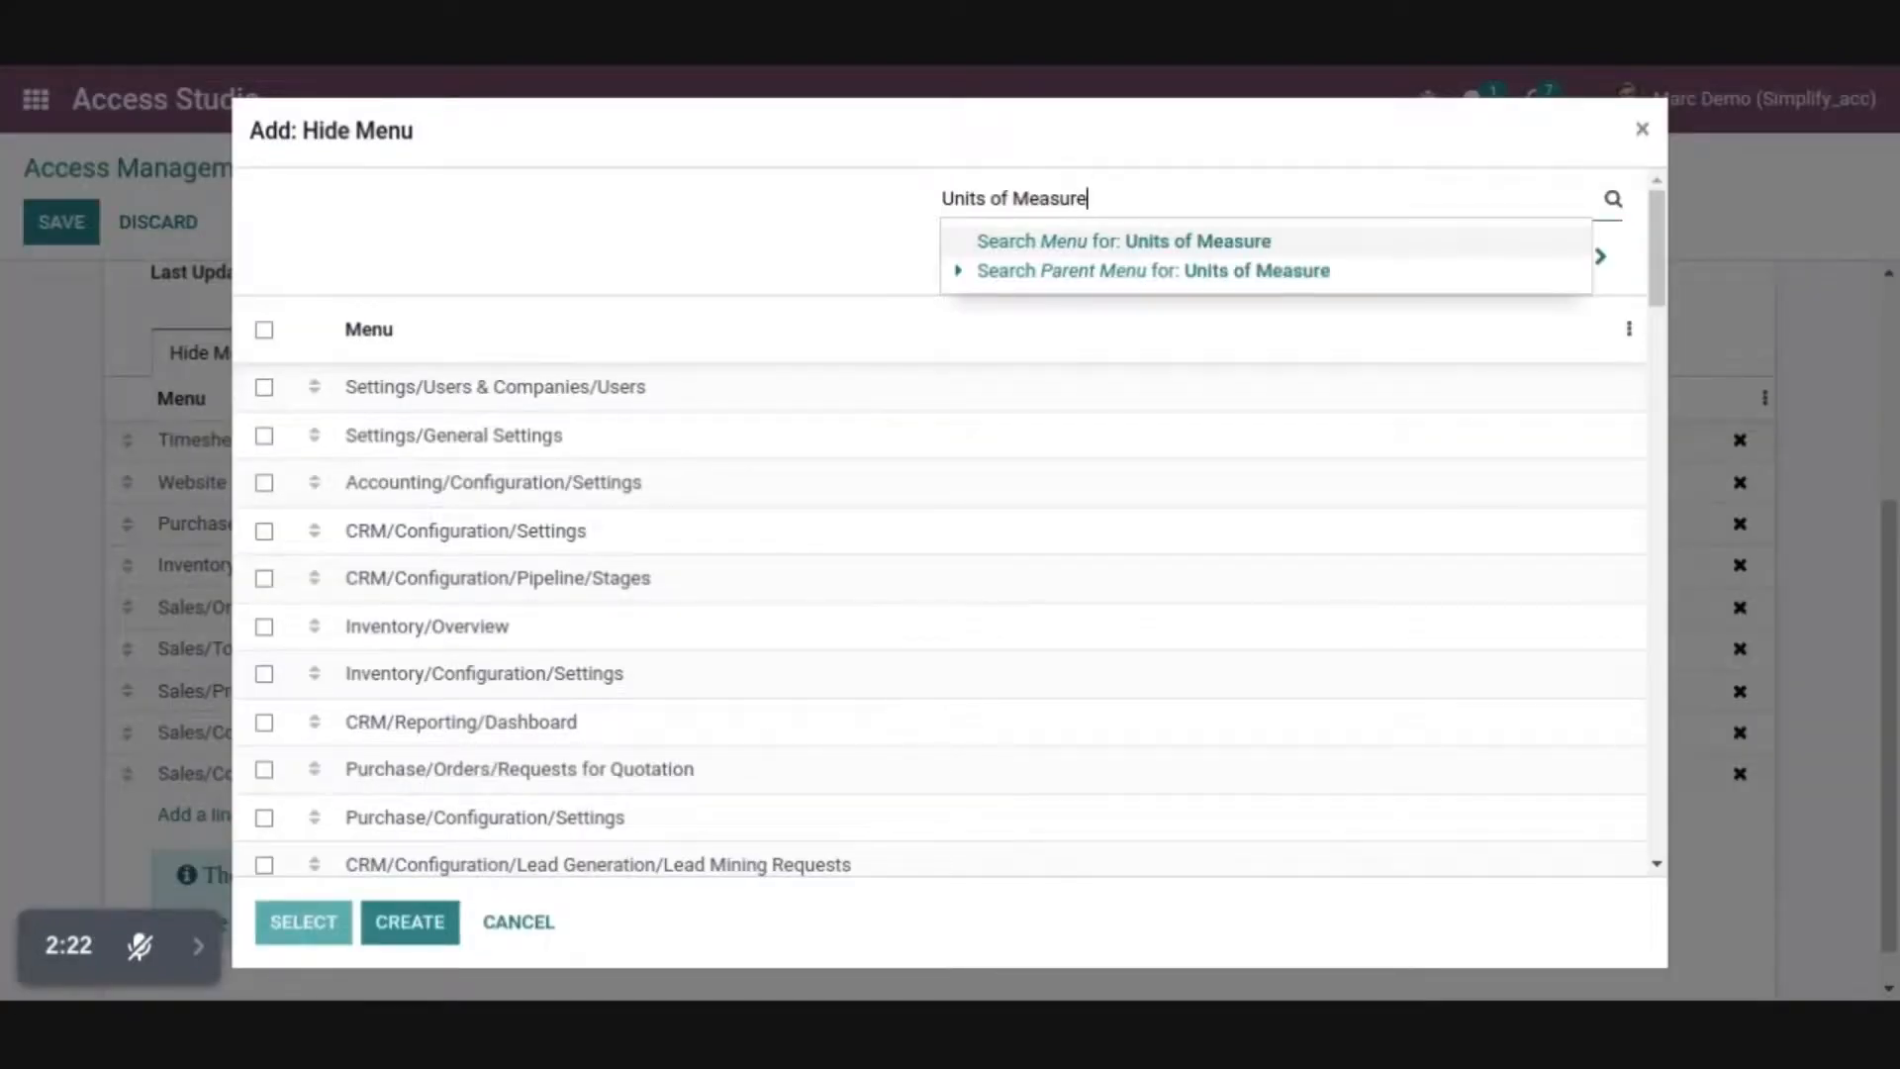
{"action": "key", "text": "Return"}
{"action": "left_click", "coordinate": [264, 436]}
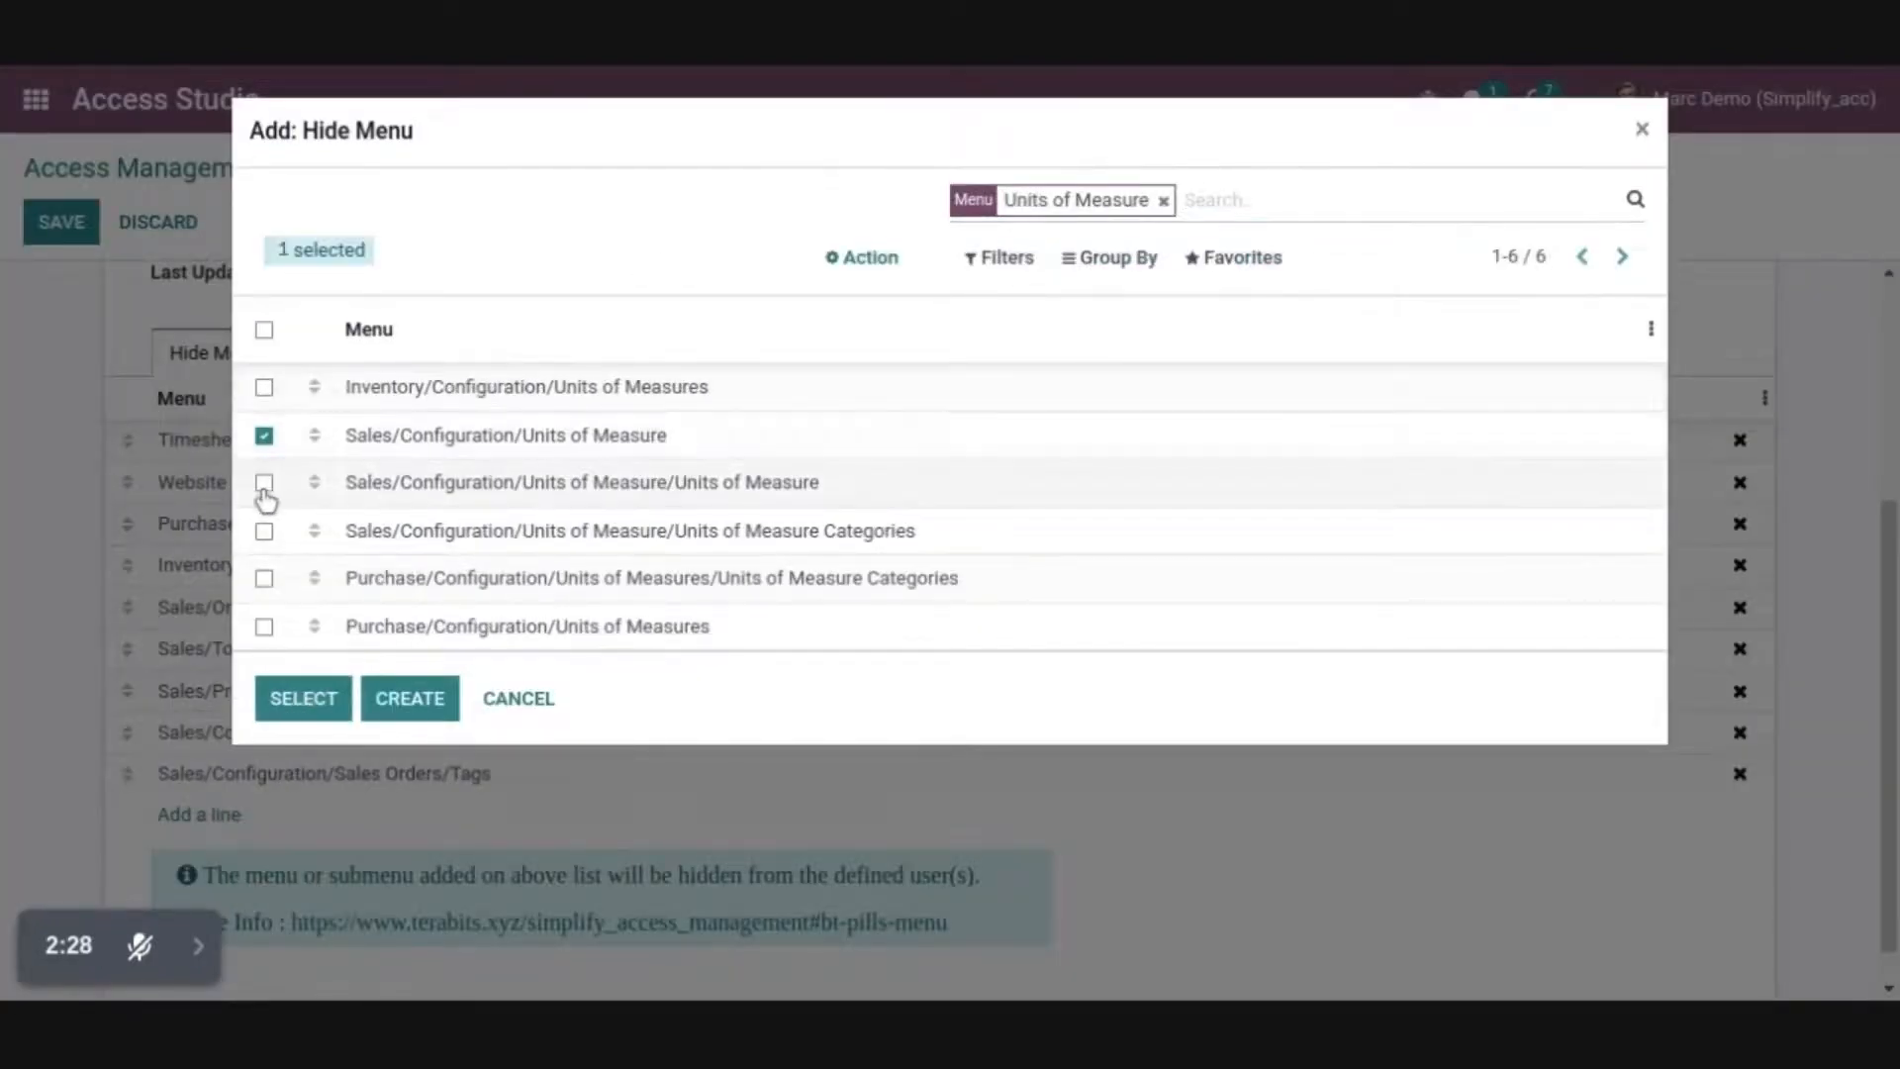
{"action": "left_click", "coordinate": [264, 483]}
{"action": "left_click", "coordinate": [263, 535]}
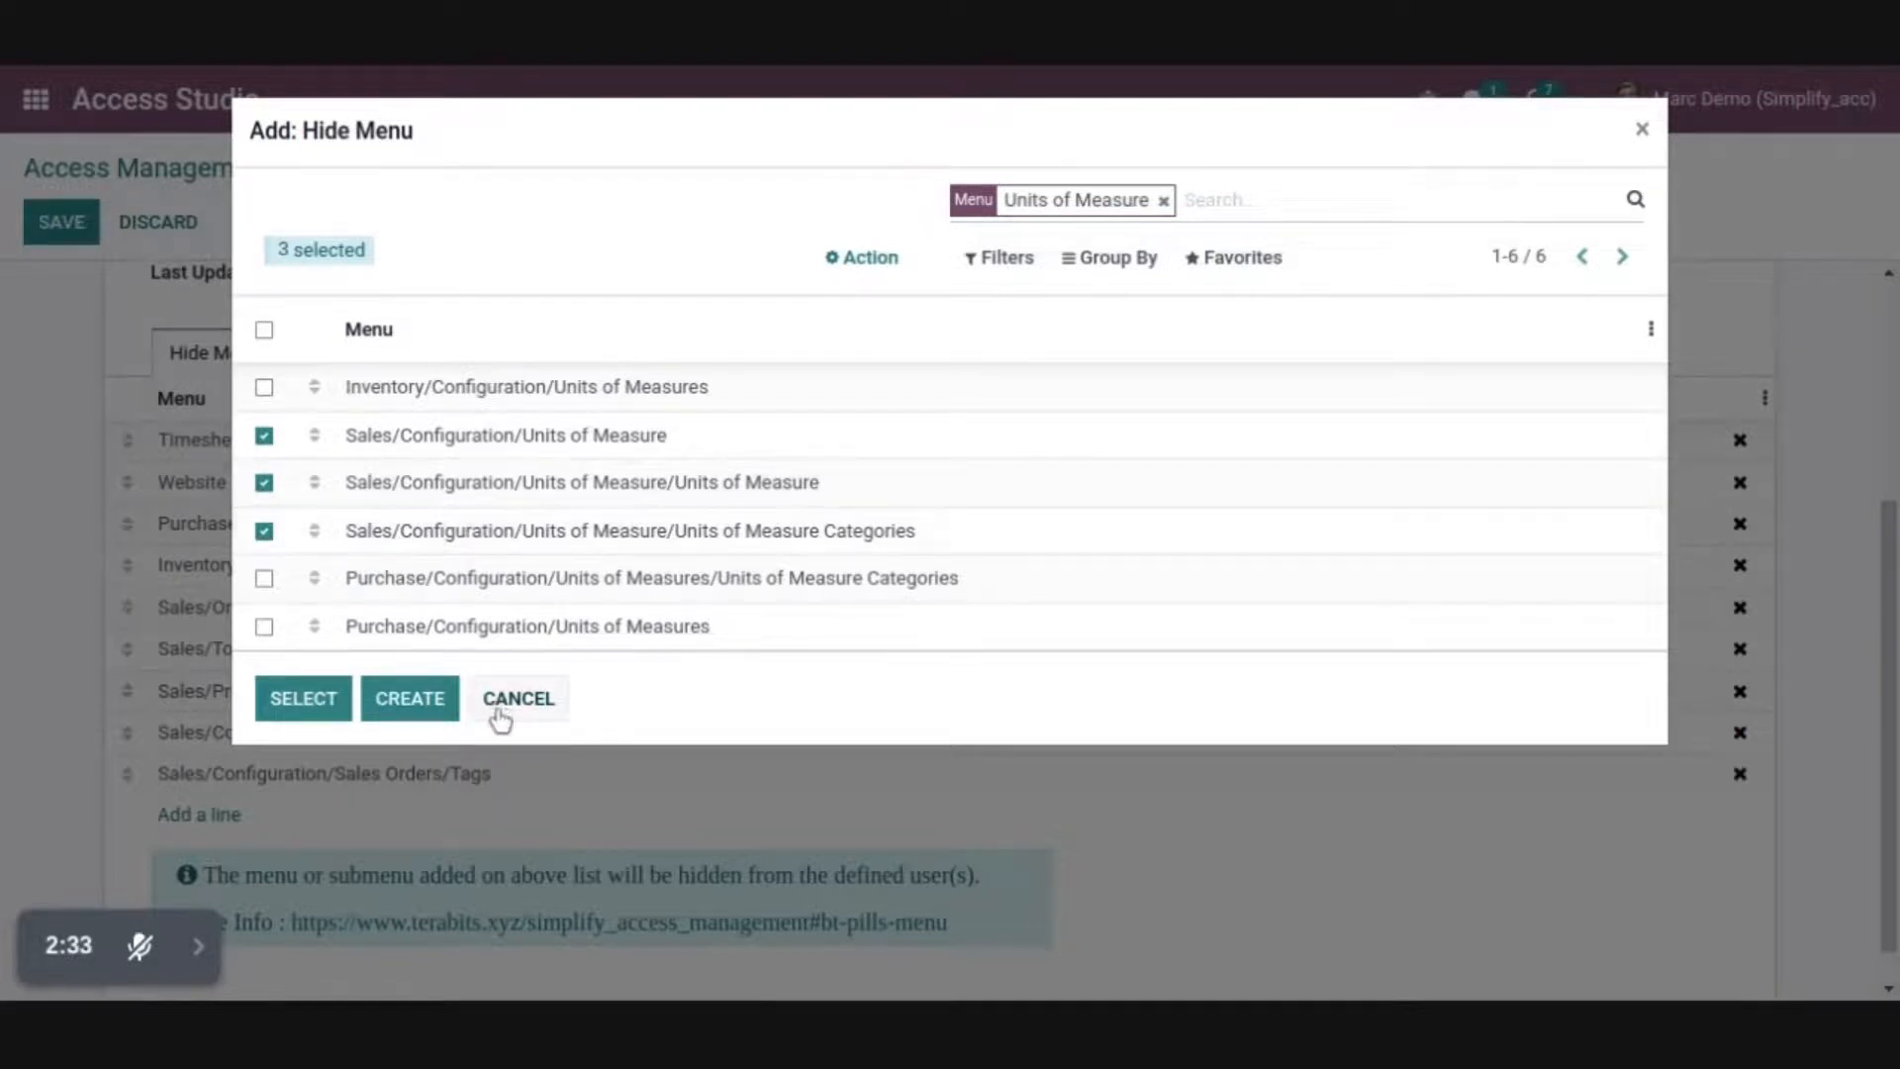
{"action": "left_click", "coordinate": [300, 701]}
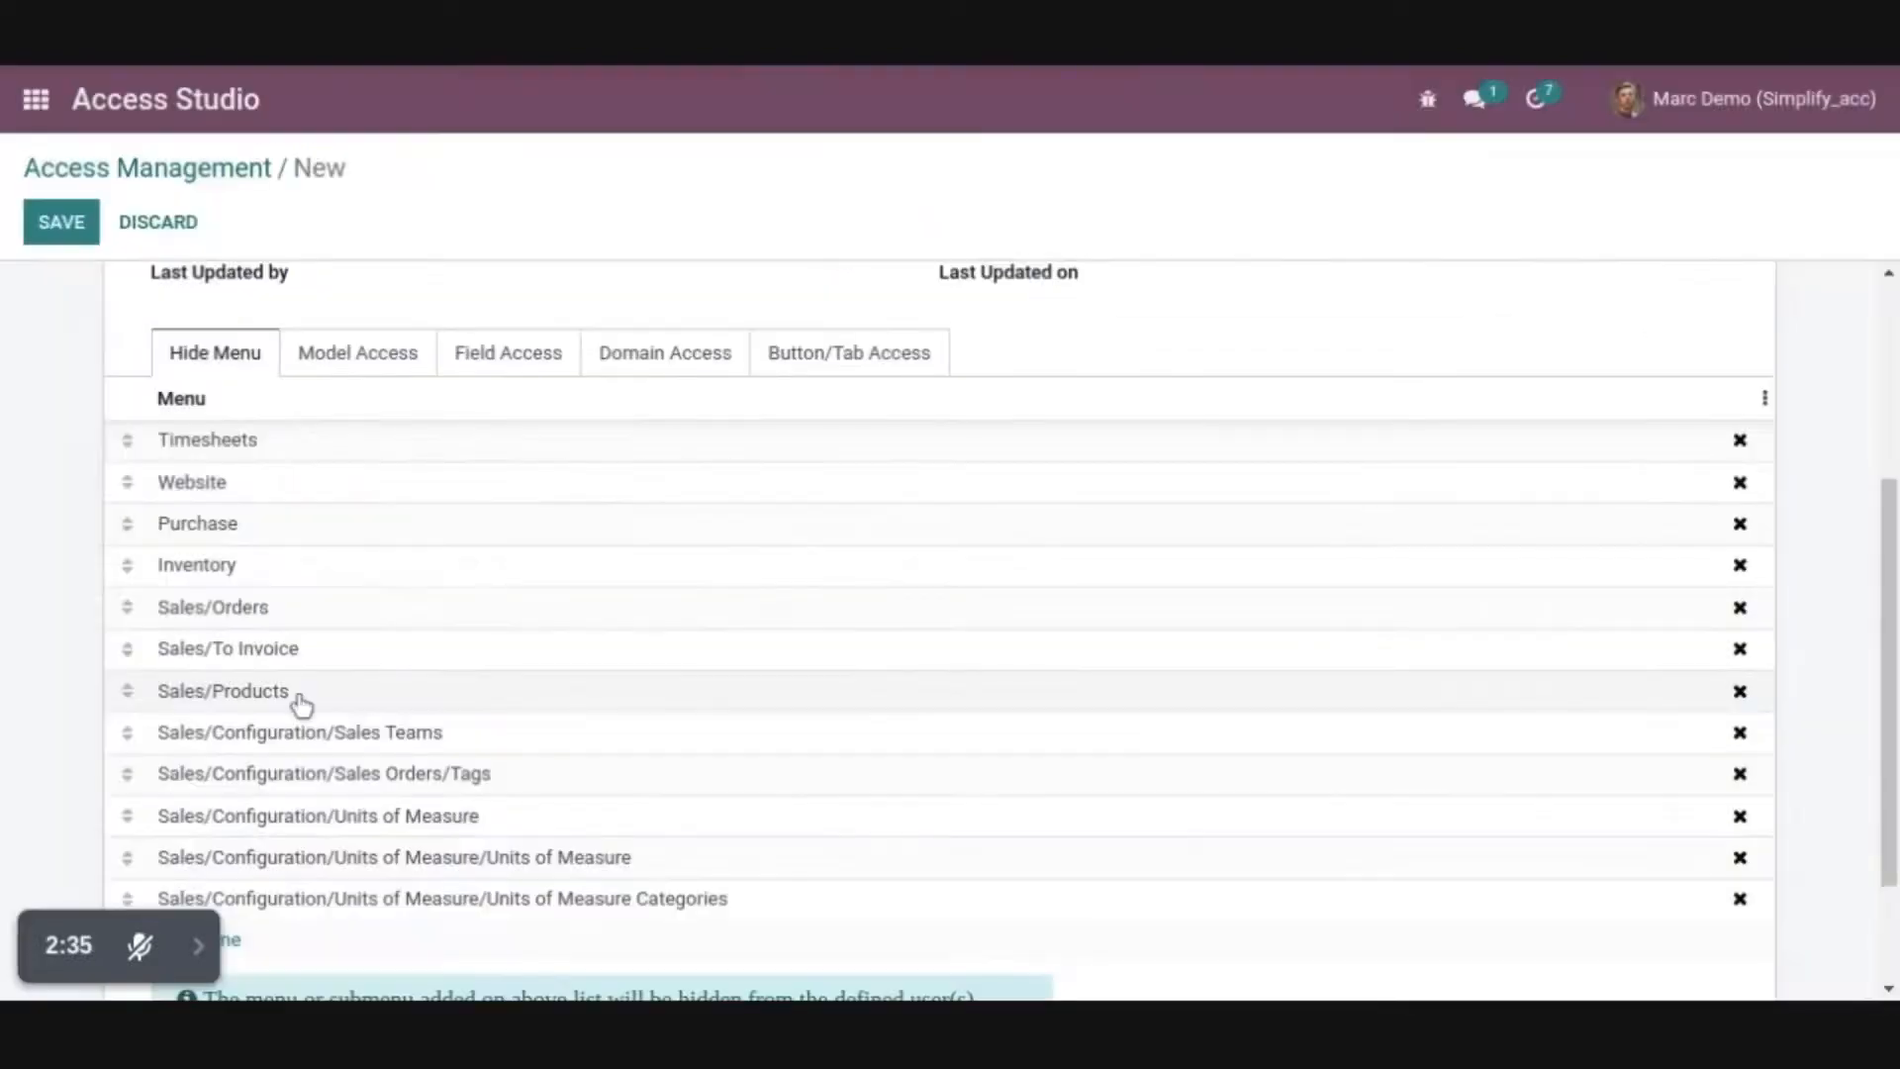
{"action": "left_click", "coordinate": [61, 228]}
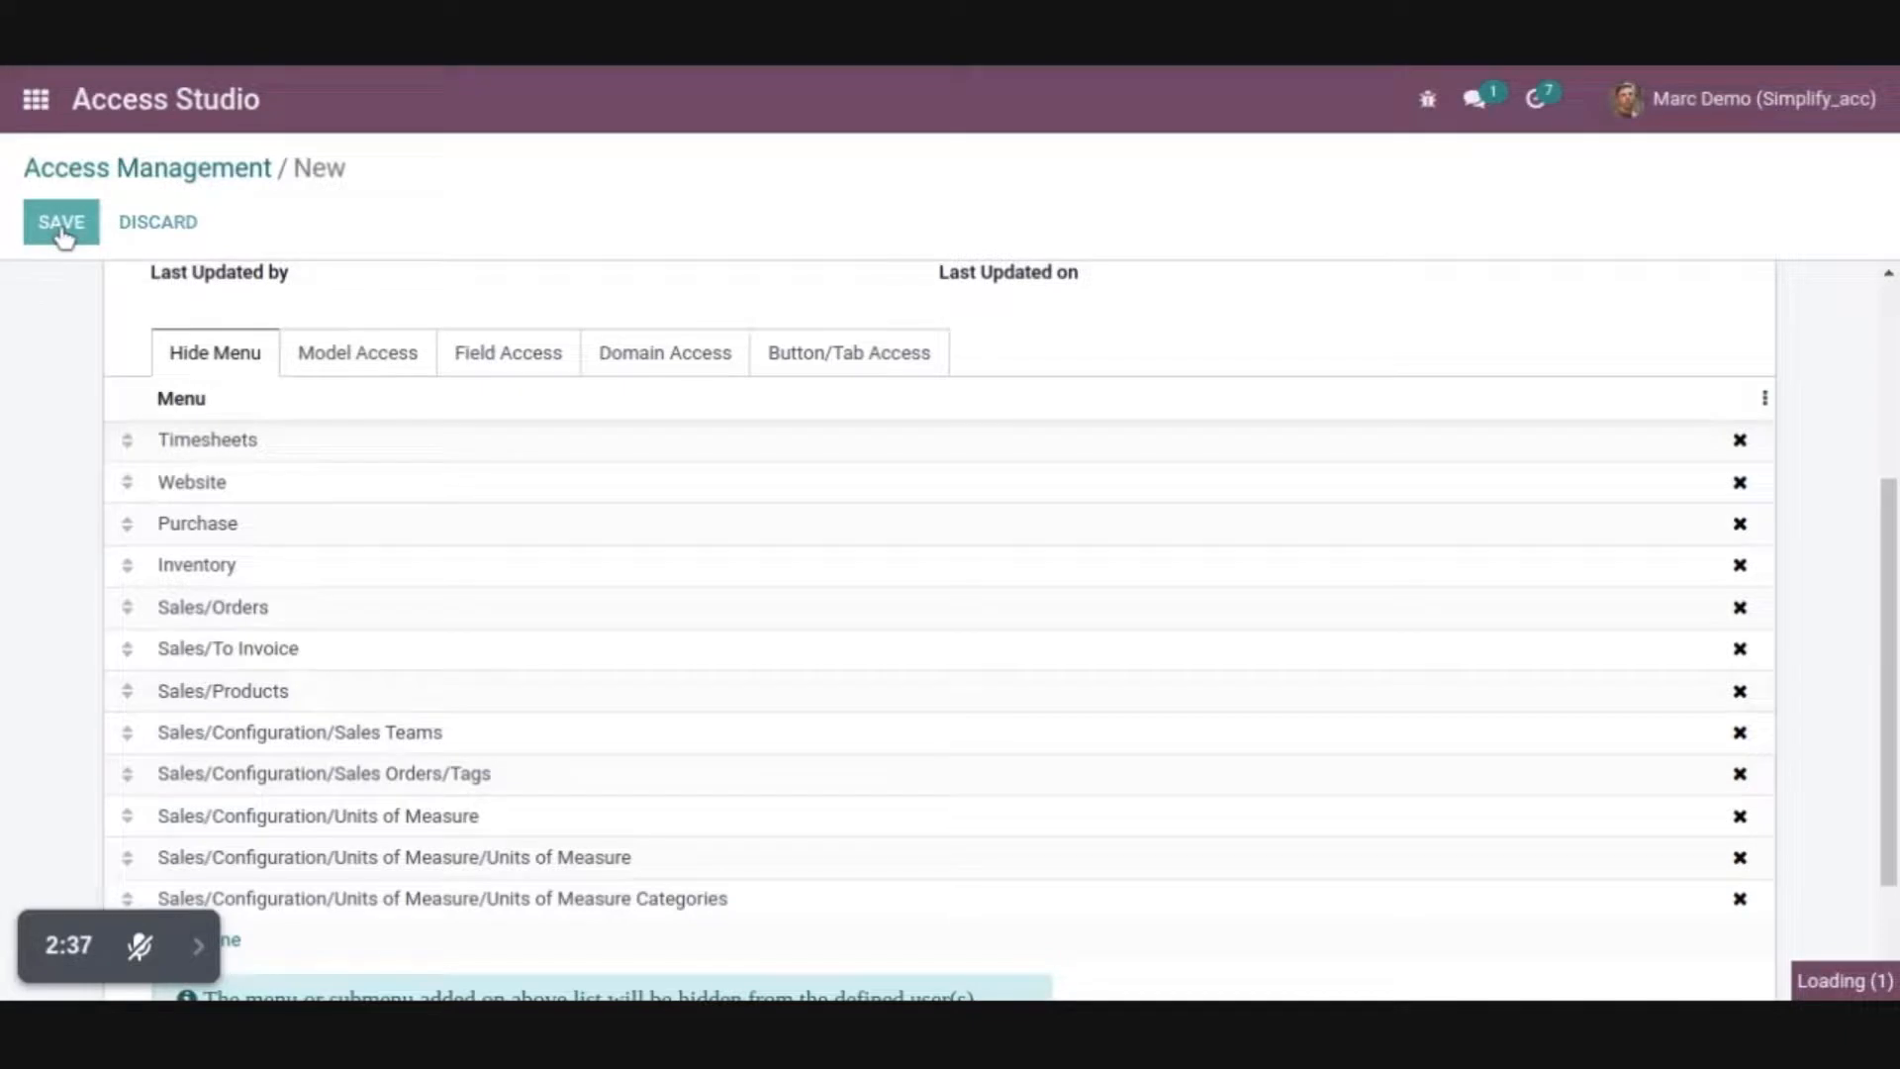
Check which apps the home screen offers and which main menus and Configuration submenus Sales offers
{"action": "left_click", "coordinate": [36, 96]}
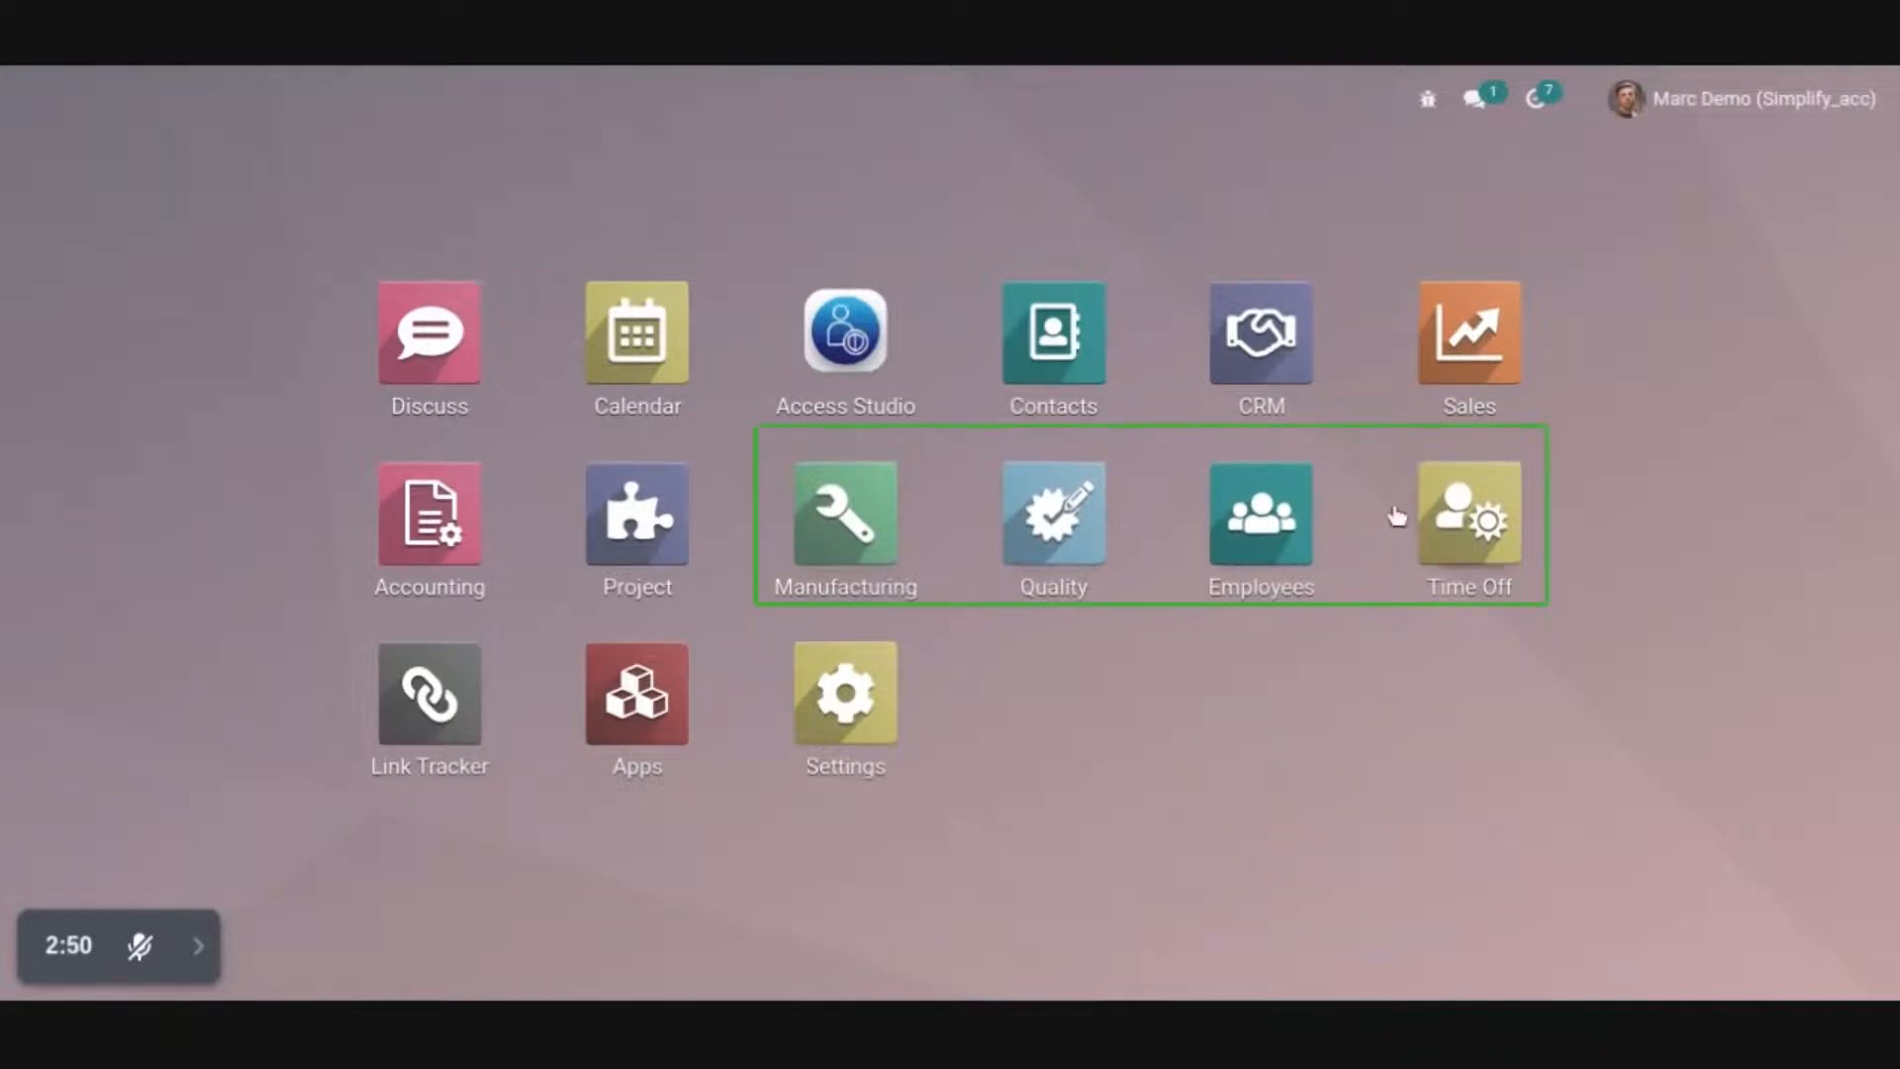
{"action": "left_click", "coordinate": [1462, 330]}
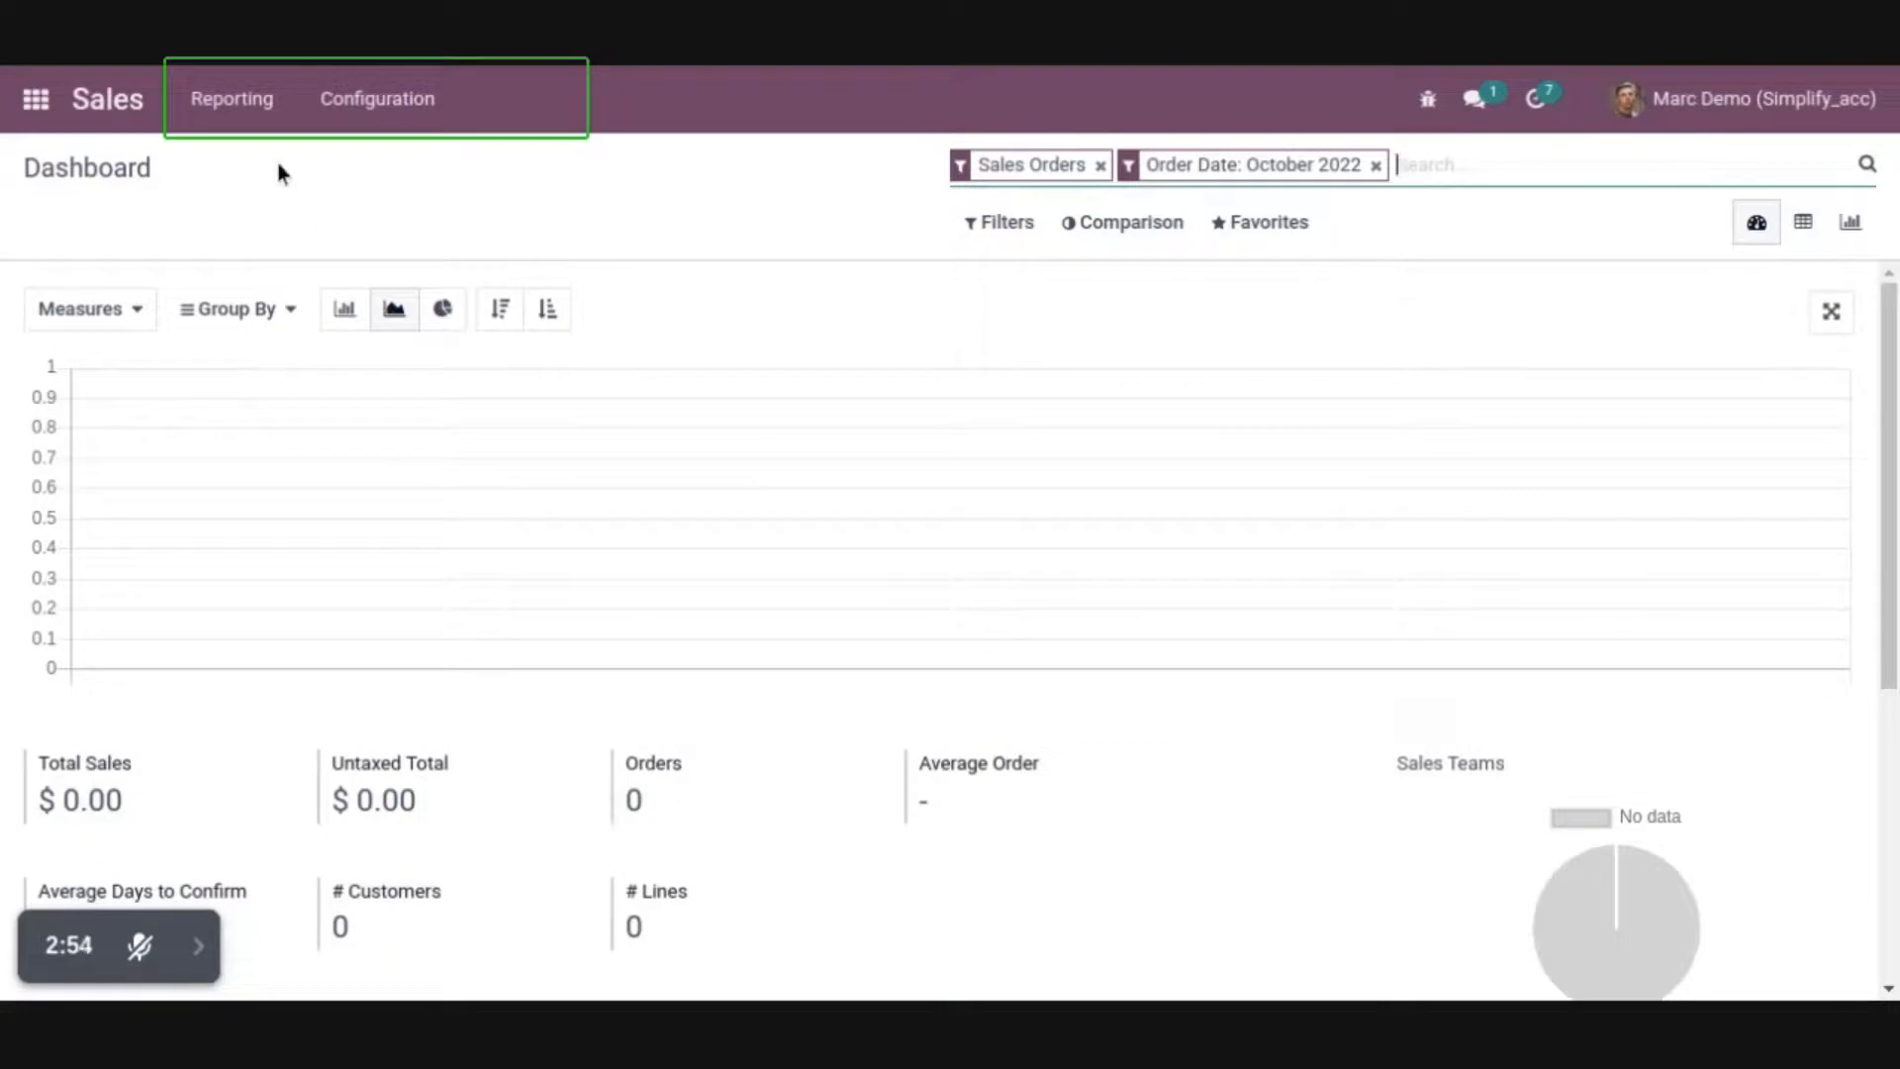
{"action": "left_click", "coordinate": [370, 114]}
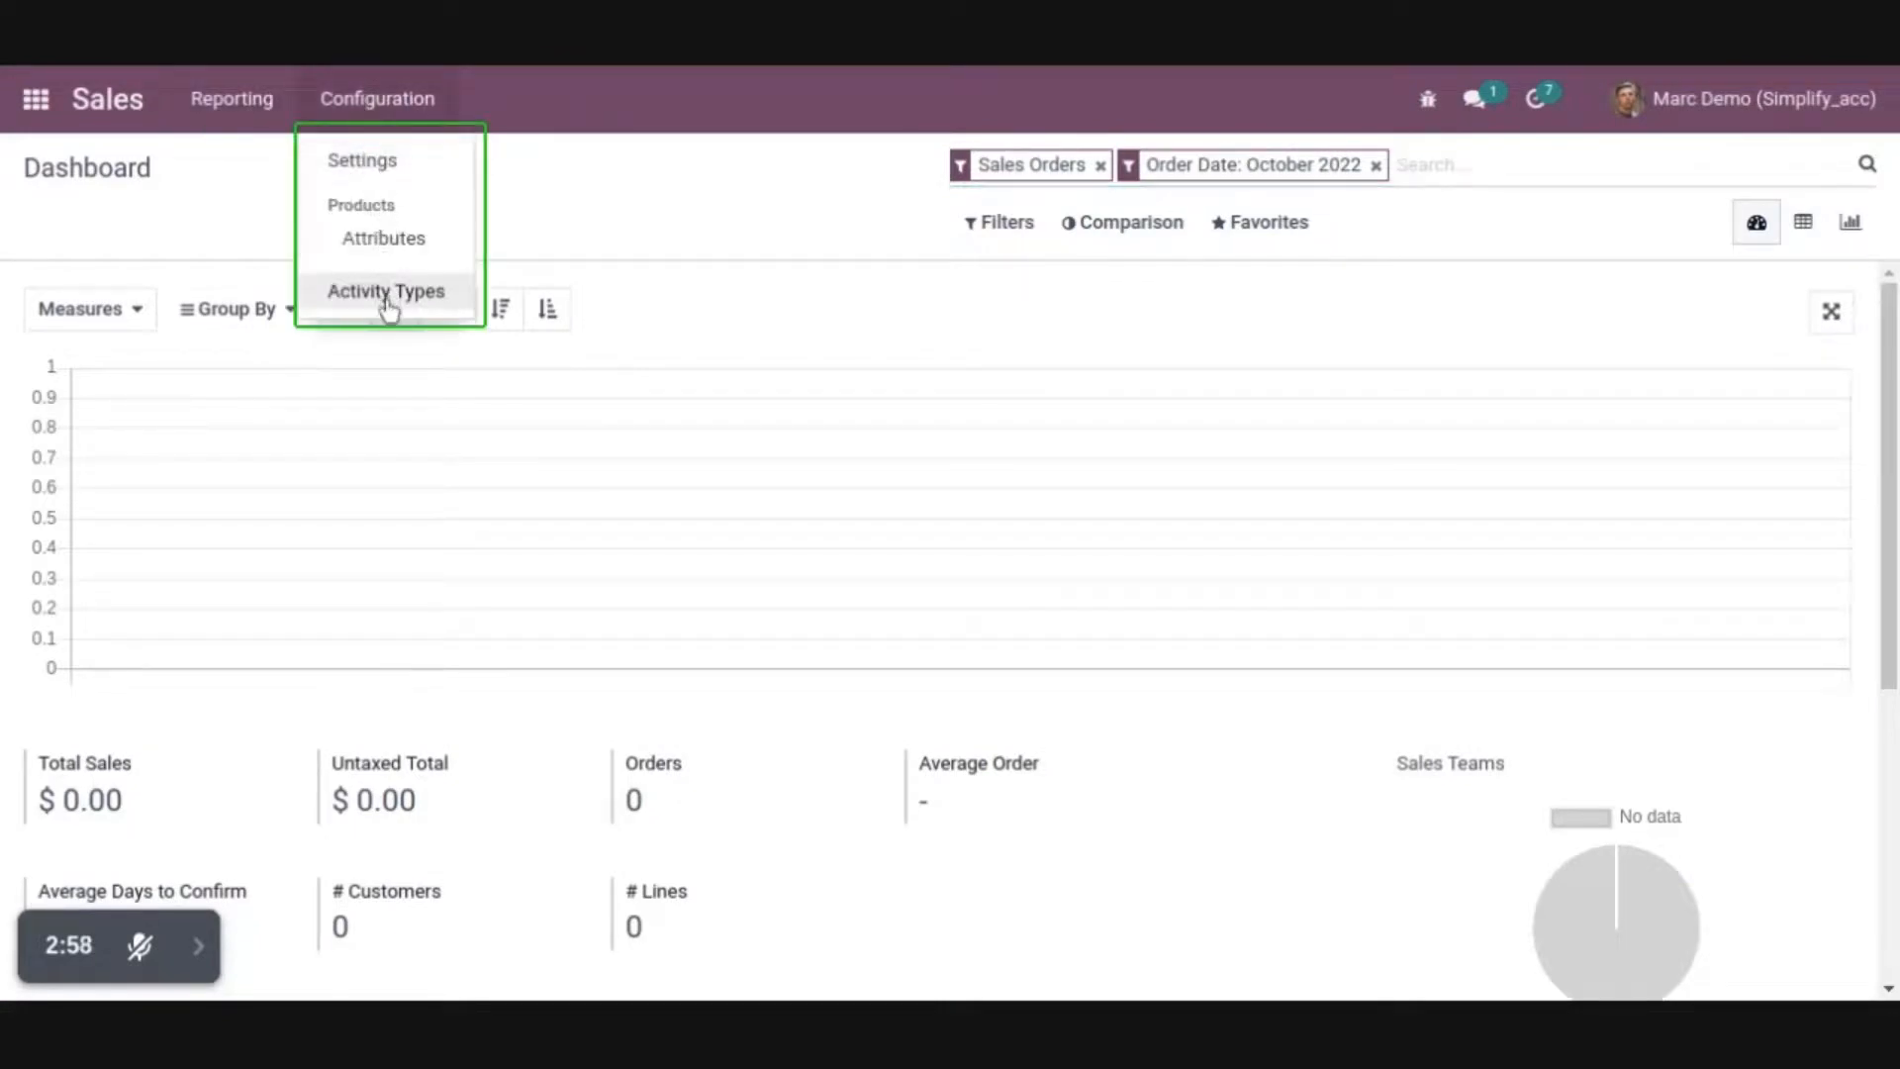
Open Sales, check the salespersons in the quotations list, and examine the second order's edit, create and delete options
{"action": "left_click", "coordinate": [35, 103]}
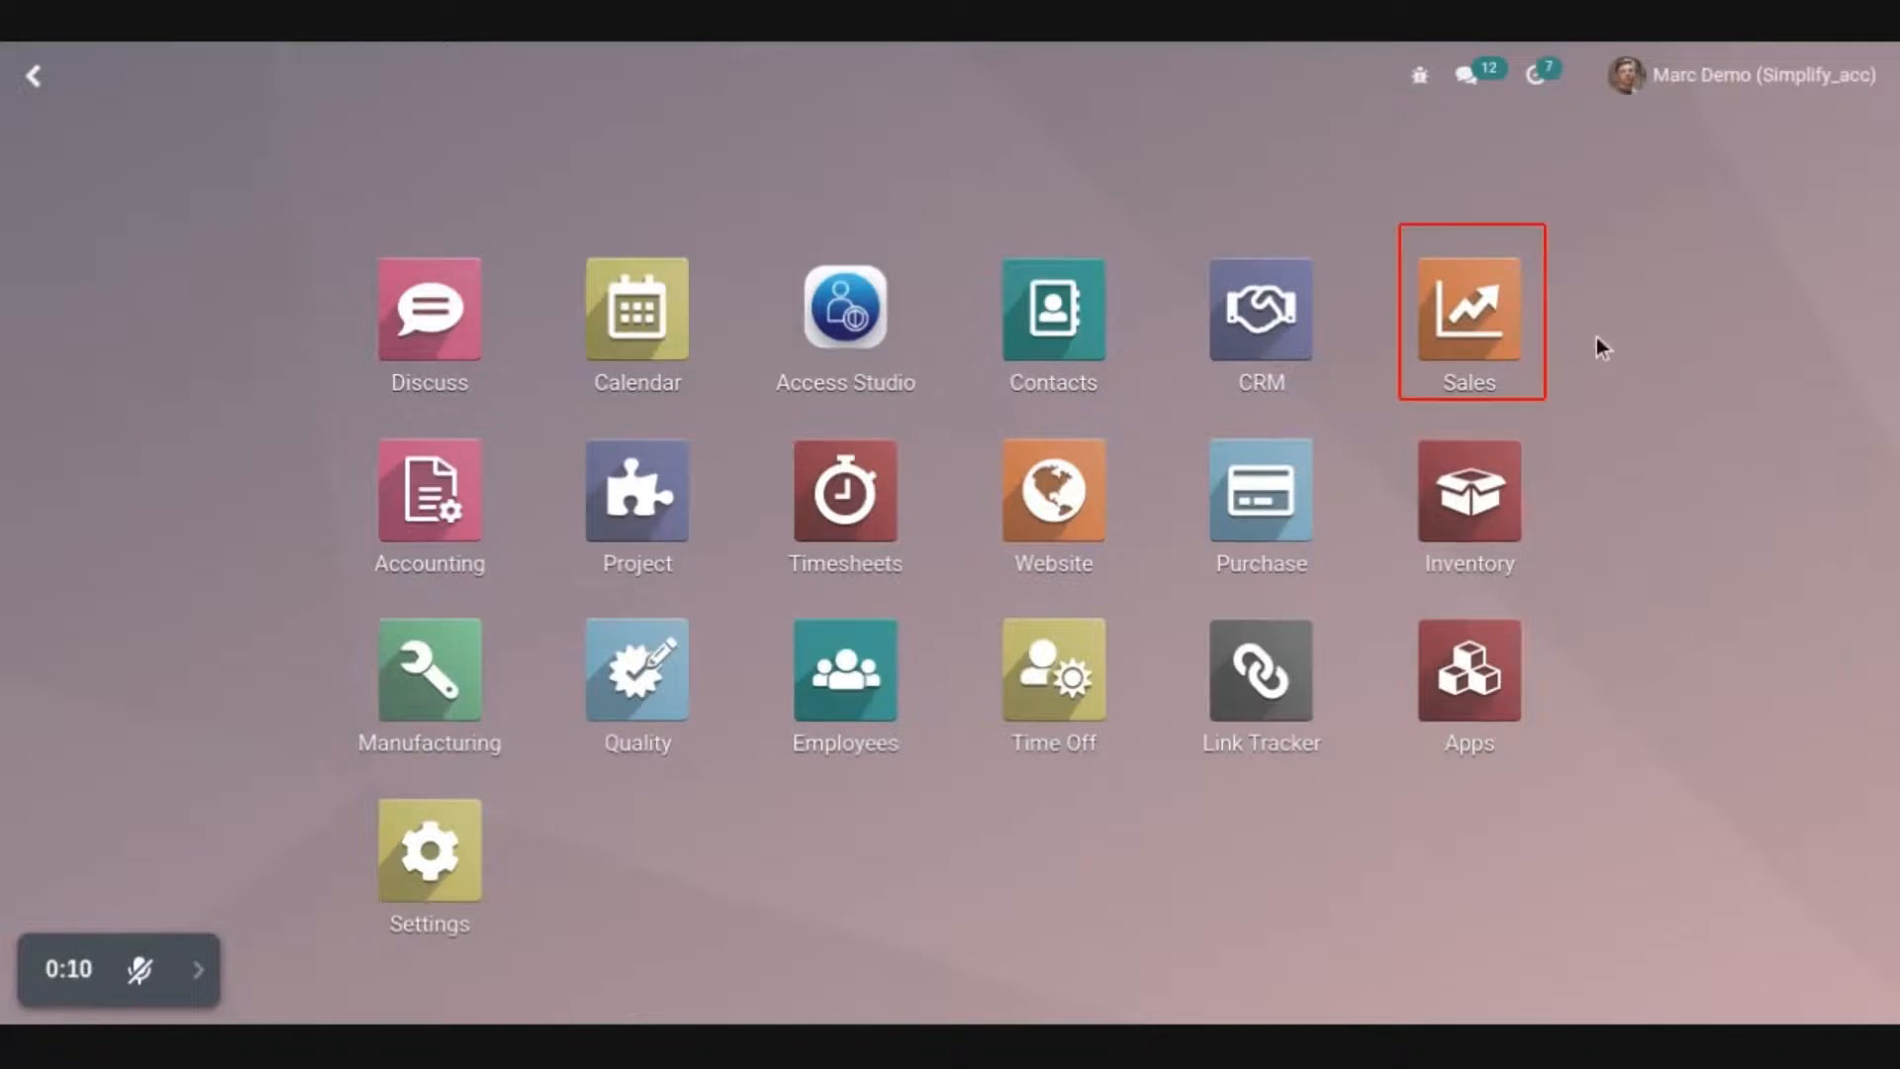
{"action": "left_click", "coordinate": [1474, 311]}
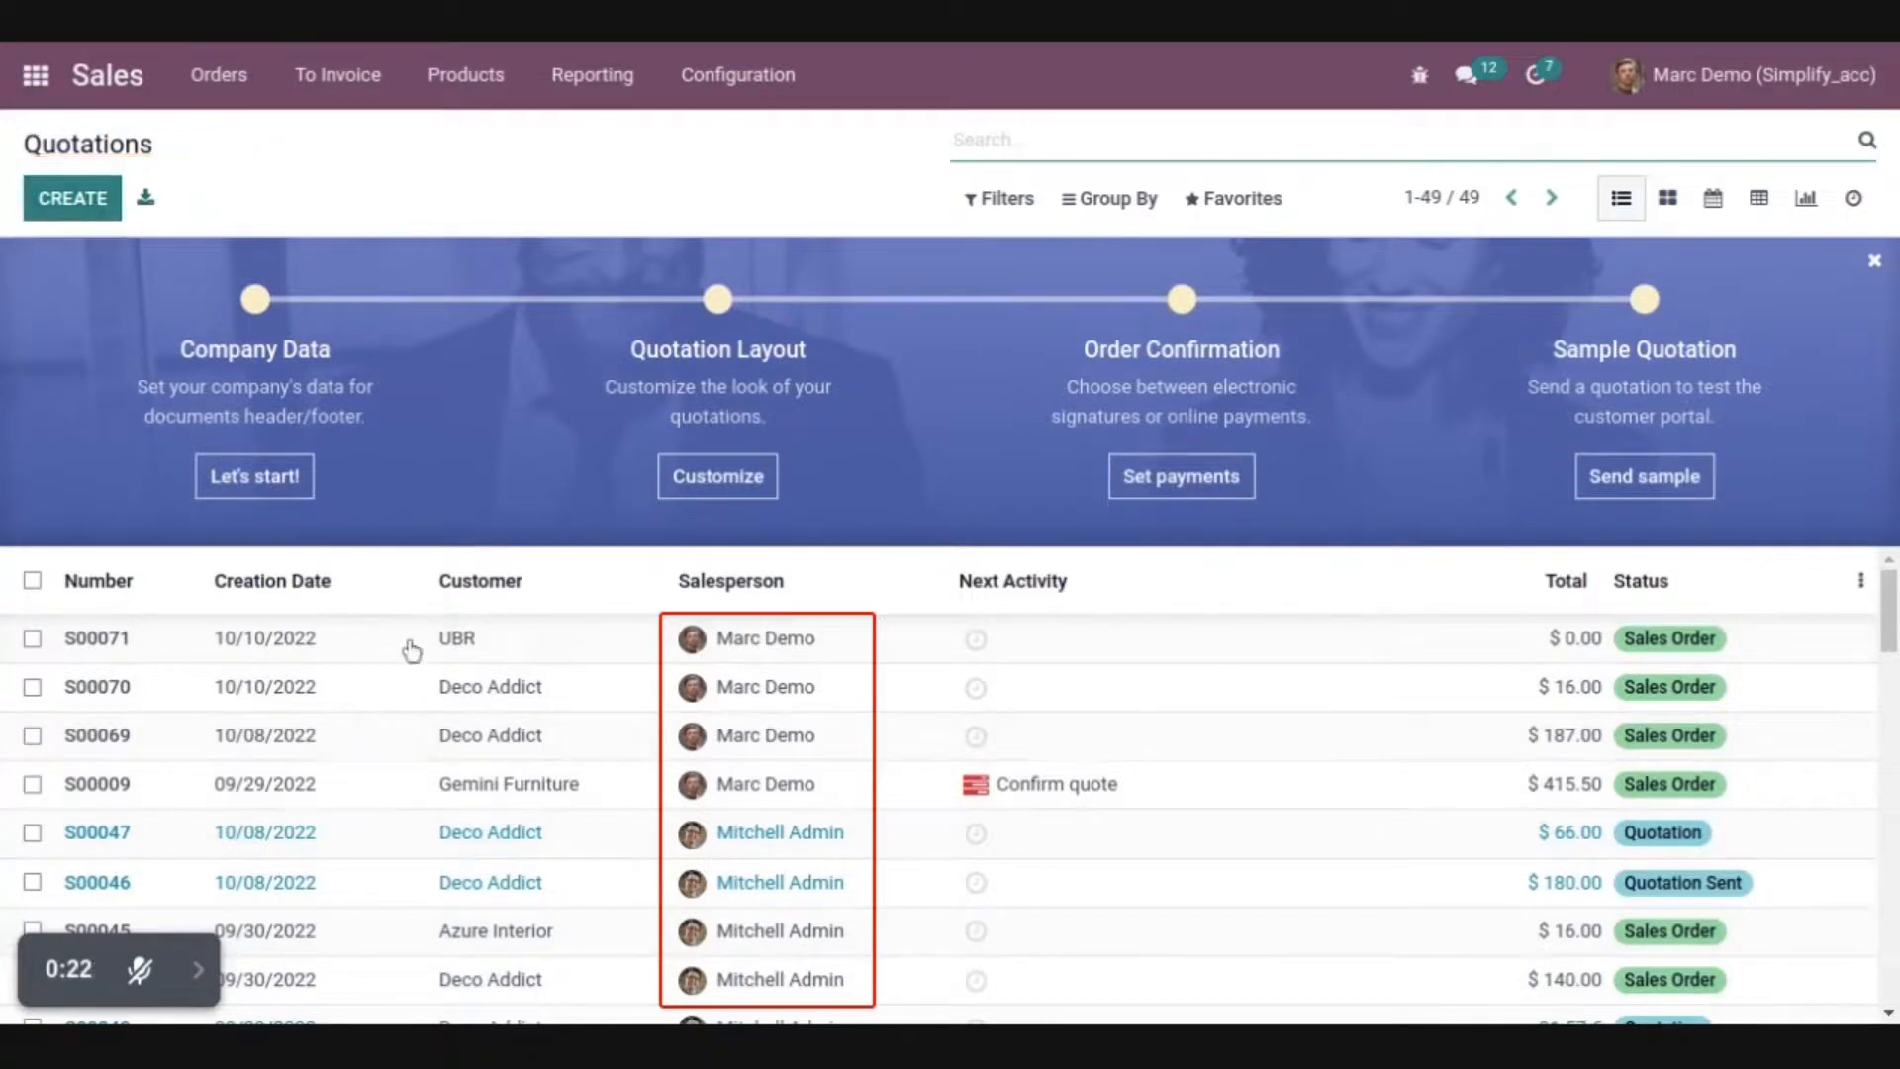
{"action": "left_click", "coordinate": [387, 703]}
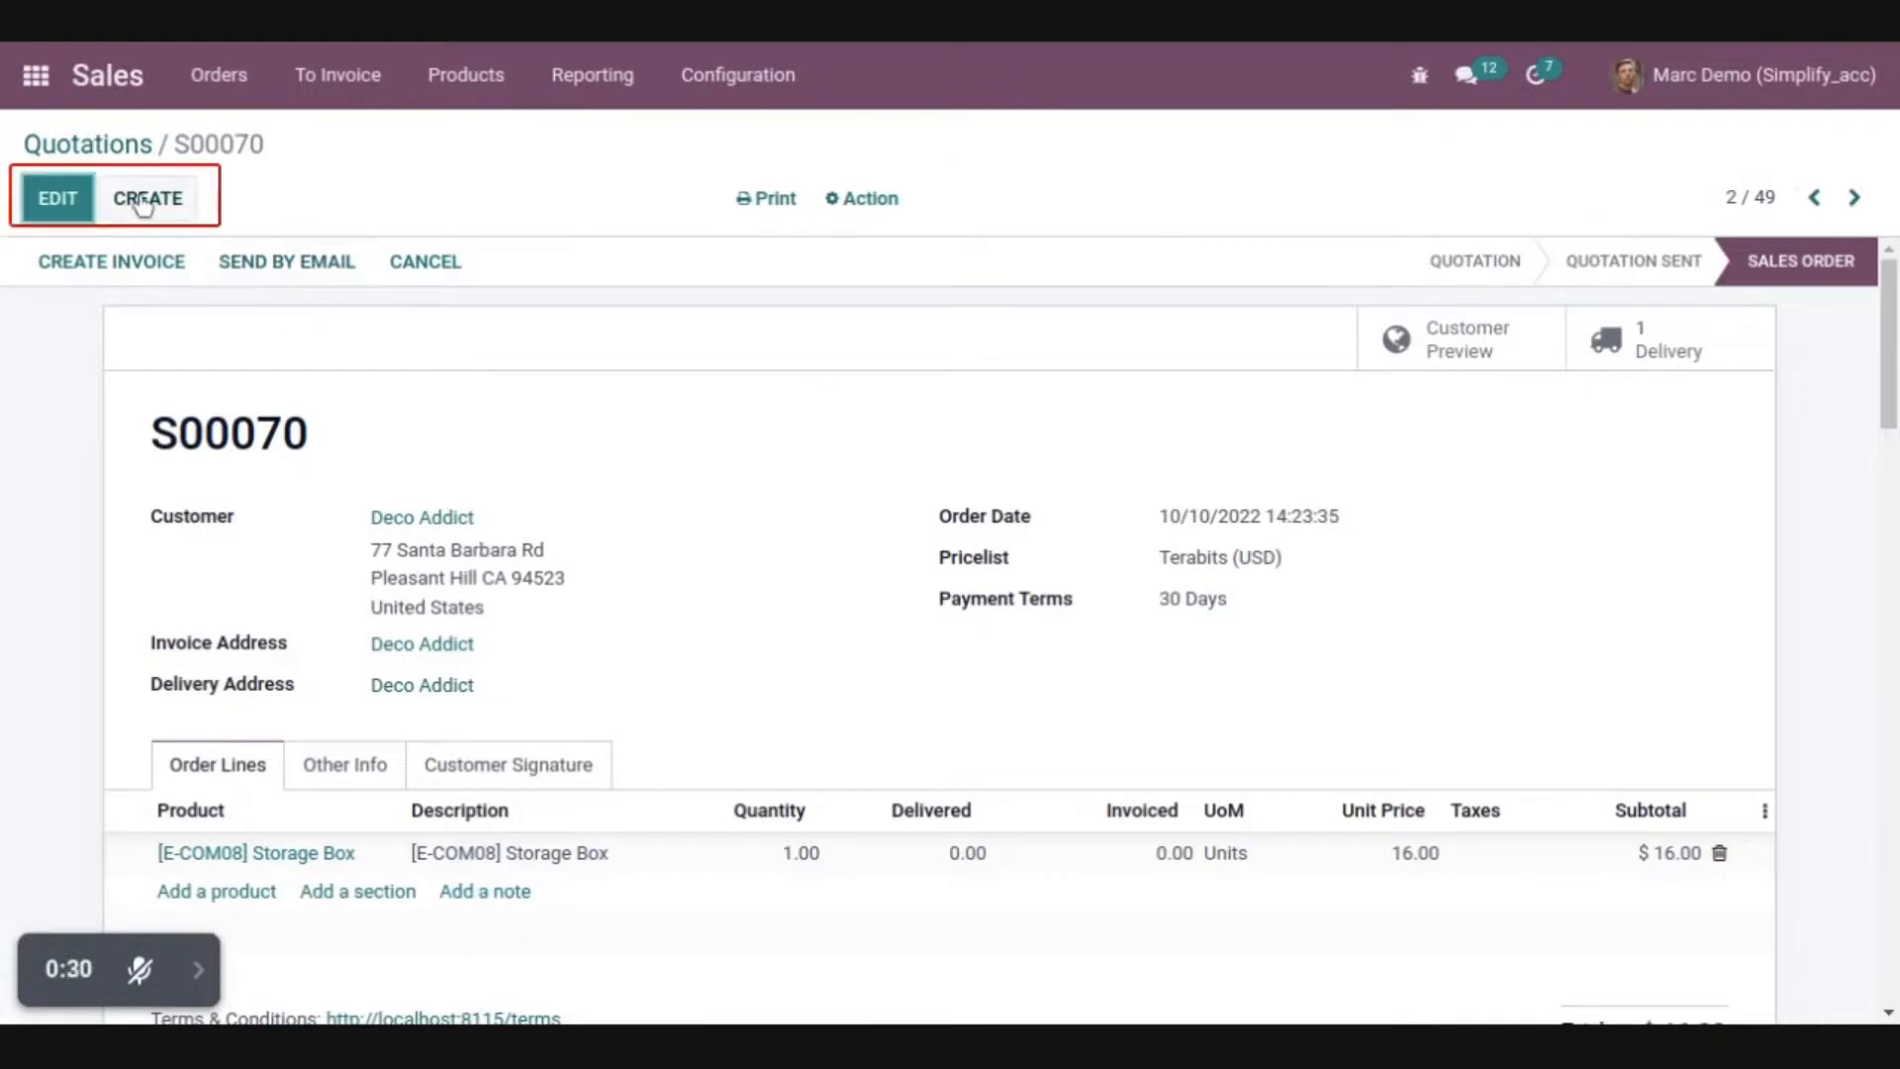
{"action": "left_click", "coordinate": [876, 198]}
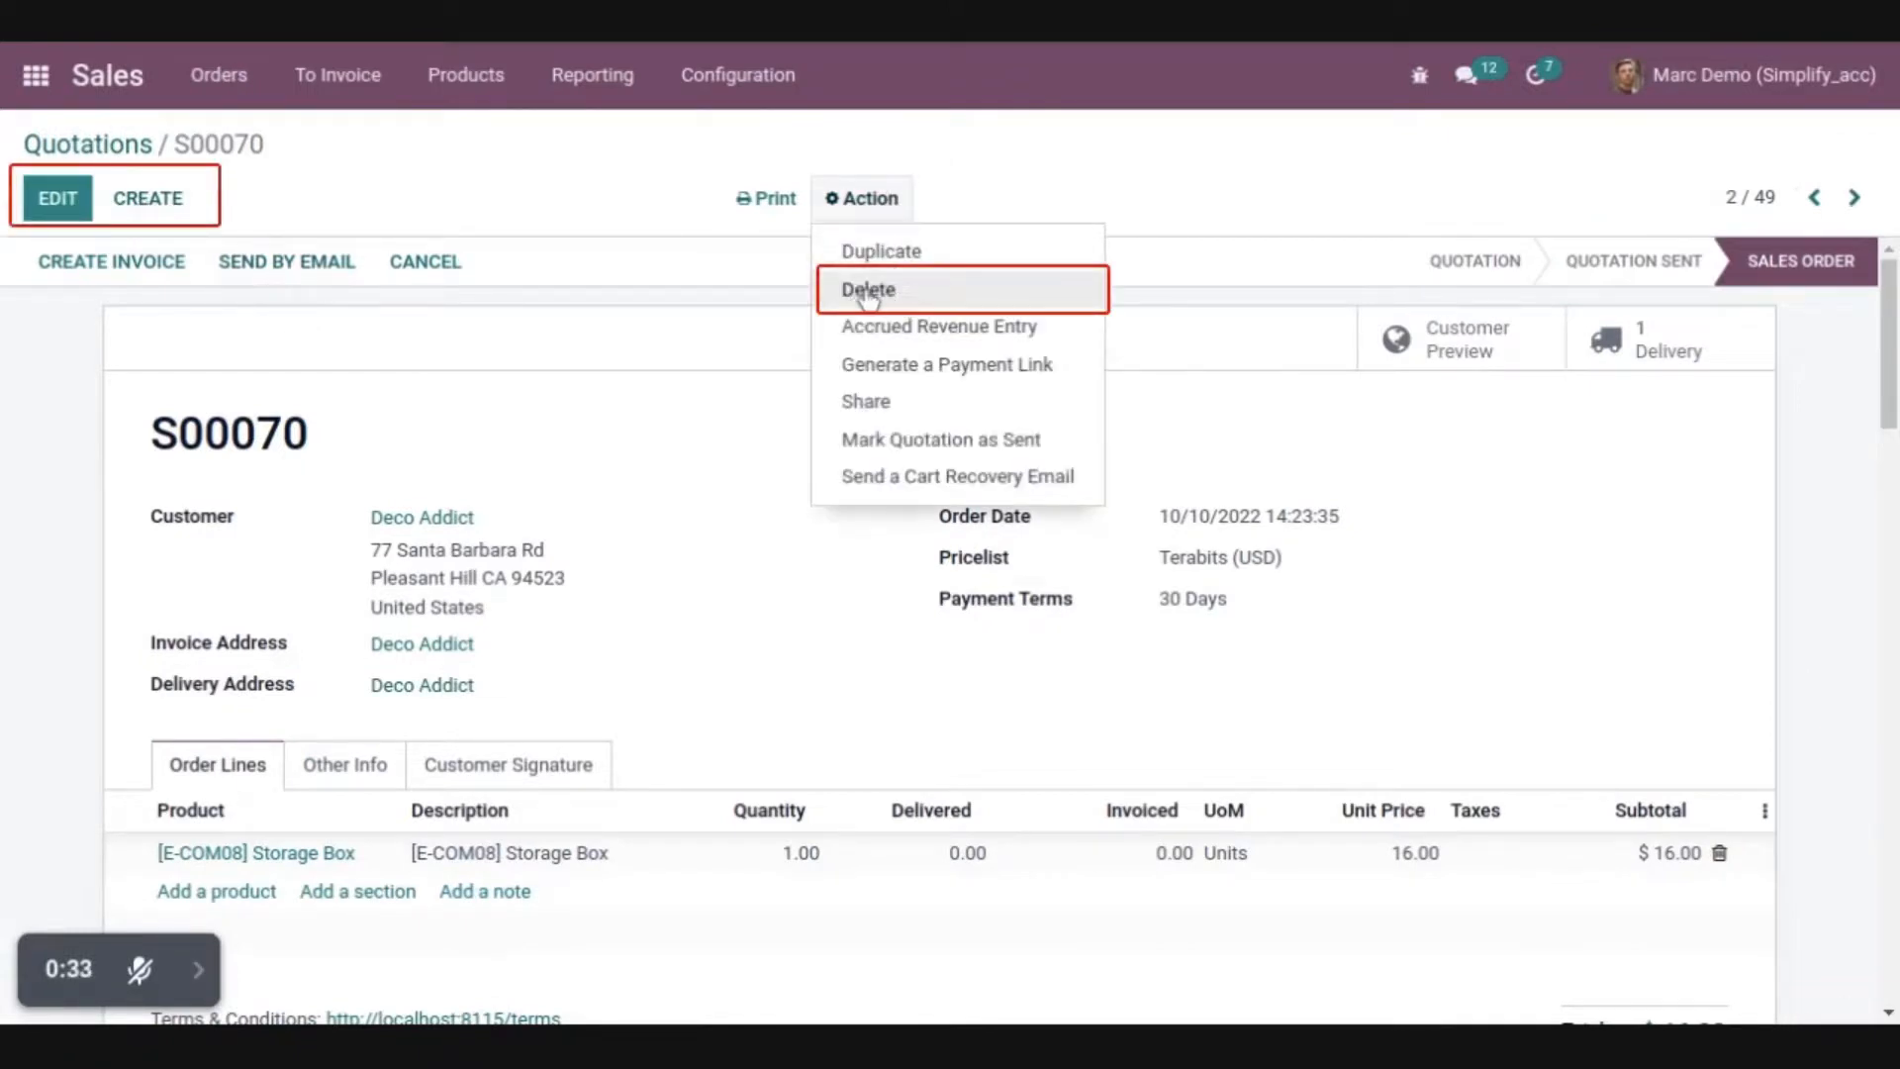
Send the open order by email with the Sales Order: Confirmation Email template
{"action": "left_click", "coordinate": [348, 267]}
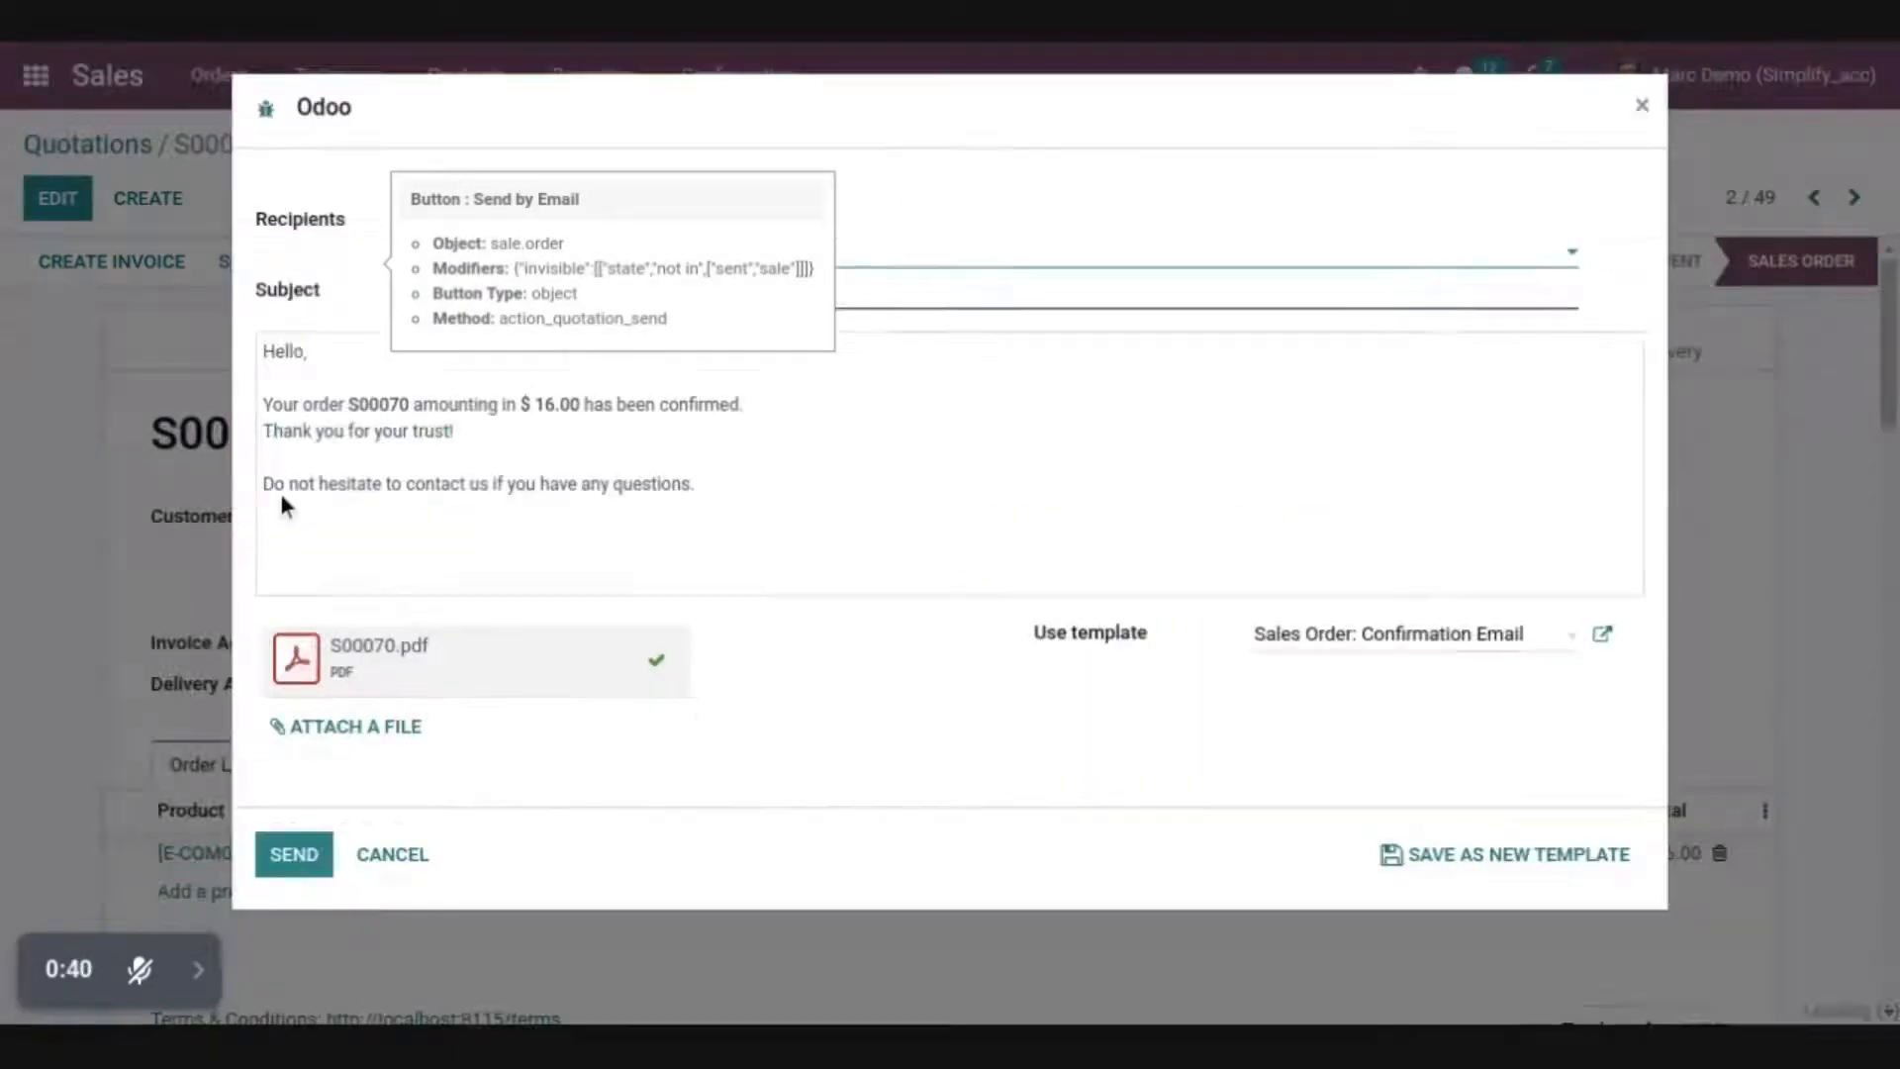
{"action": "left_click", "coordinate": [294, 854]}
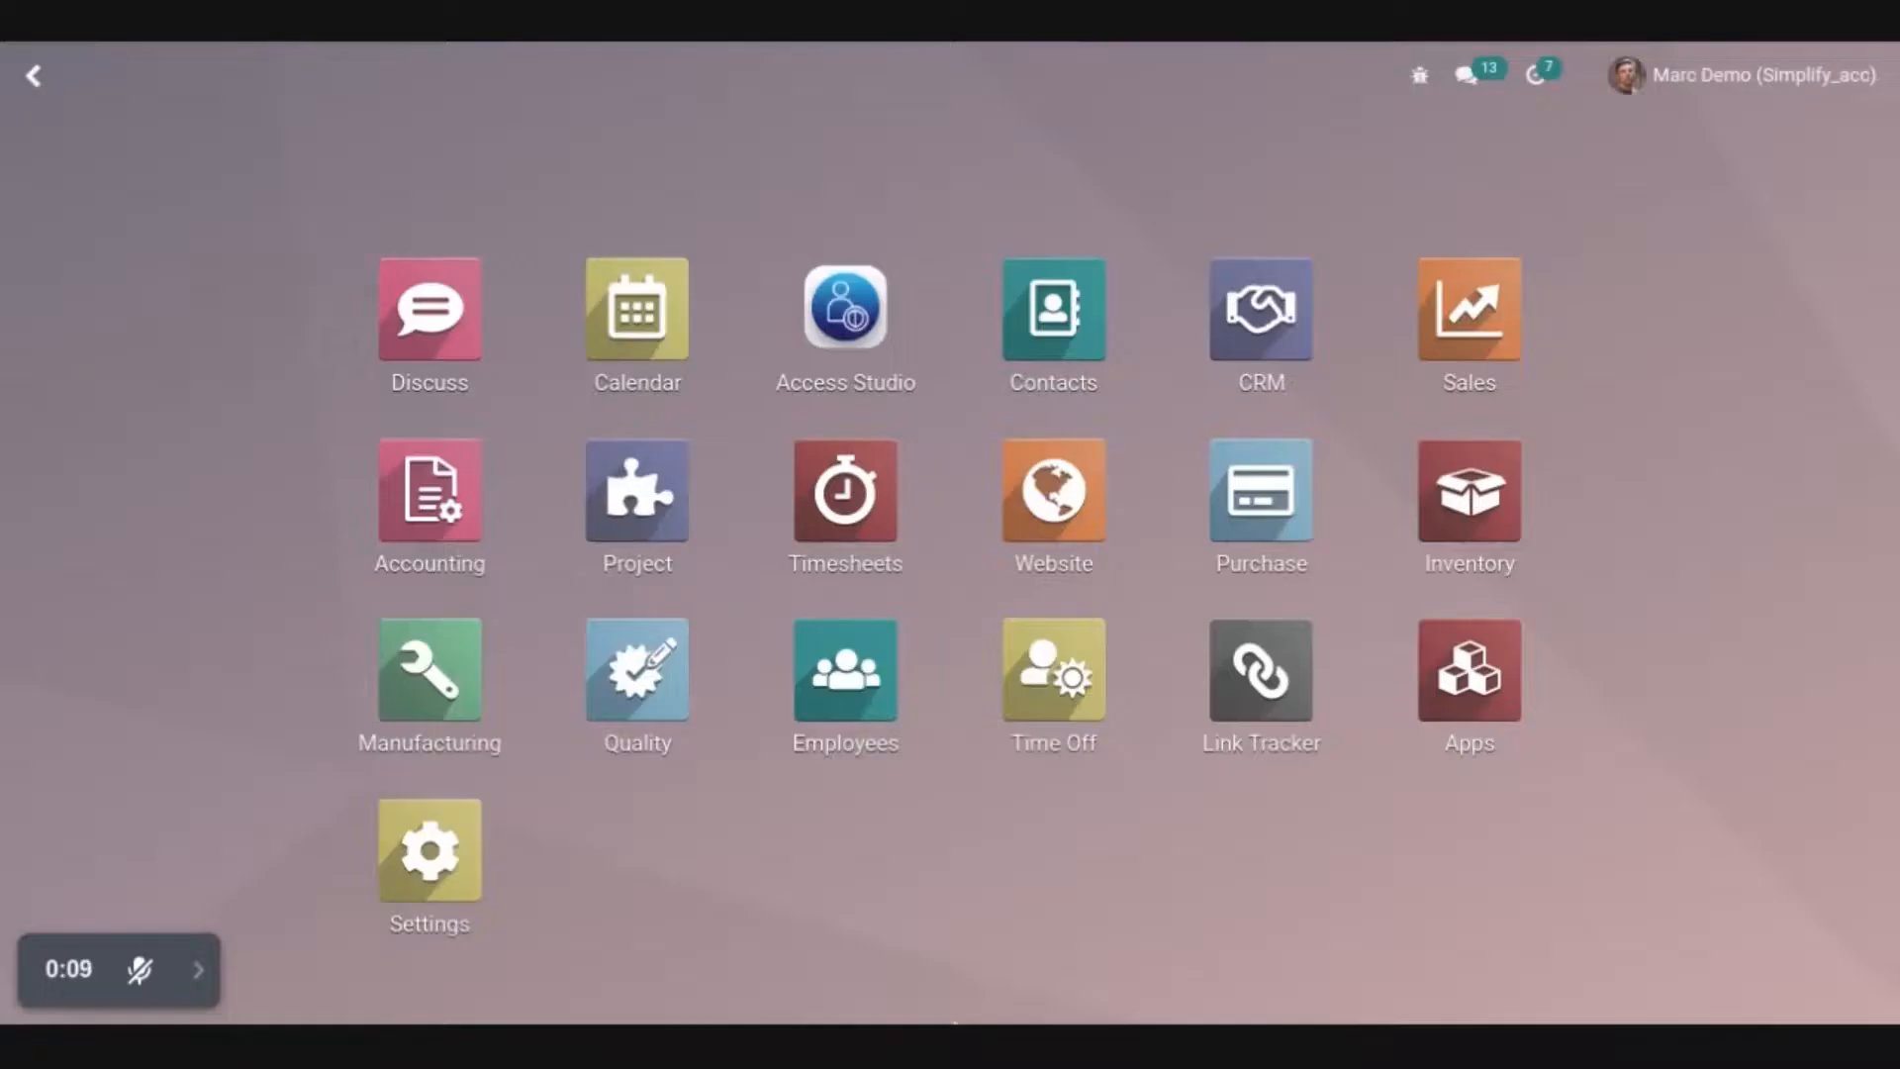
Create a new Access Studio record named "Domain Access Rights" and assign it to the signed-in demo user
{"action": "left_click", "coordinate": [837, 331]}
{"action": "left_click", "coordinate": [38, 198]}
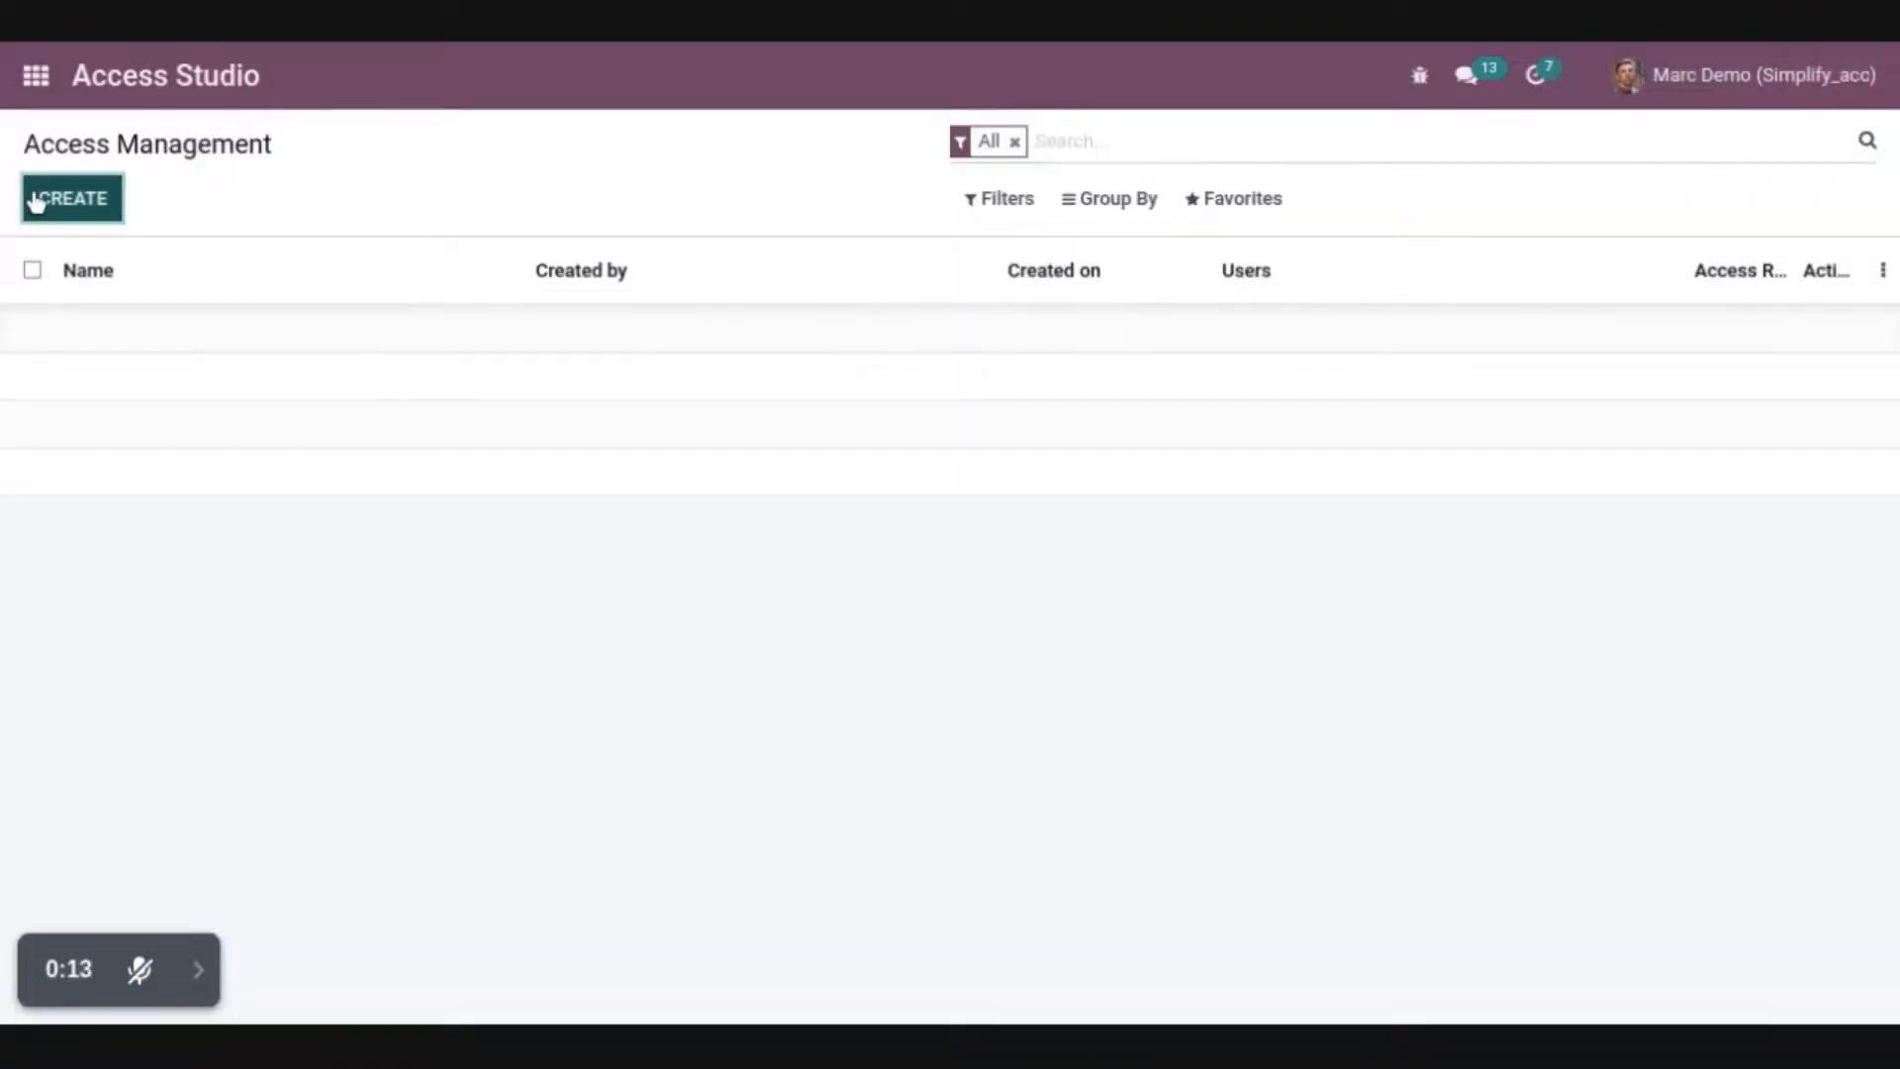
{"action": "type", "text": "Domain Access Rights"}
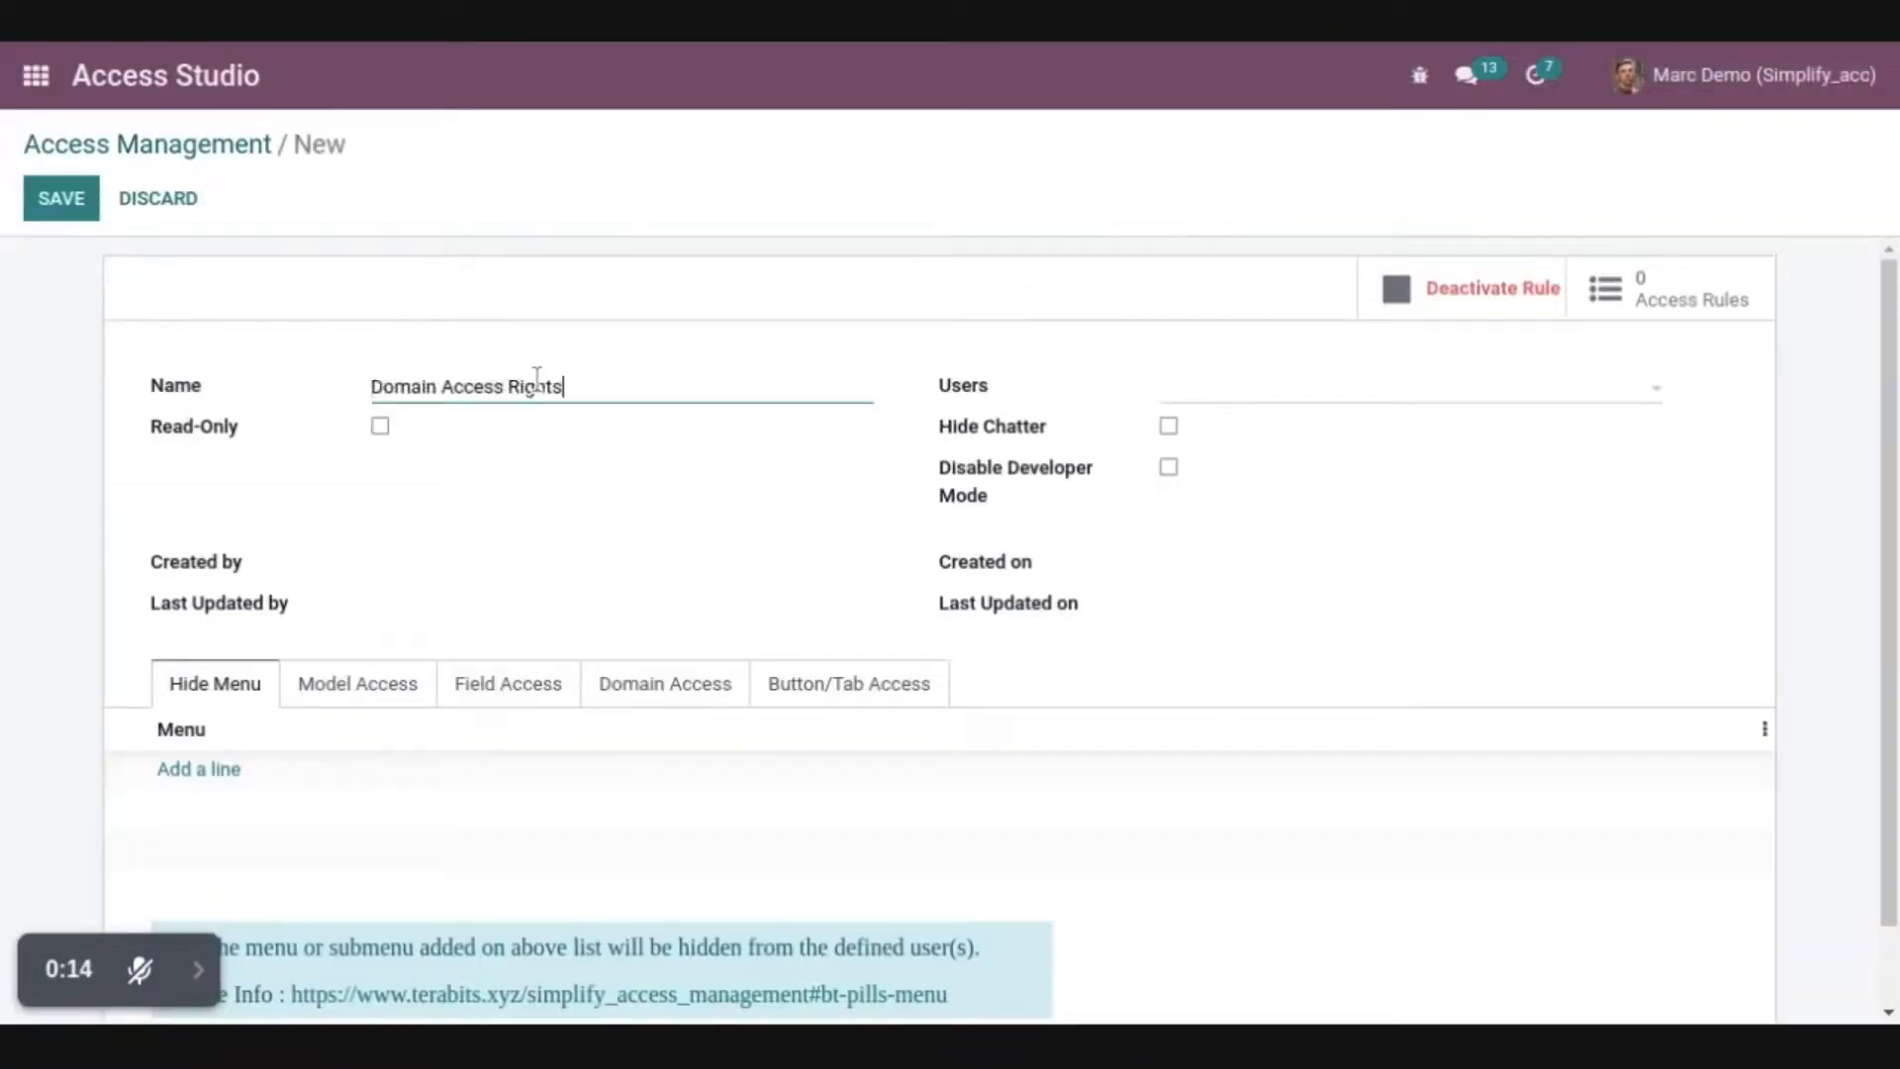
{"action": "left_click", "coordinate": [1315, 400]}
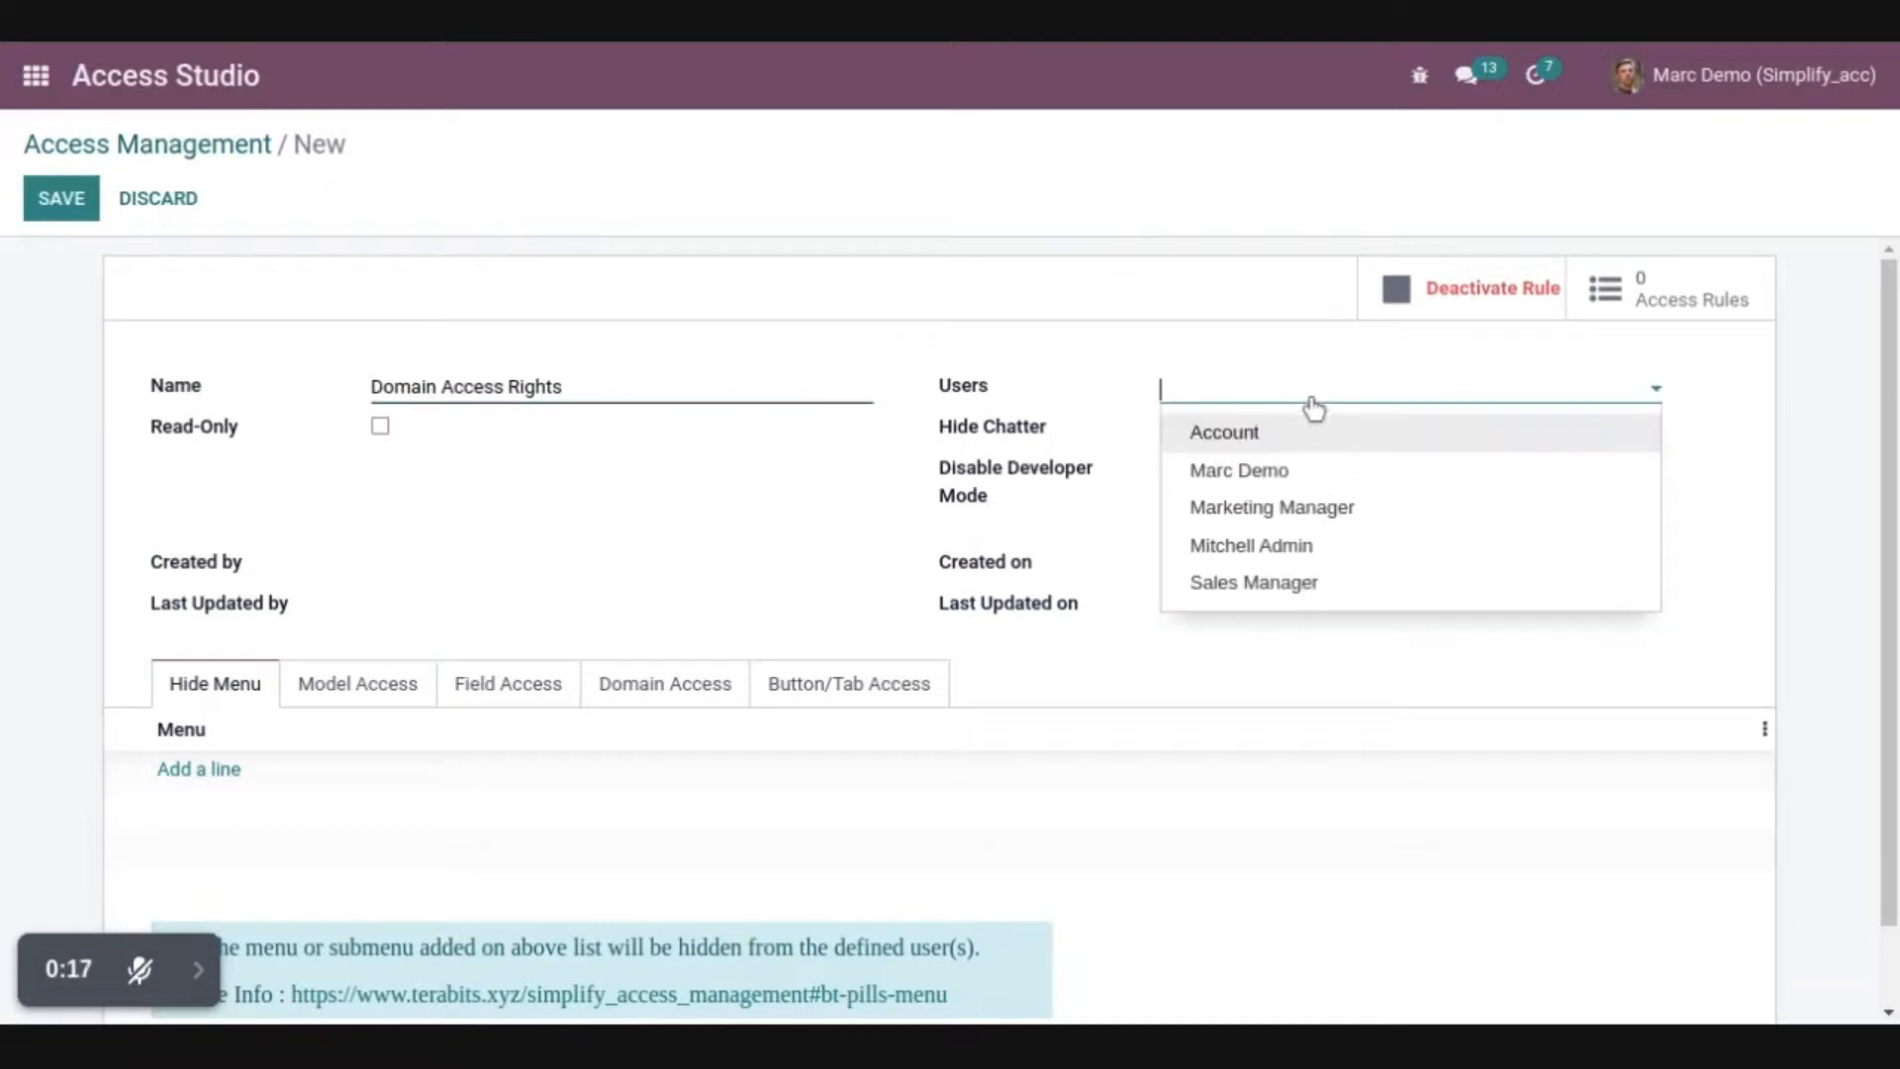
{"action": "left_click", "coordinate": [1314, 488]}
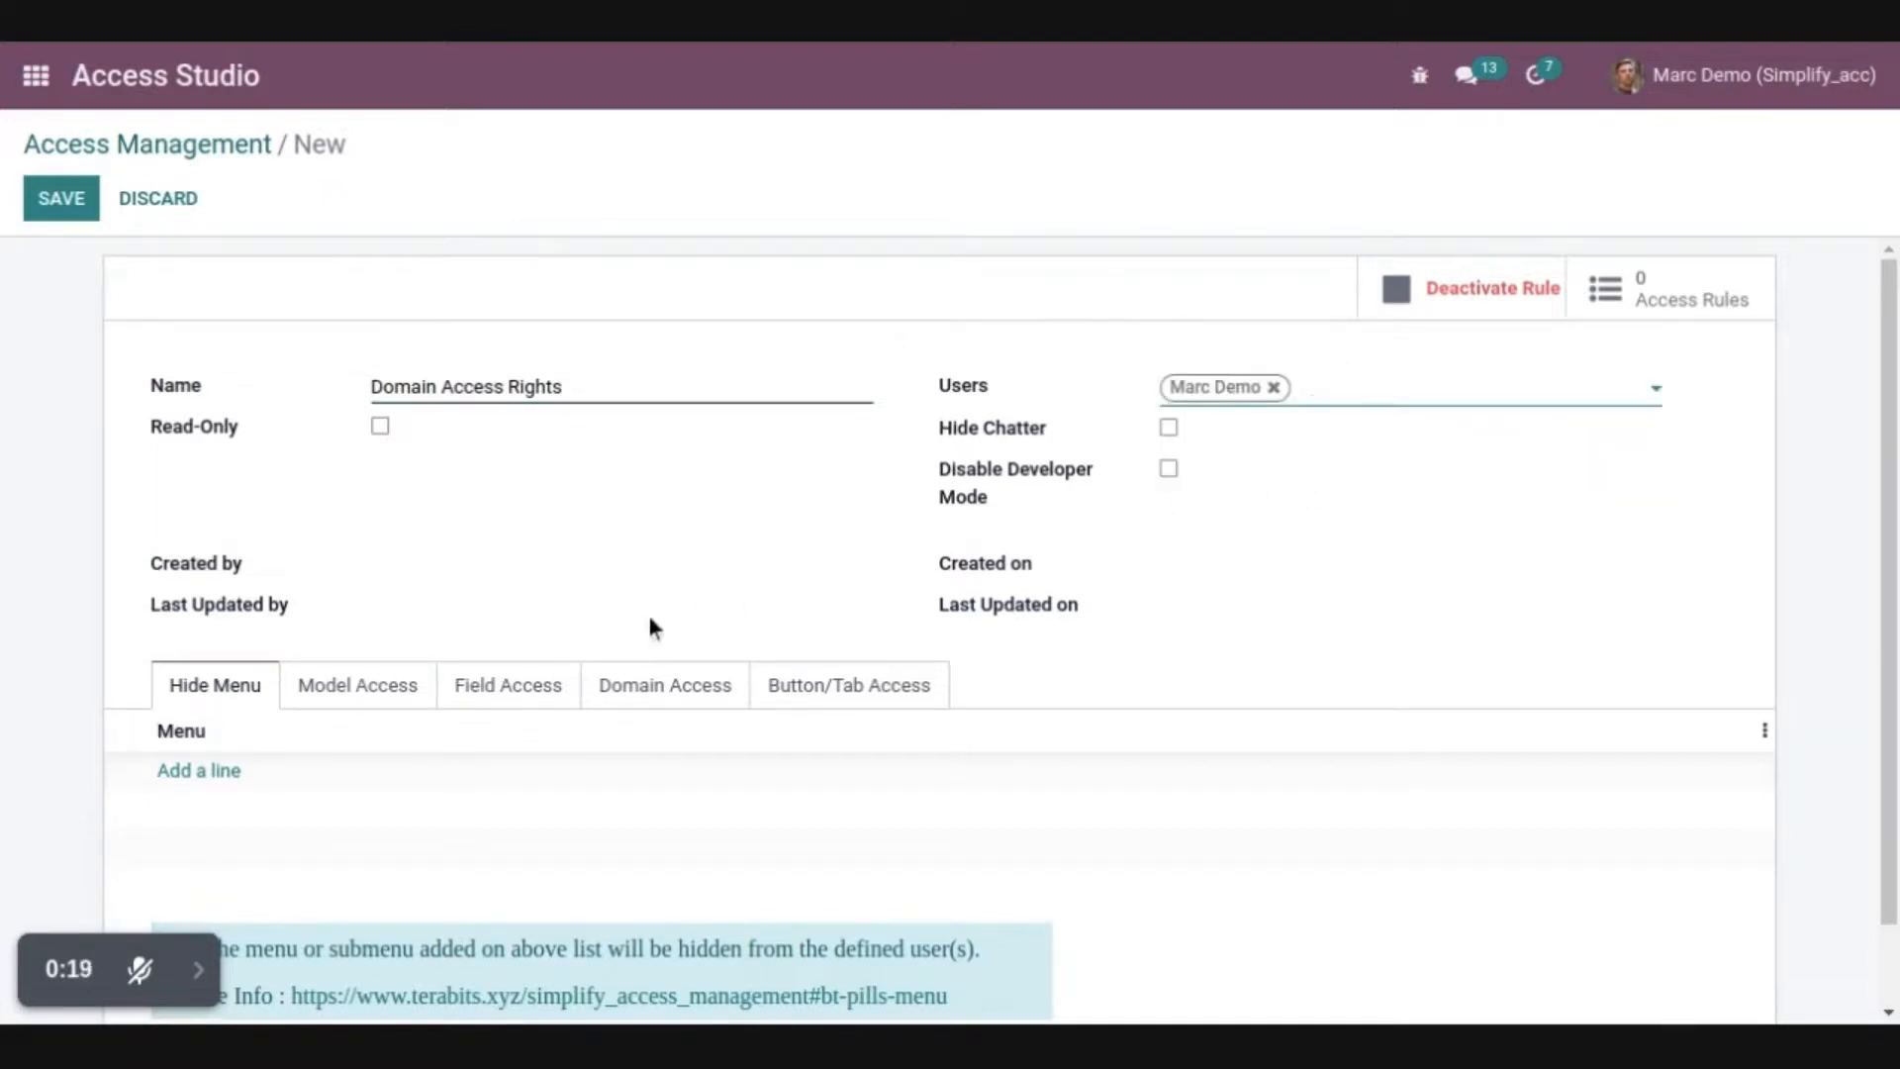
Add a domain access entry for the Sales Order model with only Read allowed
{"action": "left_click", "coordinate": [661, 685]}
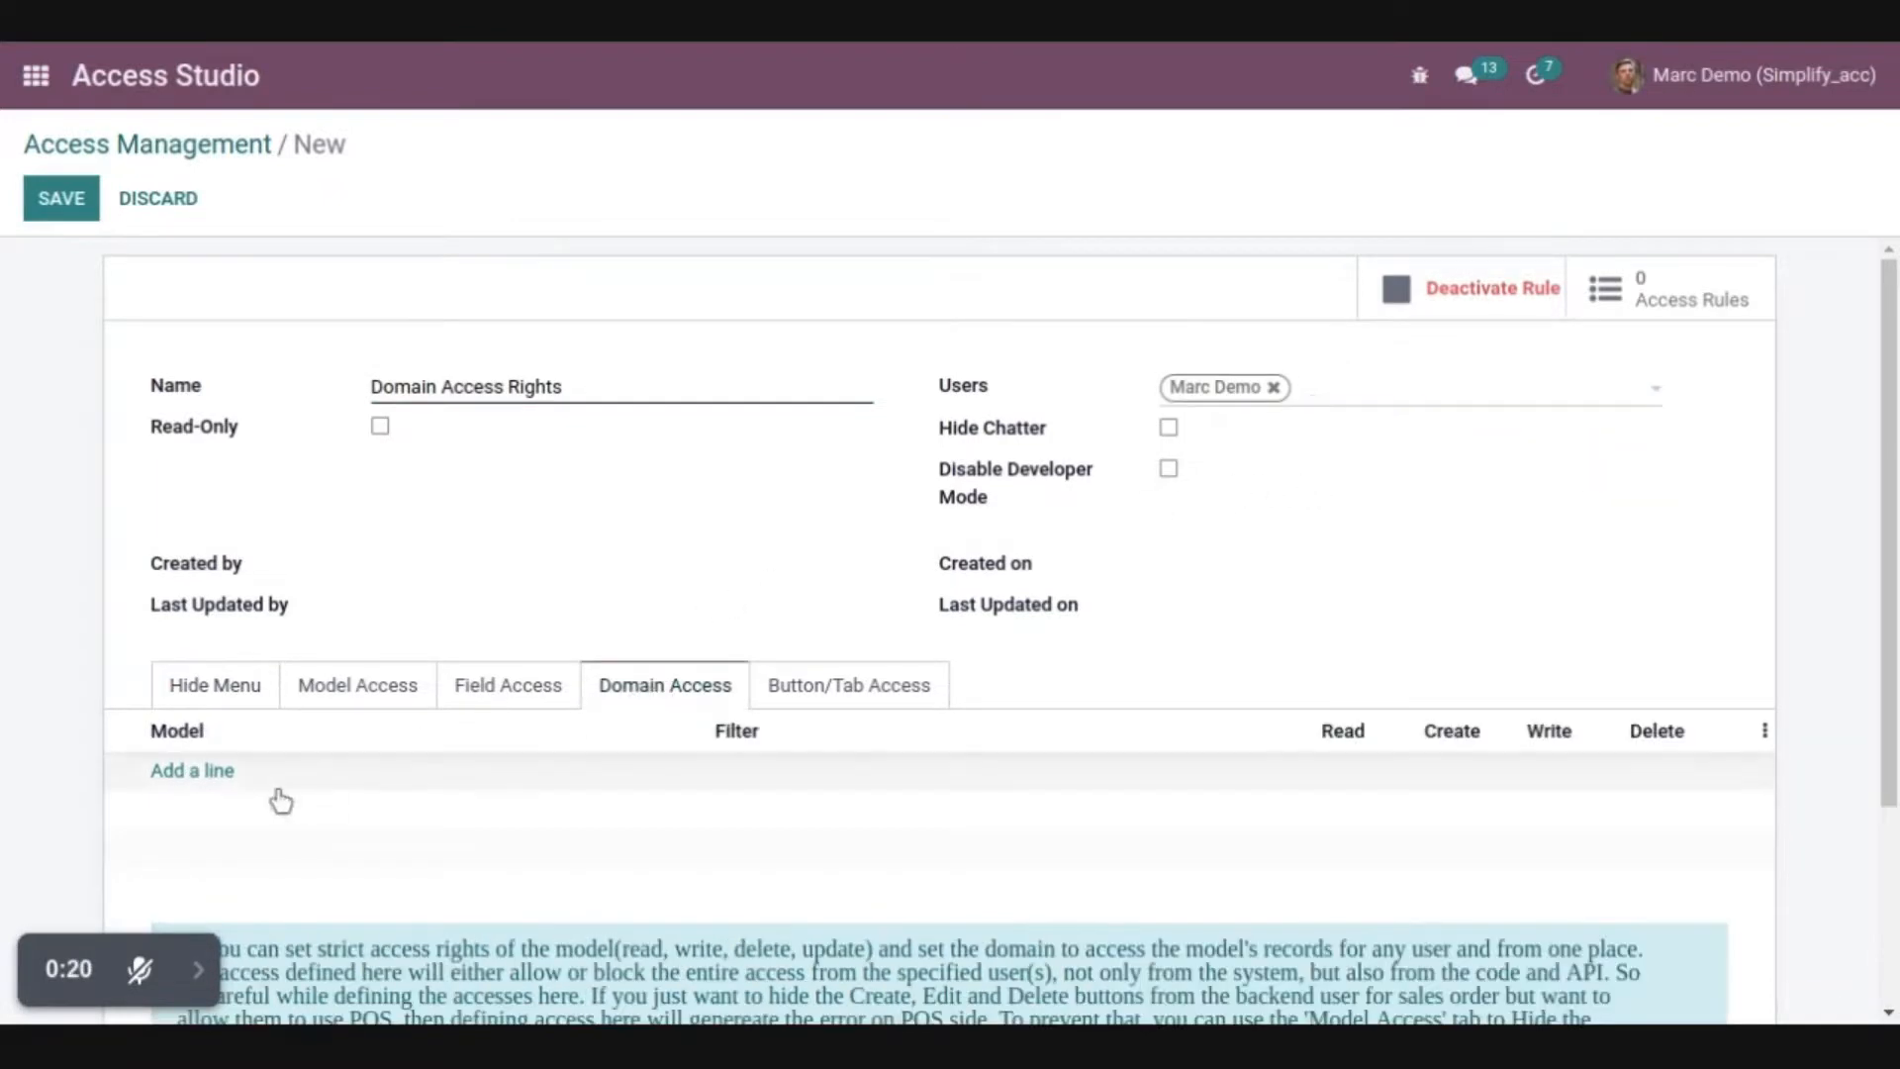
{"action": "left_click", "coordinate": [186, 774]}
{"action": "left_click", "coordinate": [573, 212]}
{"action": "type", "text": "Sales"}
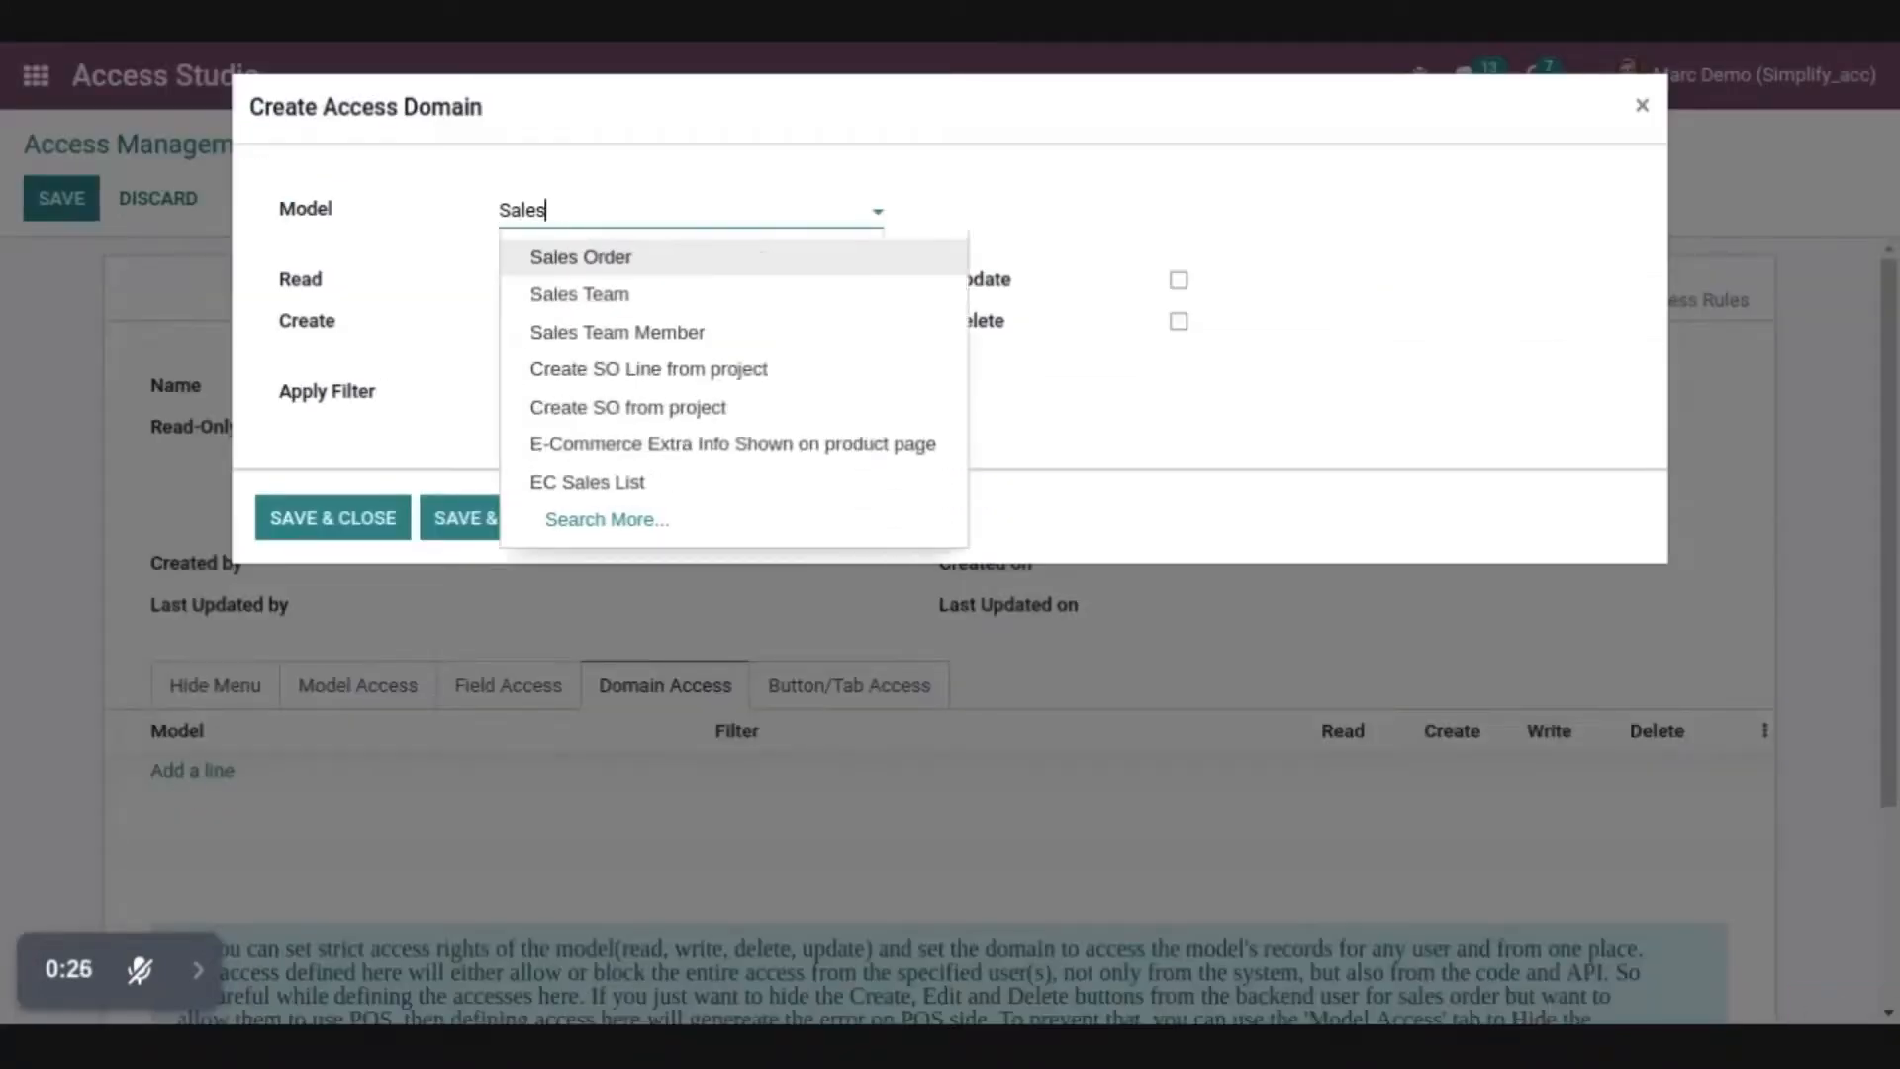
{"action": "left_click", "coordinate": [666, 259]}
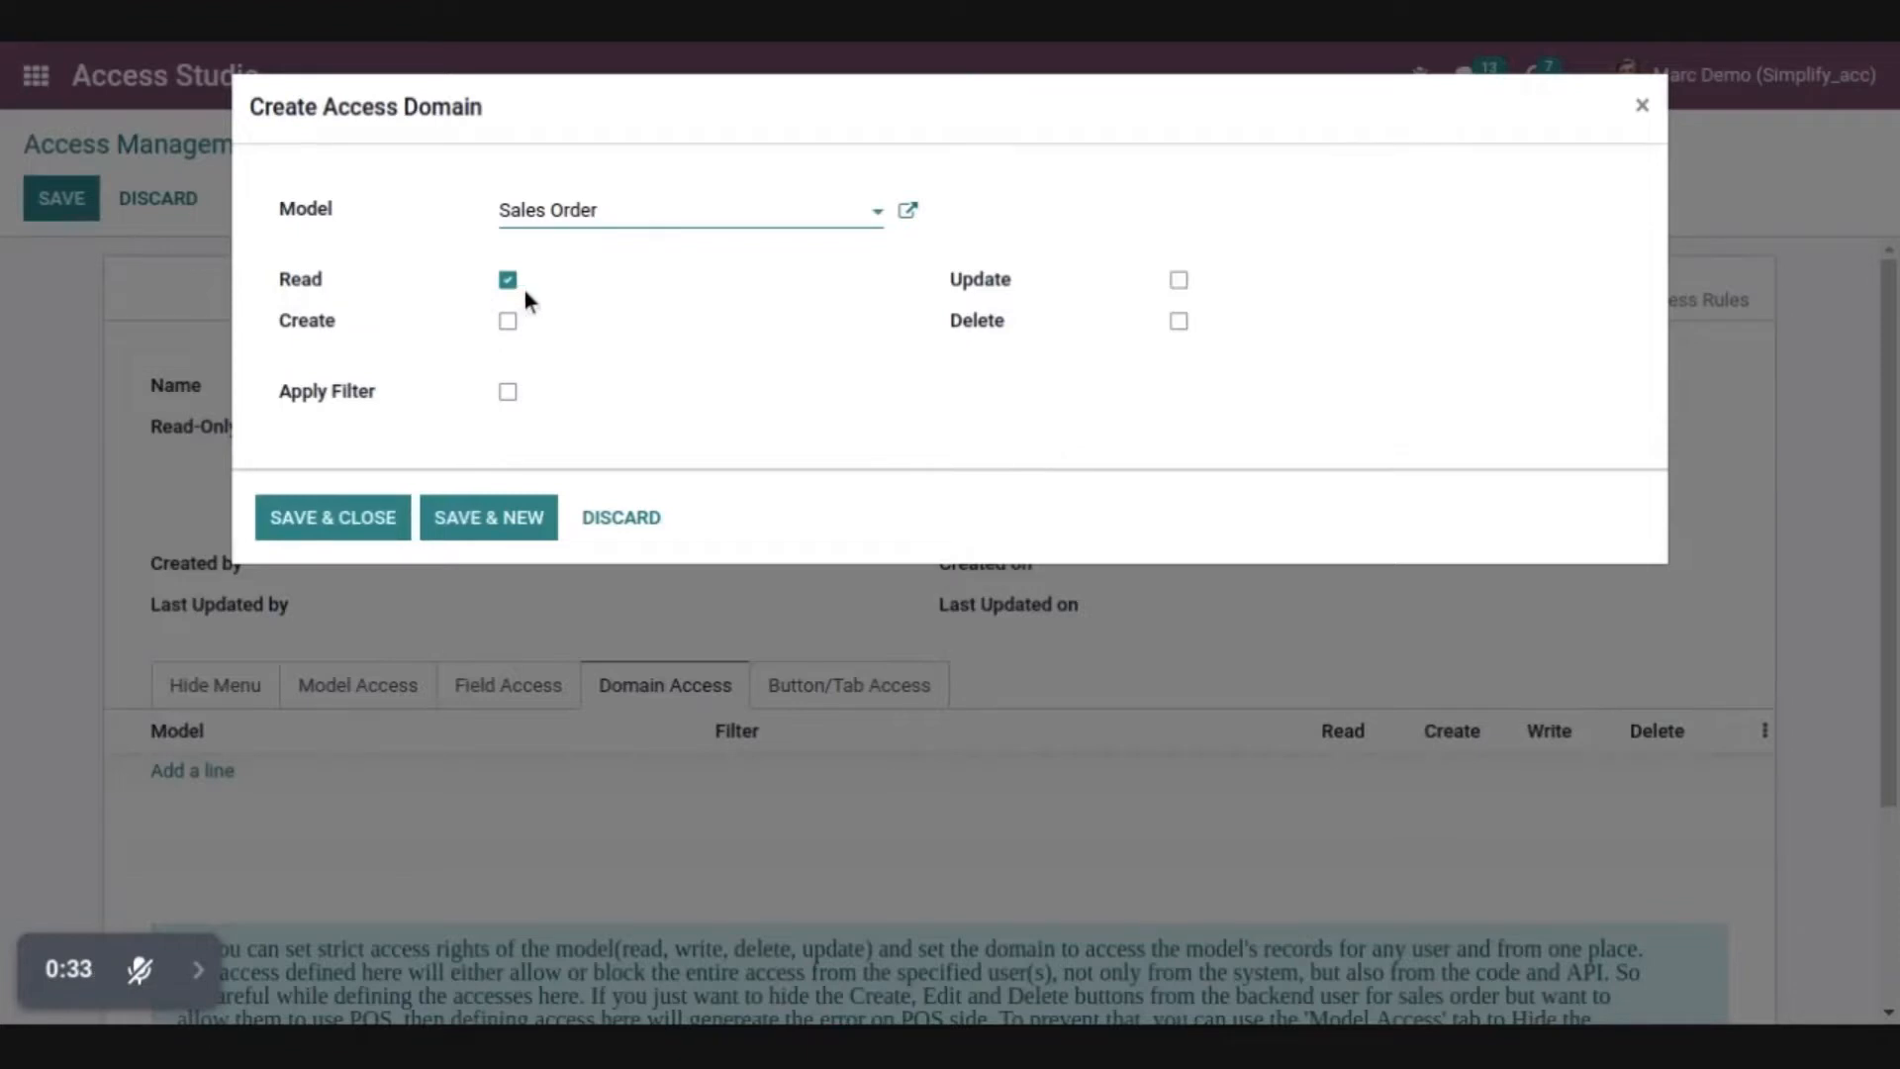
Apply a filter to the Sales Order domain rule on the Salesperson field with the "in" operator
{"action": "left_click", "coordinate": [508, 391]}
{"action": "left_click", "coordinate": [713, 433]}
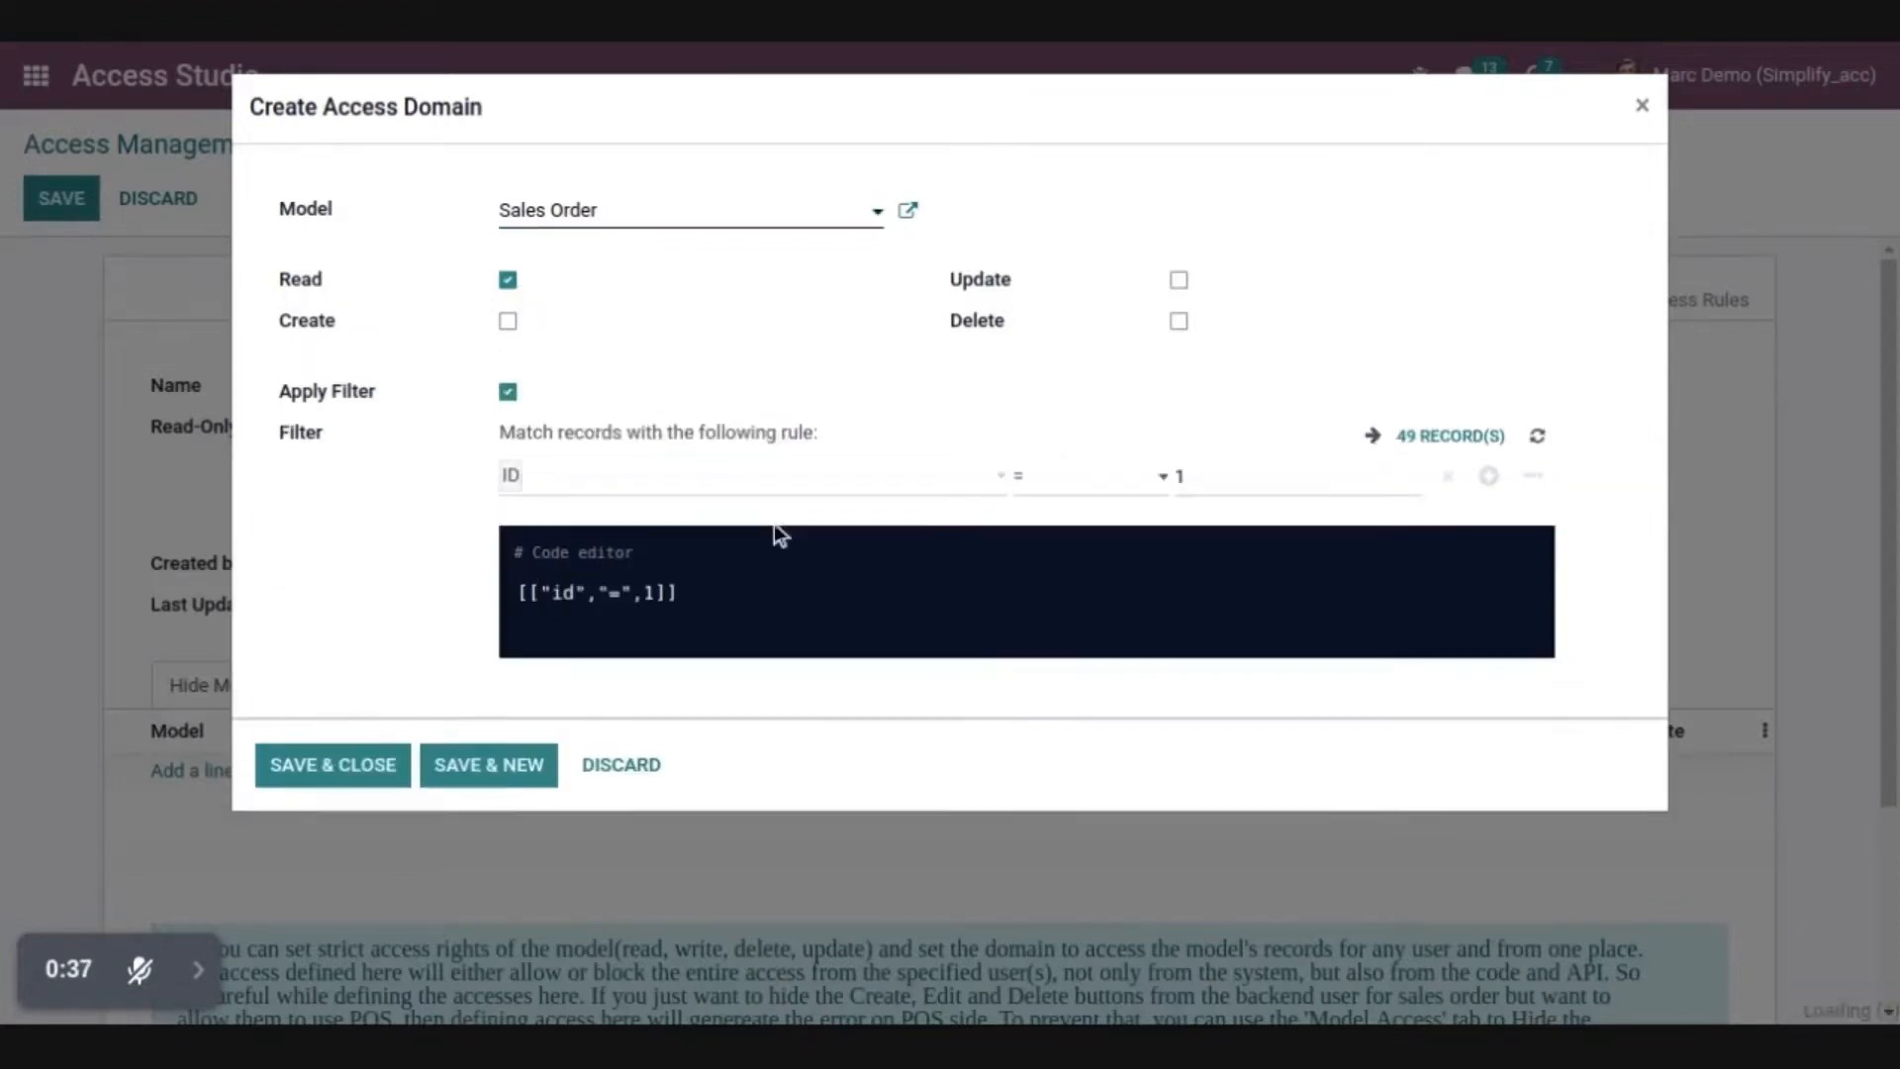
{"action": "left_click", "coordinate": [654, 476]}
{"action": "type", "text": "Sale"}
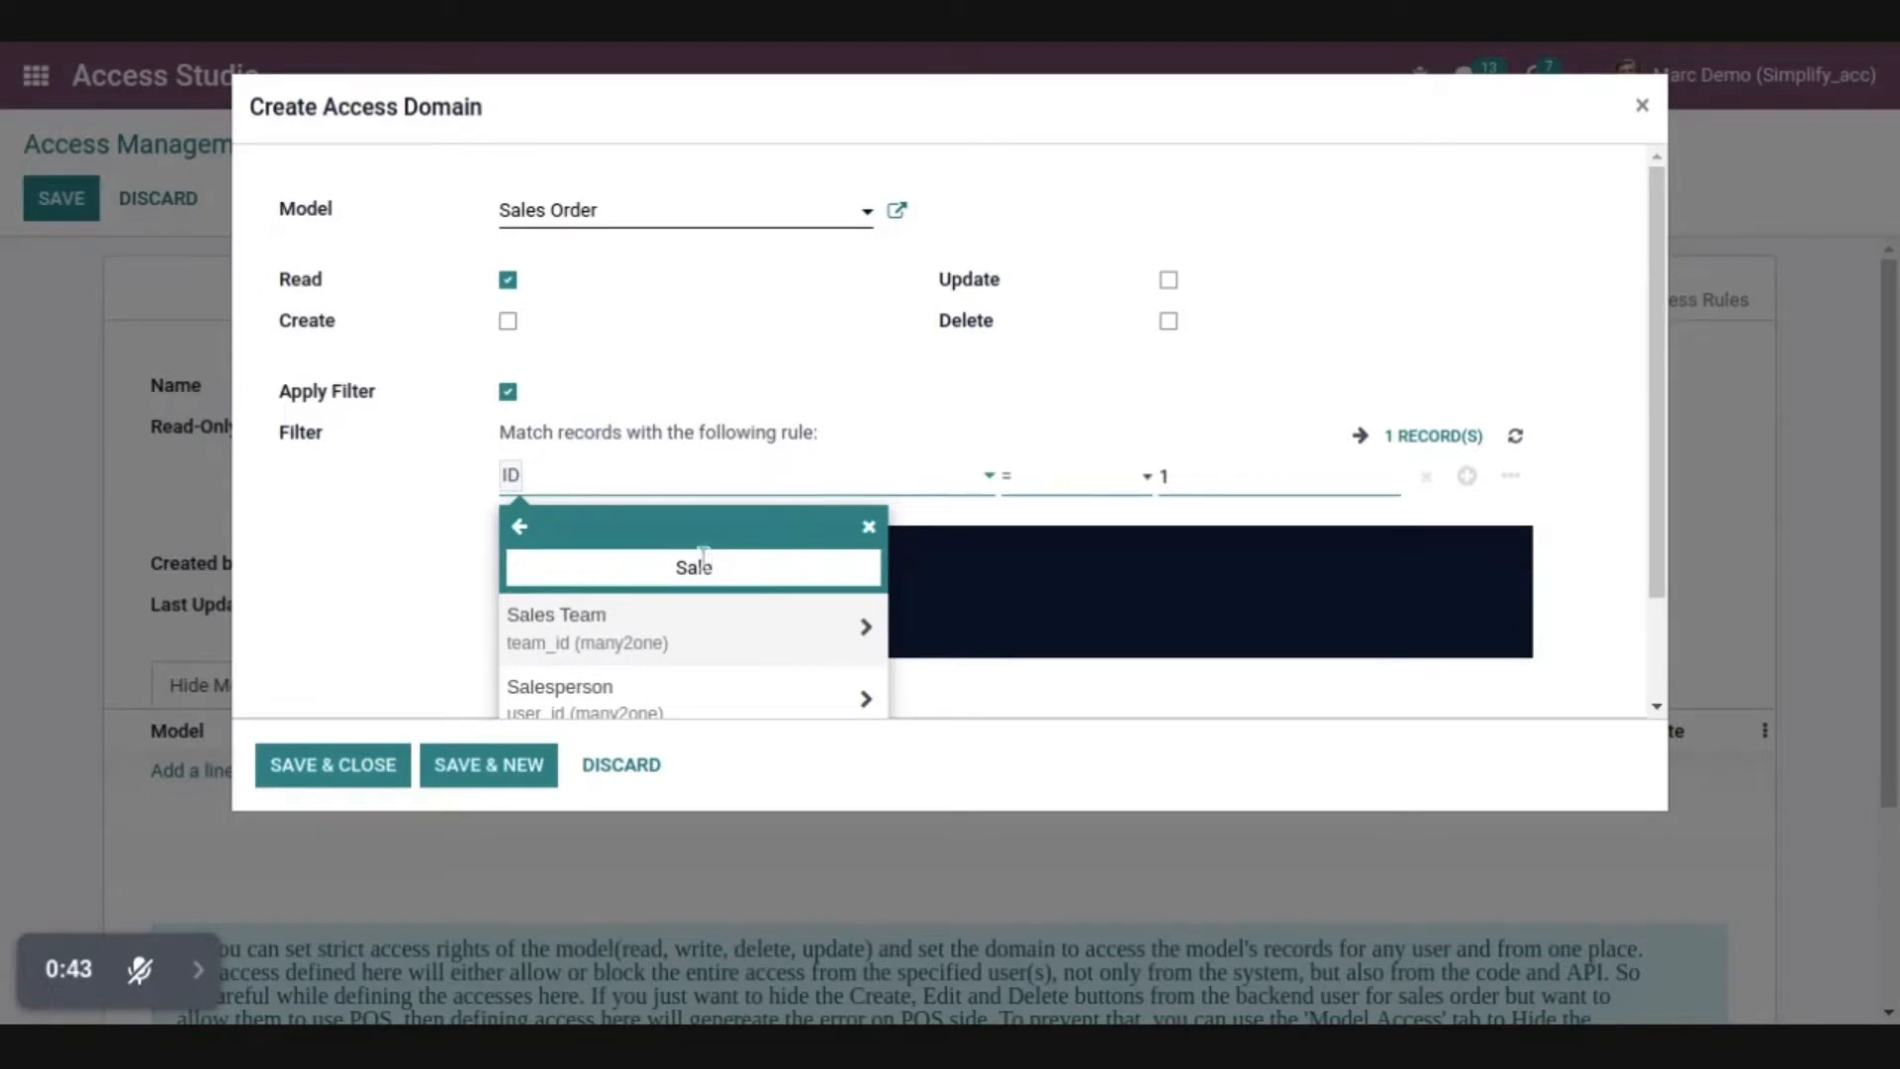
{"action": "left_click", "coordinate": [800, 699]}
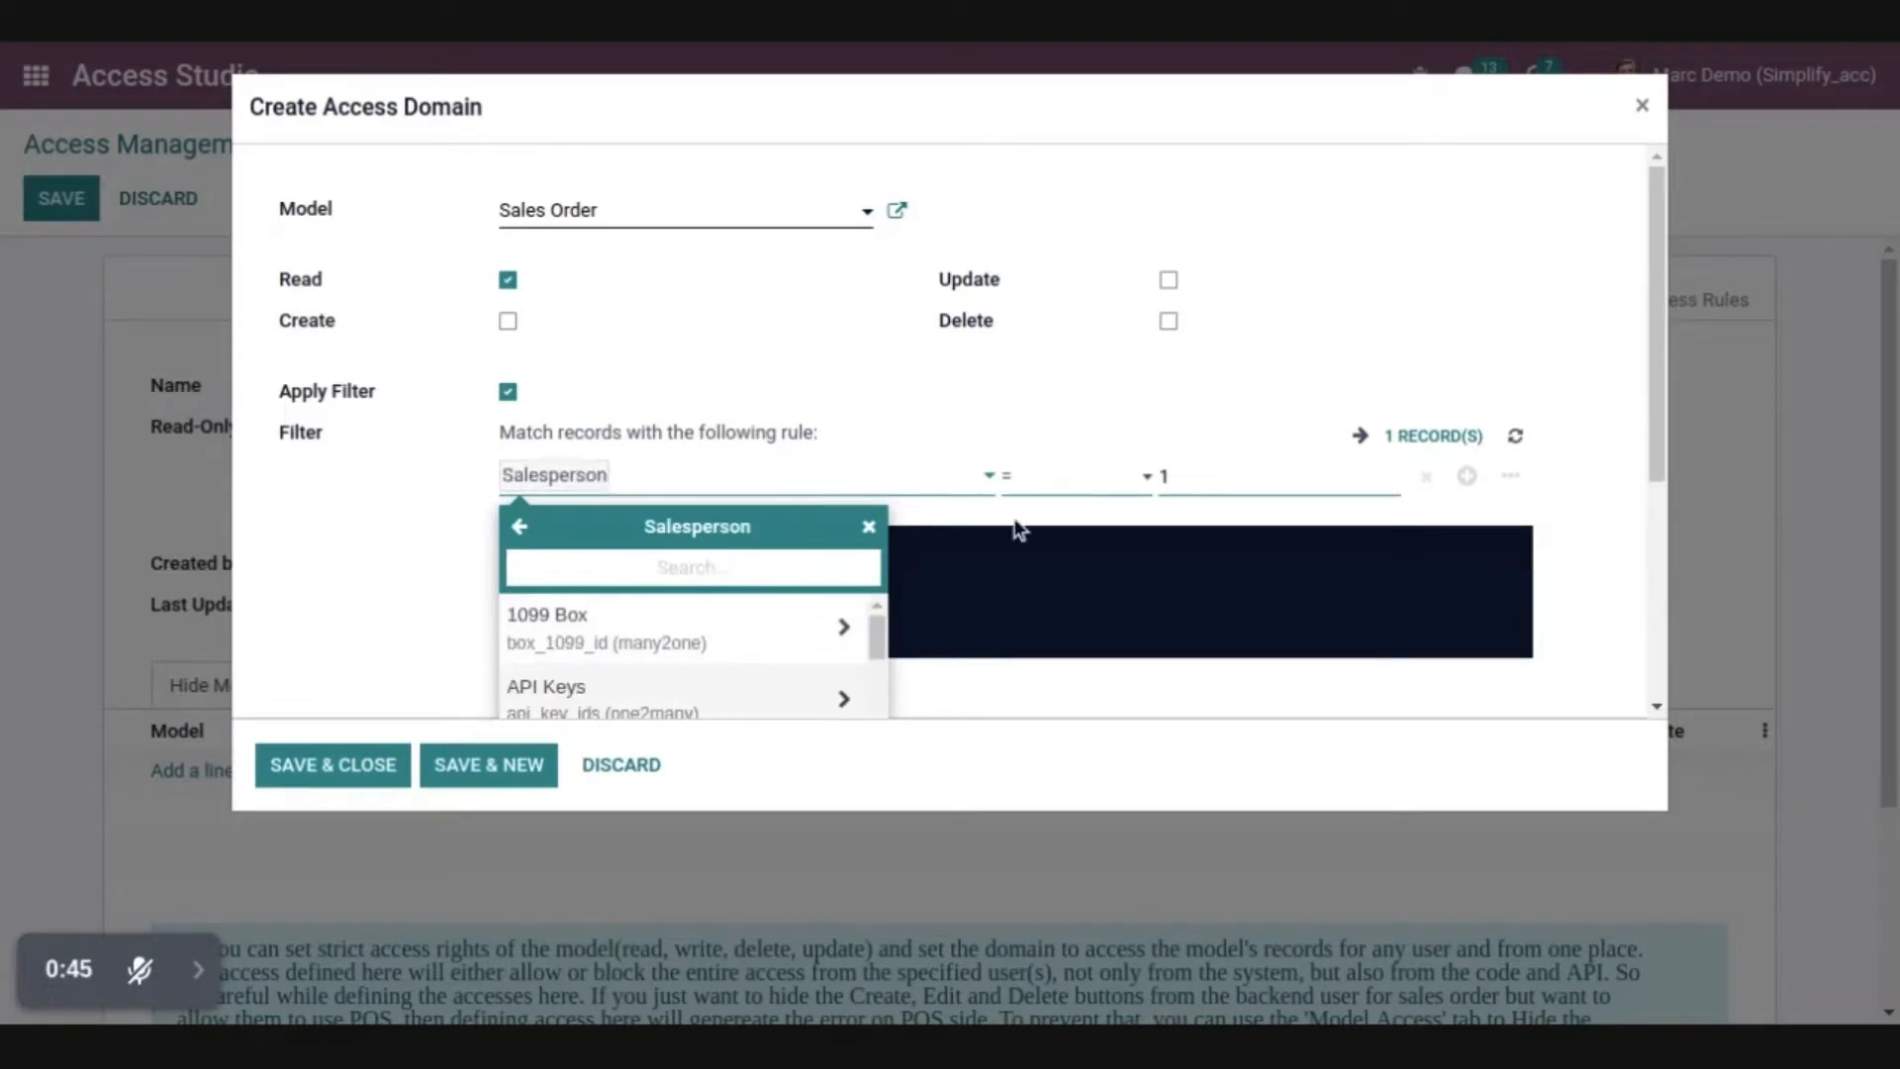
{"action": "left_click", "coordinate": [1019, 530]}
{"action": "left_click", "coordinate": [1053, 480]}
{"action": "left_click", "coordinate": [1092, 671]}
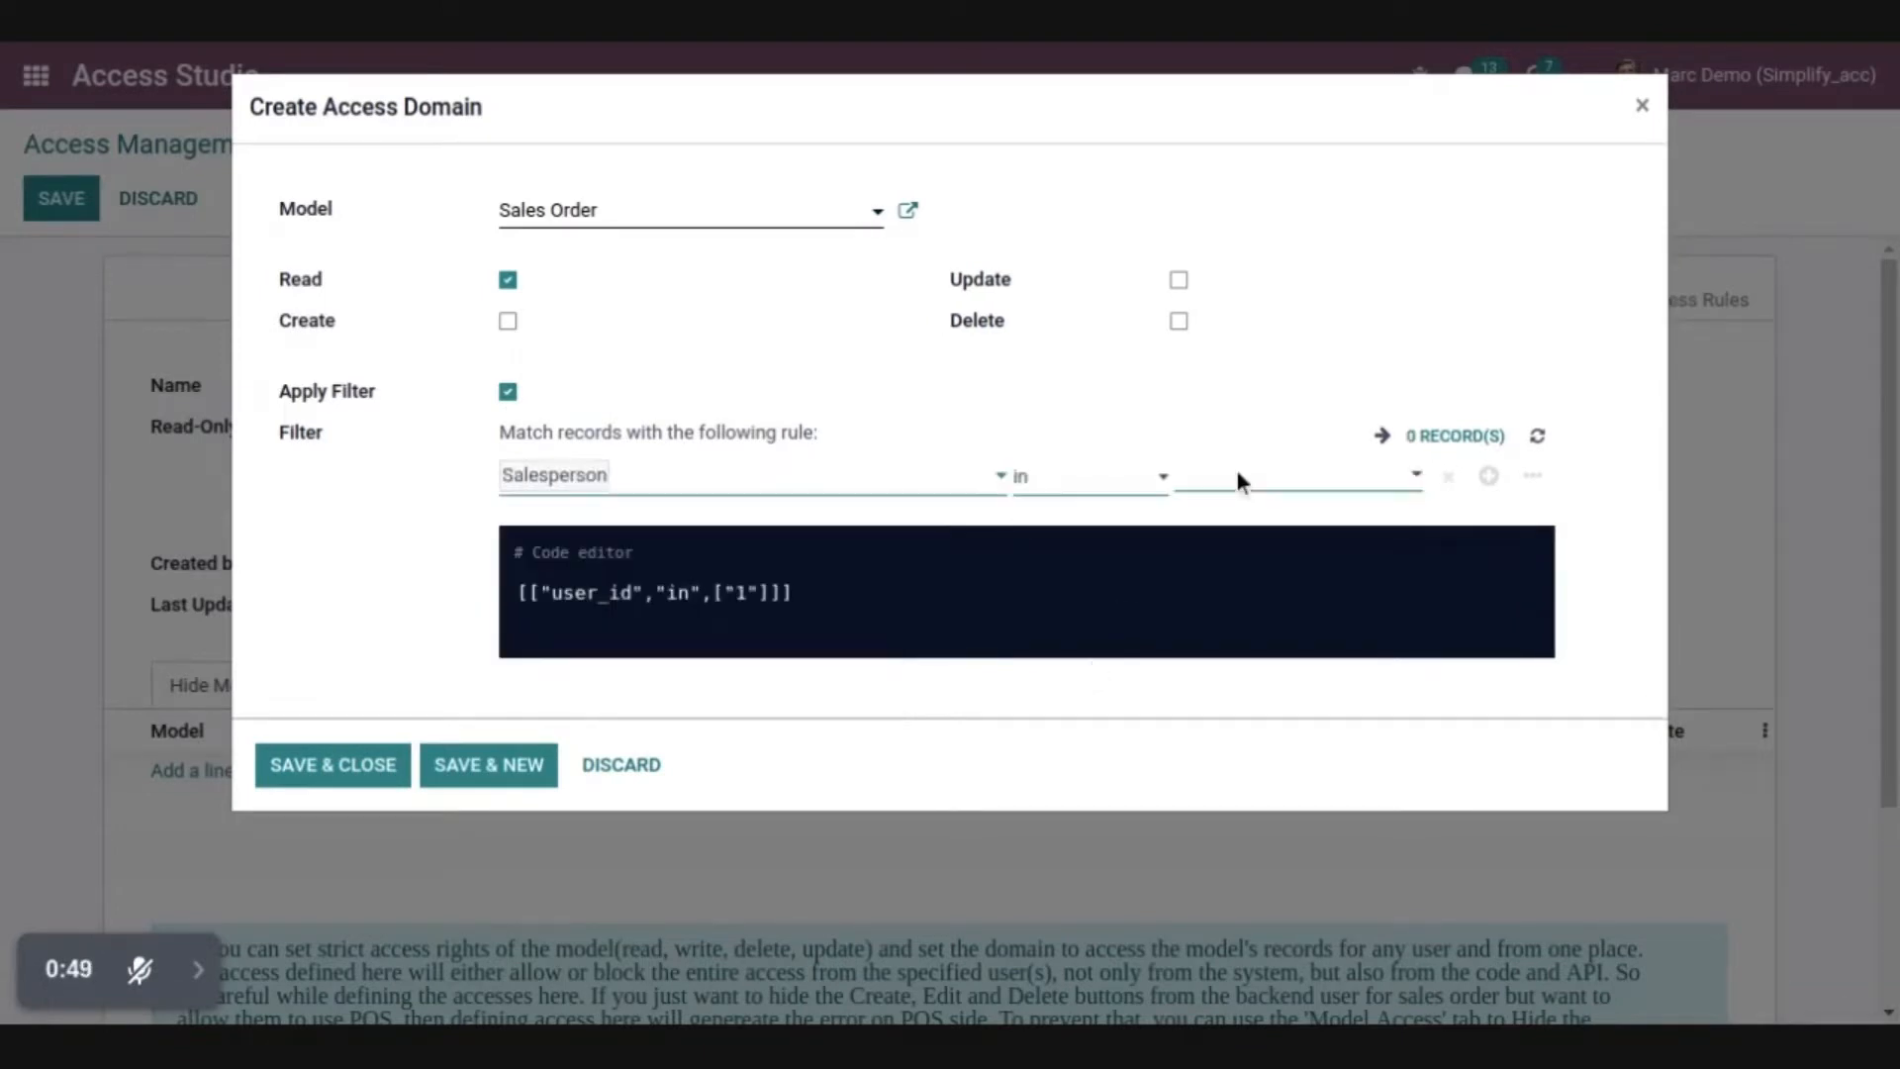
Set the signed-in demo user as the filter's Salesperson value, and save the domain entry and the access record
{"action": "left_click", "coordinate": [1239, 475]}
{"action": "scroll", "coordinate": [1265, 683], "scroll_direction": "down", "scroll_amount": 3}
{"action": "left_click", "coordinate": [1264, 517]}
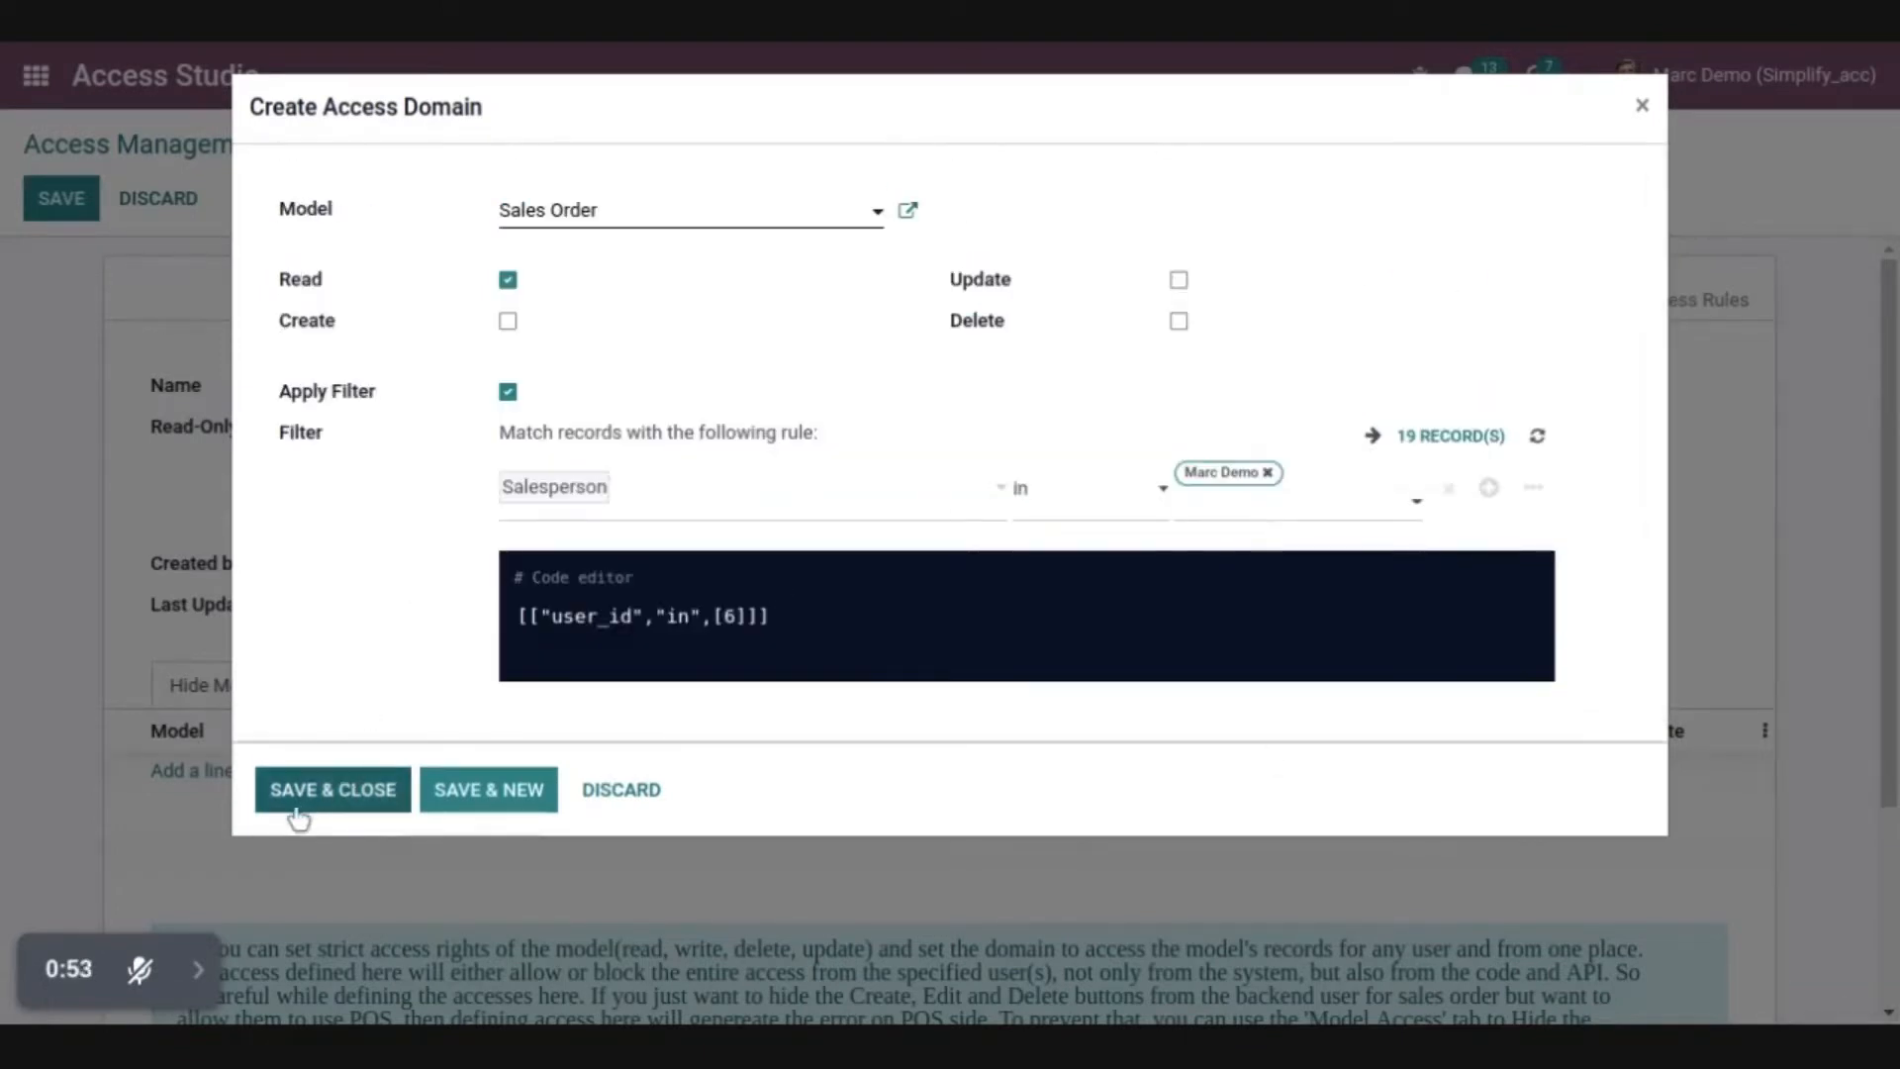
{"action": "left_click", "coordinate": [330, 792]}
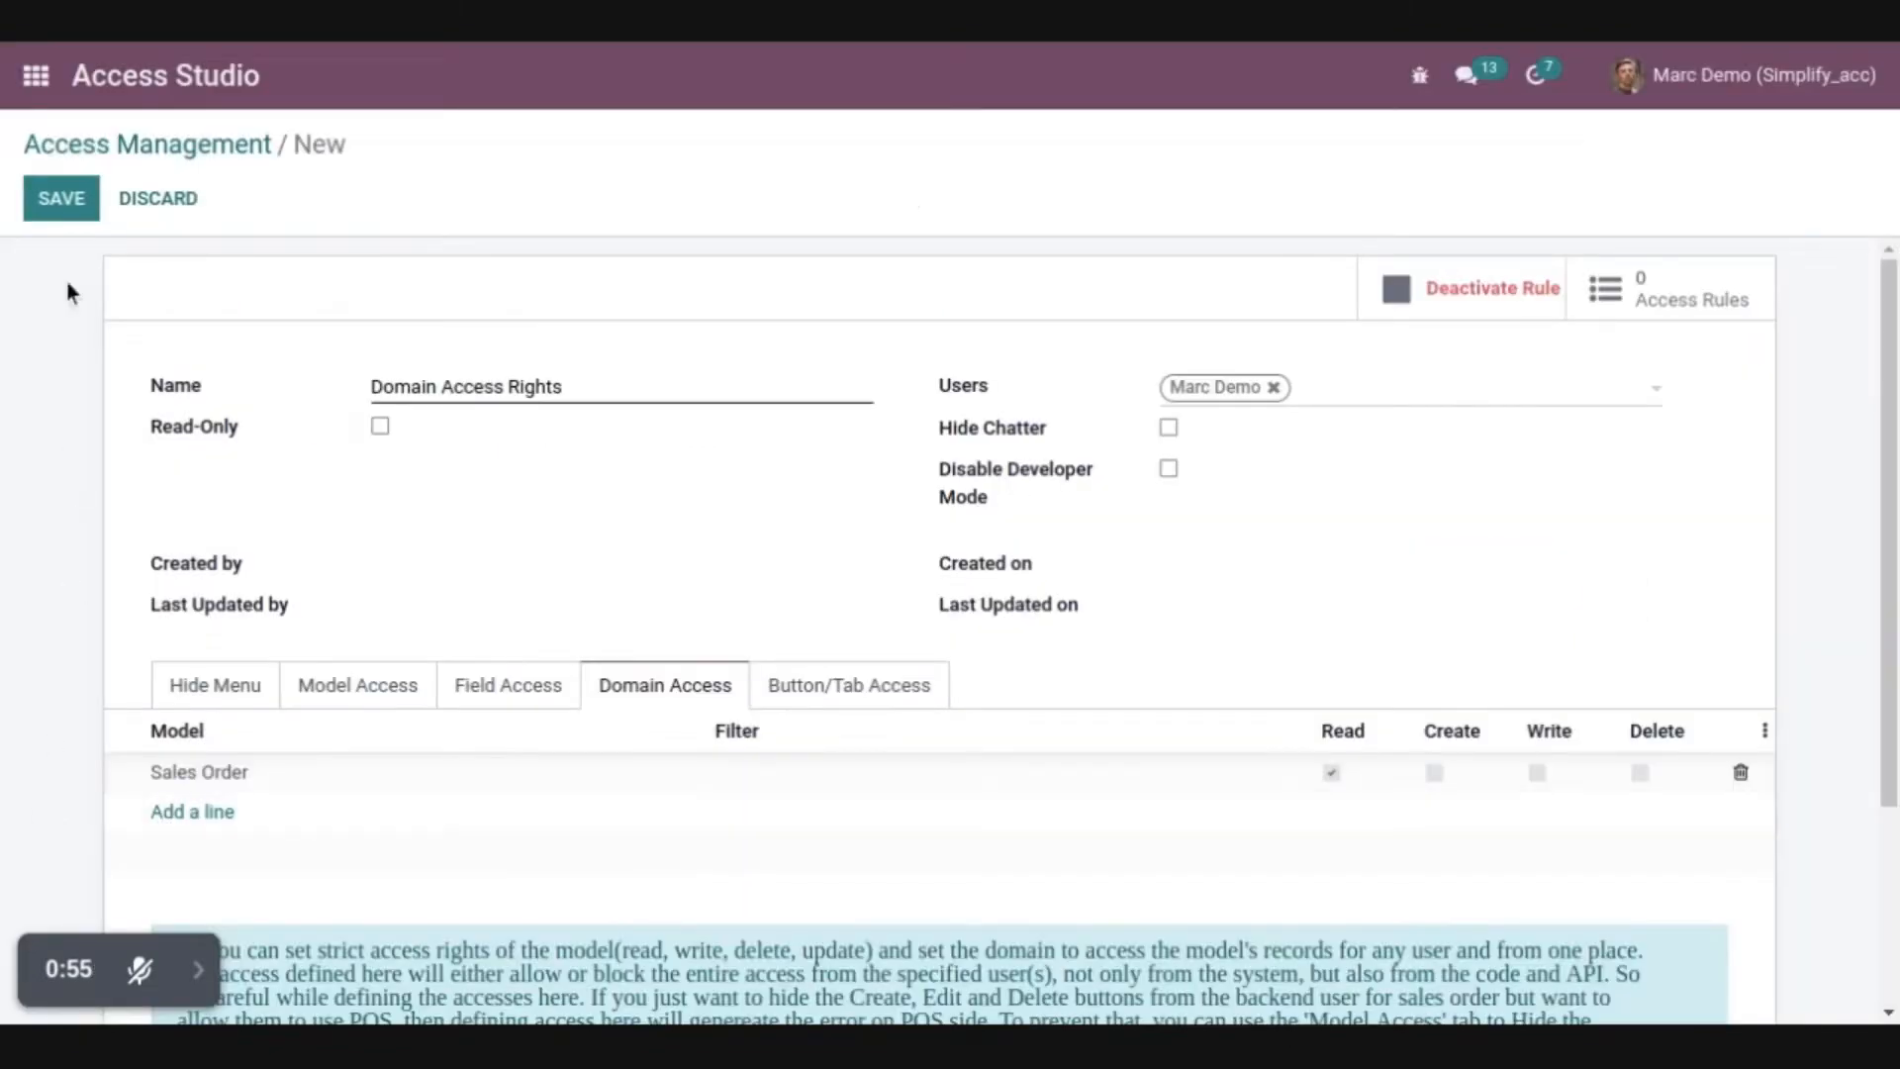
{"action": "left_click", "coordinate": [61, 198]}
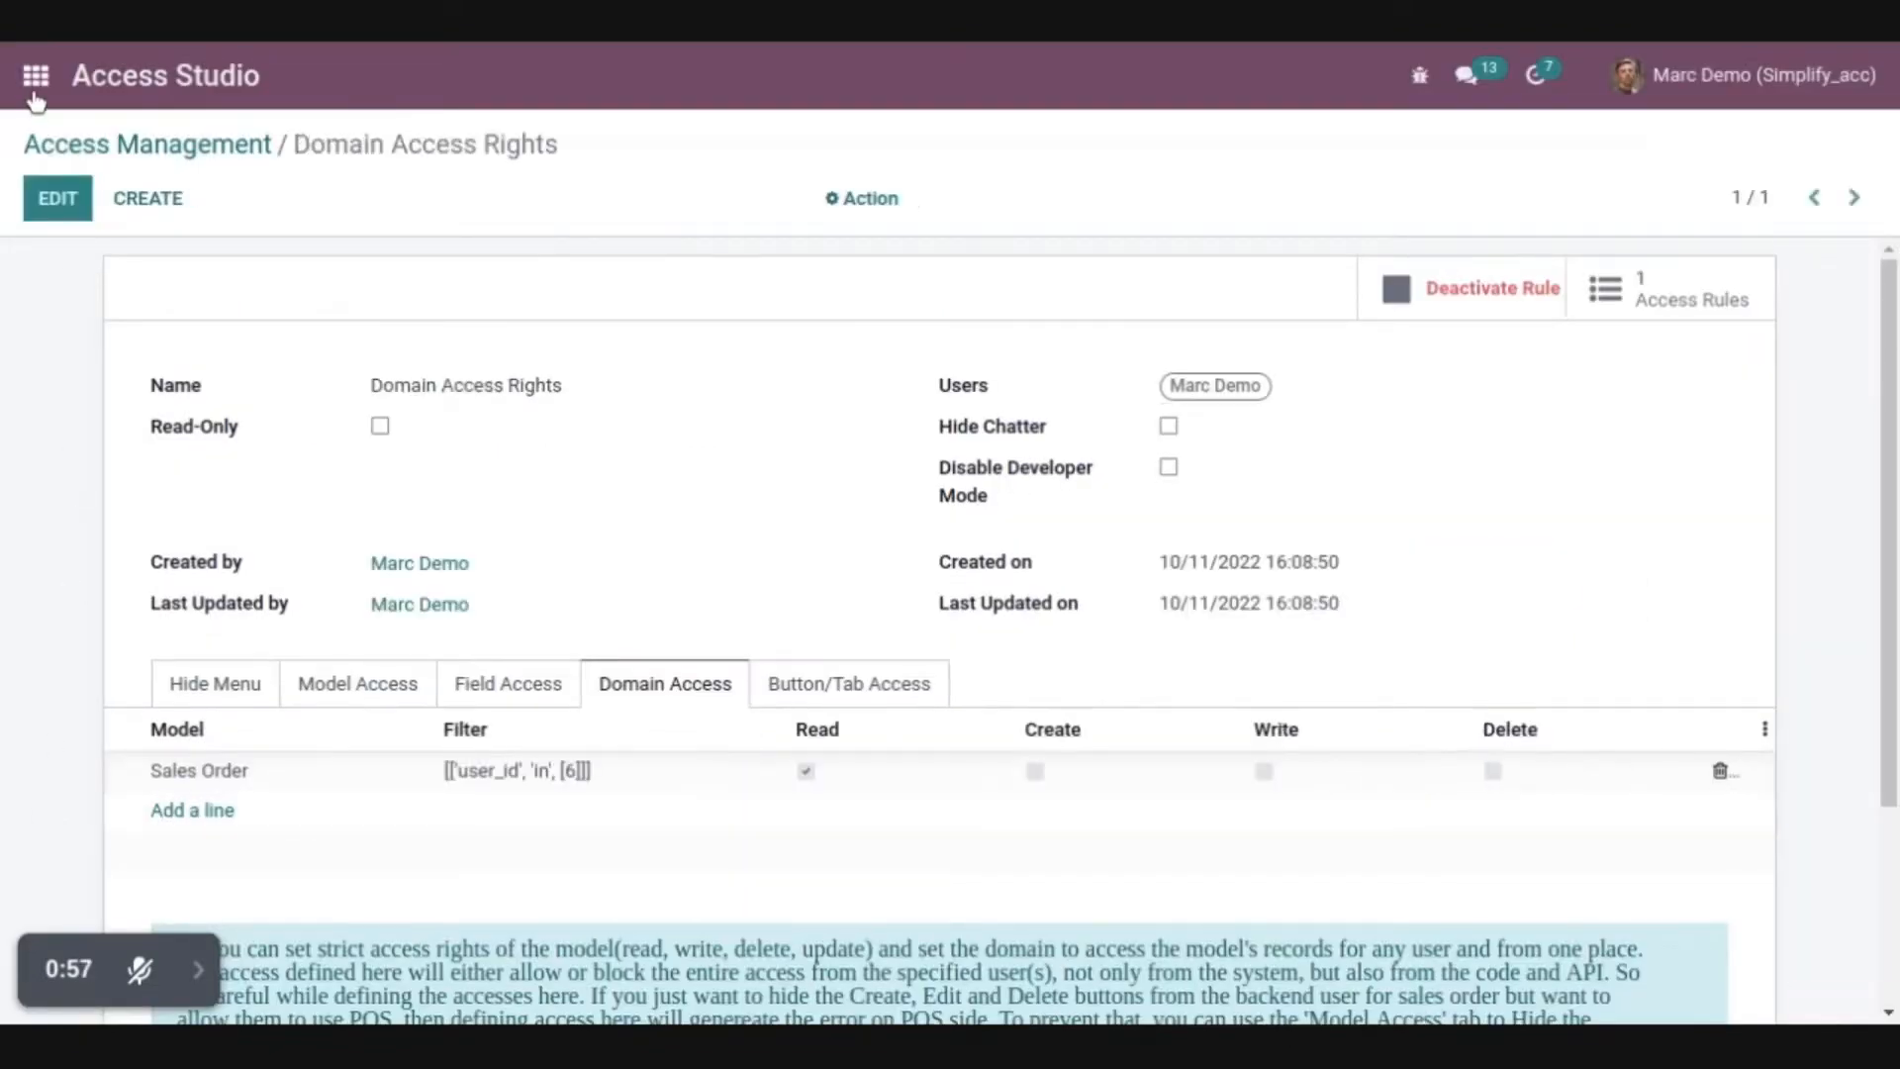
Open Sales, check the salespersons without the My Quotations filter, and examine the fourth order's edit, create and delete options
{"action": "left_click", "coordinate": [35, 79]}
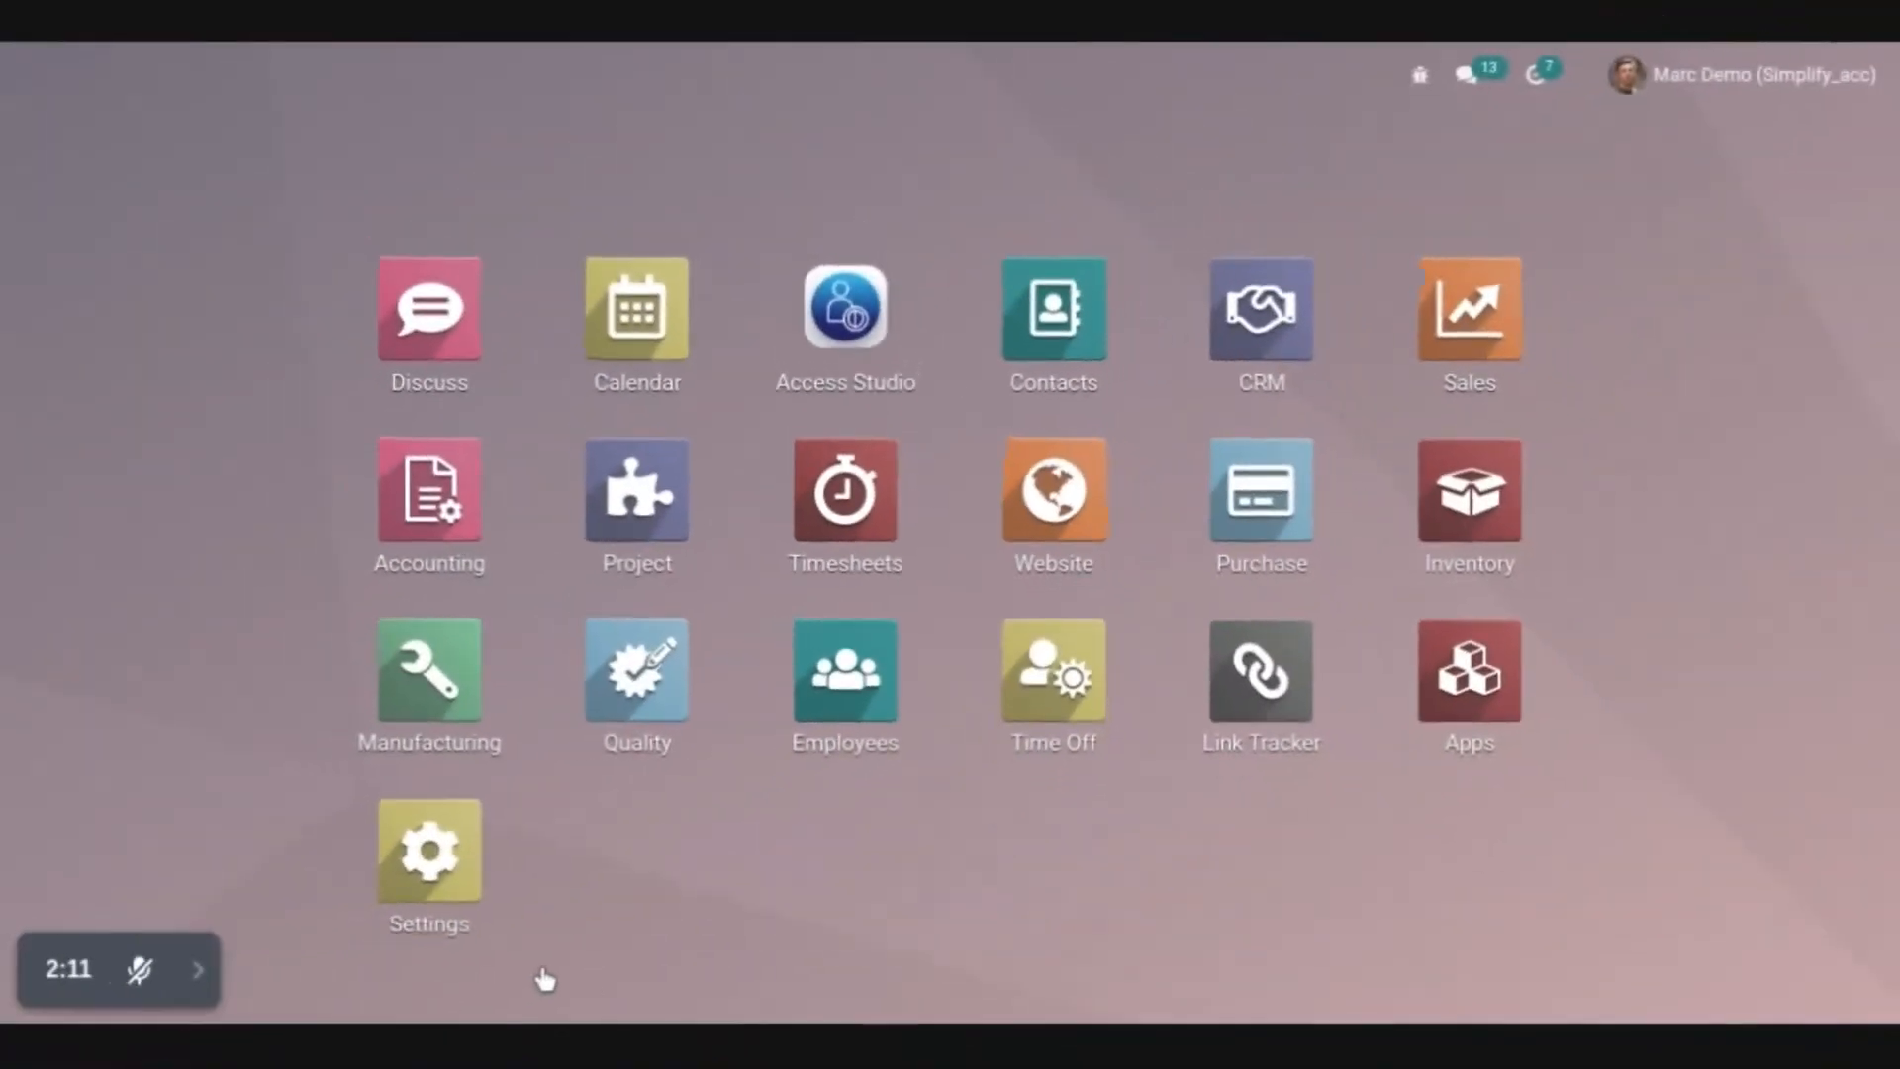
{"action": "left_click", "coordinate": [1472, 301]}
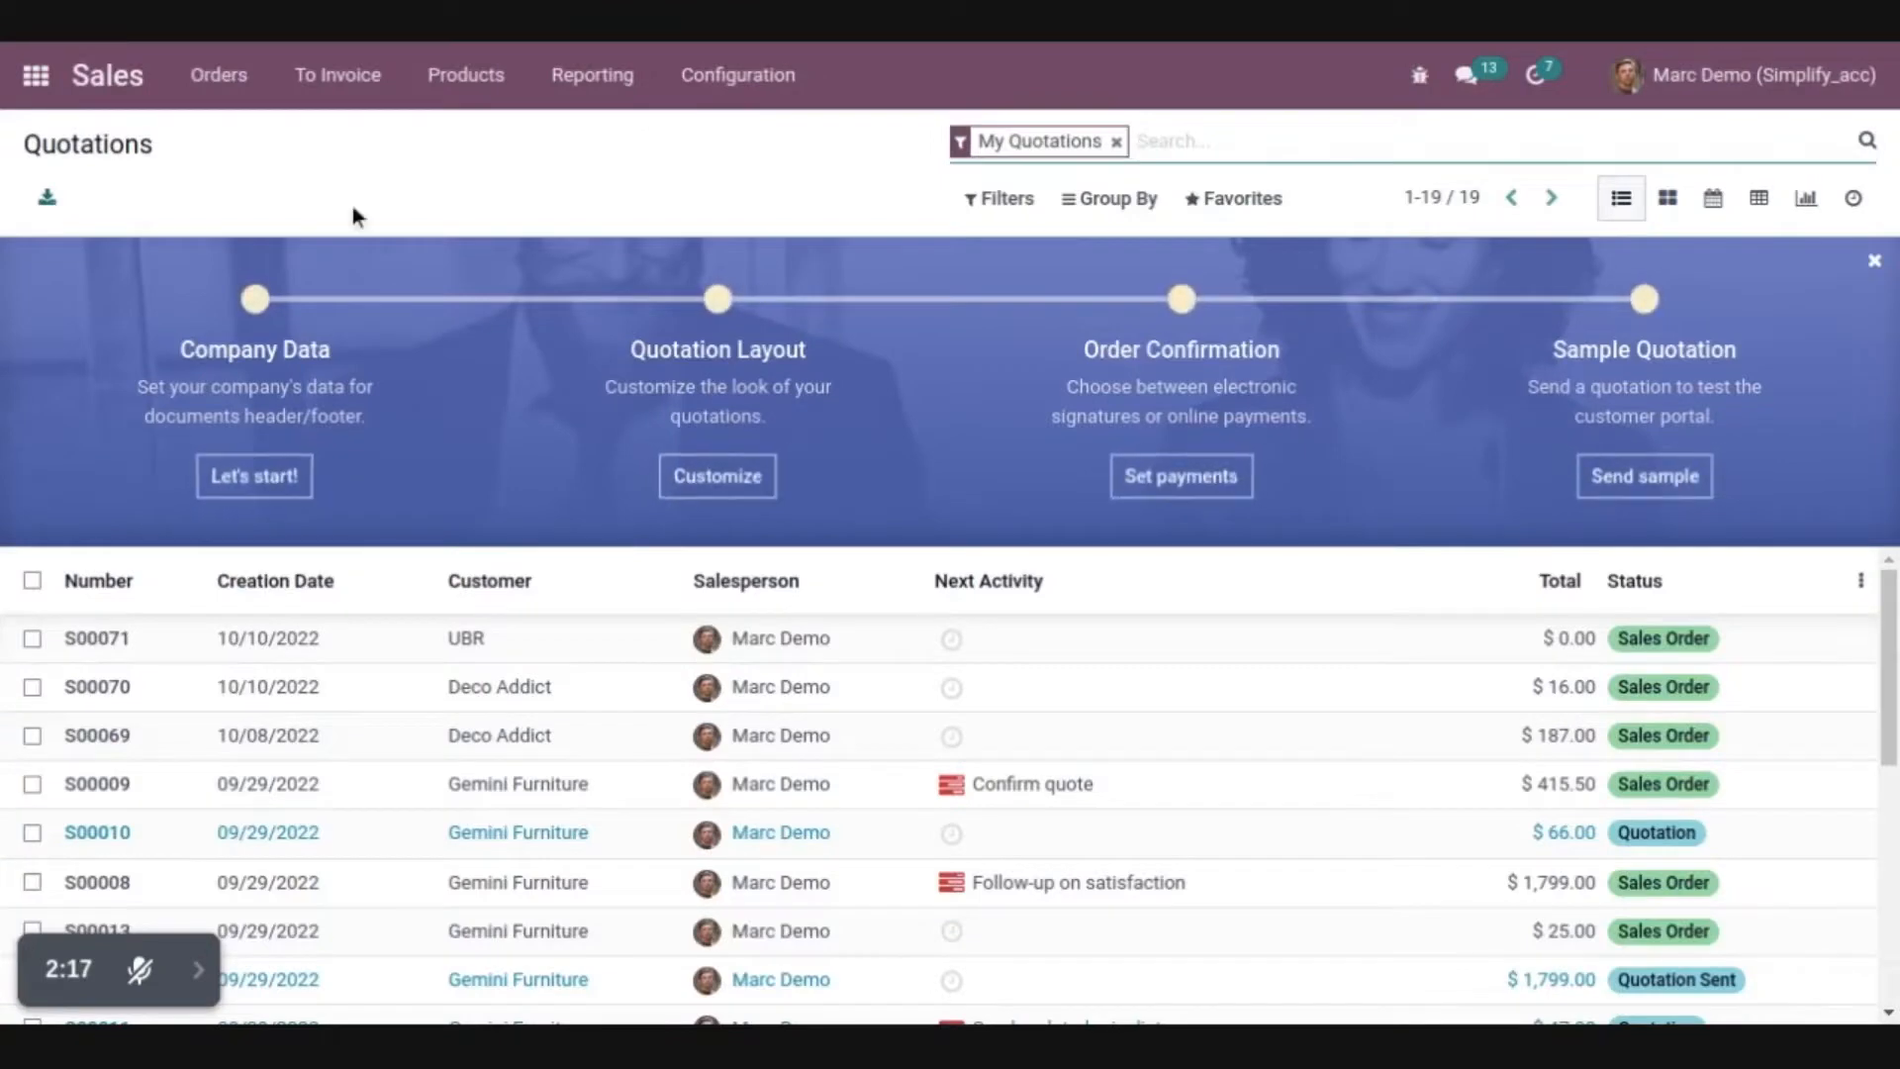
{"action": "left_click", "coordinate": [198, 200]}
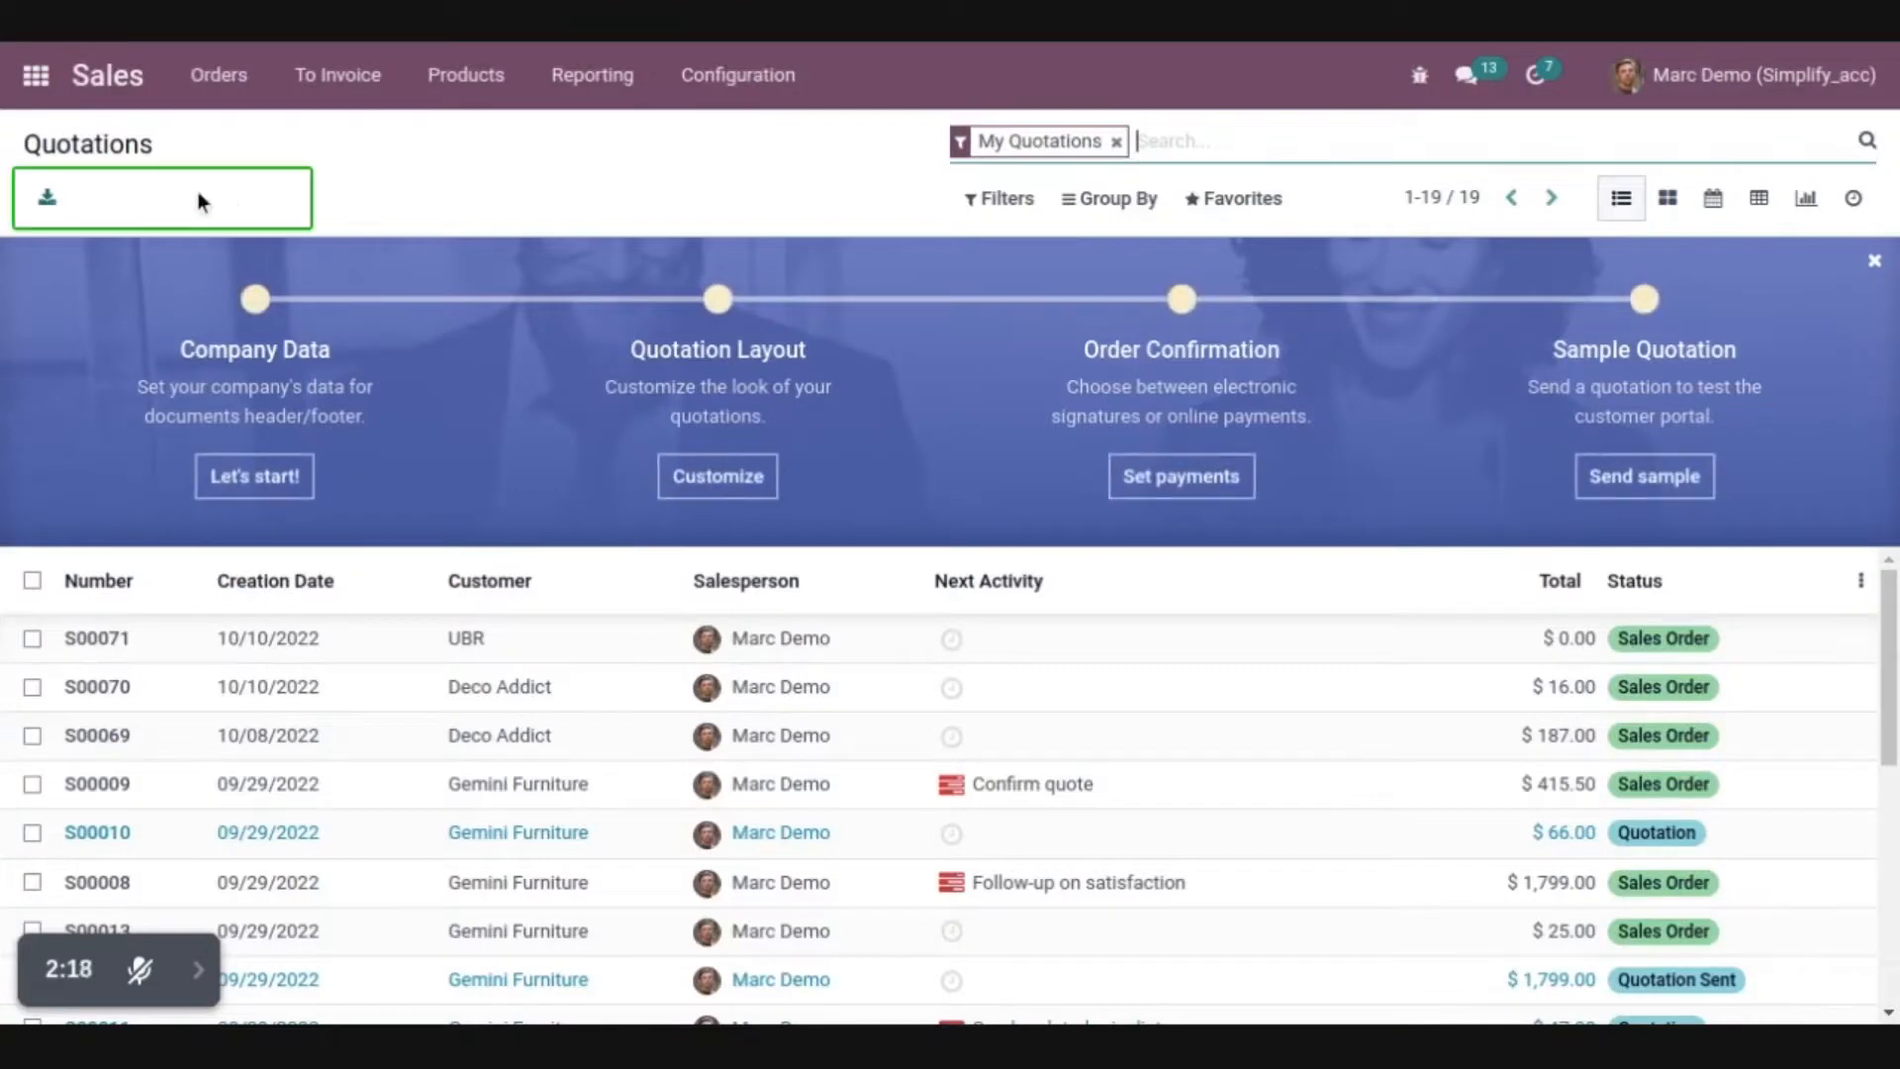
{"action": "key", "text": "BackSpace"}
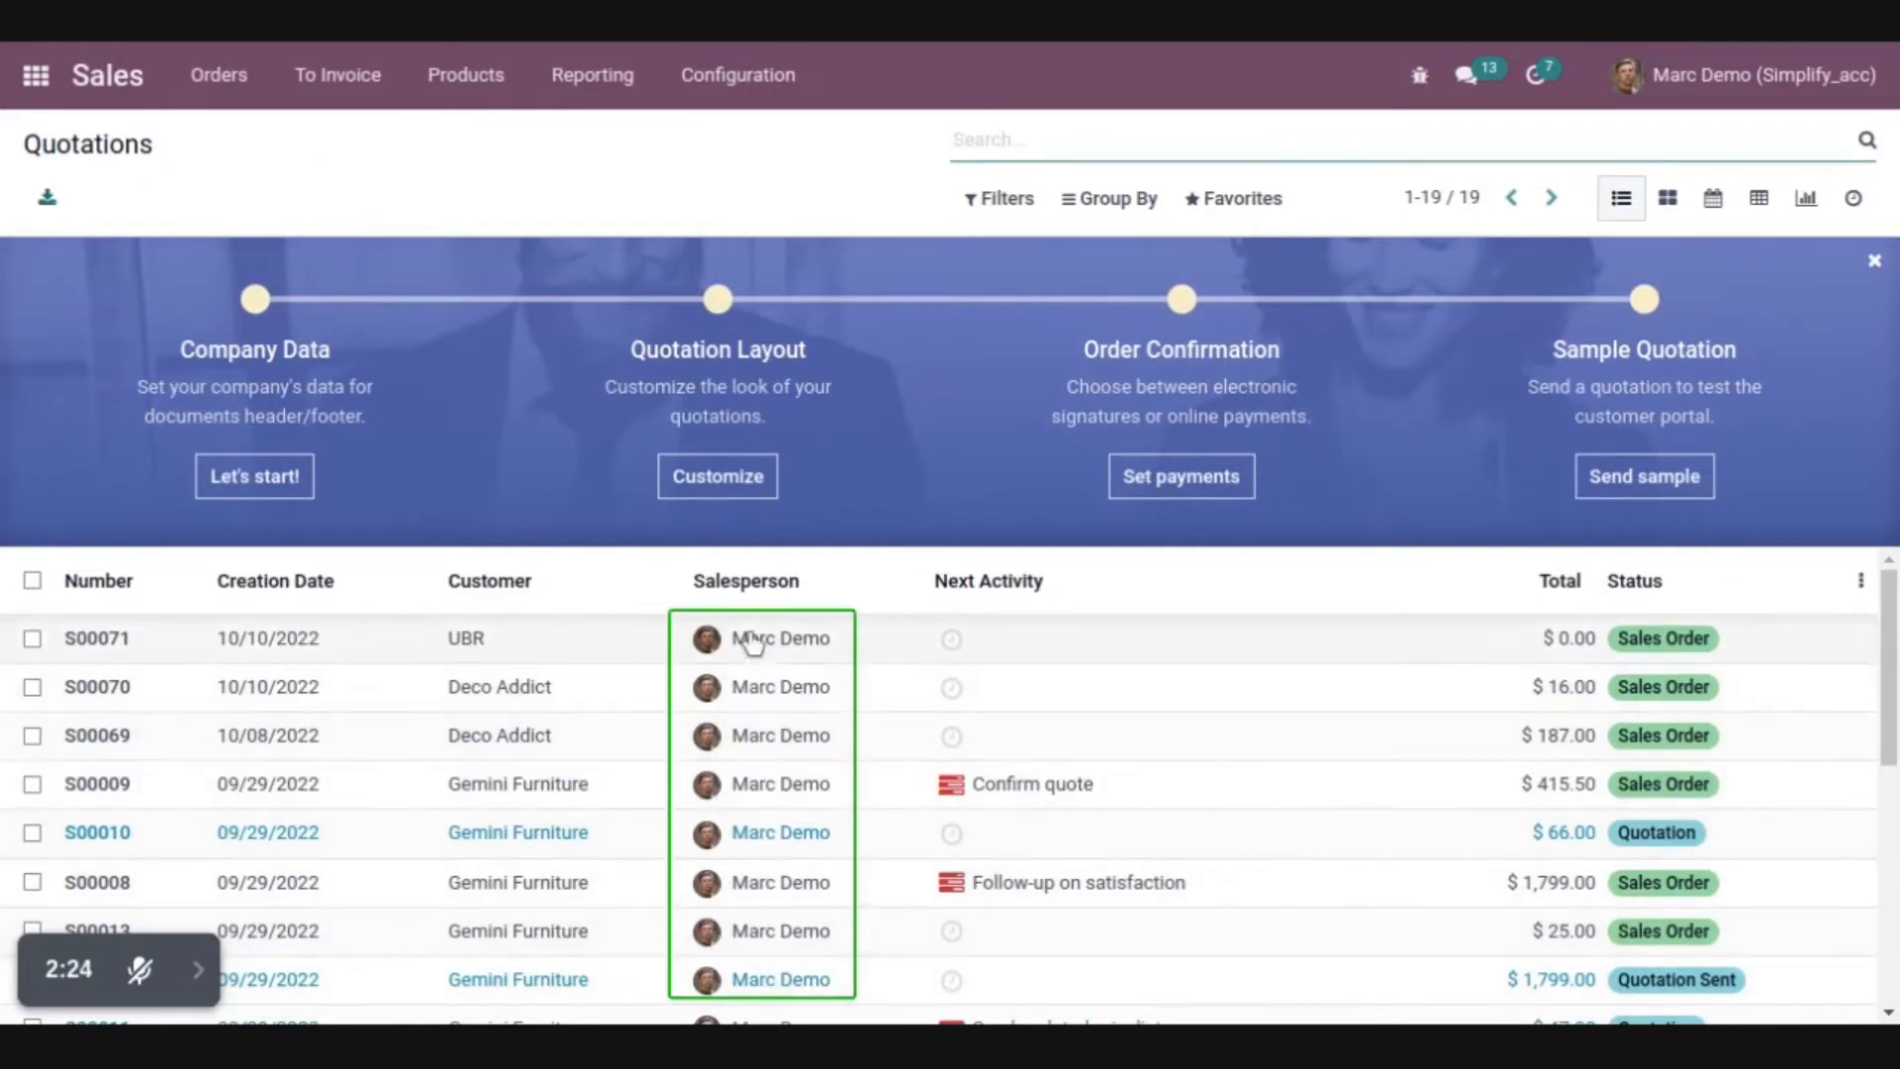
{"action": "left_click", "coordinate": [398, 794]}
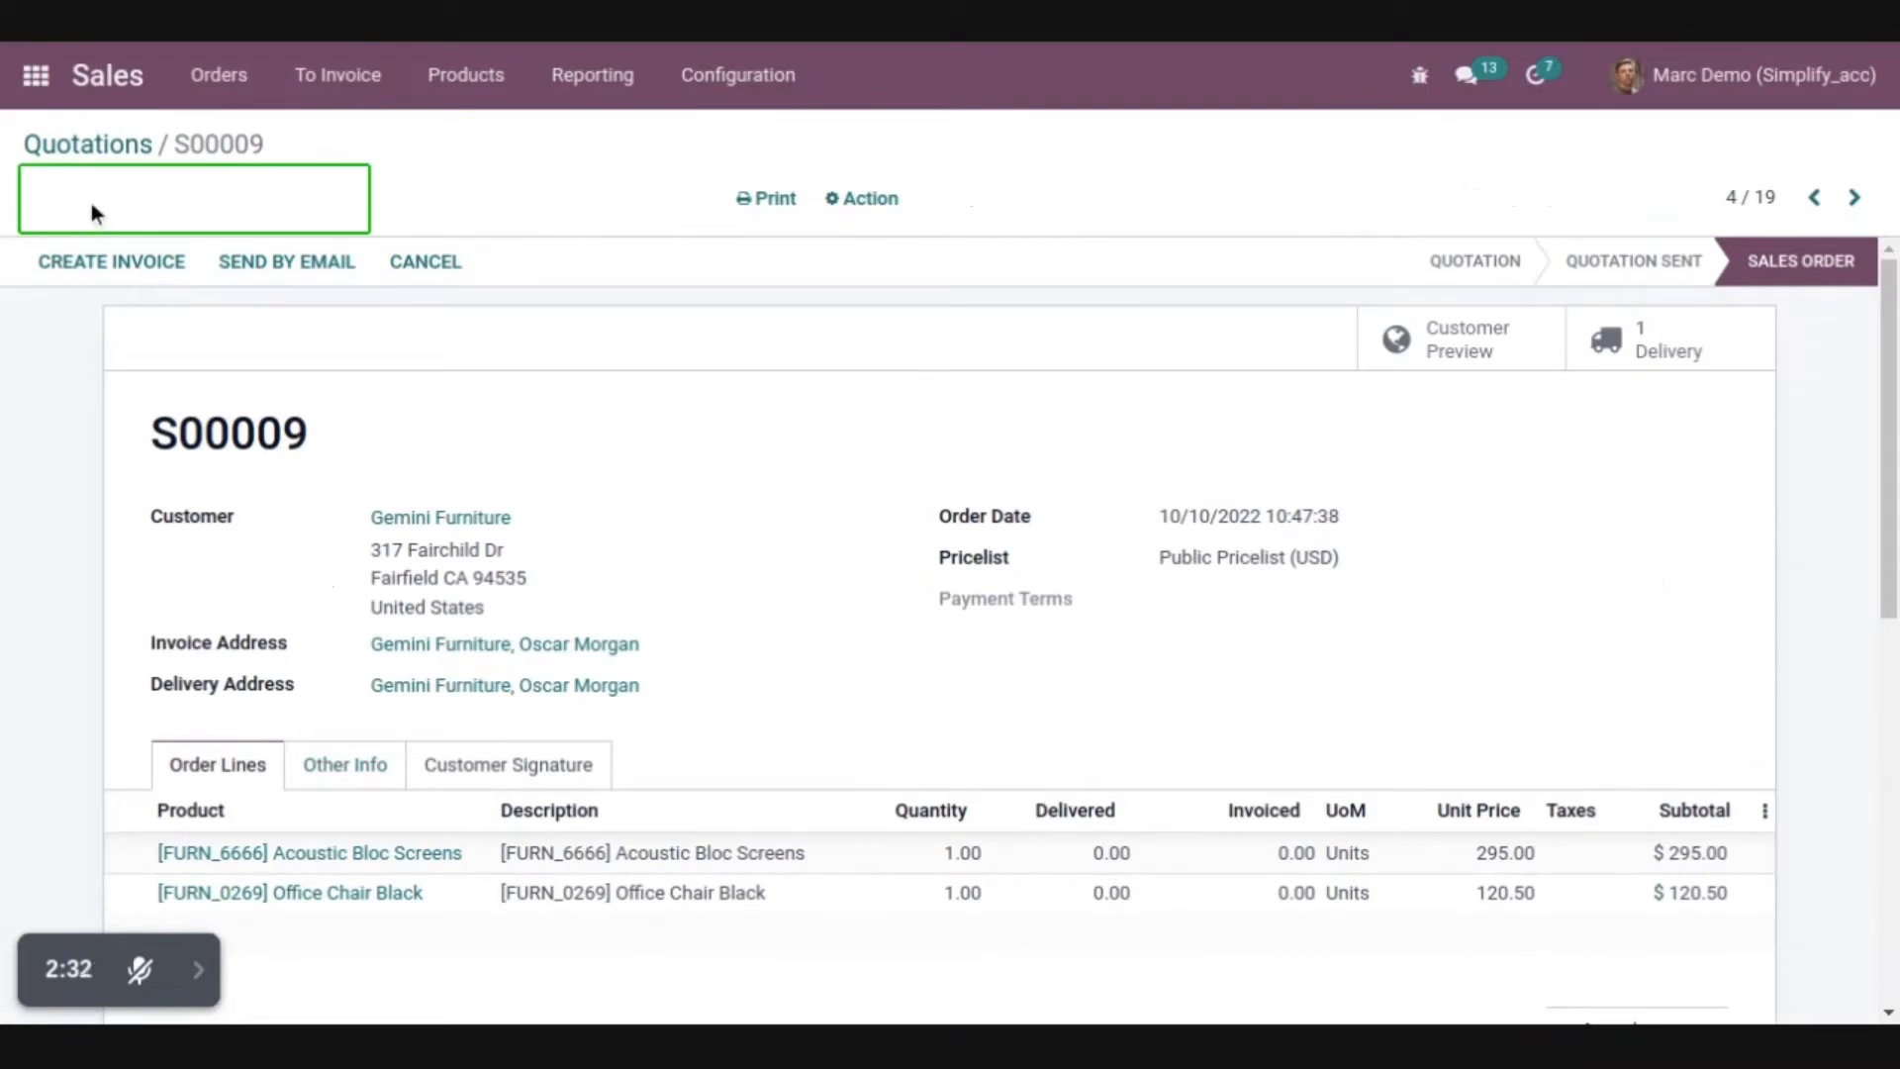
{"action": "left_click", "coordinate": [860, 198]}
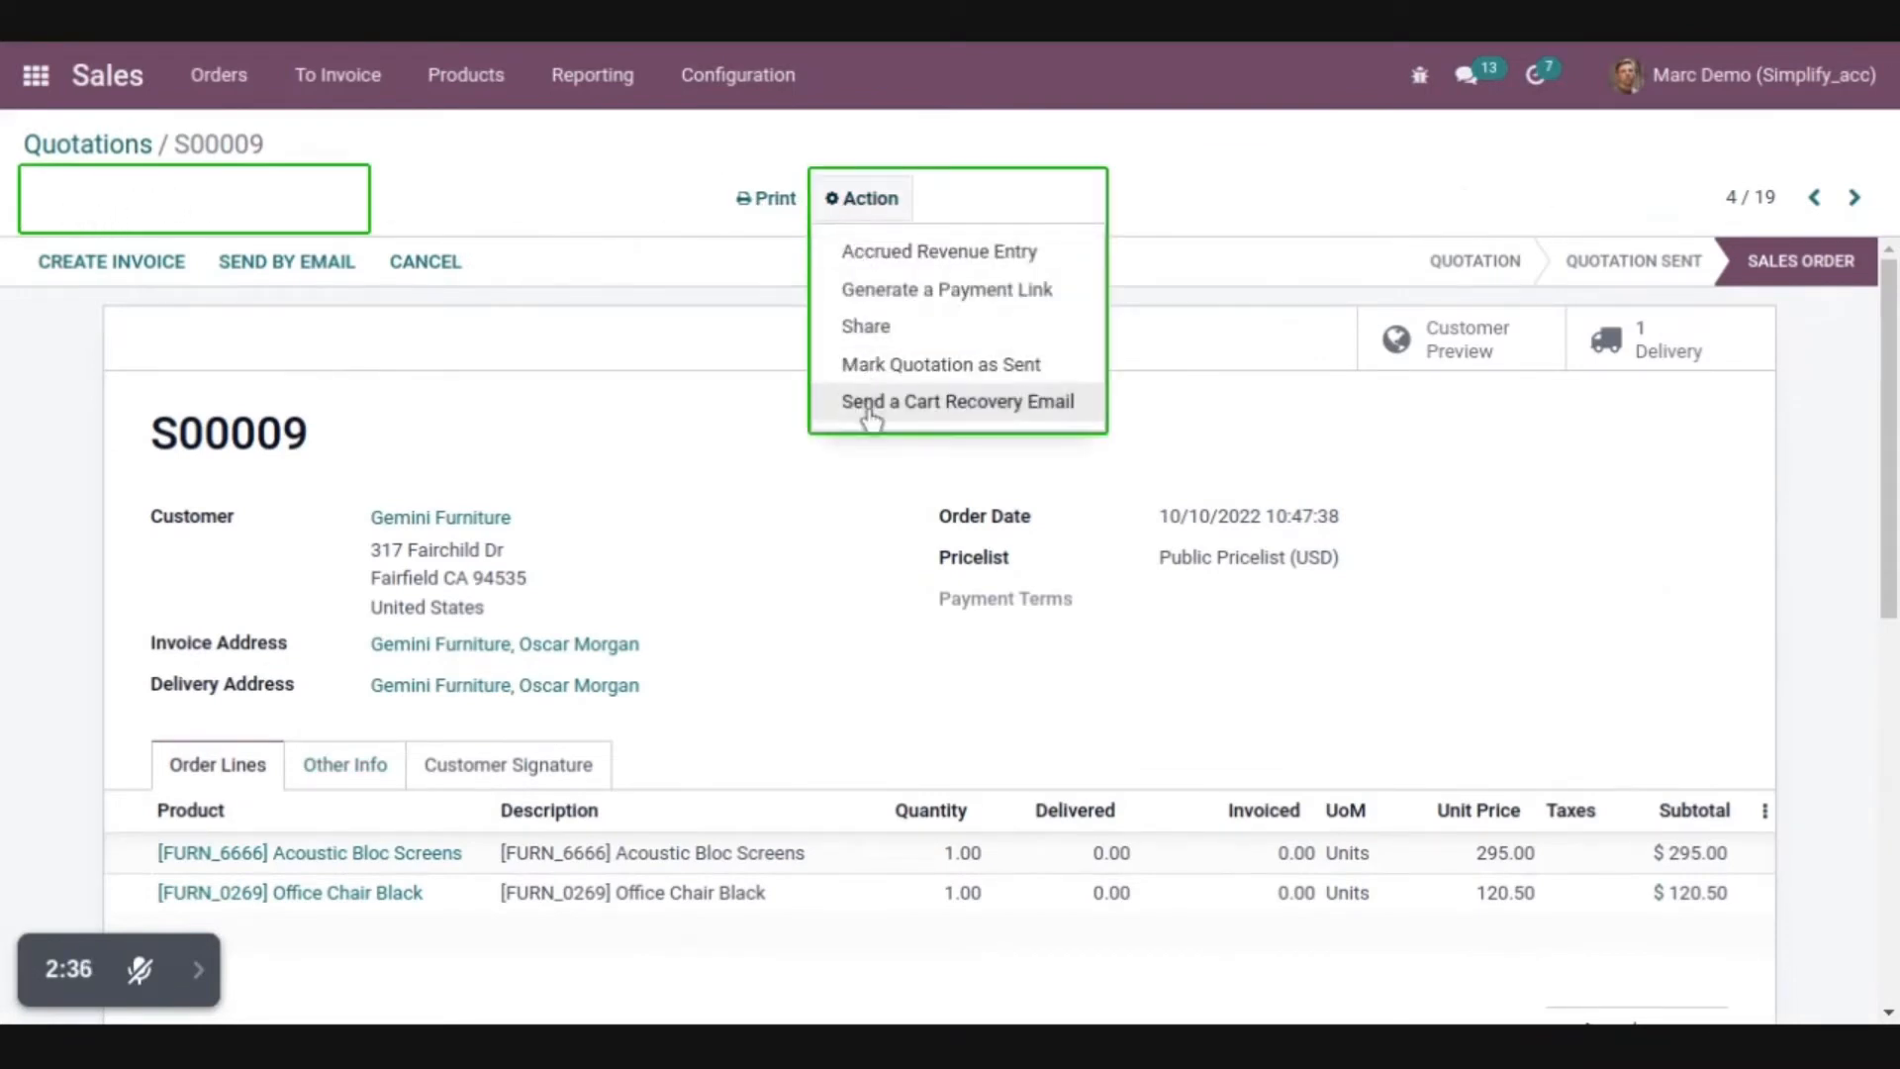
Try to send the open order by email, then discard the message and return to the home screen
{"action": "left_click", "coordinate": [285, 260]}
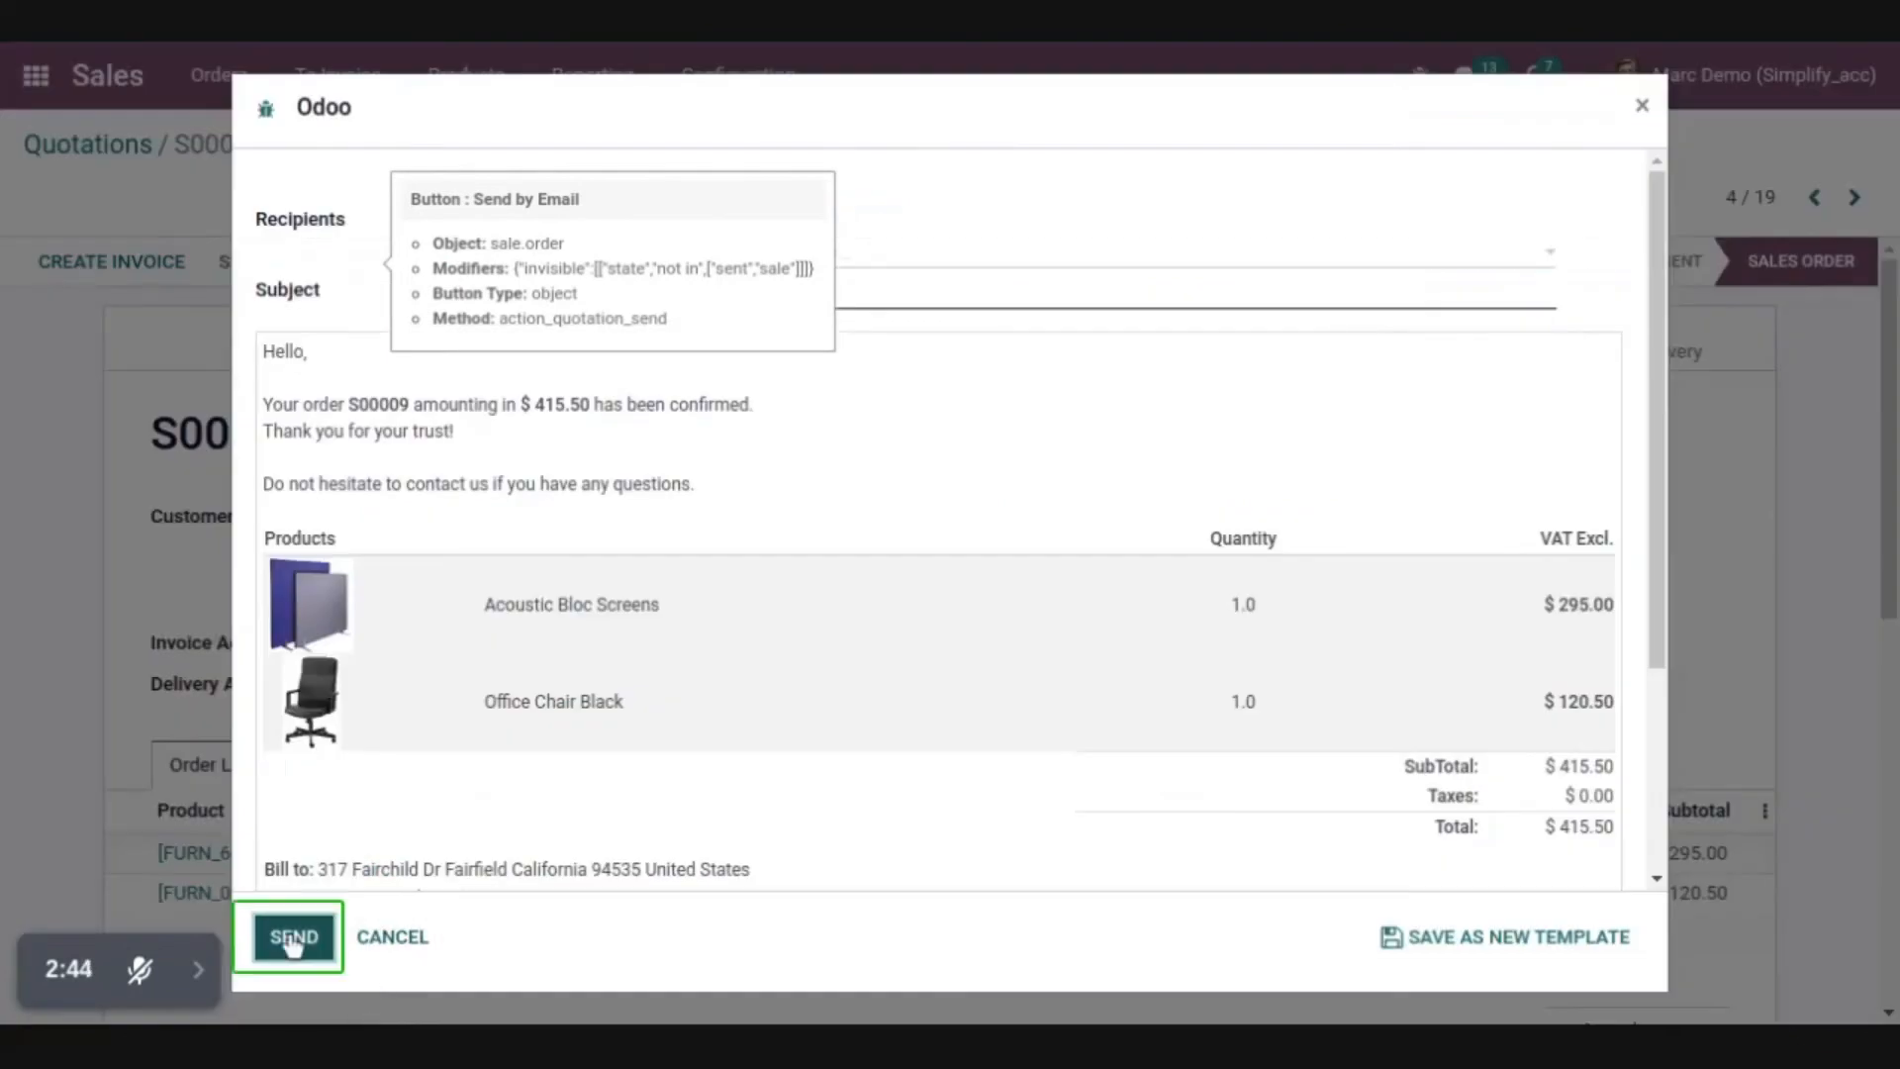
{"action": "left_click", "coordinate": [292, 941]}
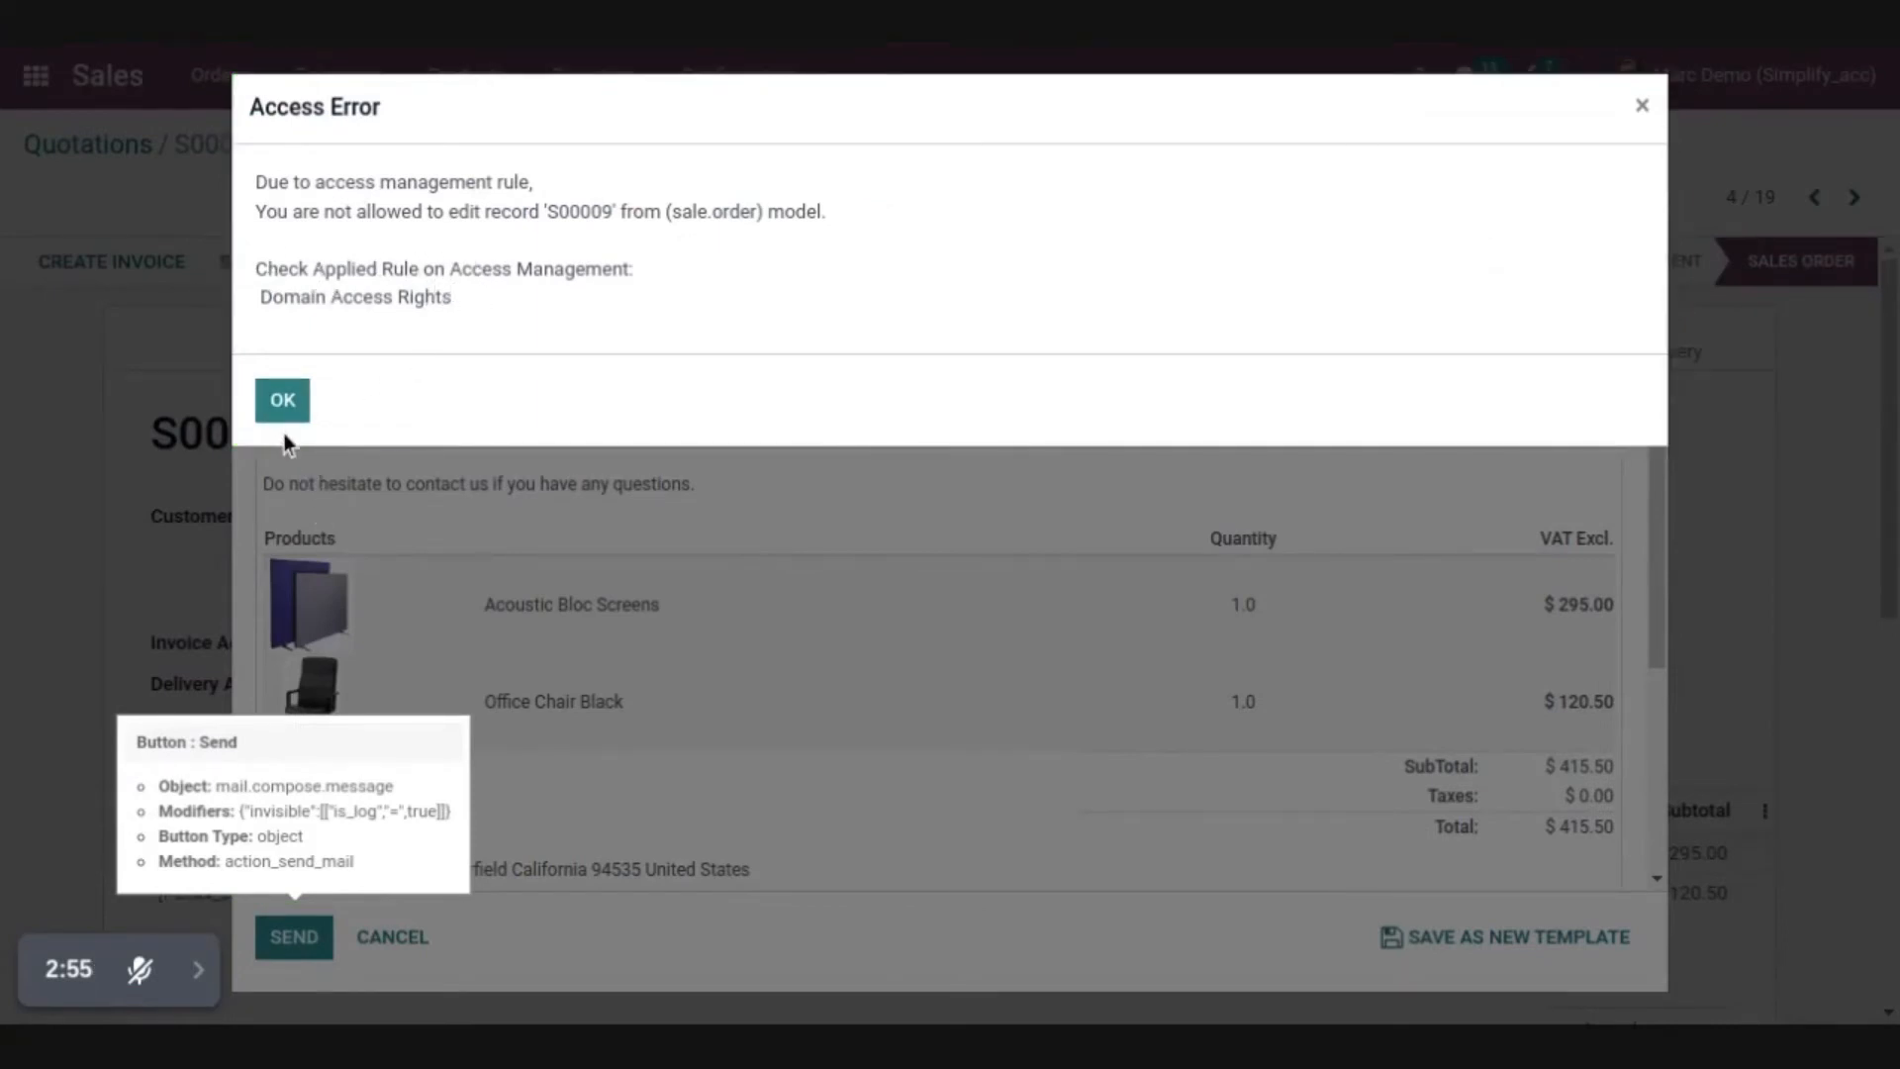
{"action": "left_click", "coordinate": [283, 404]}
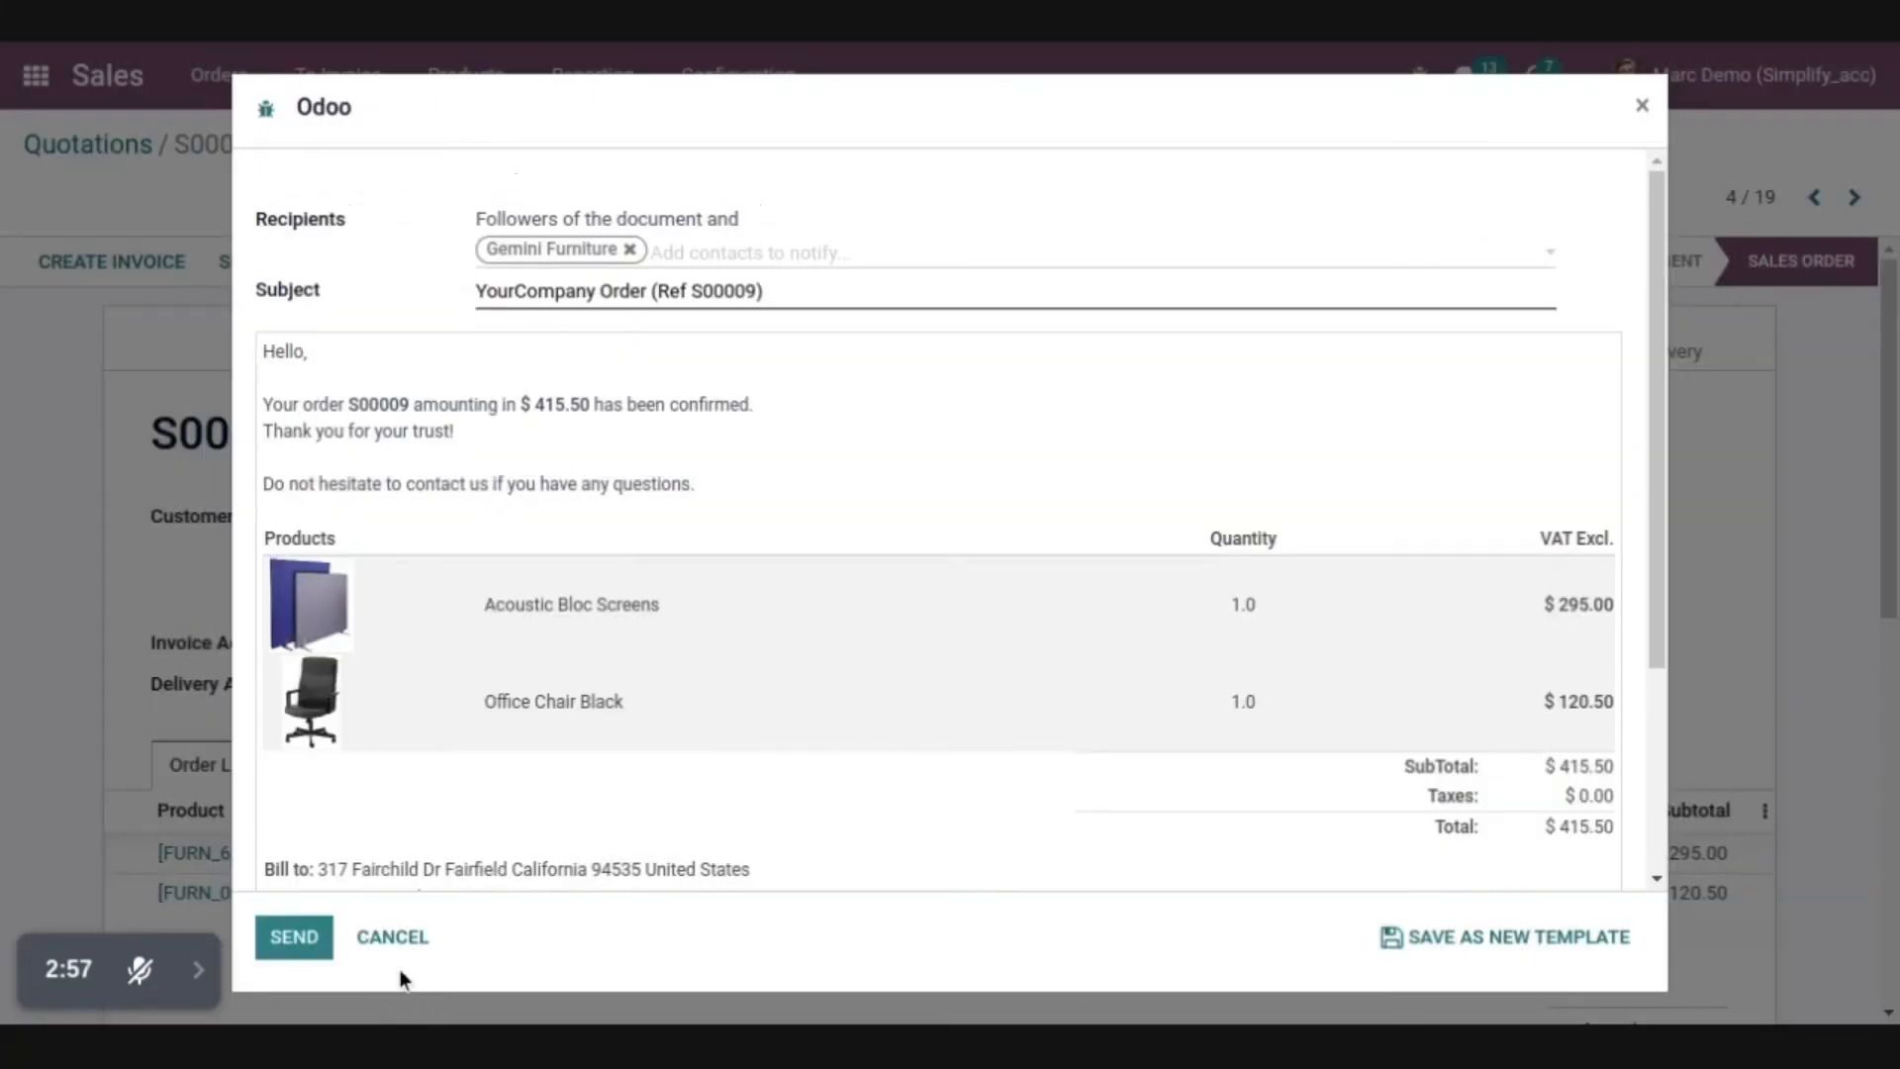
{"action": "left_click", "coordinate": [394, 940]}
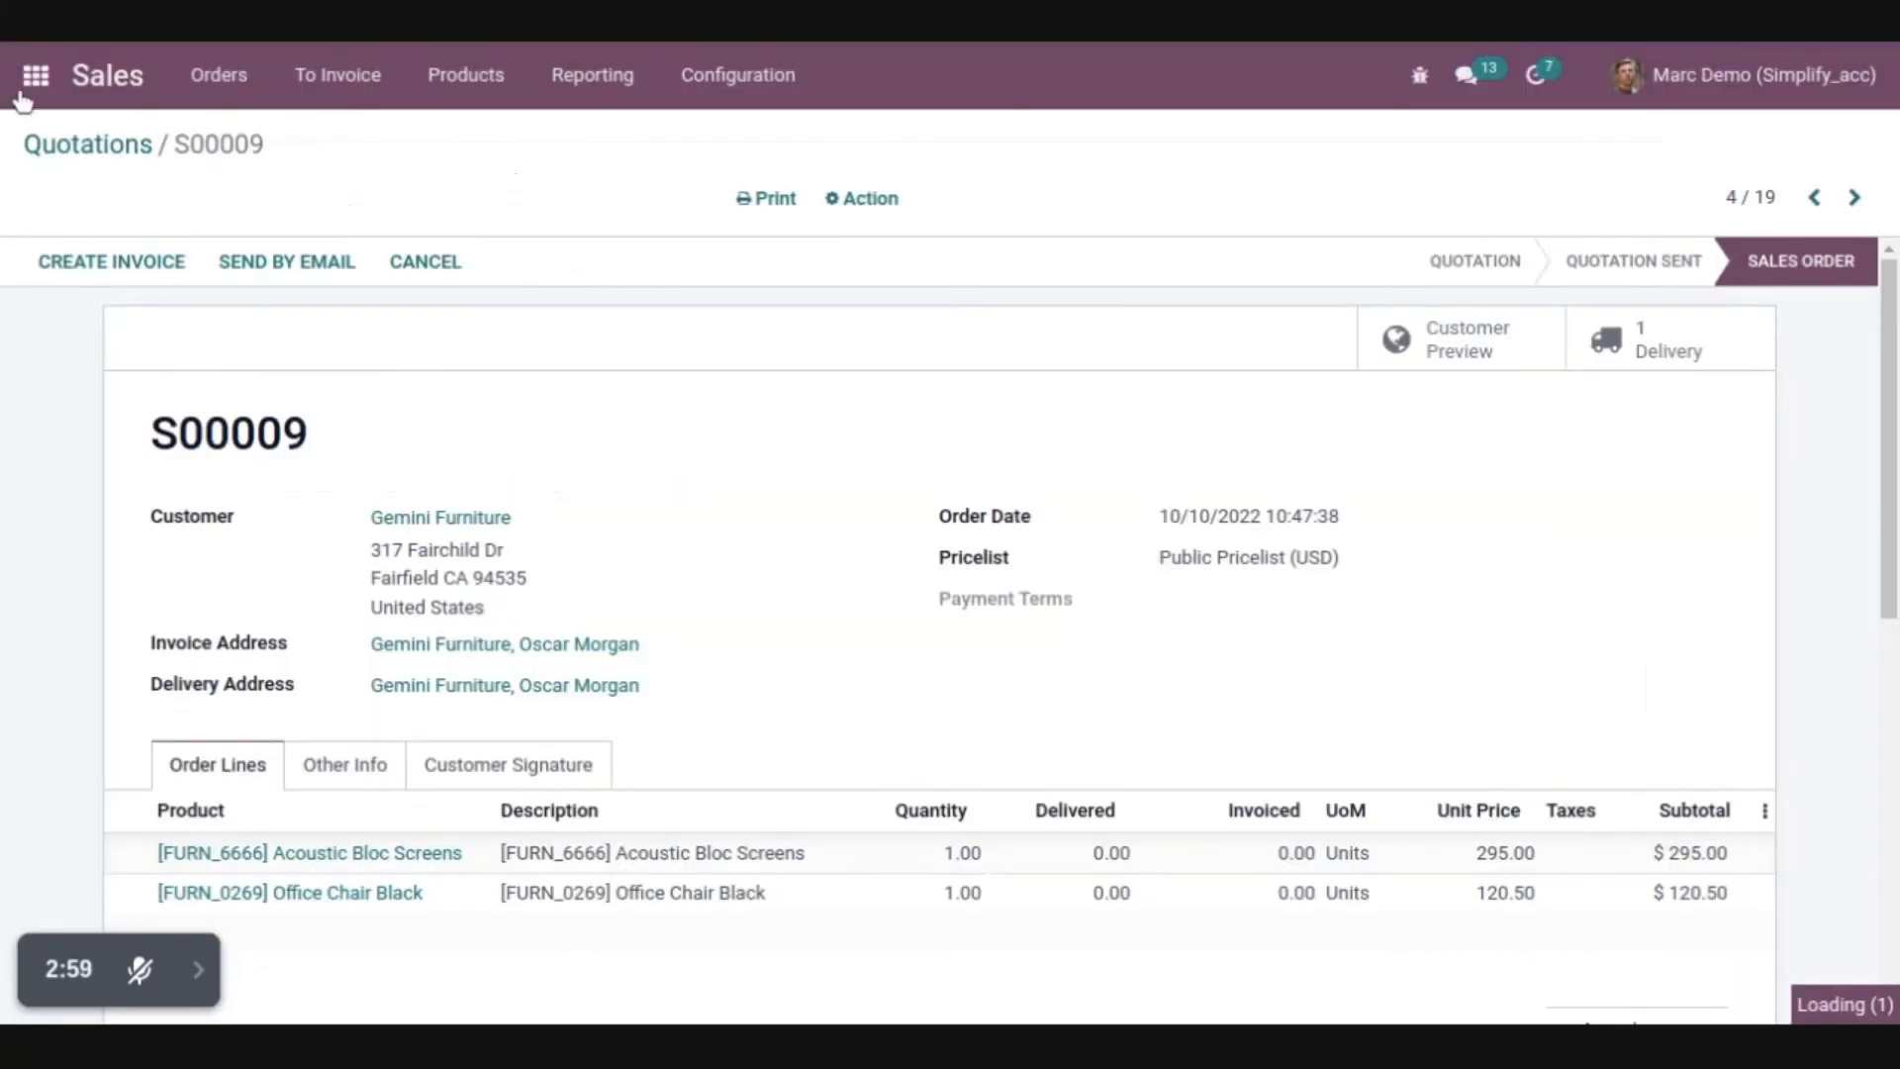
{"action": "left_click", "coordinate": [21, 95]}
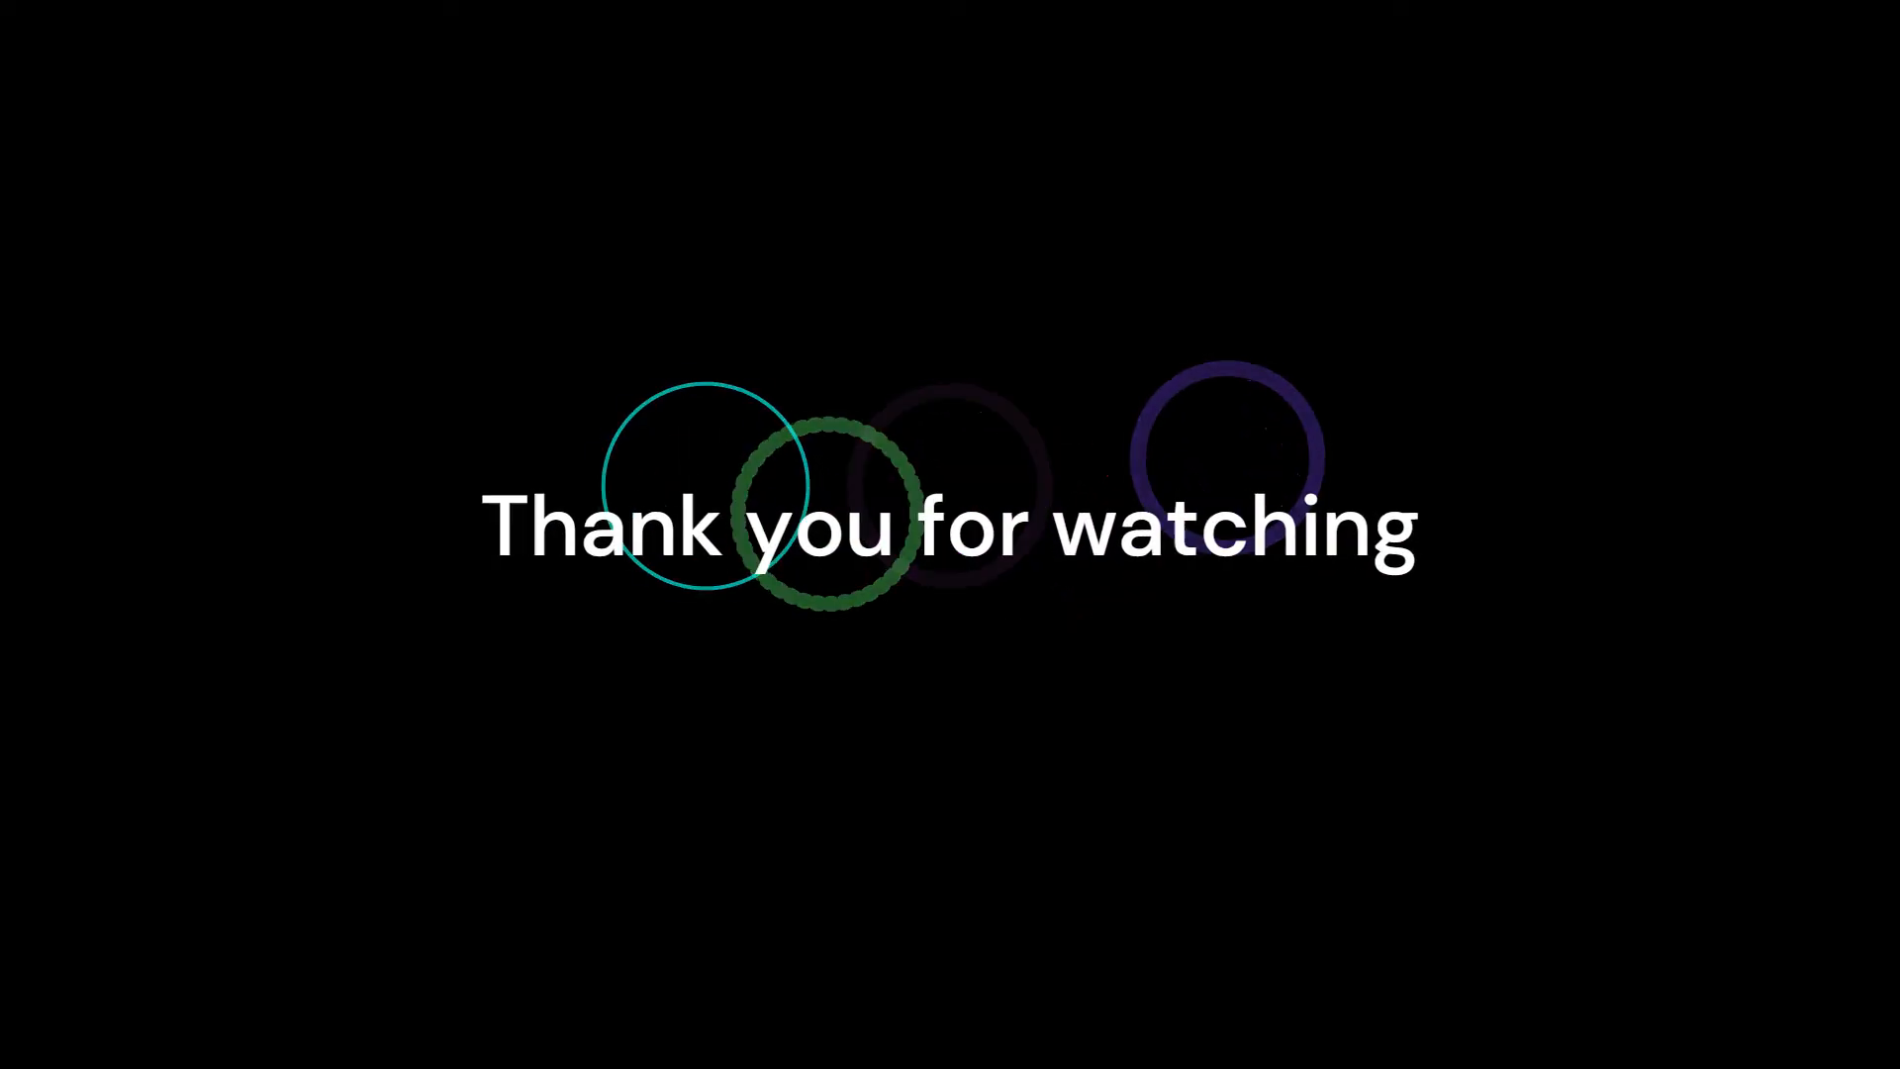